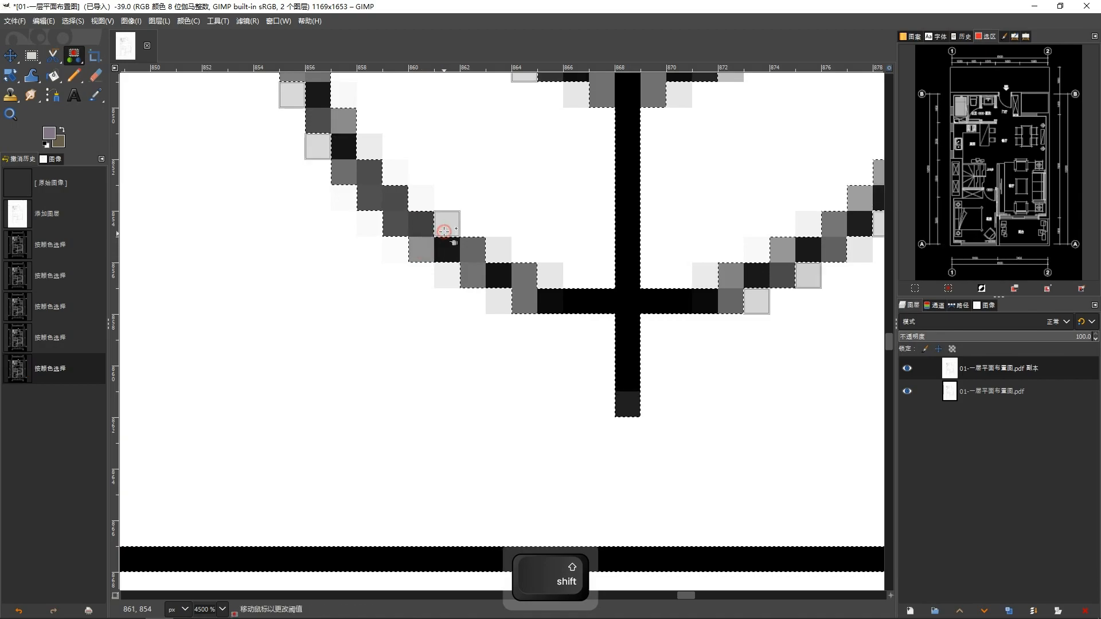
Step: Add the remaining grey edge shades of the round lamp symbol to the by-colour selection of the linework
left_click(498, 253, "shift")
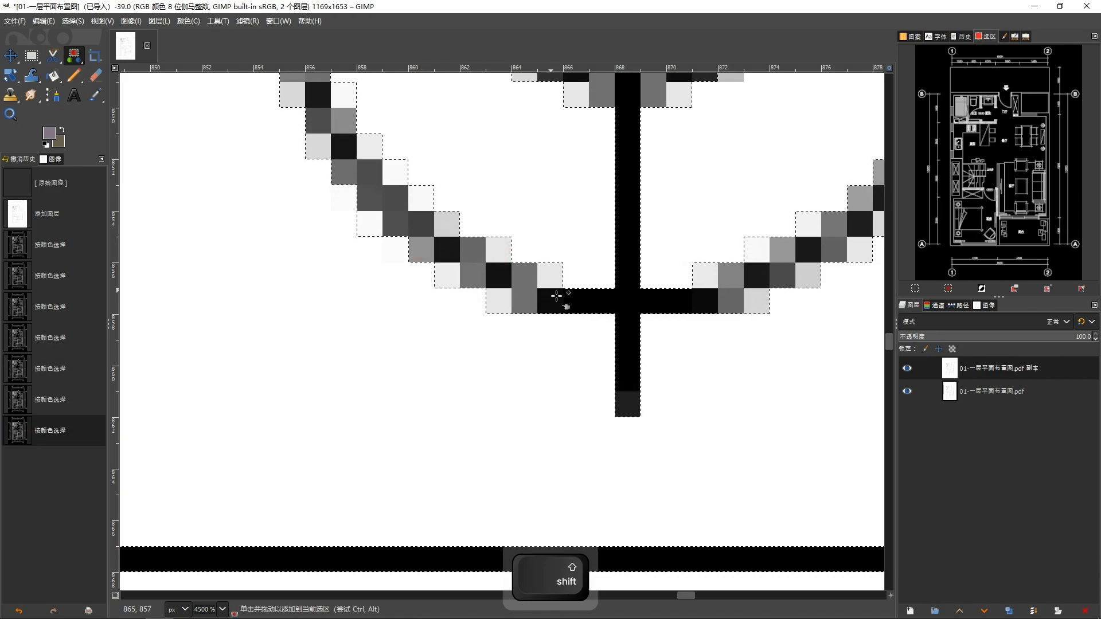
scroll(628, 413, "up", 5)
scroll(627, 413, "right", 1)
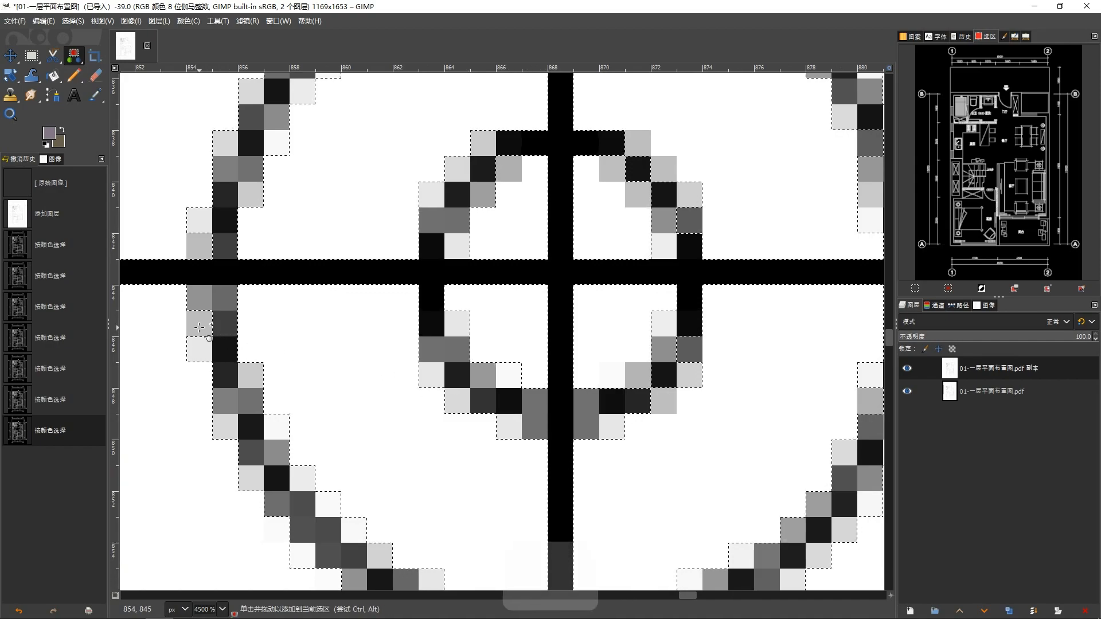
left_click(199, 328, "shift")
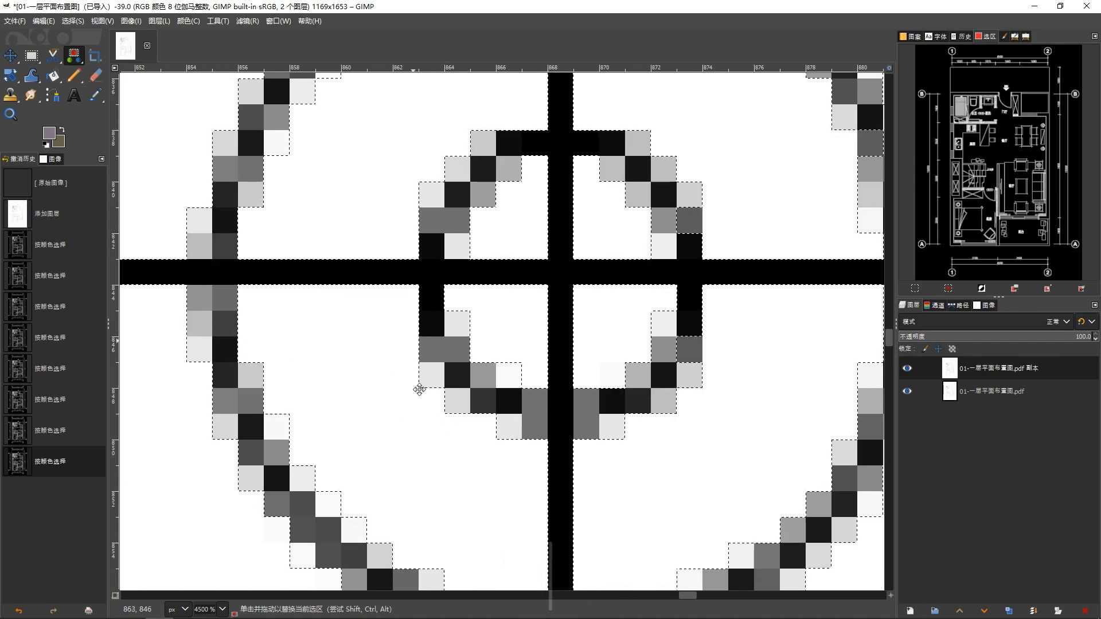
left_click_drag(422, 370, 391, 514)
left_click_drag(511, 364, 426, 429)
scroll(623, 383, "down", 1)
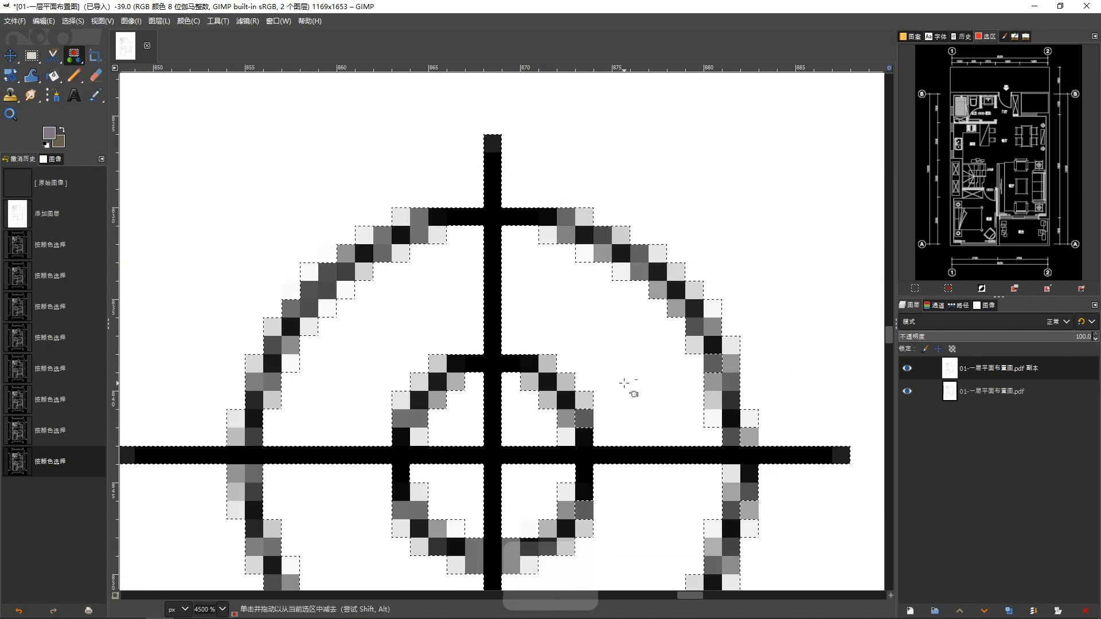
scroll(624, 383, "down", 2)
scroll(697, 380, "up", 5)
left_click(562, 346, "shift")
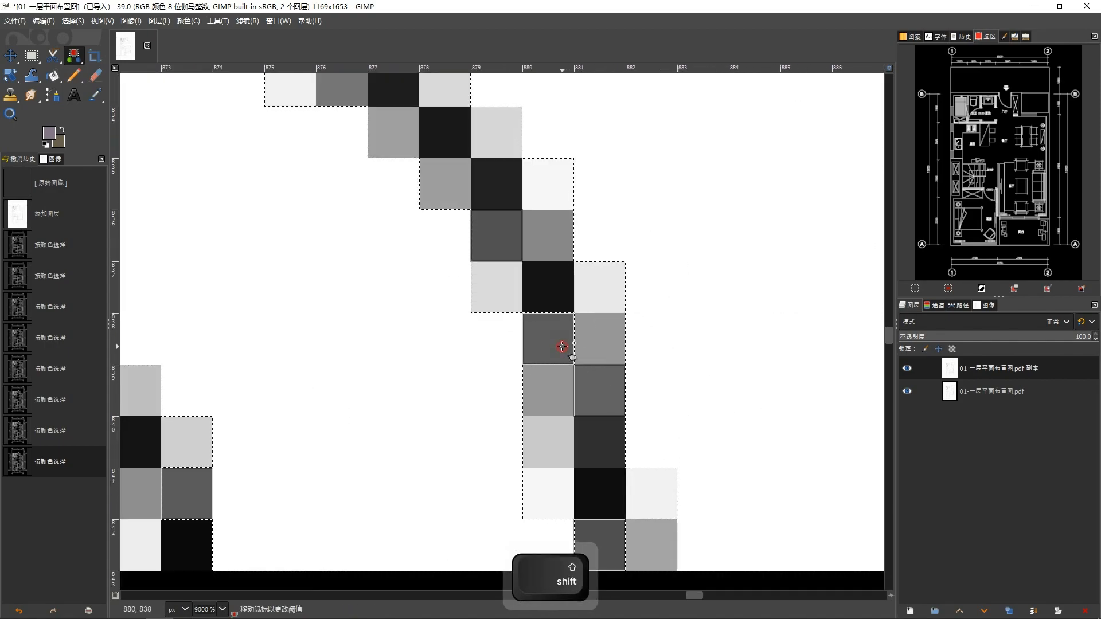
scroll(573, 373, "down", 5, "ctrl")
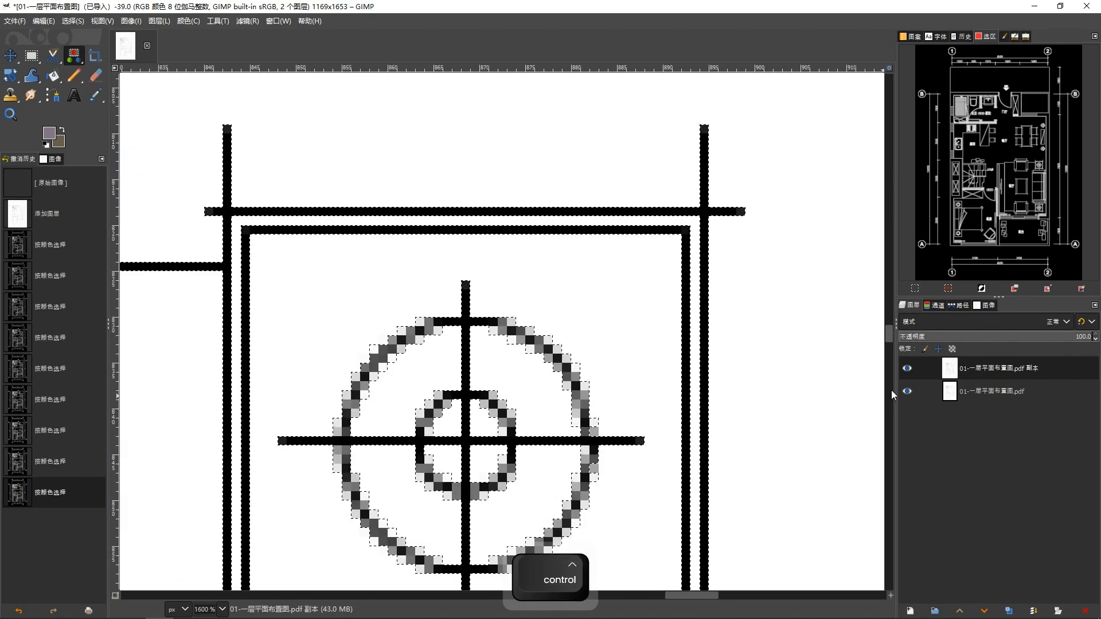
Step: Clear everything outside the selected linework on the copied floor-plan layer and duplicate the cleaned layer
key("ctrl+i")
key("Delete")
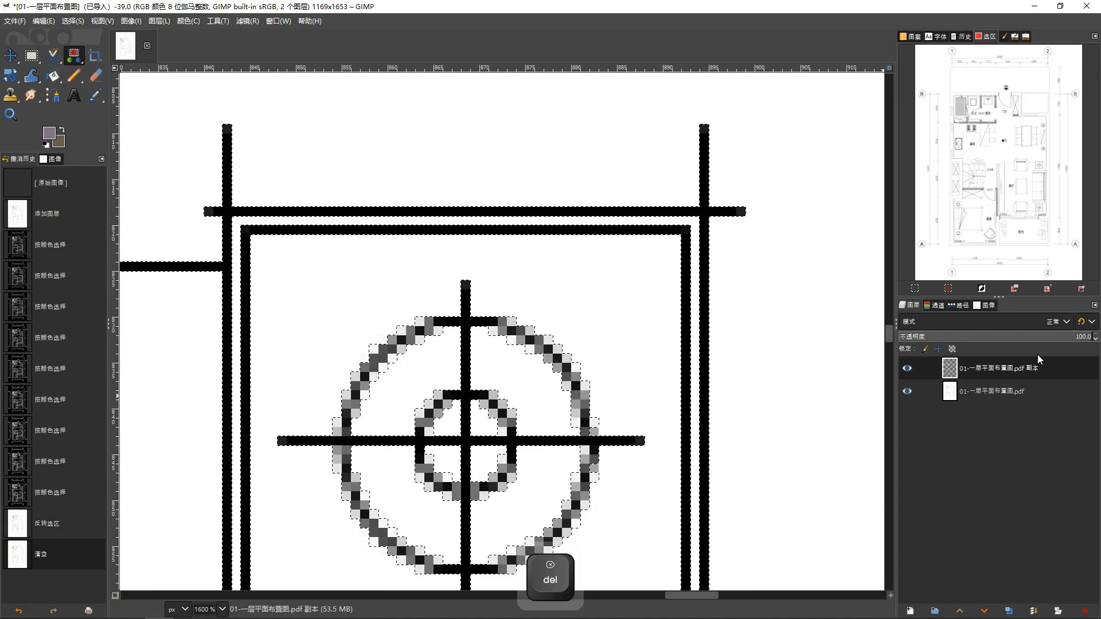
left_click(1008, 610)
Step: Remove the selection, check the extracted linework with the original PDF layer temporarily hidden, and make the lower copy the active layer
left_click(955, 396)
left_click(907, 414)
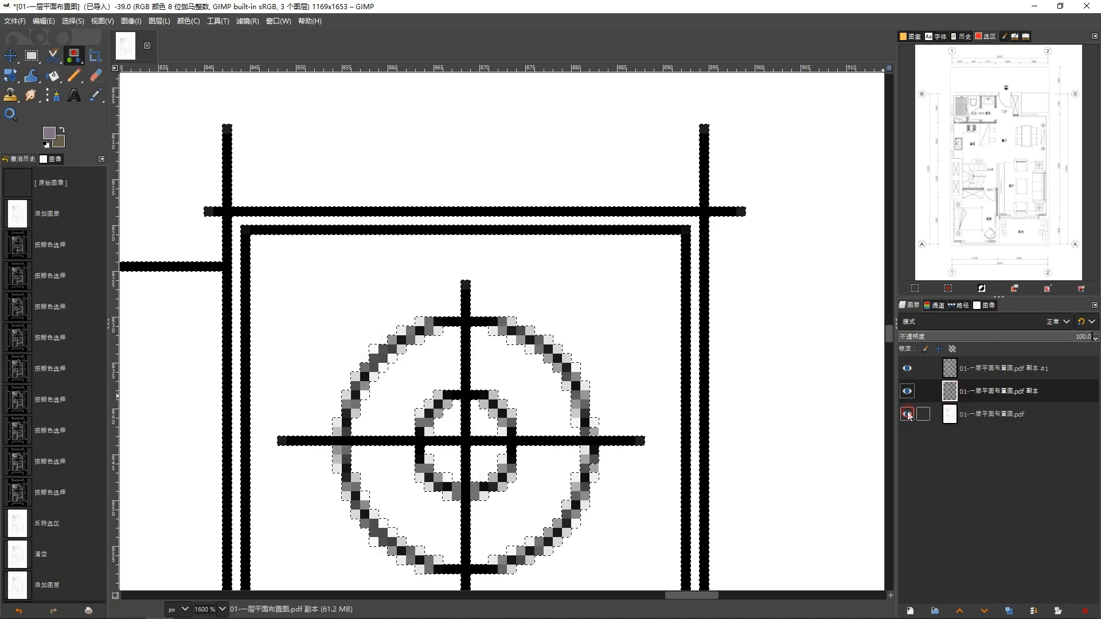
key("ctrl+shift+a")
scroll(694, 435, "down", 2)
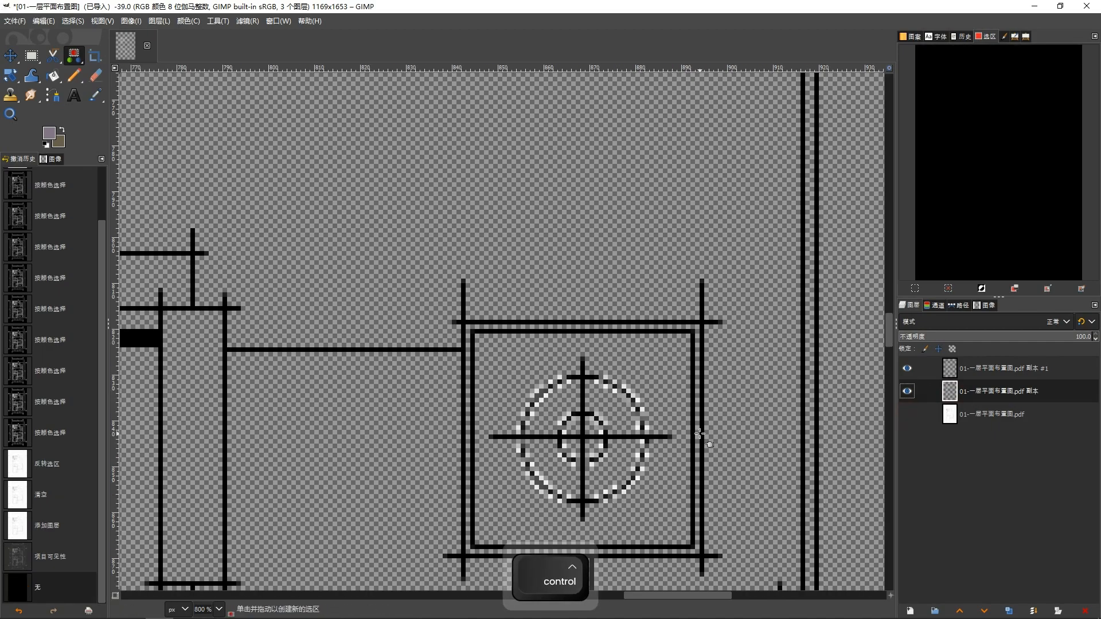
left_click(907, 415)
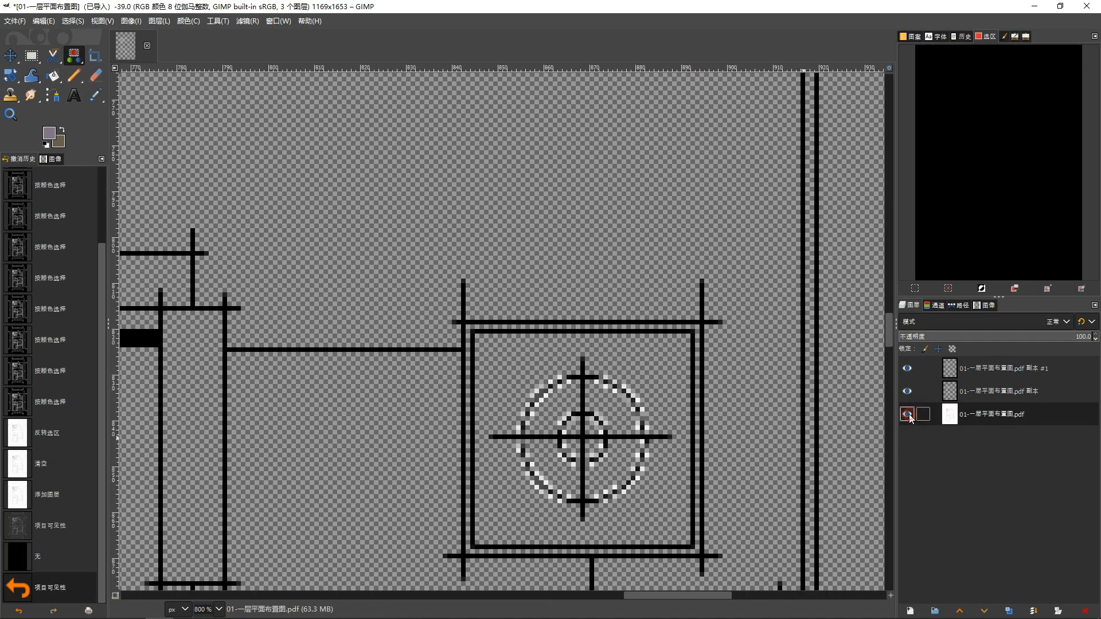
scroll(791, 447, "down", 2, "ctrl")
left_click(947, 391)
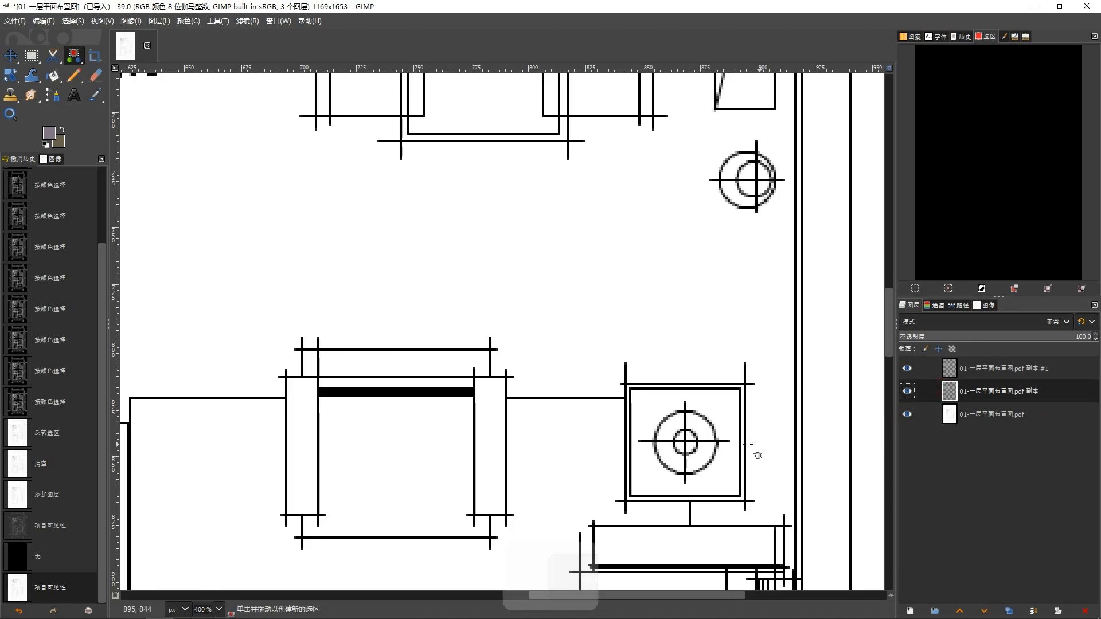
Step: Fuzzy-select the wall between guest room and balcony, the living and dining room's outer wall, and the guest room's outer wall
scroll(583, 373, "down", 5, "ctrl")
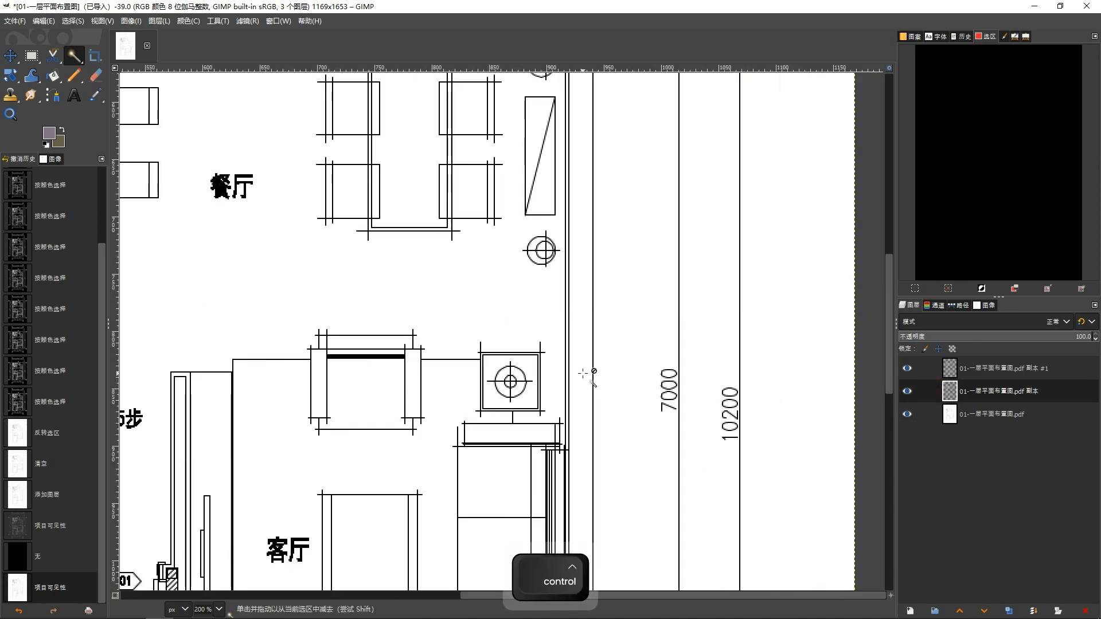
scroll(566, 464, "down", 4)
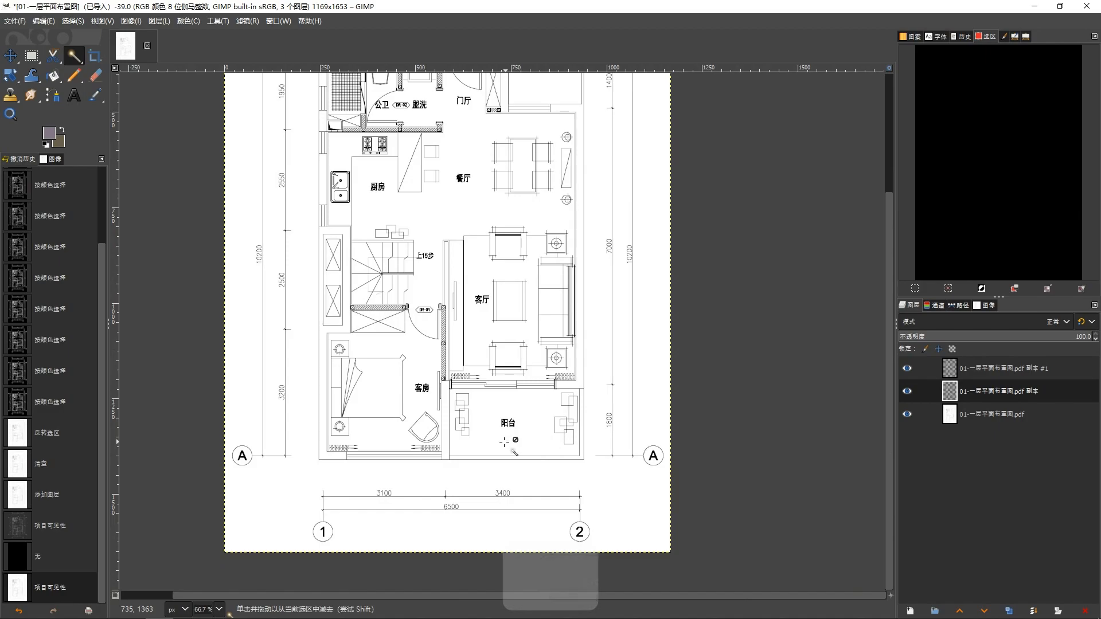
scroll(397, 466, "up", 2, "ctrl")
left_click(370, 435)
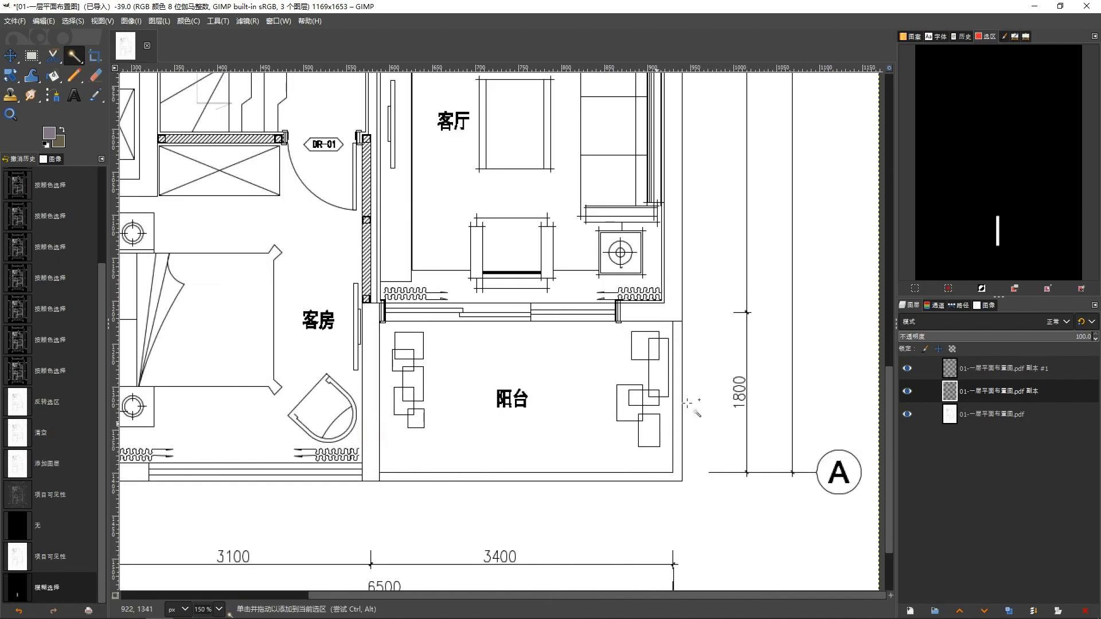
left_click(675, 314)
scroll(412, 453, "left", 5)
left_click(412, 453)
scroll(412, 453, "down", 2, "ctrl")
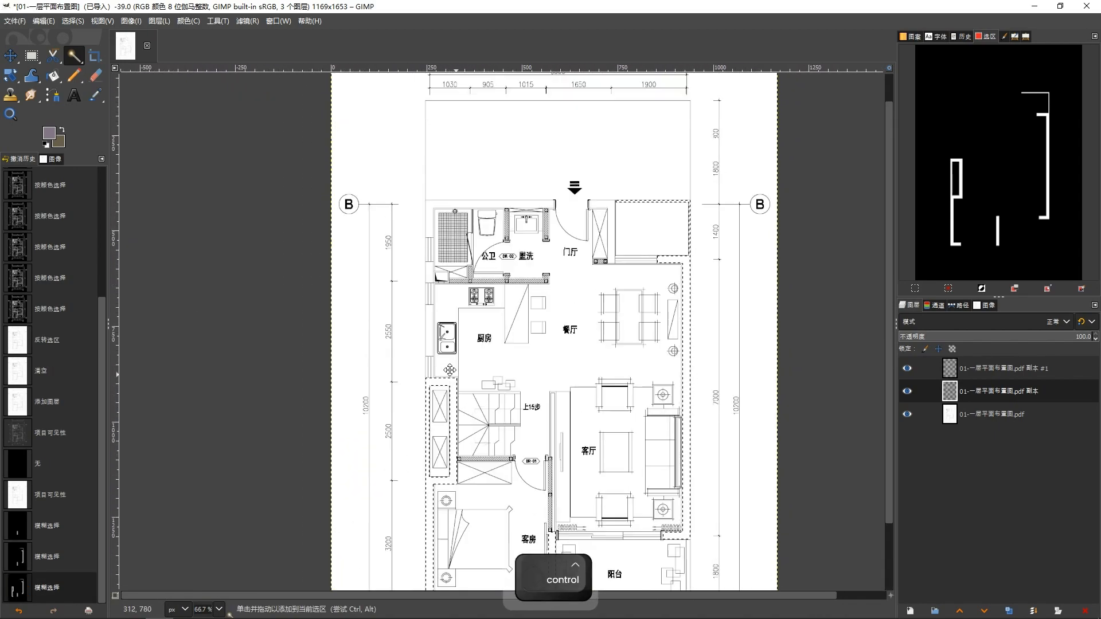
Step: Add the bathroom's outer wall and the wall segment beside the entrance hall cabinet to the fuzzy selection
scroll(450, 370, "up", 4, "ctrl")
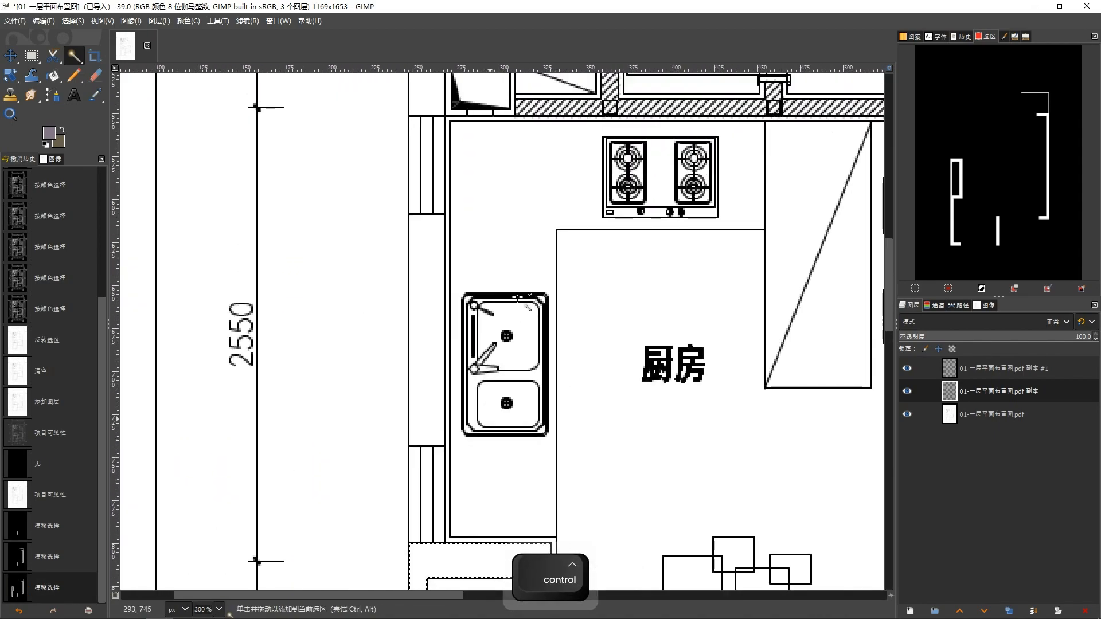
scroll(422, 408, "up", 5)
scroll(373, 277, "down", 1, "ctrl")
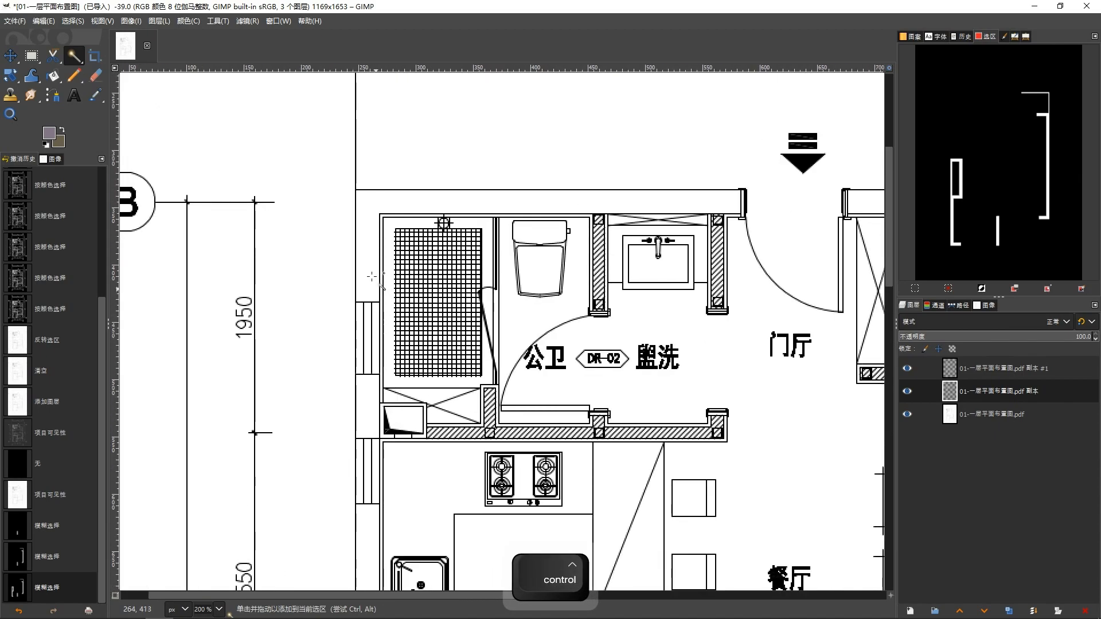
scroll(369, 275, "right", 5)
left_click(660, 243)
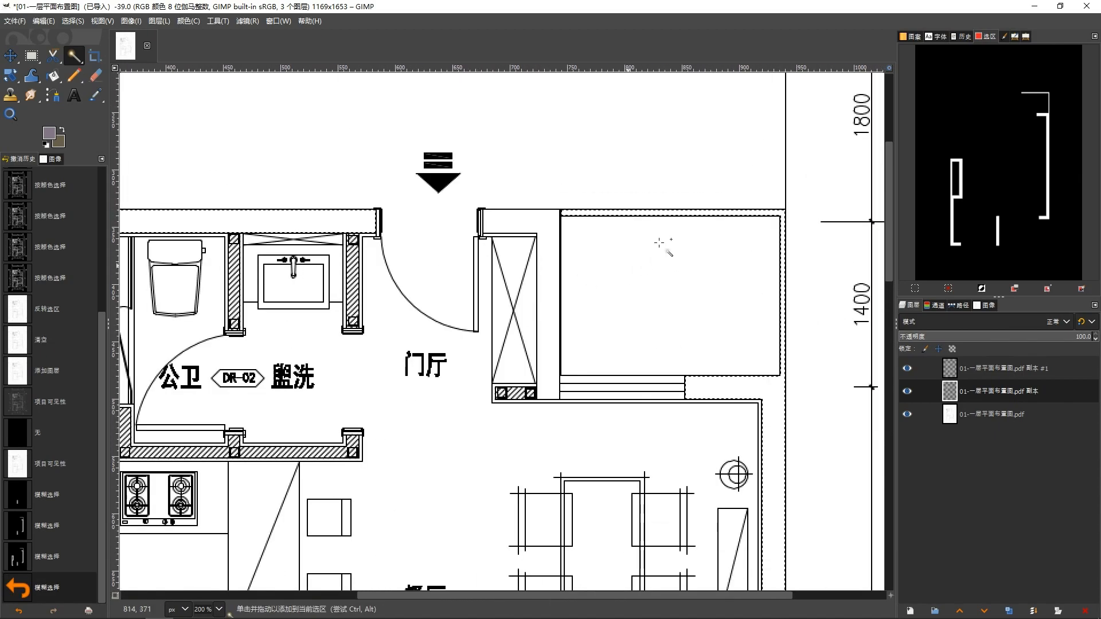
left_click(540, 226, "shift")
left_click_drag(644, 450, 519, 416)
left_click_drag(526, 359, 589, 237)
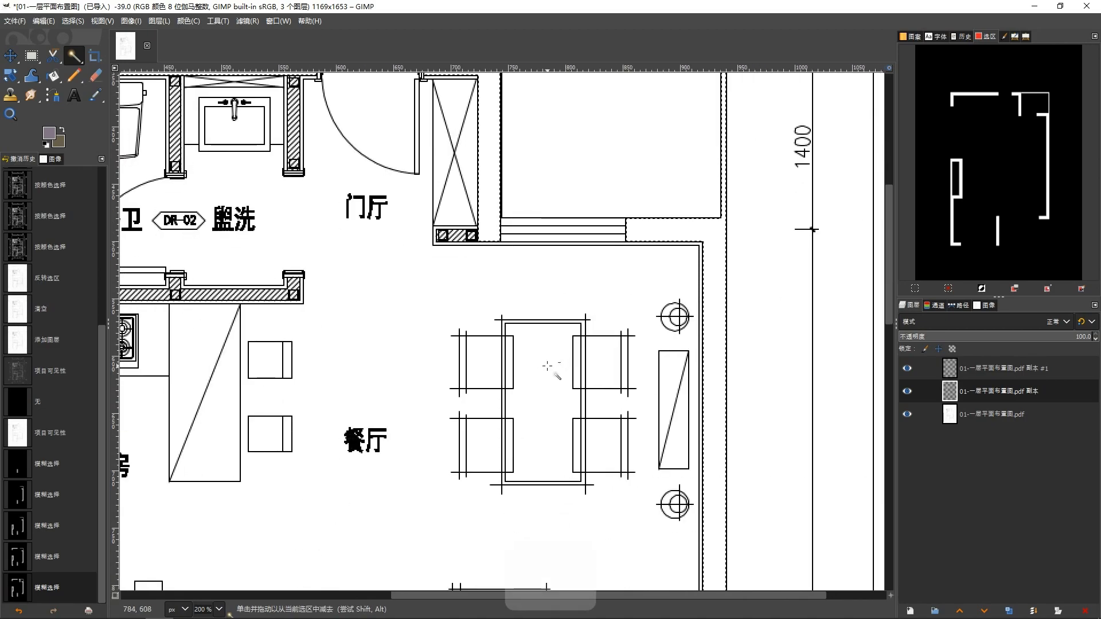
scroll(547, 366, "down", 1, "ctrl")
left_click_drag(367, 430, 507, 256)
left_click_drag(532, 443, 545, 364)
left_click_drag(581, 517, 586, 390)
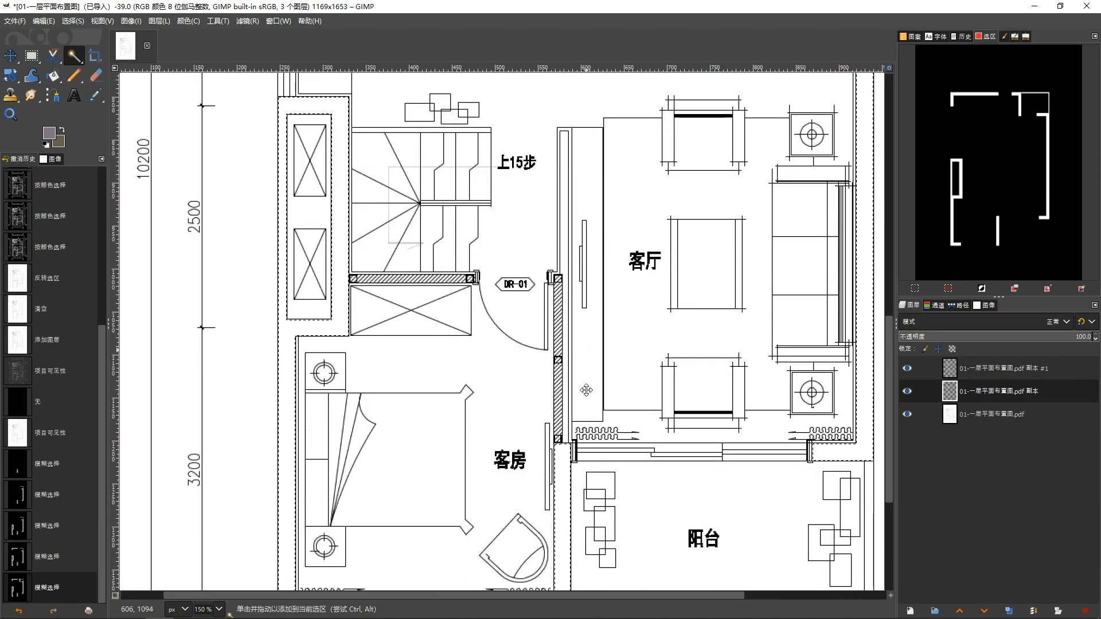
Step: Set the foreground colour to beige bfaa96 and the background colour to a darker shade of the same beige
left_click(50, 135)
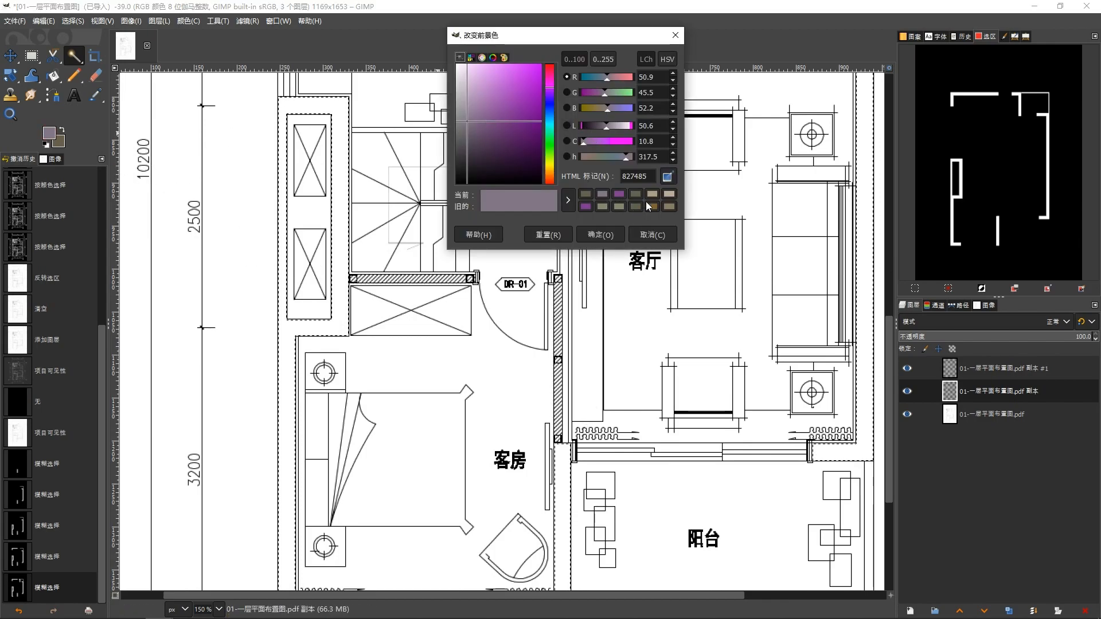
left_click(669, 193)
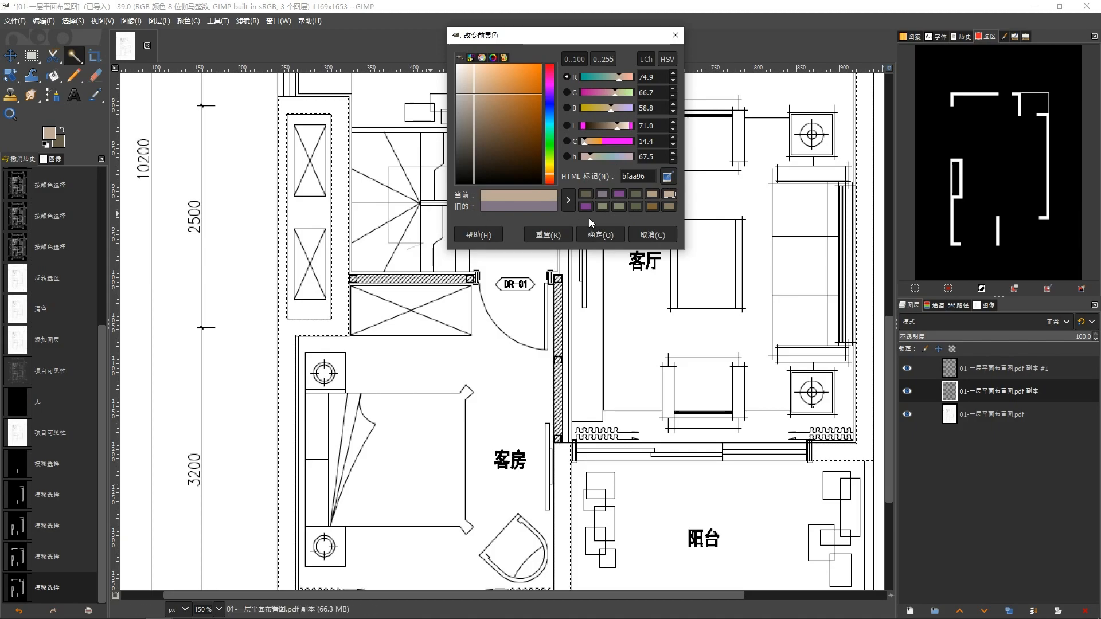
left_click(605, 232)
left_click(59, 141)
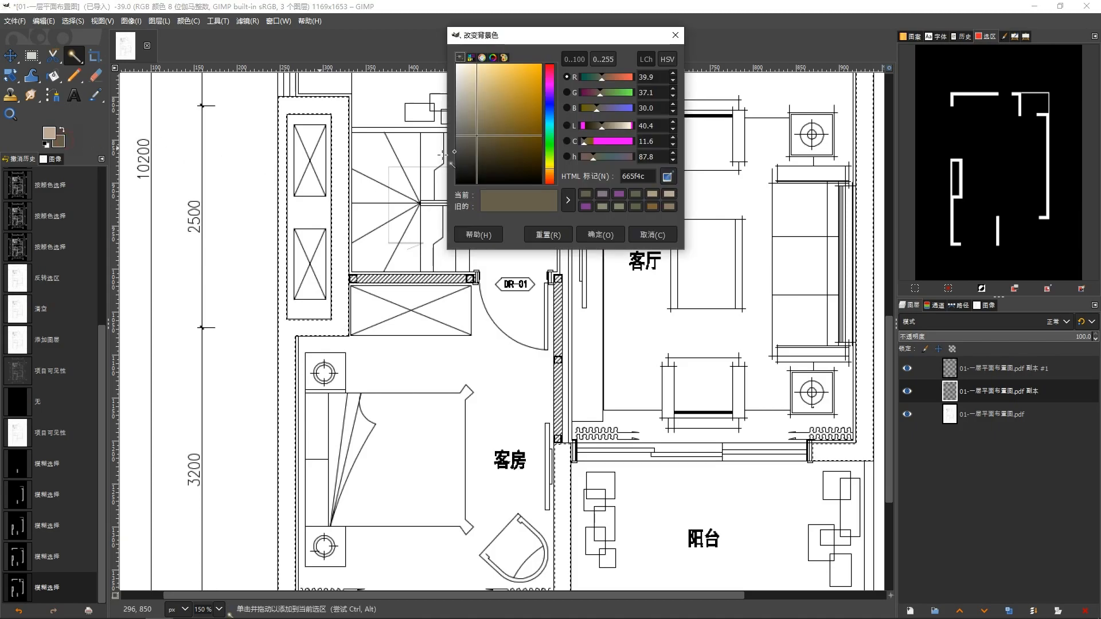
left_click(671, 196)
left_click_drag(622, 129, 611, 129)
left_click(603, 233)
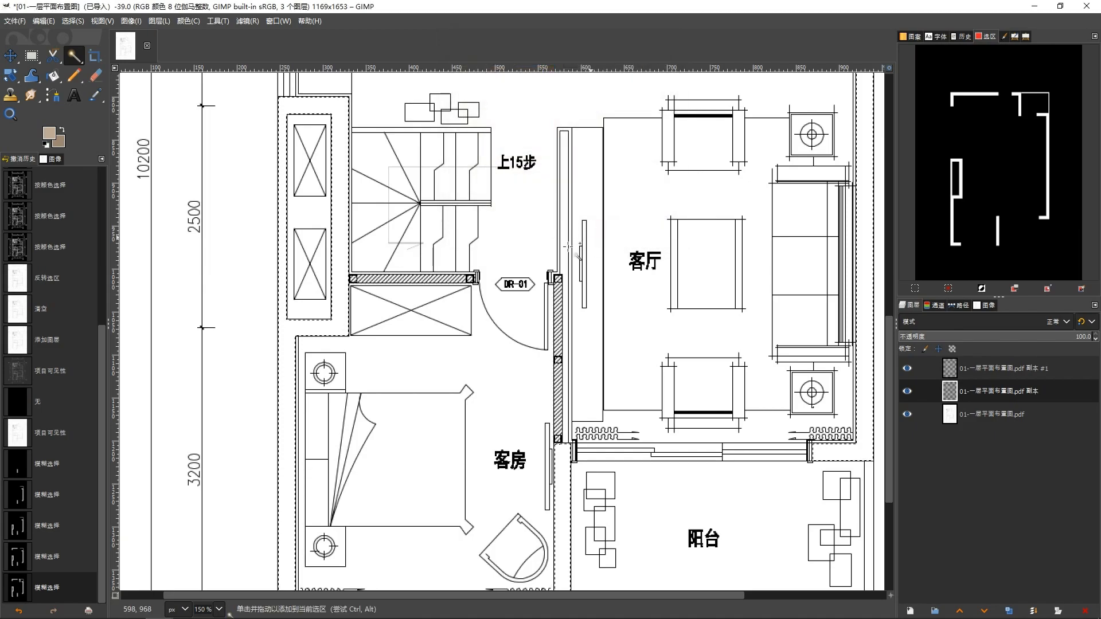
Step: Fill the selected walls with a foreground-to-background gradient, and clear everything outside them on the lower copy layer
key("g")
left_click_drag(664, 504, 690, 500)
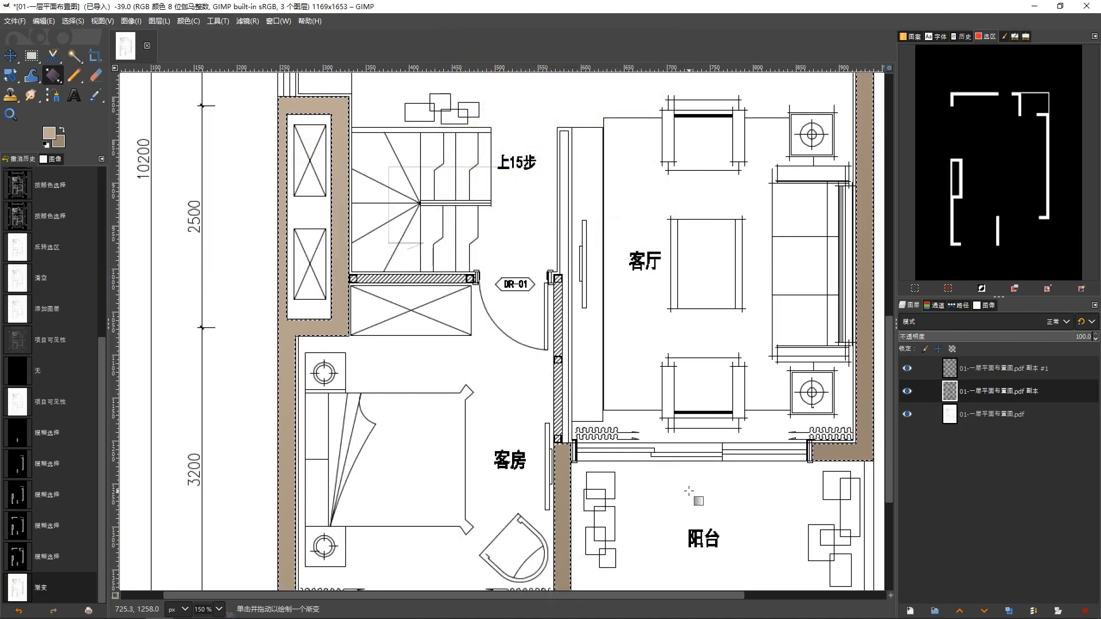
scroll(688, 491, "right", 3)
scroll(689, 491, "down", 4)
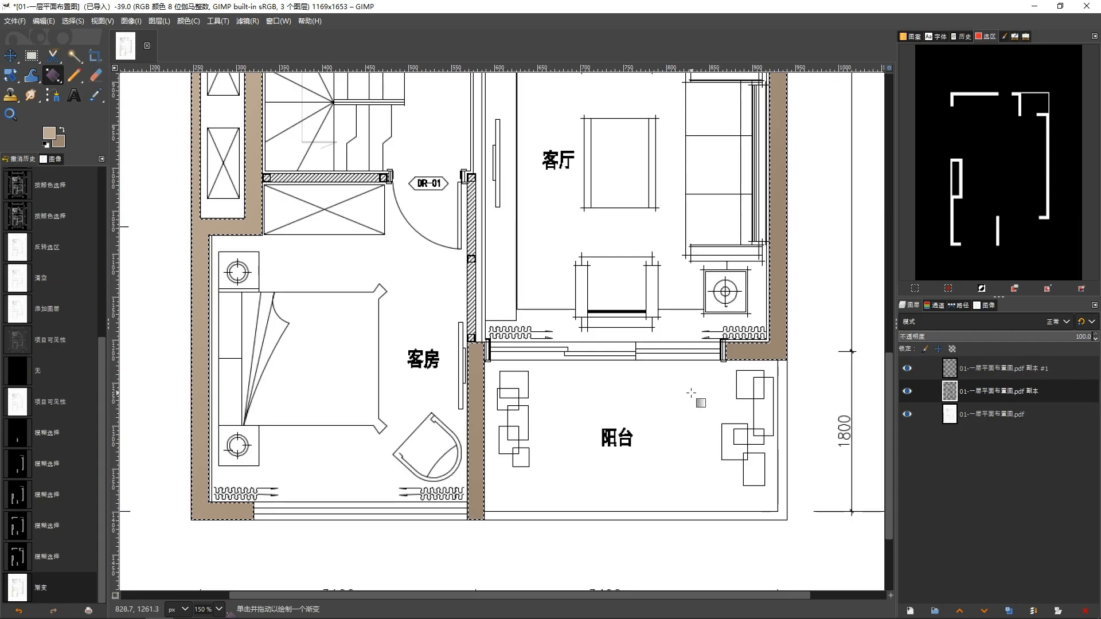
key("ctrl+i")
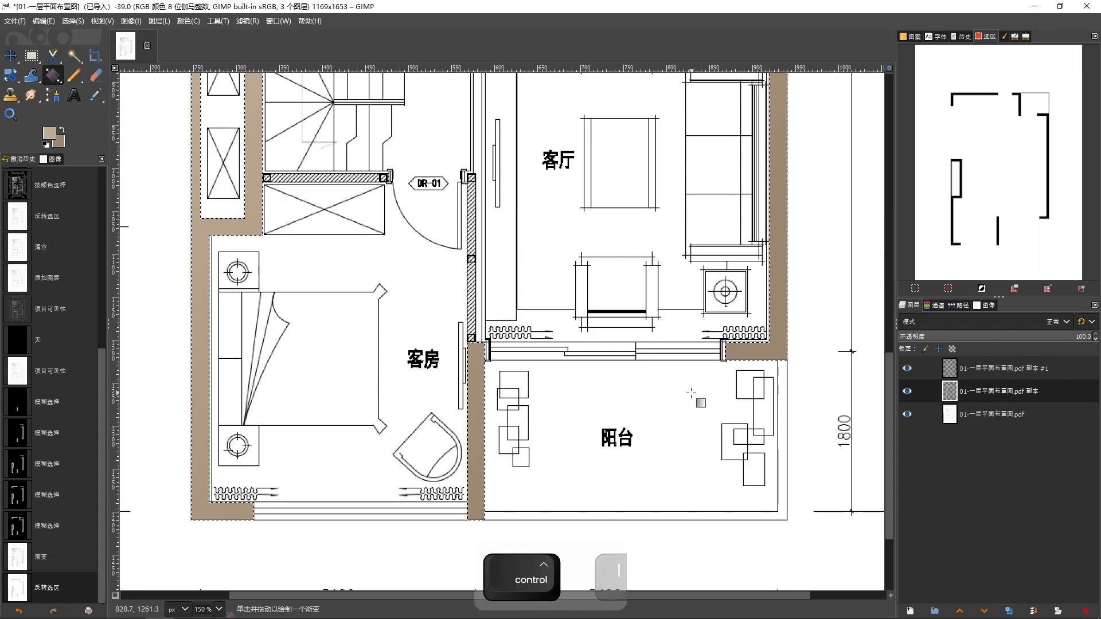
key("Delete")
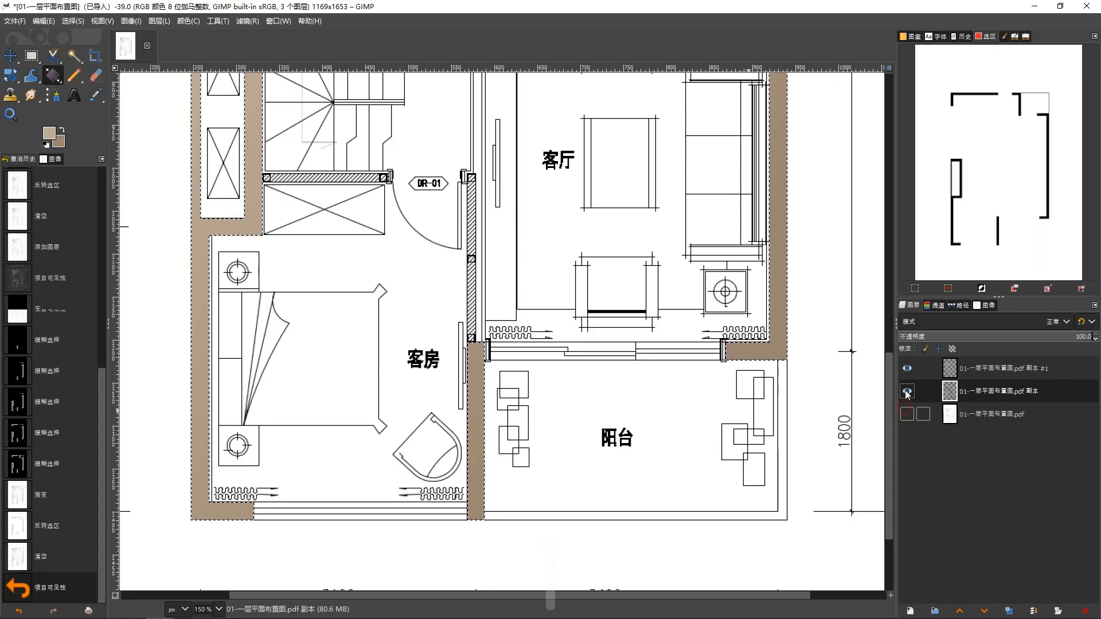
Step: Examine the filled walls on their own by temporarily hiding the original PDF layer and the linework copy
left_click(906, 414)
left_click(907, 368)
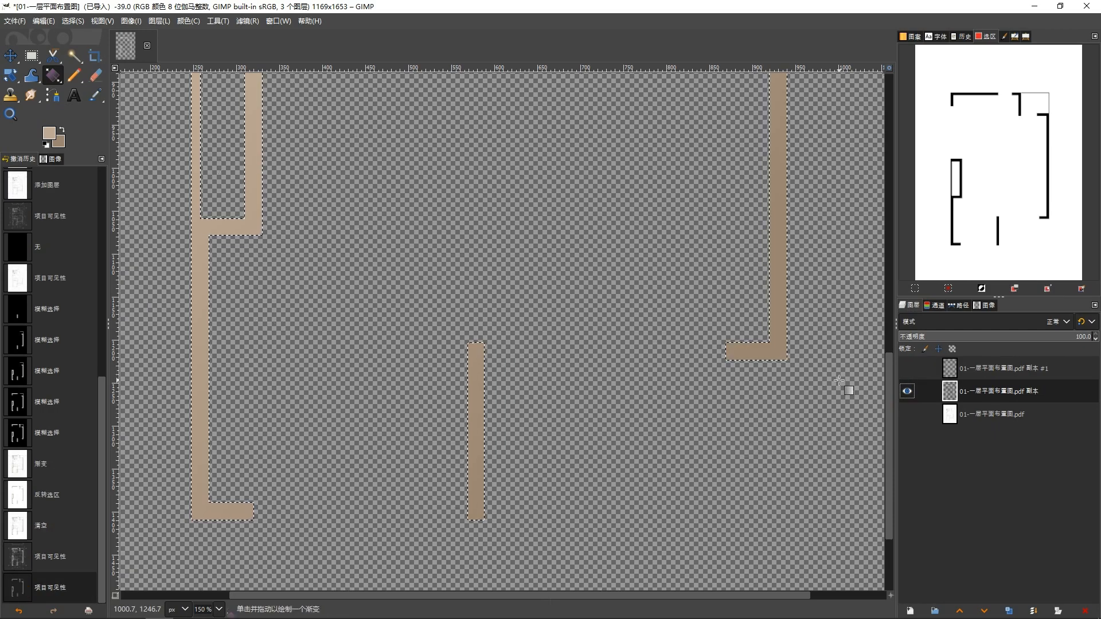
left_click(907, 414)
left_click(906, 368)
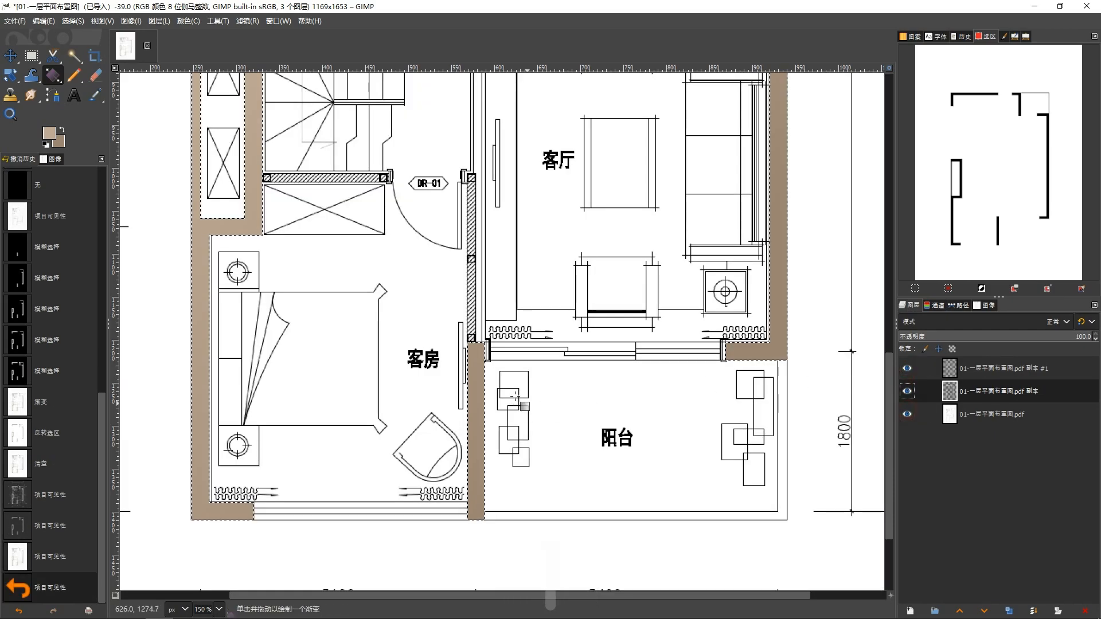
Step: Start the Drop Shadow filter on the layer holding the beige-filled walls, with the whole plan's wall selection still active
scroll(517, 277, "down", 2)
left_click_drag(517, 277, 516, 321)
left_click_drag(485, 258, 473, 310)
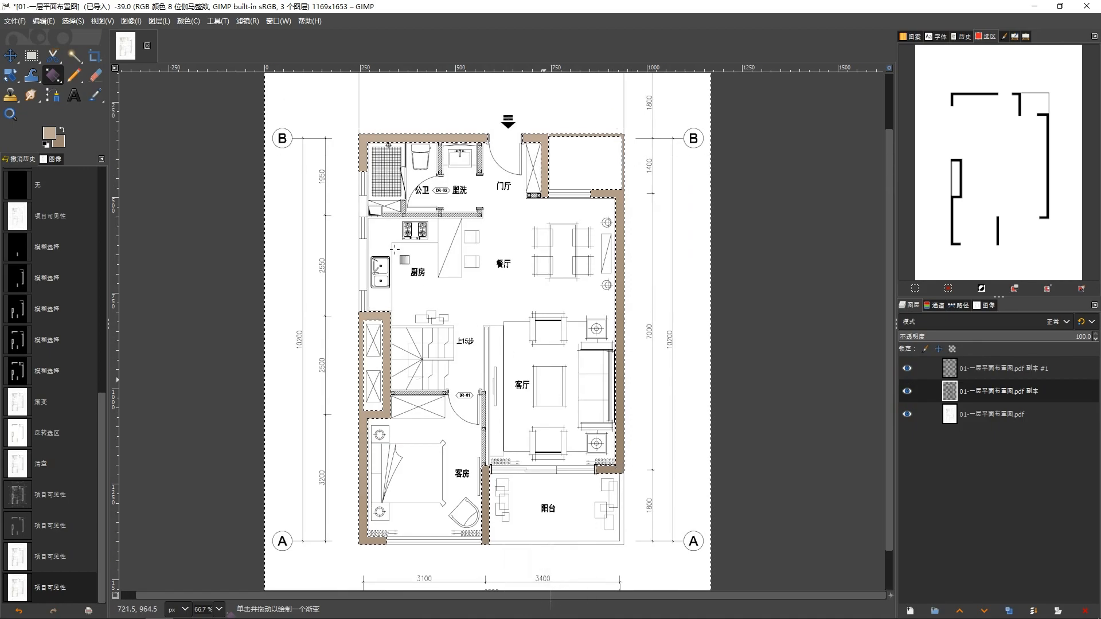
left_click(186, 21)
left_click(195, 21)
left_click(247, 20)
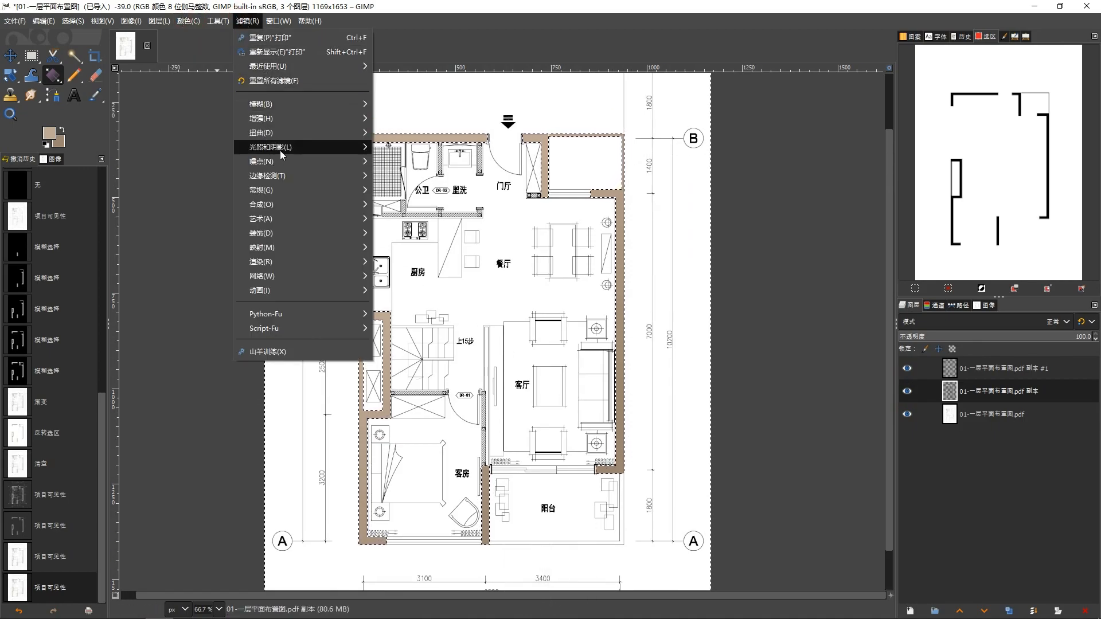
left_click(416, 238)
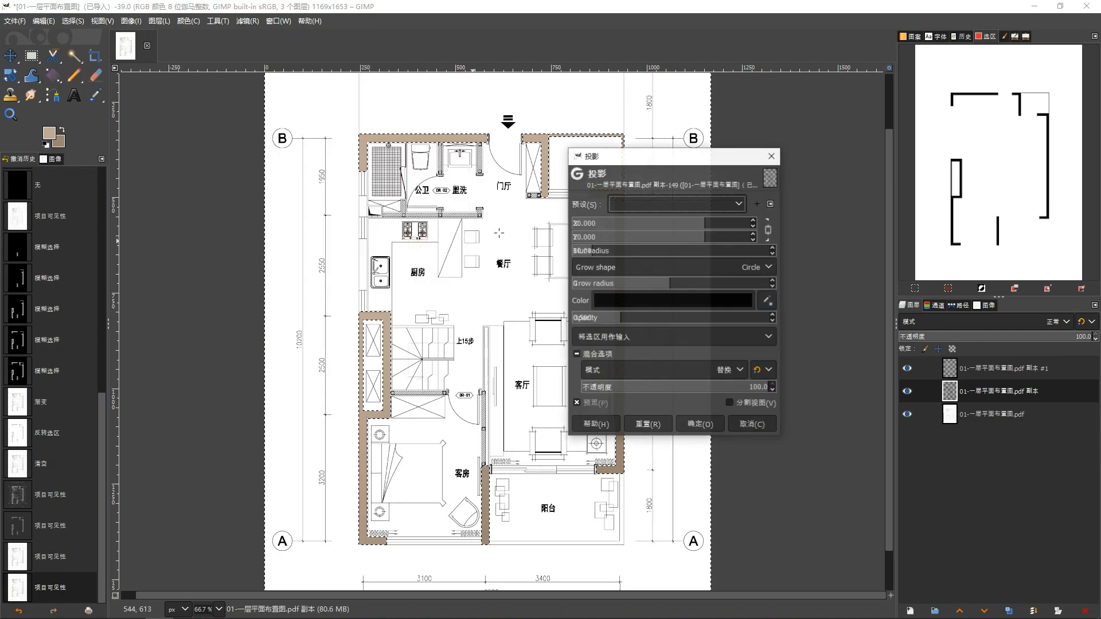
scroll(500, 225, "up", 2)
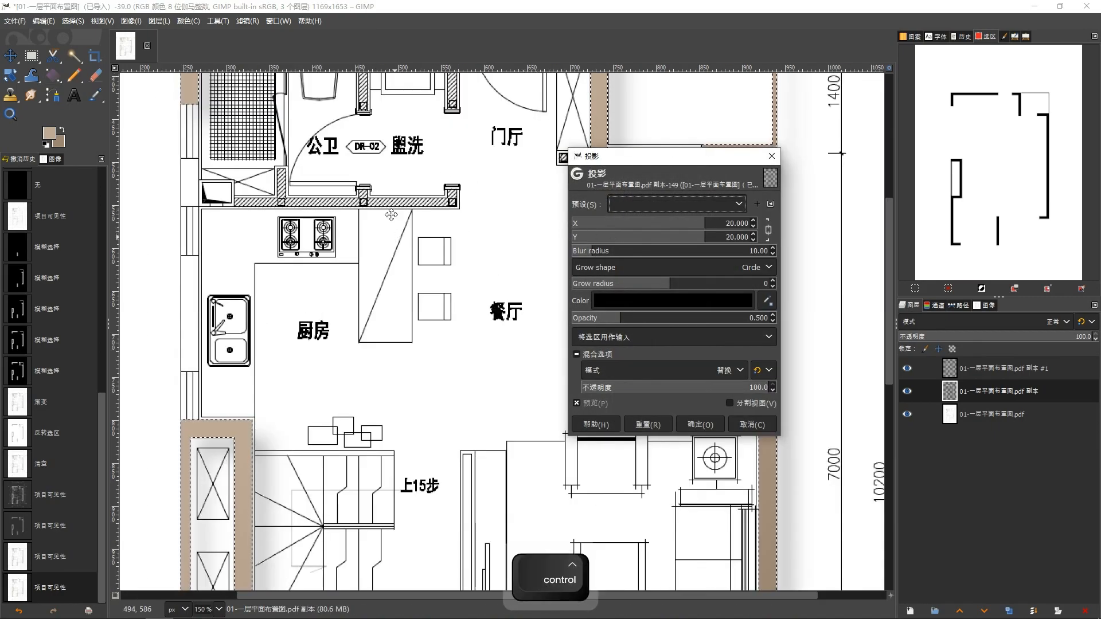
left_click_drag(391, 229, 401, 148)
Step: Apply the wall shadow with X and Y offsets of 14.194, grow radius 2, shadow opacity 0.744 and blending opacity about 87.2
left_click_drag(704, 233, 700, 234)
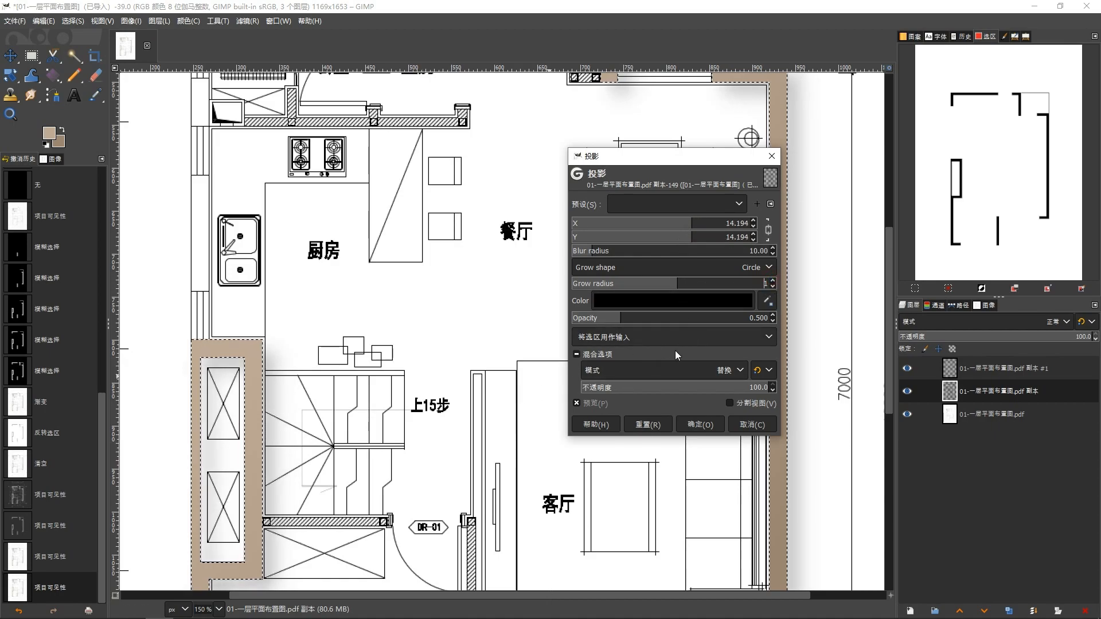
left_click_drag(634, 323, 636, 323)
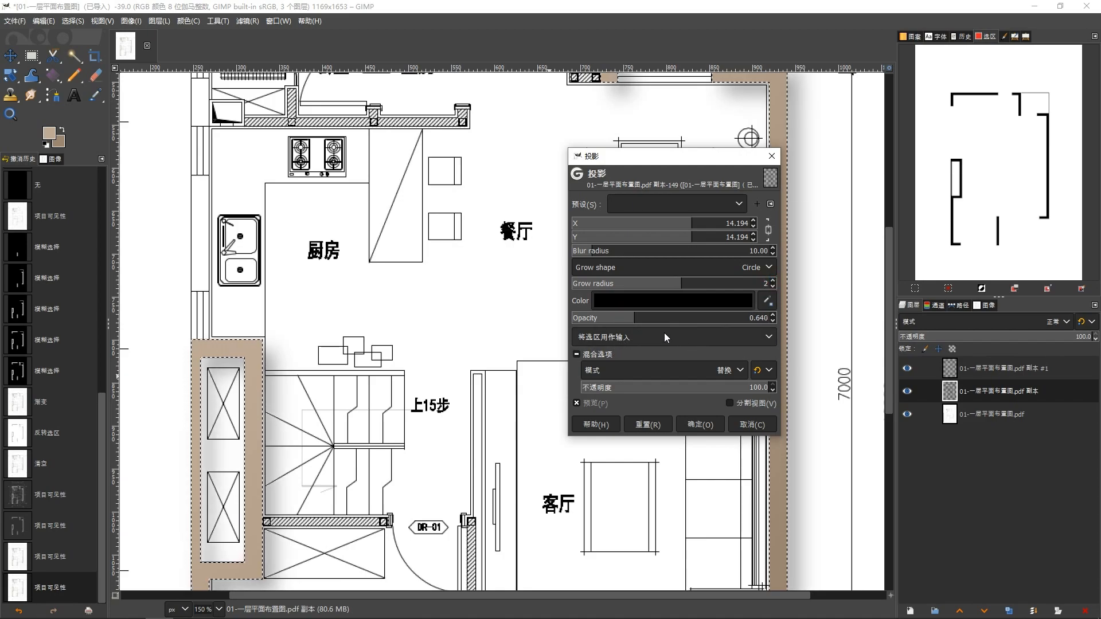
left_click_drag(643, 325, 647, 340)
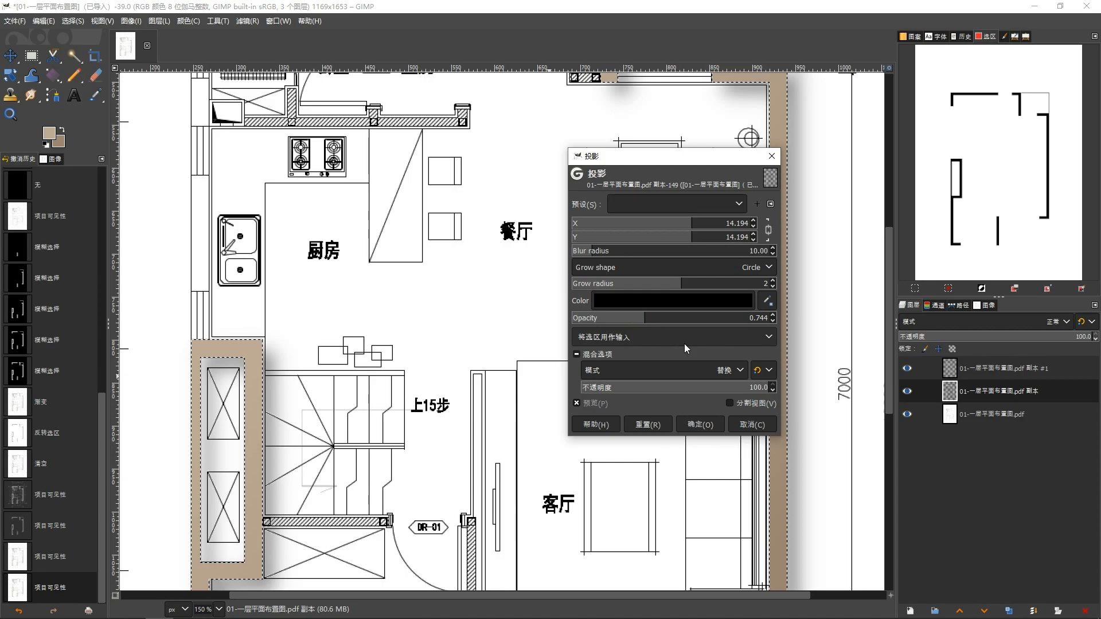
left_click_drag(751, 390, 745, 394)
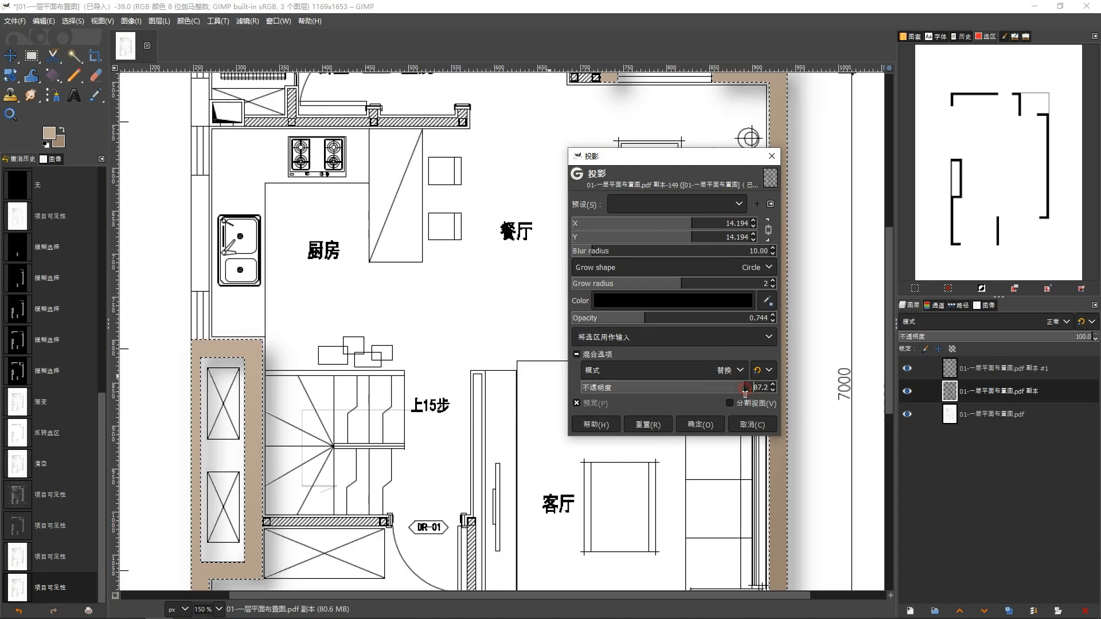
left_click(700, 425)
scroll(772, 387, "down", 2, "ctrl")
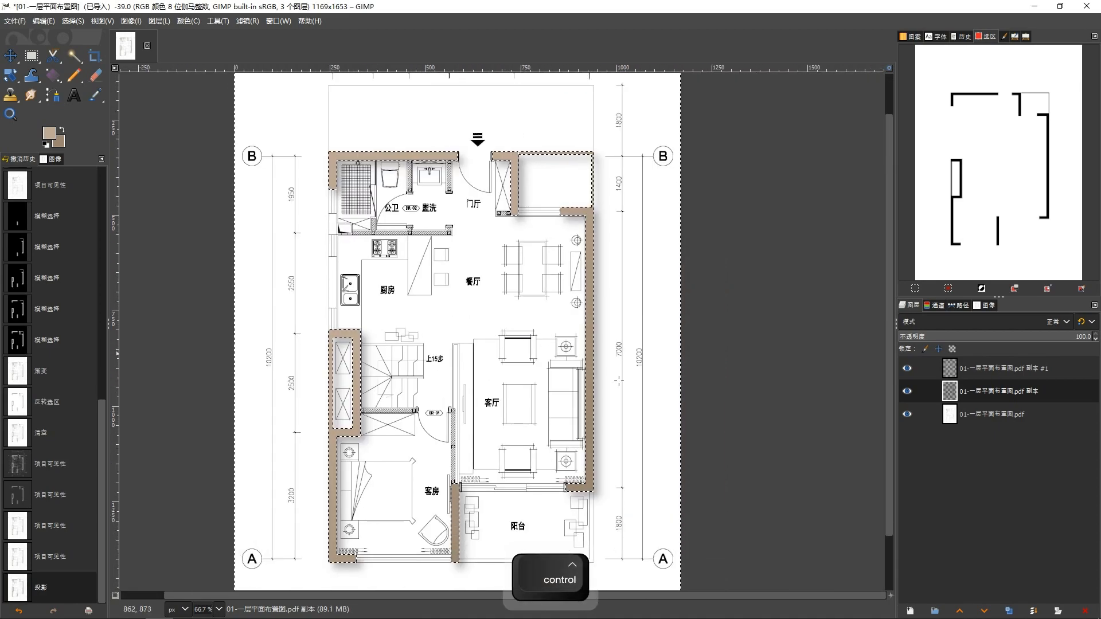
Step: Duplicate the uppermost linework copy layer and remove the current selection
left_click(947, 368)
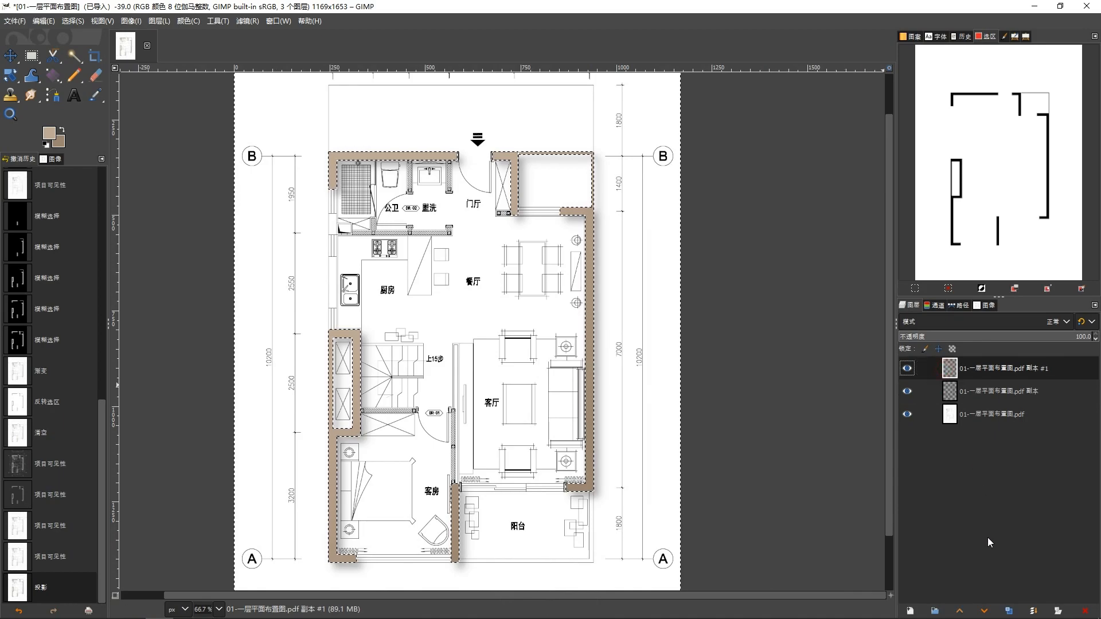
left_click(1007, 609)
key("ctrl+shift+a")
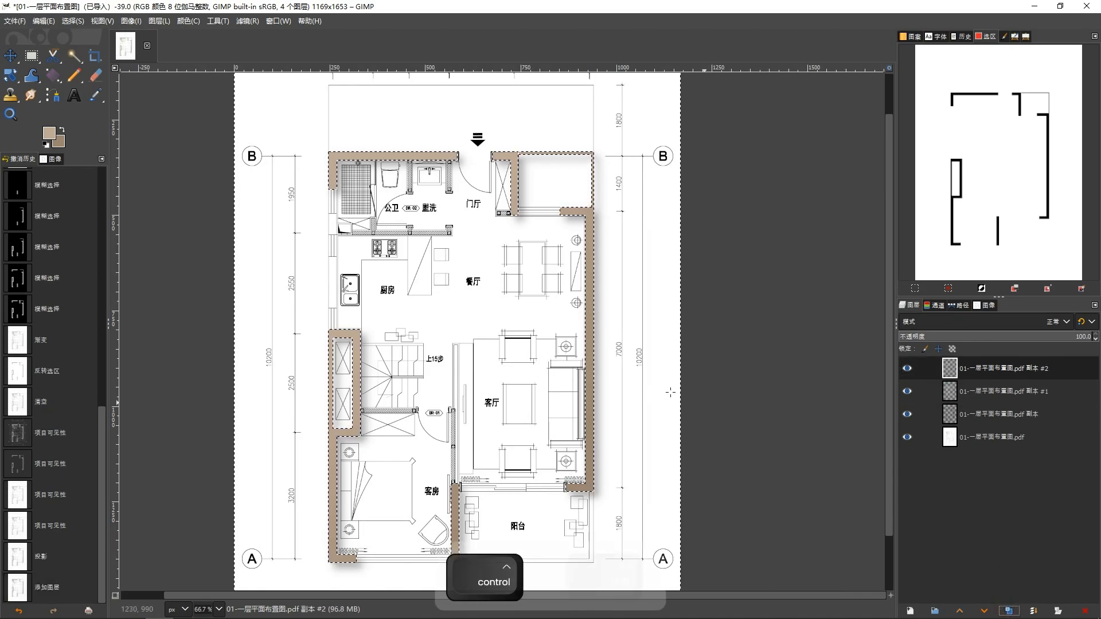
Step: Fuzzy-select the three seat cushions and both armrests of the living room sofa on the new layer
scroll(528, 374, "up", 2, "ctrl")
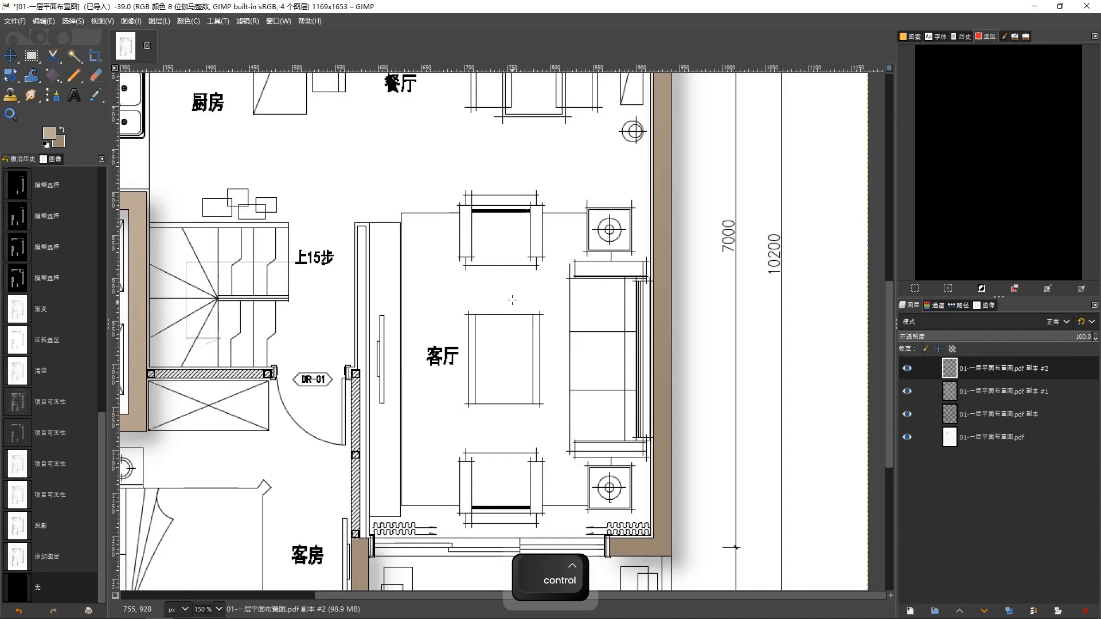
key("u")
left_click(584, 312)
left_click(613, 355)
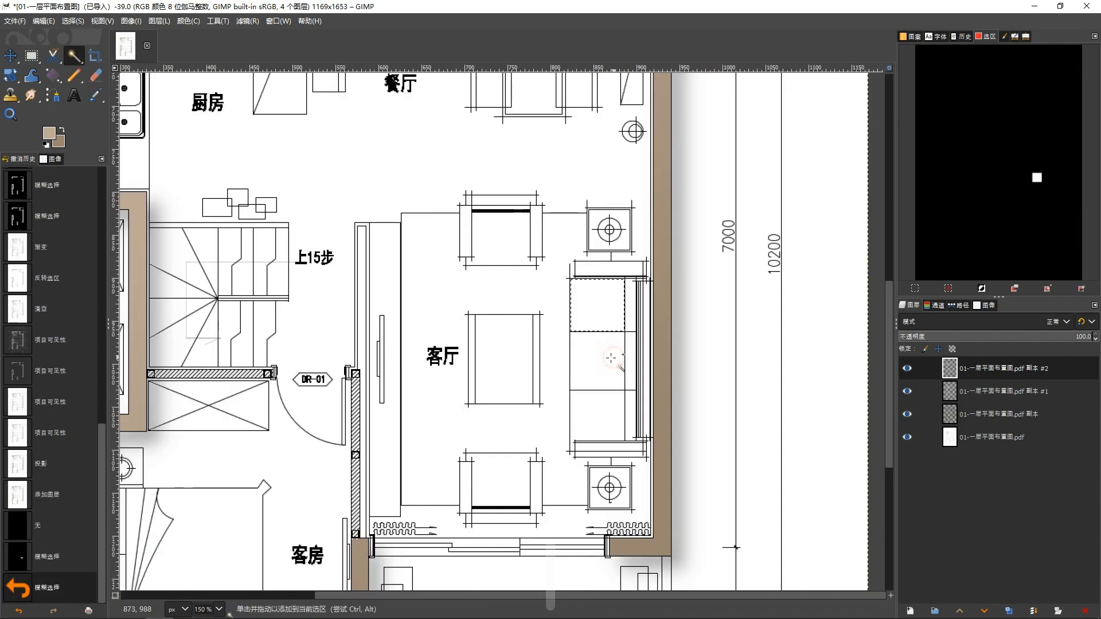
left_click(609, 360)
left_click(613, 425)
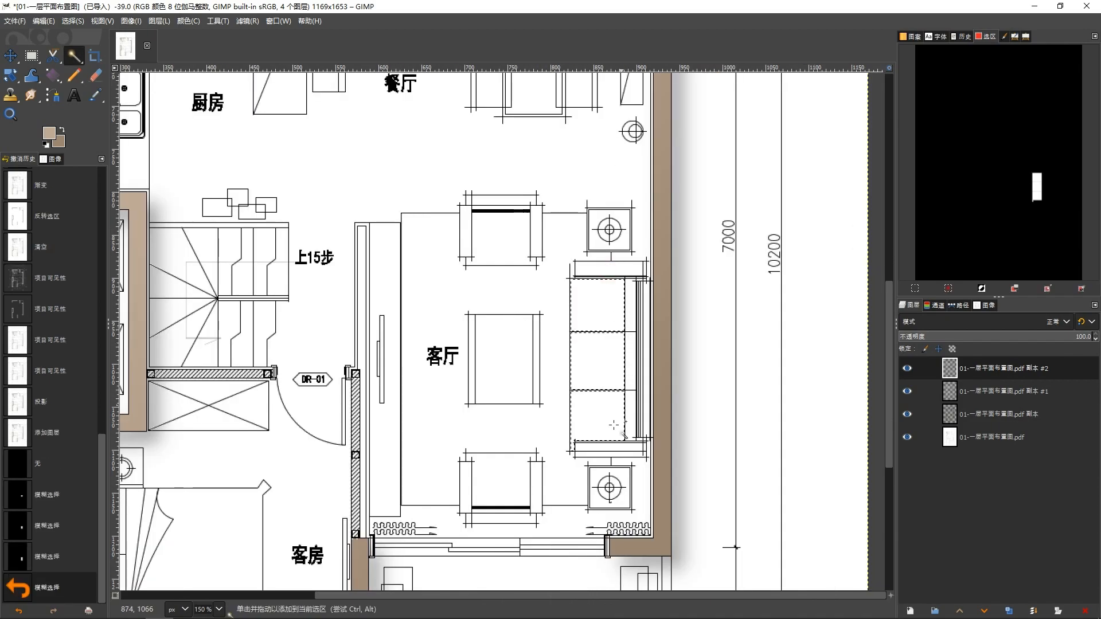
left_click(608, 457)
left_click(601, 459)
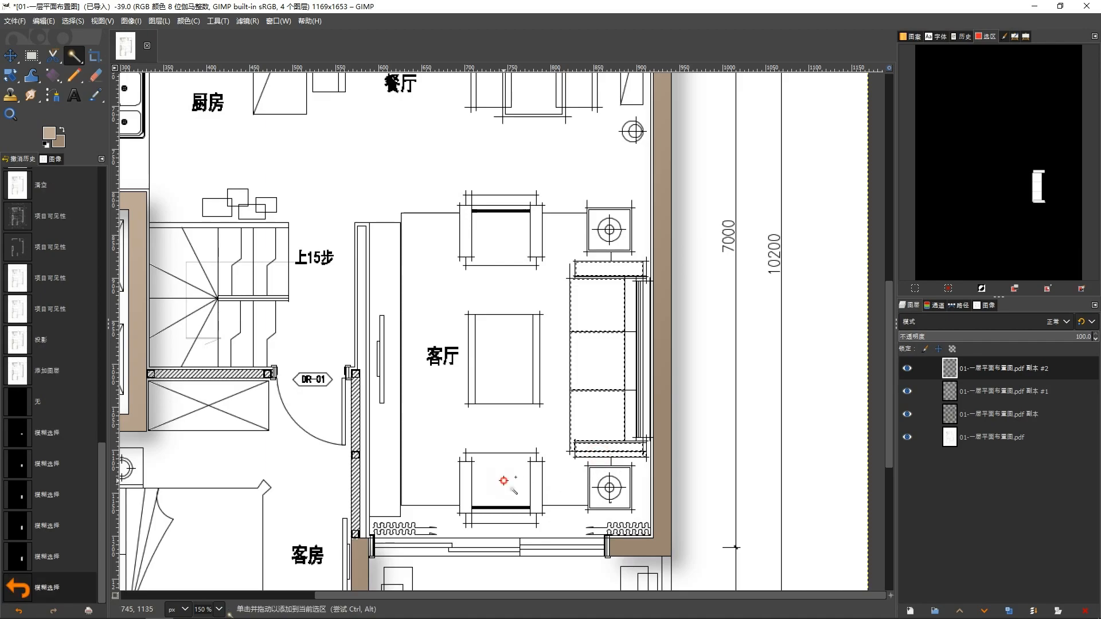
Step: Add the seat and both arms of the living room's lower armchair, plus the long TV cabinet, to the selection
left_click(503, 480)
left_click(537, 481)
left_click(466, 482)
left_click_drag(485, 517, 472, 342)
left_click(410, 342)
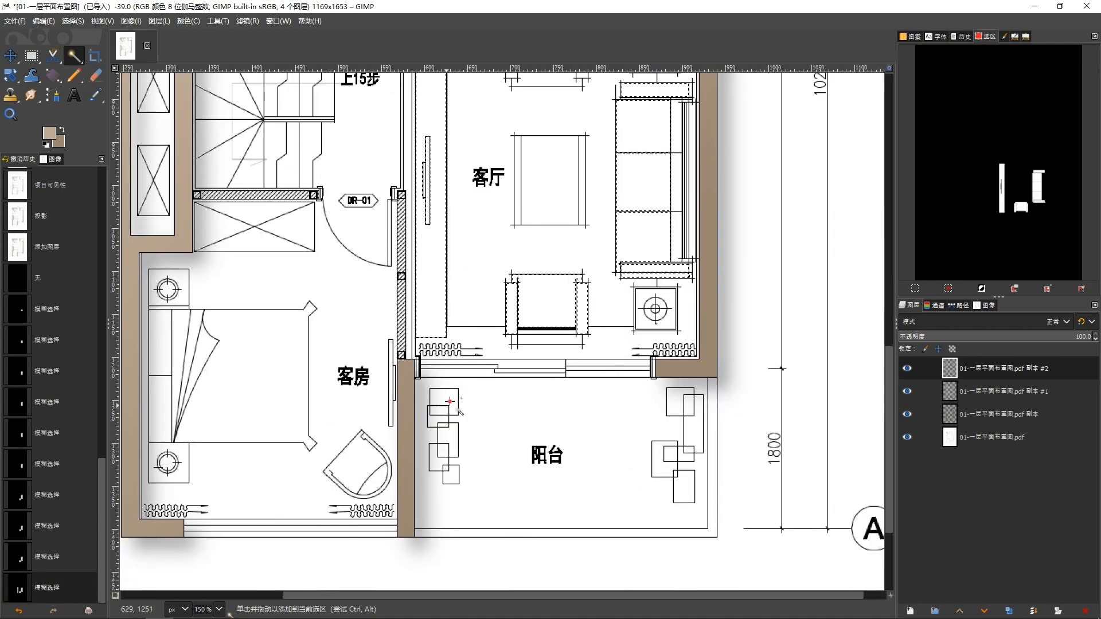
Step: Add the overlapping squares and rectangles on both sides of the balcony to the fuzzy selection
left_click(451, 401)
left_click(443, 457)
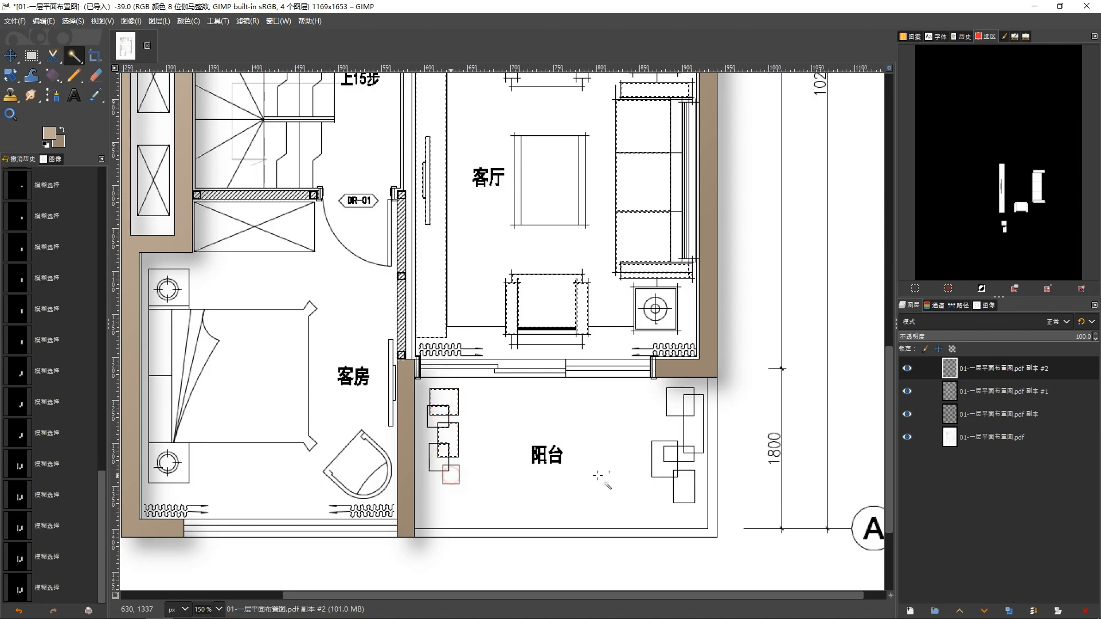
left_click(684, 459)
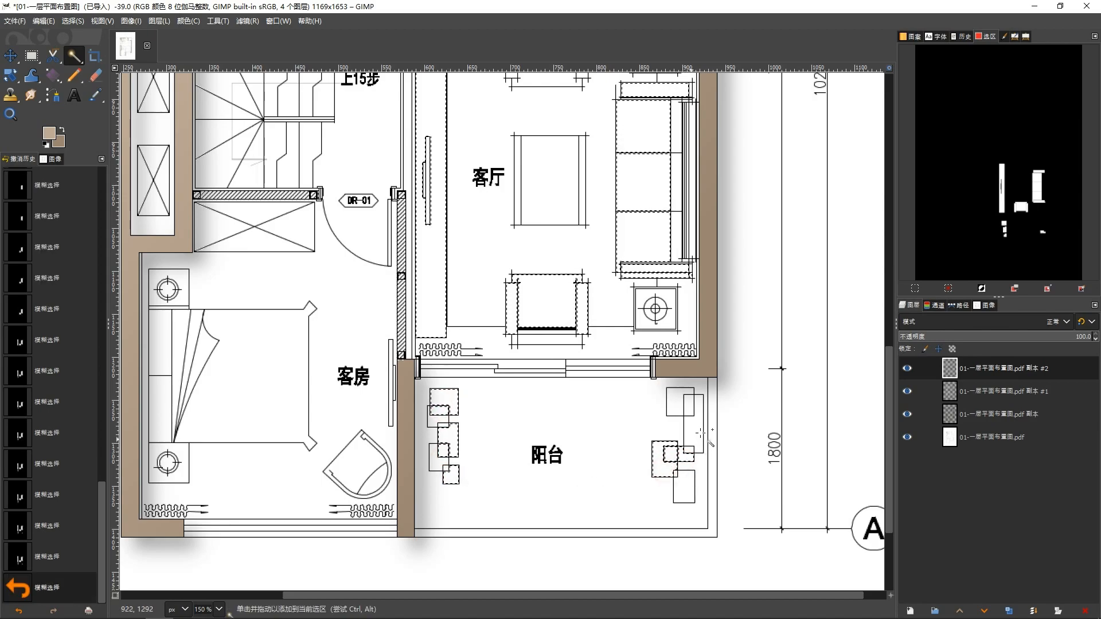
left_click(692, 409)
left_click(675, 403)
left_click(677, 474)
Step: Add the guest room bed's cover, its folded blanket sections and both pillows to the fuzzy selection
scroll(458, 332, "left", 5)
scroll(459, 332, "down", 1)
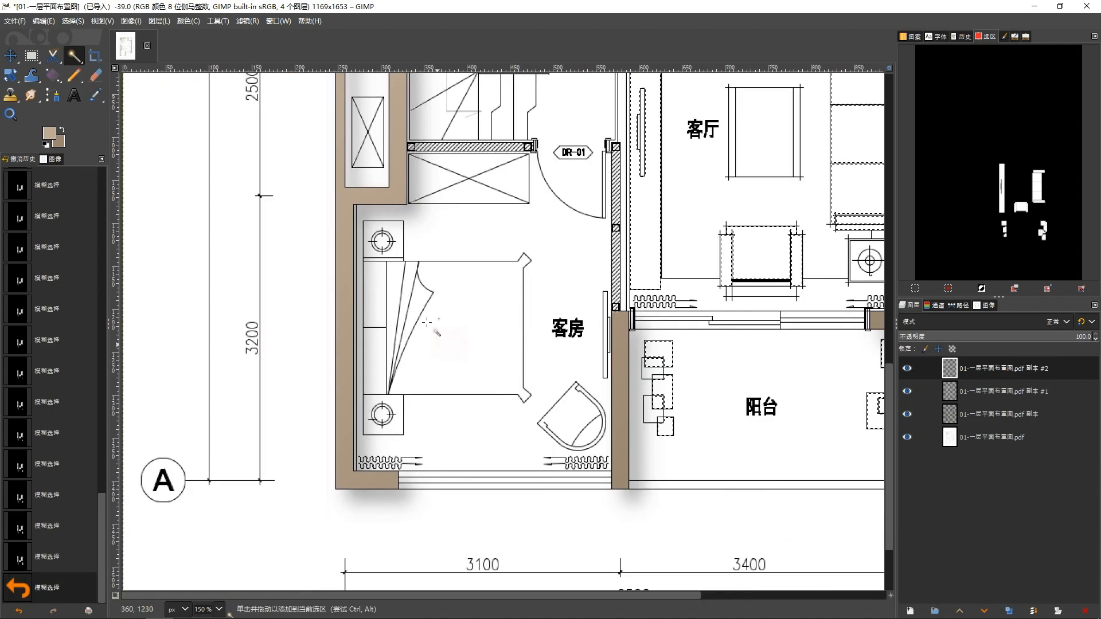
left_click(409, 285)
left_click(399, 277)
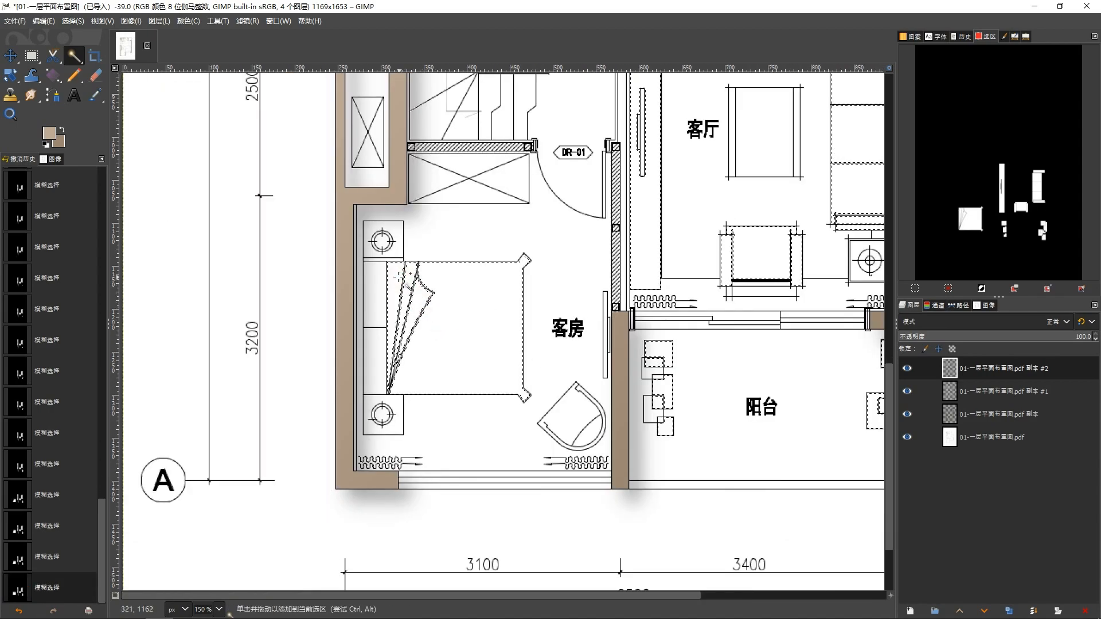
left_click(374, 368)
left_click(381, 298)
left_click(376, 300)
Step: Add the guest room's two nightstands and the rotated armchair near its window to the fuzzy selection
left_click(398, 248)
left_click(382, 413)
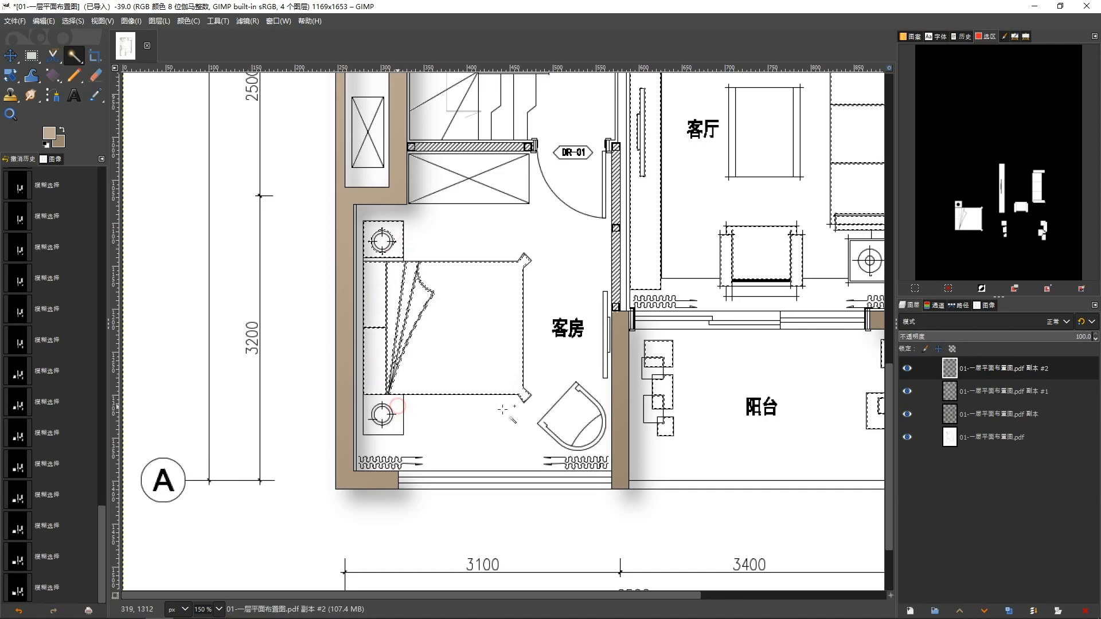
left_click(574, 417)
scroll(592, 439, "up", 2)
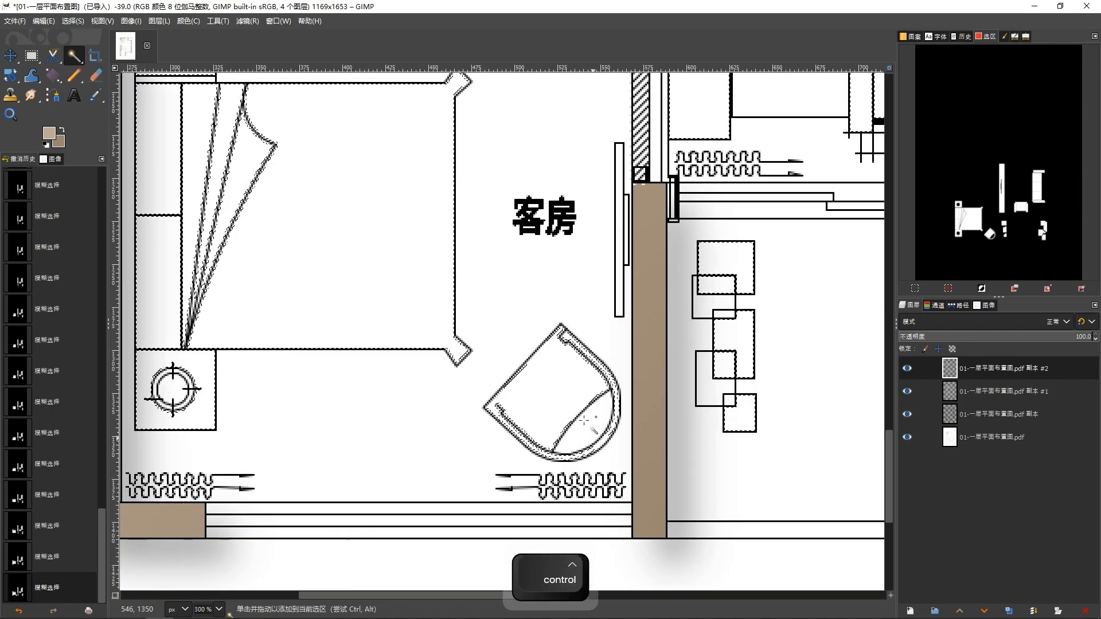
scroll(564, 397, "down", 3)
scroll(482, 259, "up", 1)
scroll(483, 259, "down", 3)
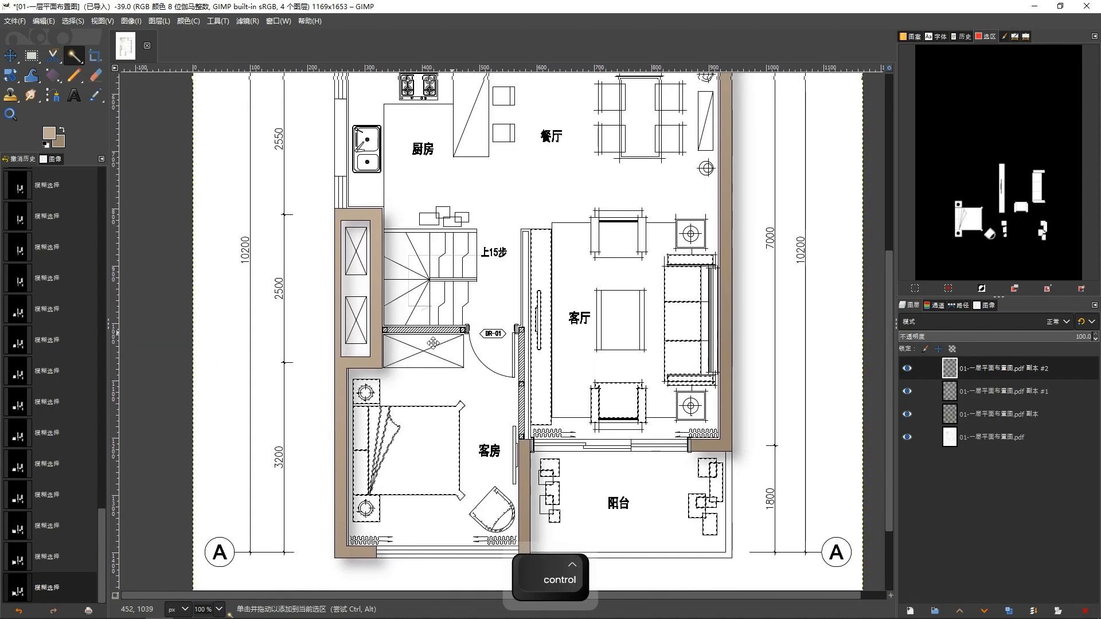
Step: Add the guest room wardrobe and all triangles of the lower crossed cabinet beside the stairs to the selection
scroll(379, 356, "up", 4)
left_click(379, 356)
scroll(367, 321, "left", 3)
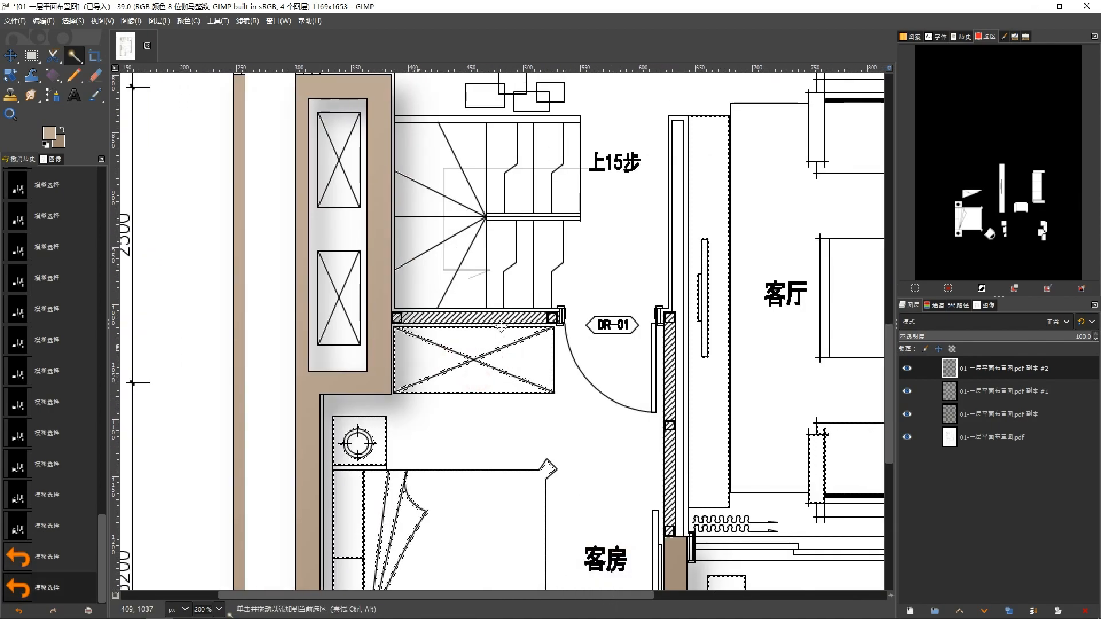
left_click(357, 295)
left_click(347, 324)
left_click(336, 302)
left_click(347, 271)
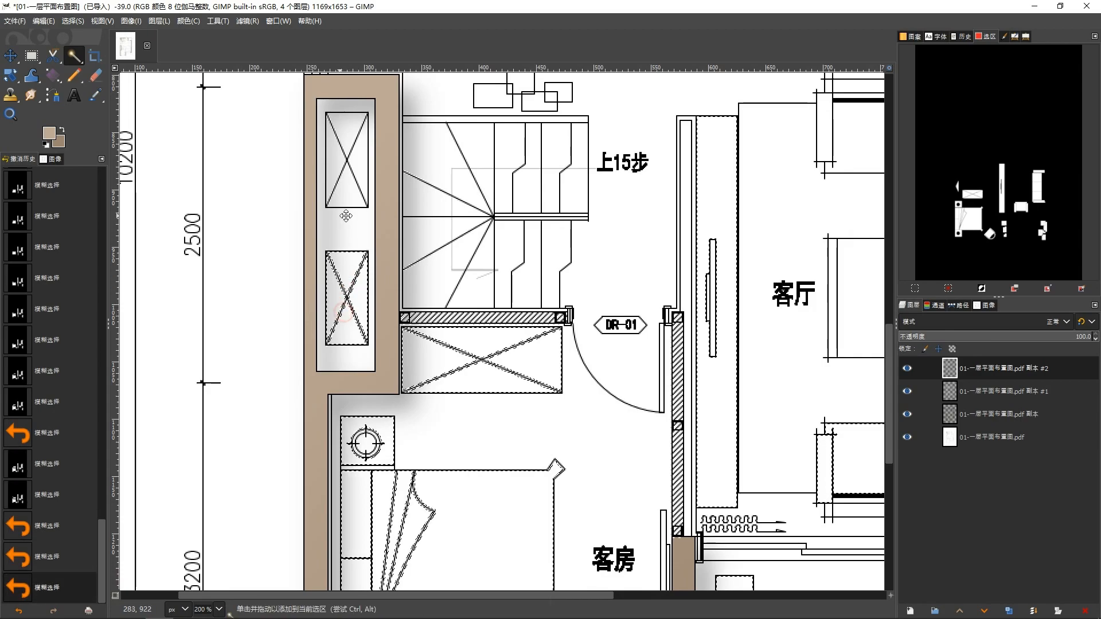
Step: Add the four triangles of the upper crossed cabinet beside the stairs to the fuzzy selection
left_click_drag(351, 221, 367, 308)
left_click(363, 275)
left_click(353, 253)
left_click(363, 222)
left_click(374, 247)
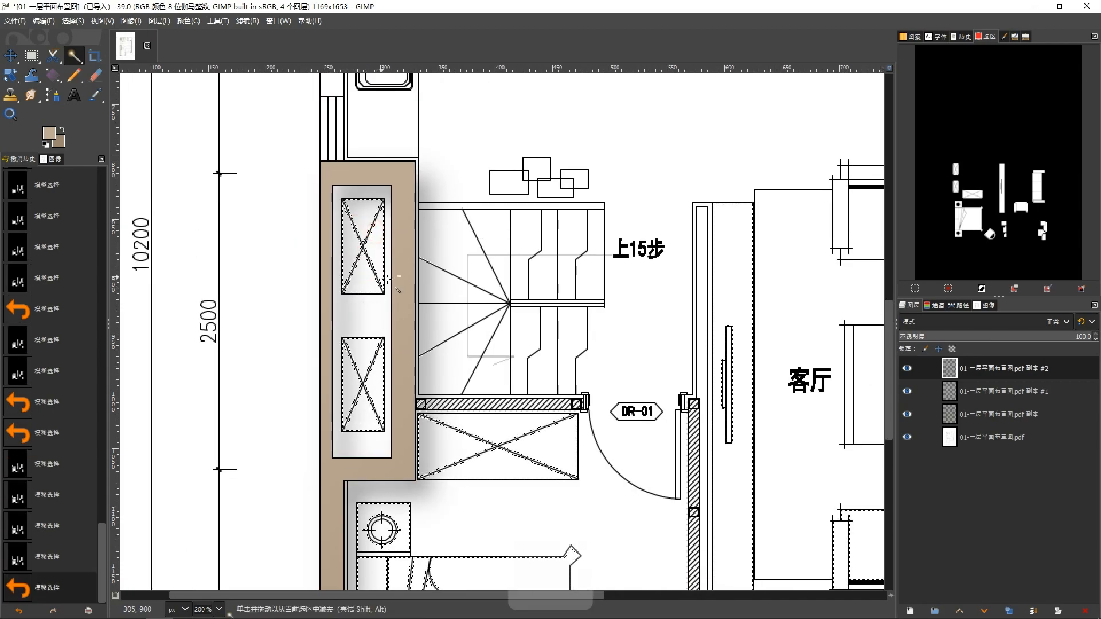
Step: Add the L-shaped kitchen counter and both halves of the adjoining diagonally divided counter to the selection
scroll(387, 290, "down", 2)
left_click_drag(375, 214, 351, 273)
scroll(352, 273, "up", 2)
left_click(356, 185)
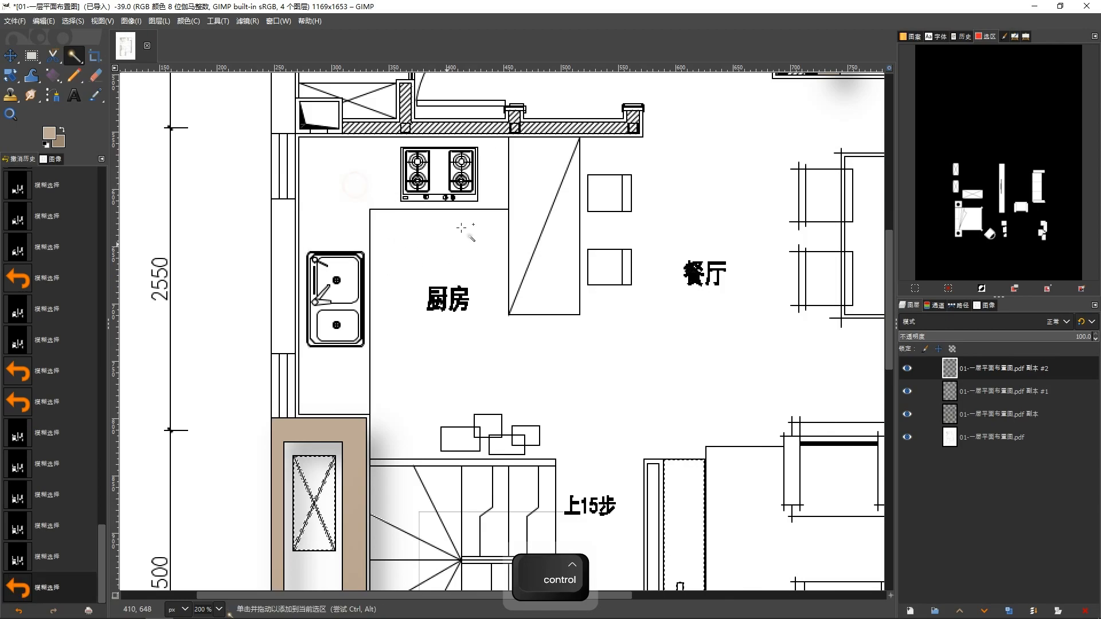
left_click_drag(507, 181, 445, 272)
scroll(444, 276, "down", 1)
left_click(462, 279)
left_click(488, 305)
Step: Add all triangles of the tall crossed cabinet in the entrance hall to the fuzzy selection
scroll(524, 274, "down", 2)
left_click_drag(558, 263, 456, 354)
scroll(407, 315, "up", 1)
scroll(406, 316, "up", 1)
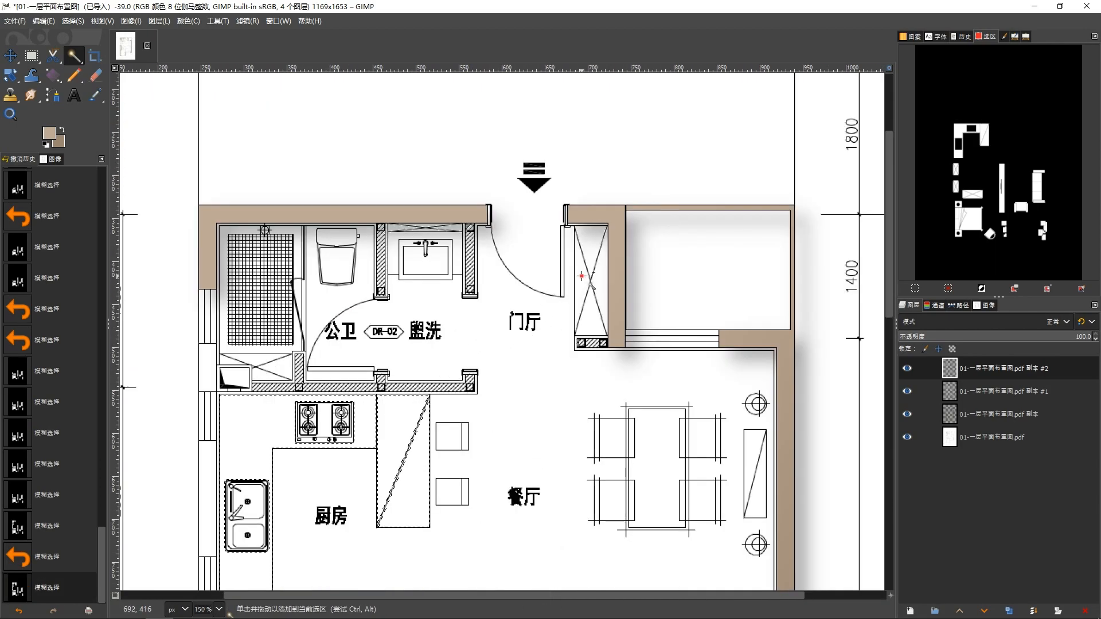
left_click(581, 275)
left_click(583, 269)
left_click(590, 256)
left_click(601, 282)
left_click(591, 319)
left_click_drag(594, 321, 422, 247)
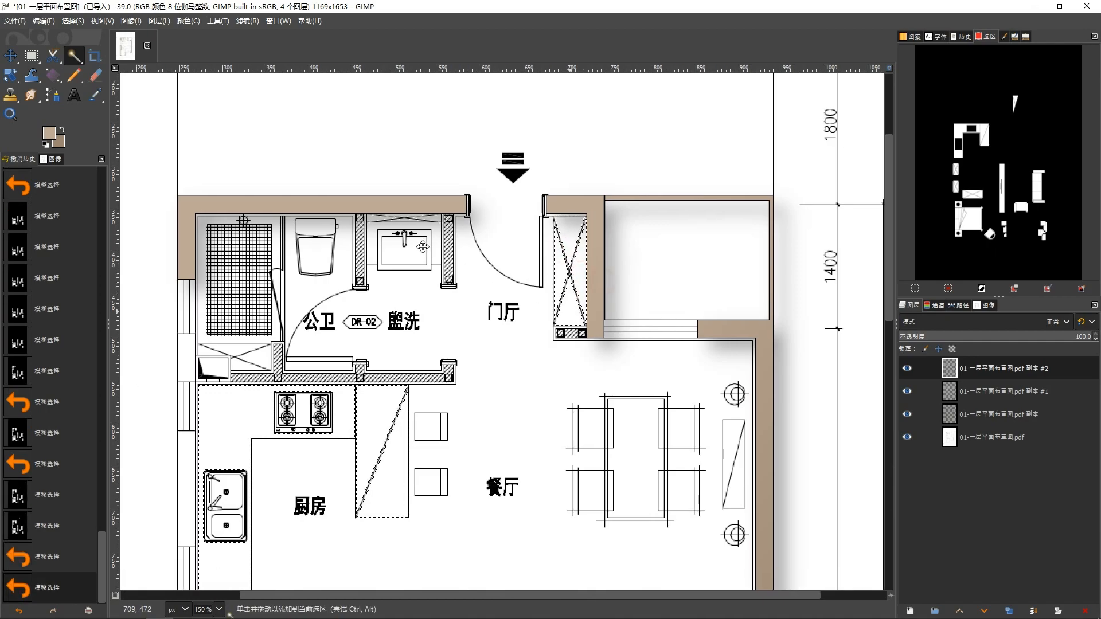
Step: Add the dining table's centre area and the diagonally divided sideboard along the dining room's outer wall to the selection
scroll(507, 258, "down", 1)
scroll(496, 337, "up", 2)
left_click(484, 348)
left_click(622, 362)
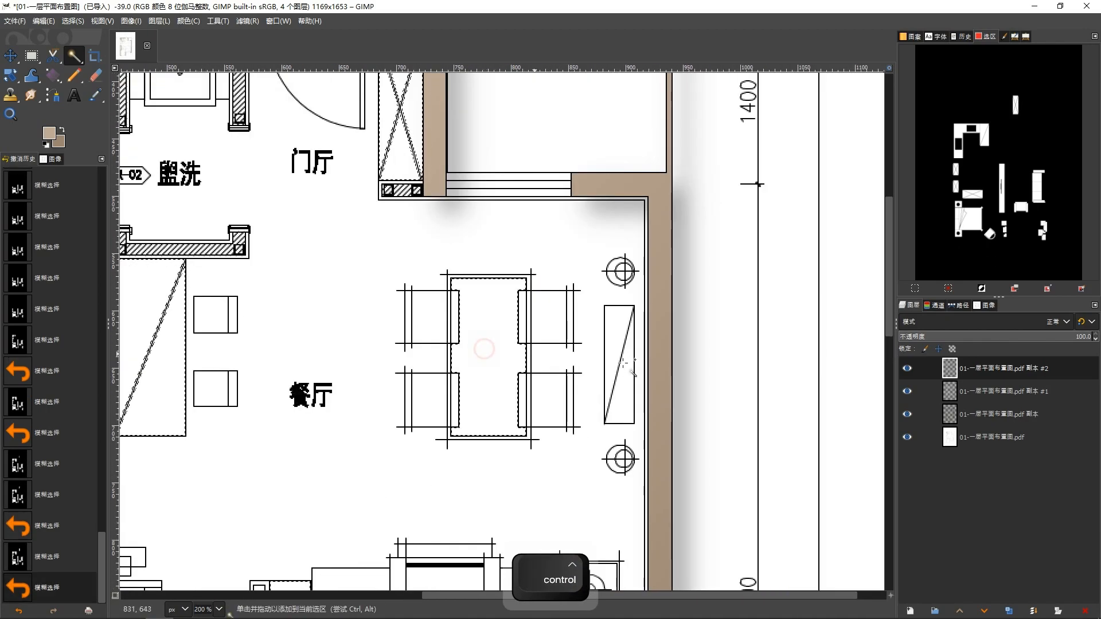
scroll(522, 321, "up", 3)
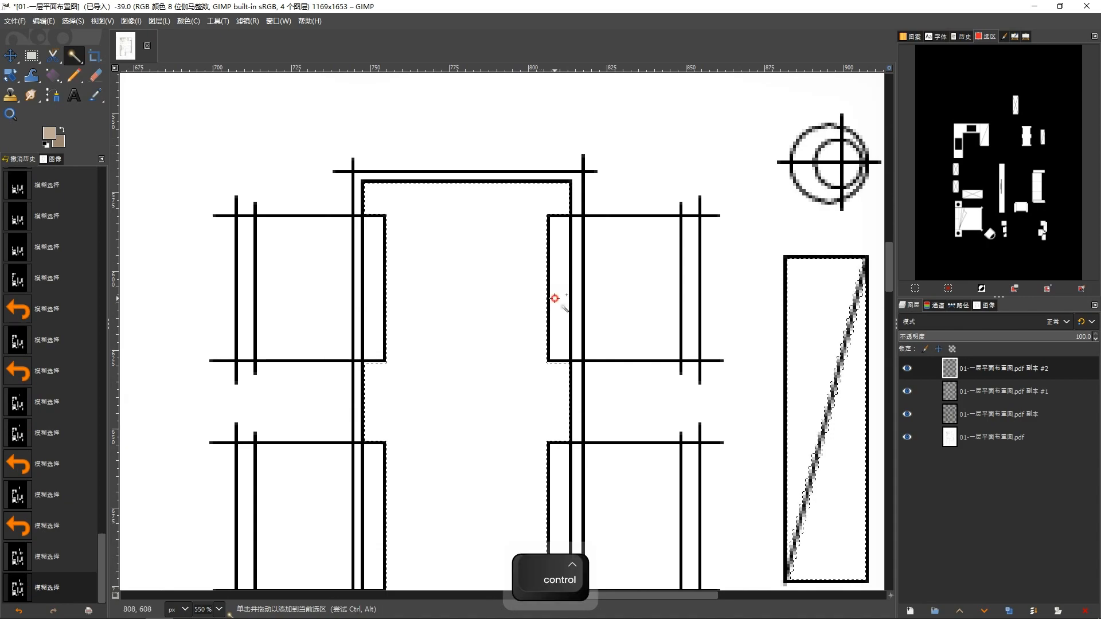
Step: Add the chair portions that overlap the dining tabletop to the fuzzy selection
left_click(554, 298)
left_click(382, 291)
scroll(425, 342, "down", 1)
left_click(391, 432)
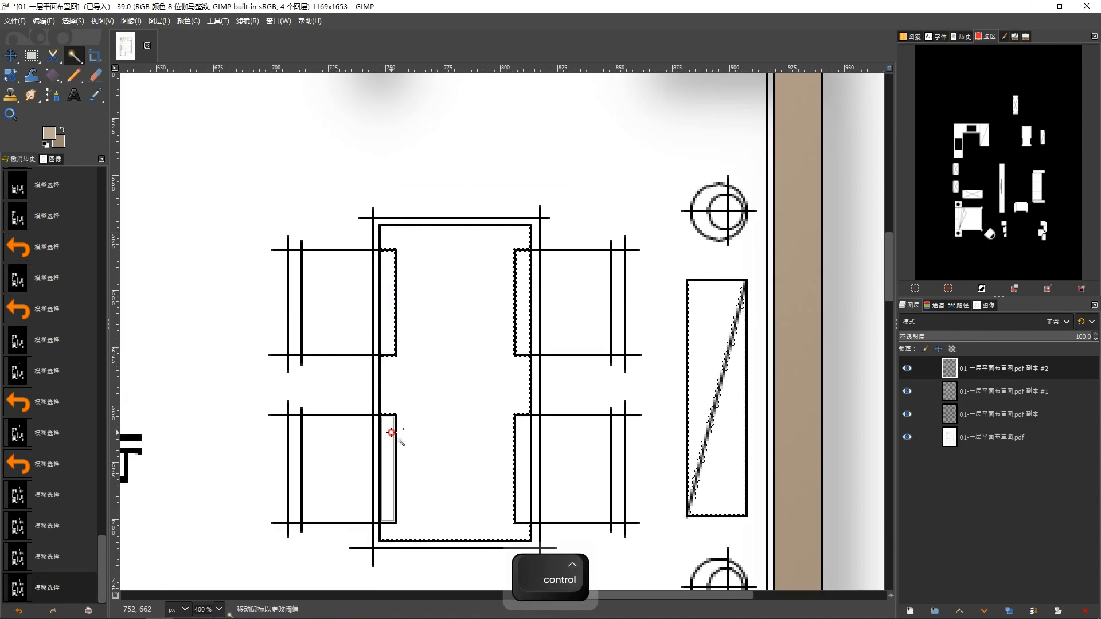
left_click(528, 450)
Step: Add the narrow border strips around the dining tabletop, between its inner and outer outlines, to the fuzzy selection
left_click(536, 378)
left_click(539, 330)
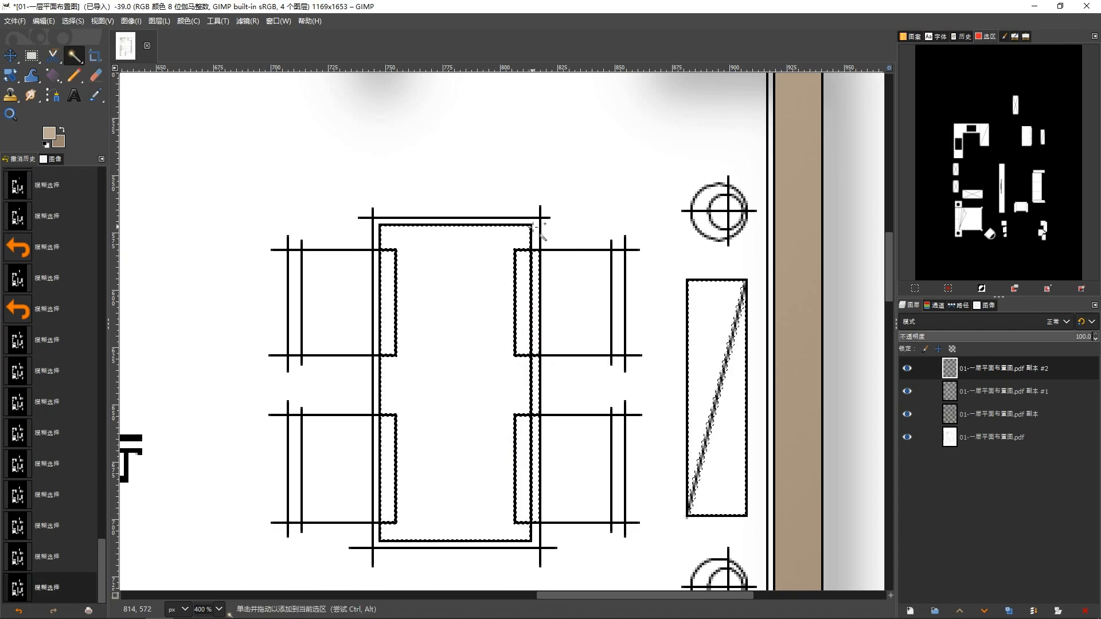
left_click(373, 270)
left_click(377, 273)
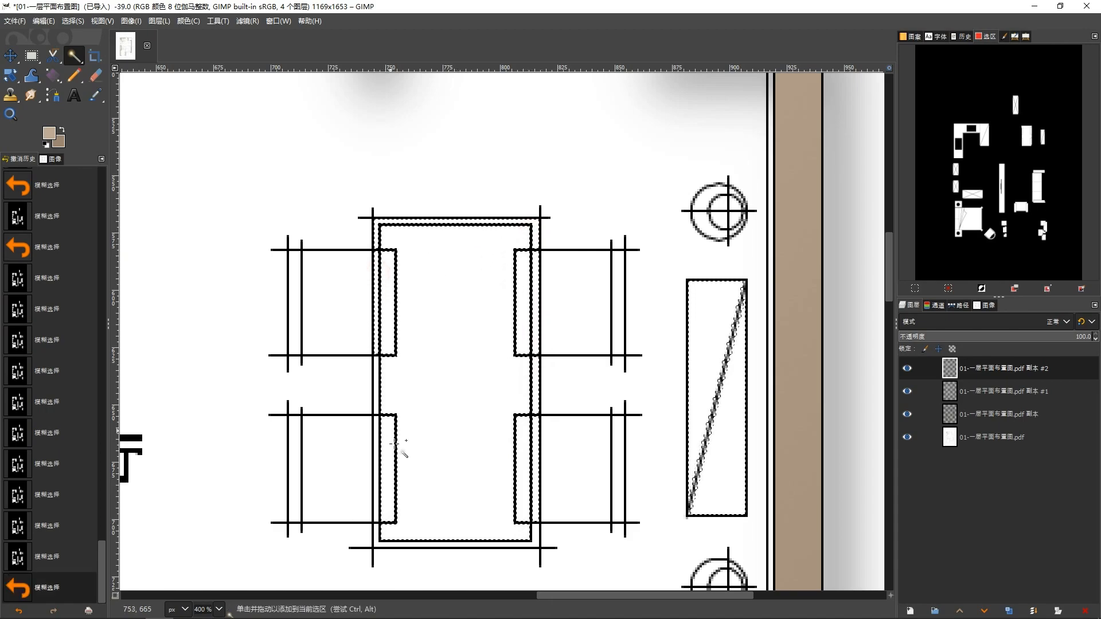
left_click(375, 443)
left_click(425, 544)
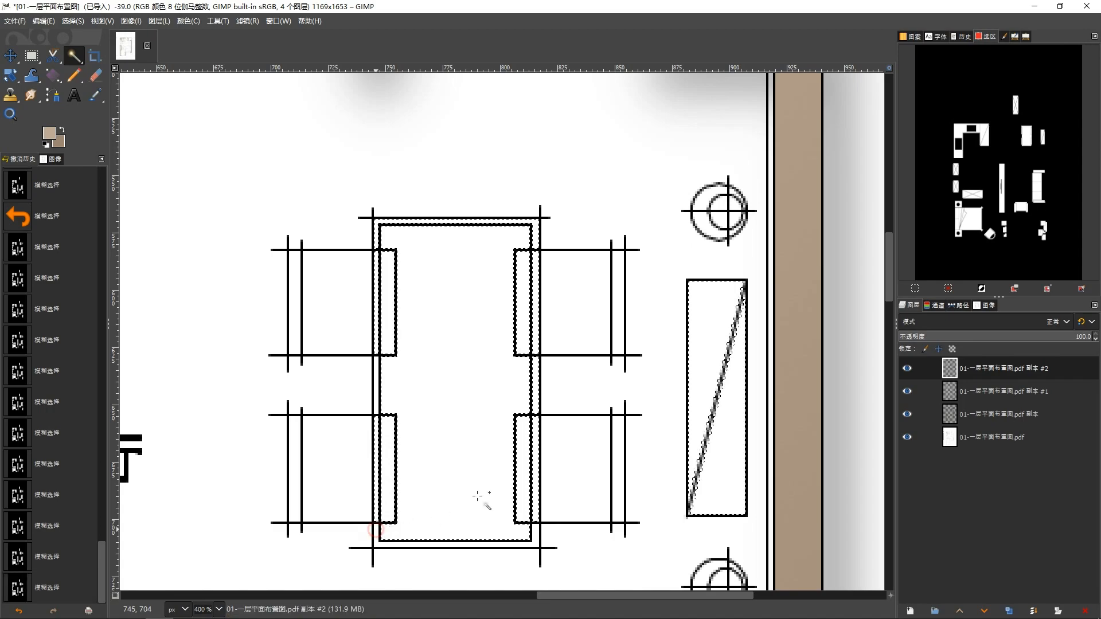
Step: Add the crossed cabinet at the foot of the bathroom's shower area and the washbasin counter to the selection
scroll(479, 452, "down", 1)
scroll(478, 463, "down", 4)
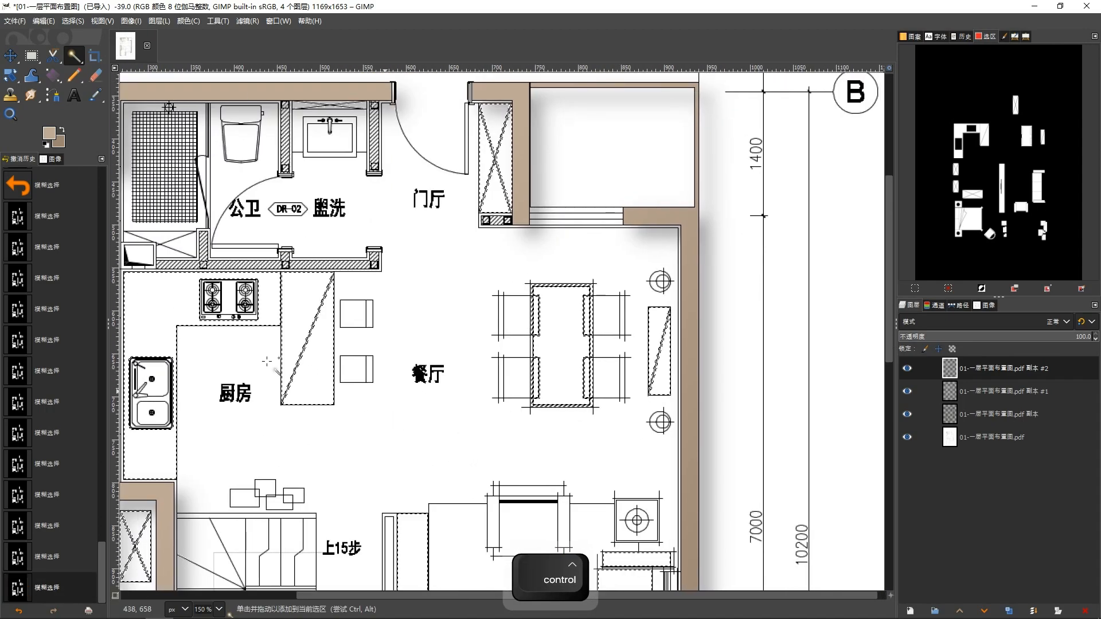
scroll(403, 345, "up", 1)
scroll(403, 344, "down", 2)
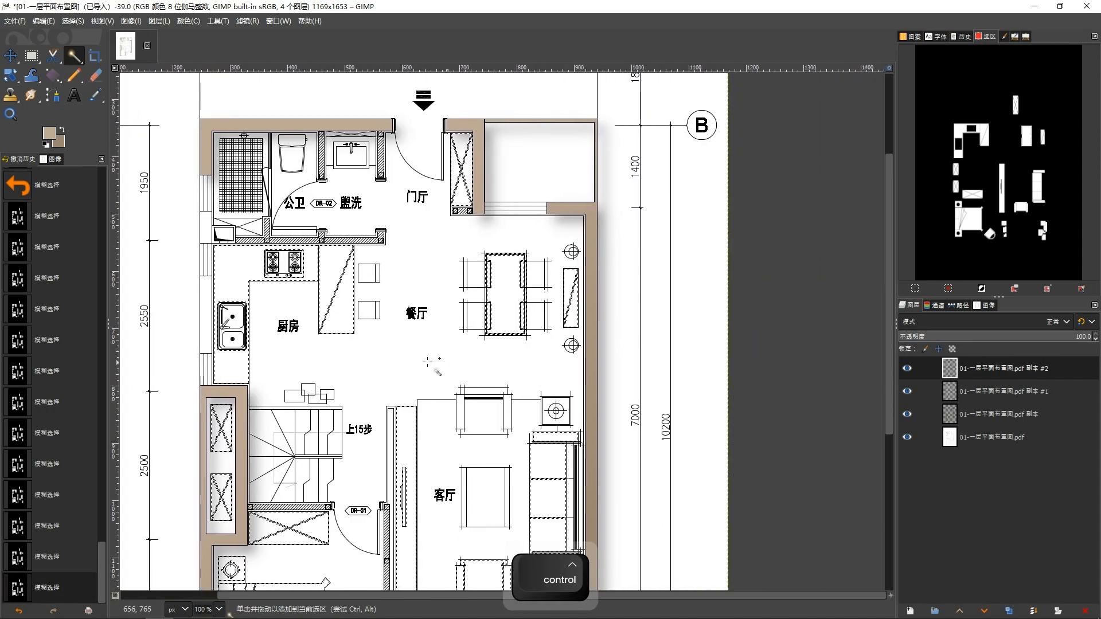
scroll(304, 260, "up", 1)
left_click(223, 187)
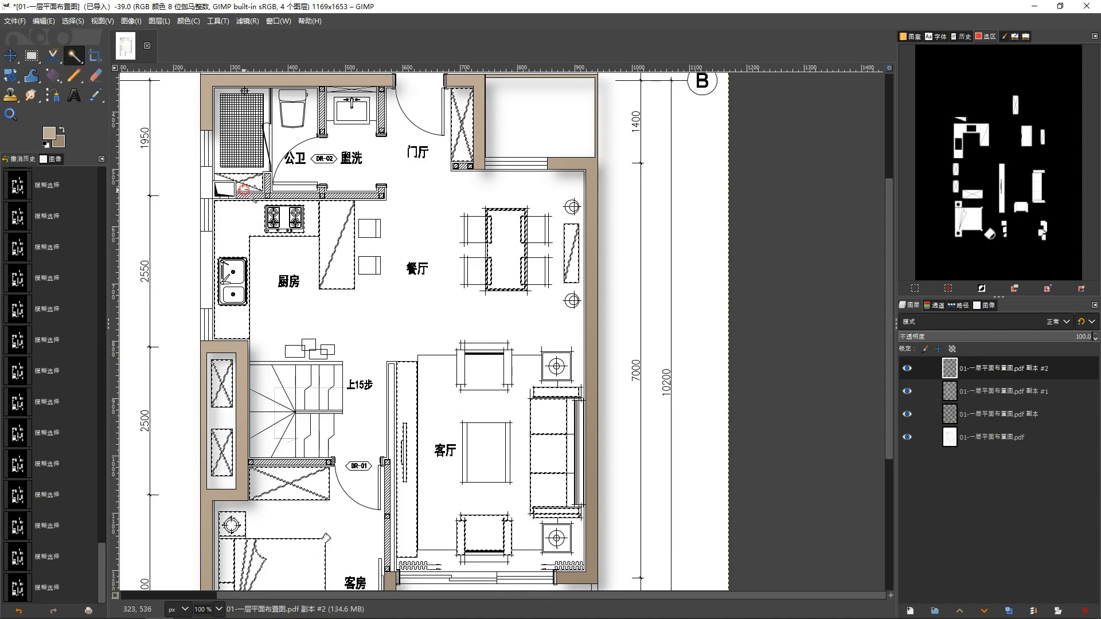
left_click(220, 182)
left_click_drag(342, 226, 329, 273)
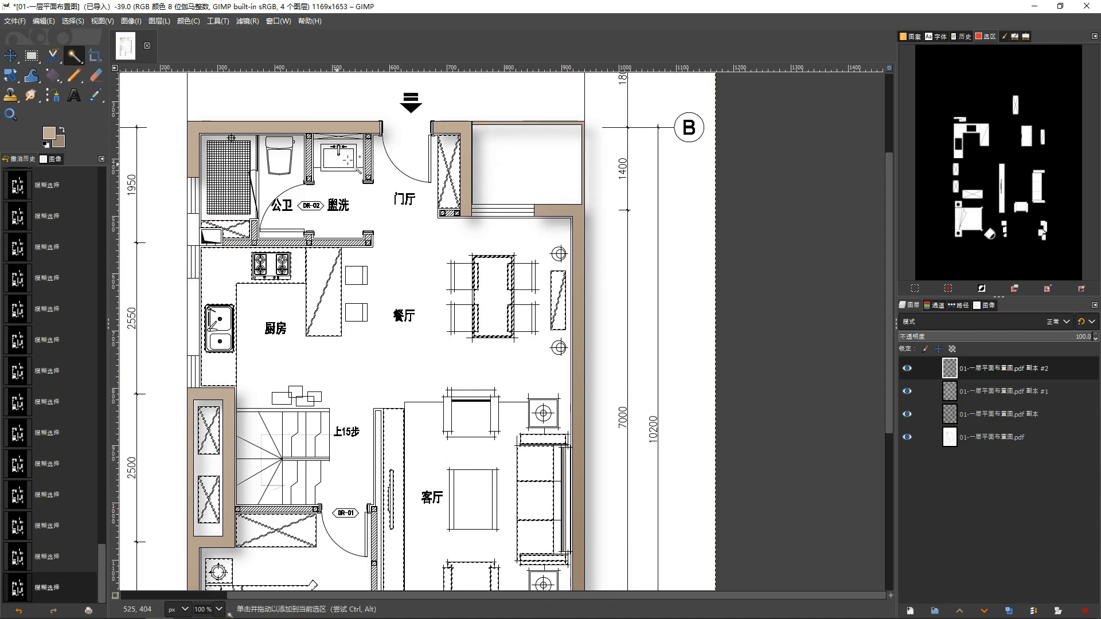
left_click(359, 161)
Step: Make the layer "01-一层平面布置图.pdf 副本 #1" active and invert the furniture selection
left_click_drag(350, 326, 337, 288)
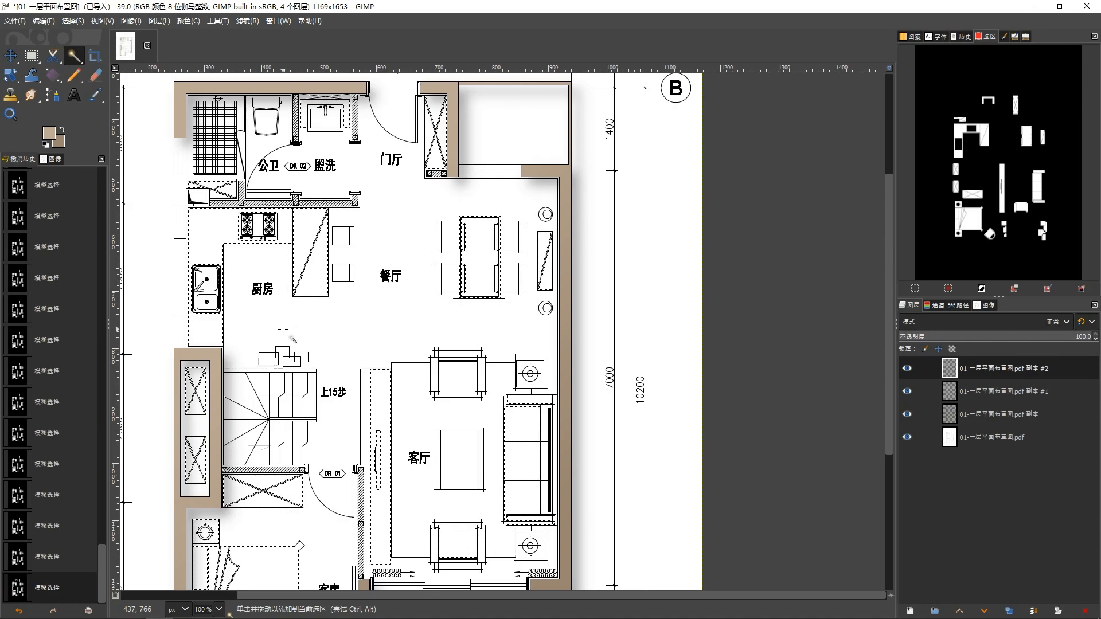
left_click_drag(290, 331, 331, 245)
left_click_drag(332, 341, 292, 264)
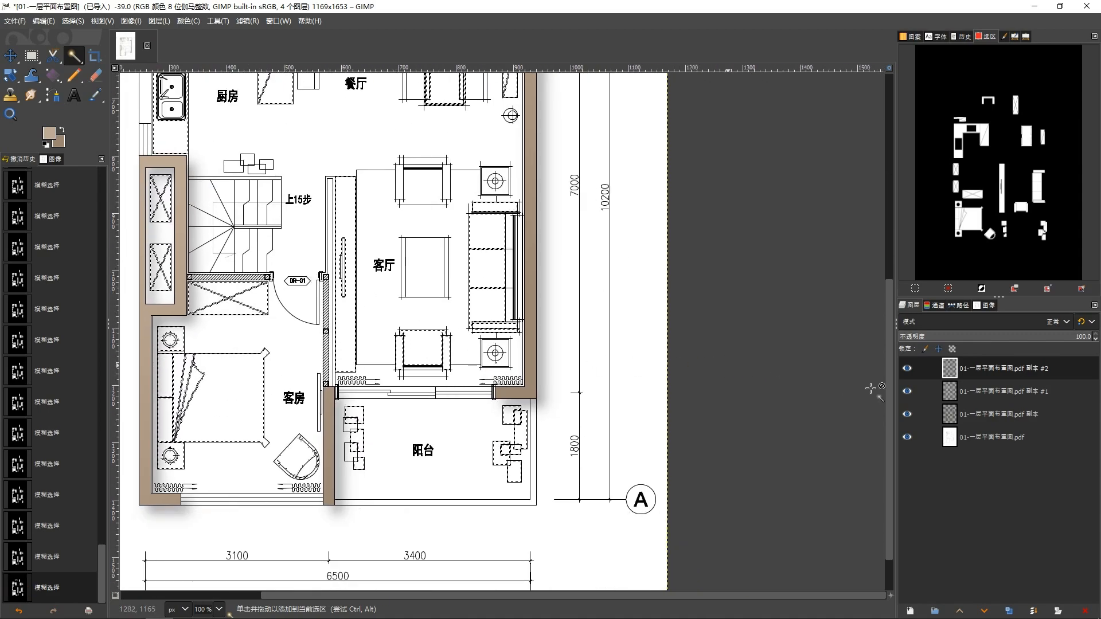
left_click(954, 391)
key("ctrl+i")
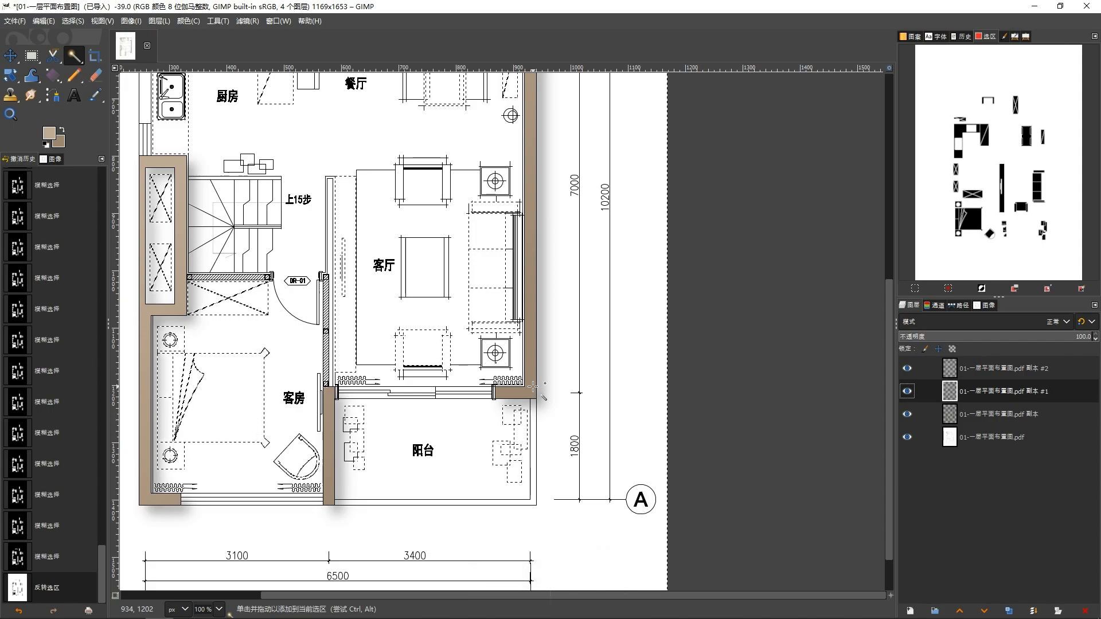
Step: Clear the inverted area on the active layer and check it alone by hiding and restoring the other layers
key("Delete")
left_click(907, 414)
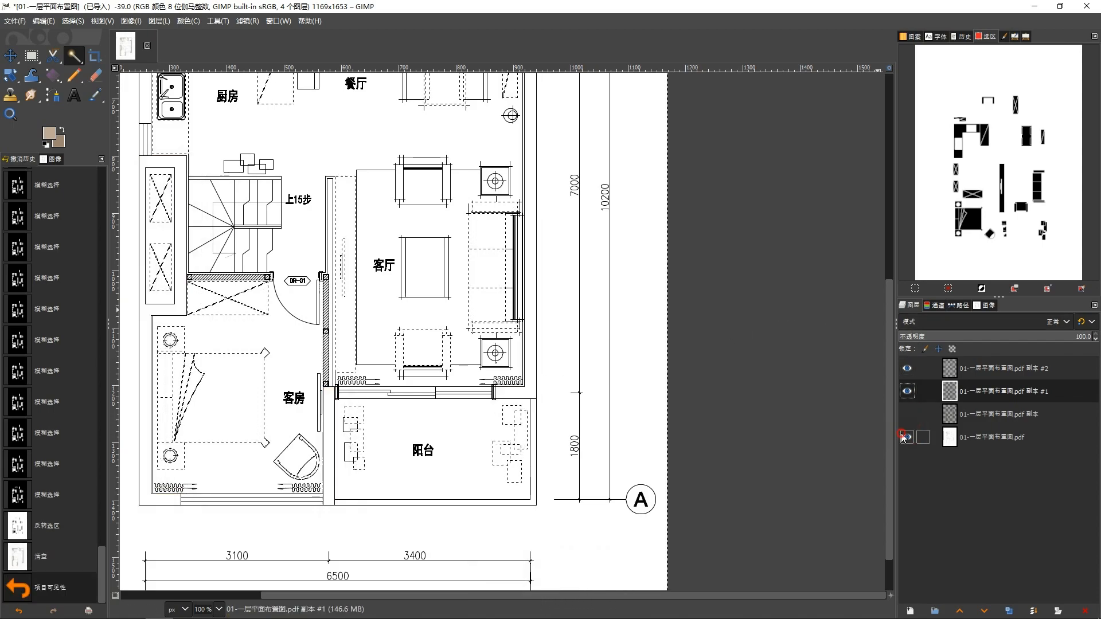
left_click(906, 437)
left_click(907, 368)
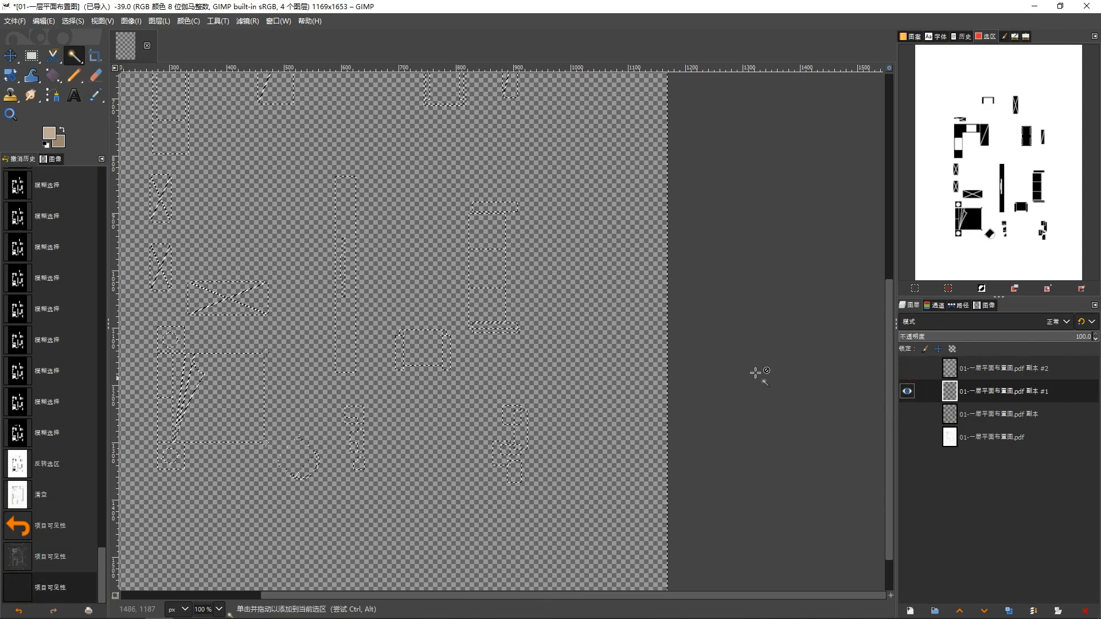
left_click(907, 414)
left_click(907, 436)
left_click(906, 368)
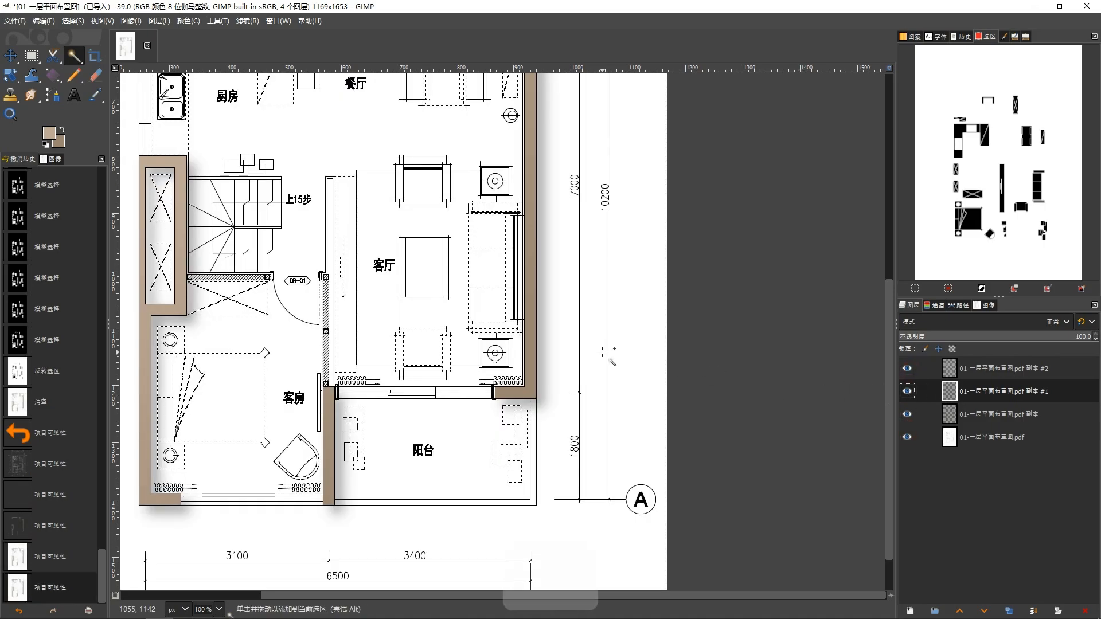
Step: Undo the layer visibility changes and the clearing, keeping the inverted selection
key("ctrl+z")
key("ctrl+z")
key("ctrl+z")
key("ctrl+z")
key("ctrl+z")
key("ctrl+z")
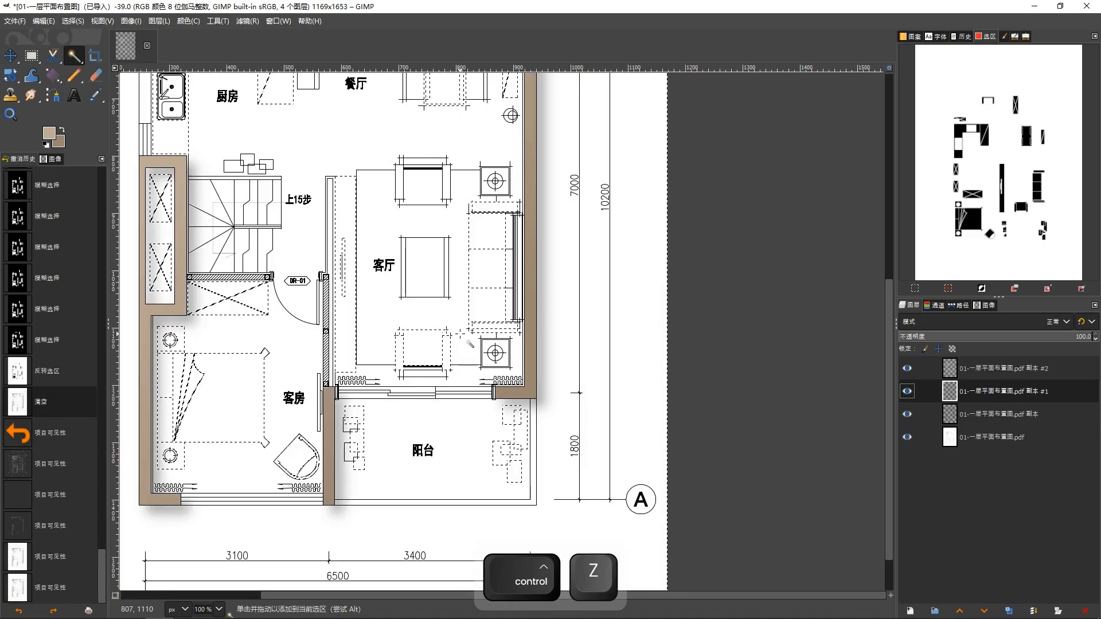
key("ctrl+z")
Step: Apply a Drop Shadow to layer 副本 #1 with X and Y 16.258, grow radius 2, shadow opacity 0.744 and blending opacity 32.0
left_click_drag(353, 188, 514, 275)
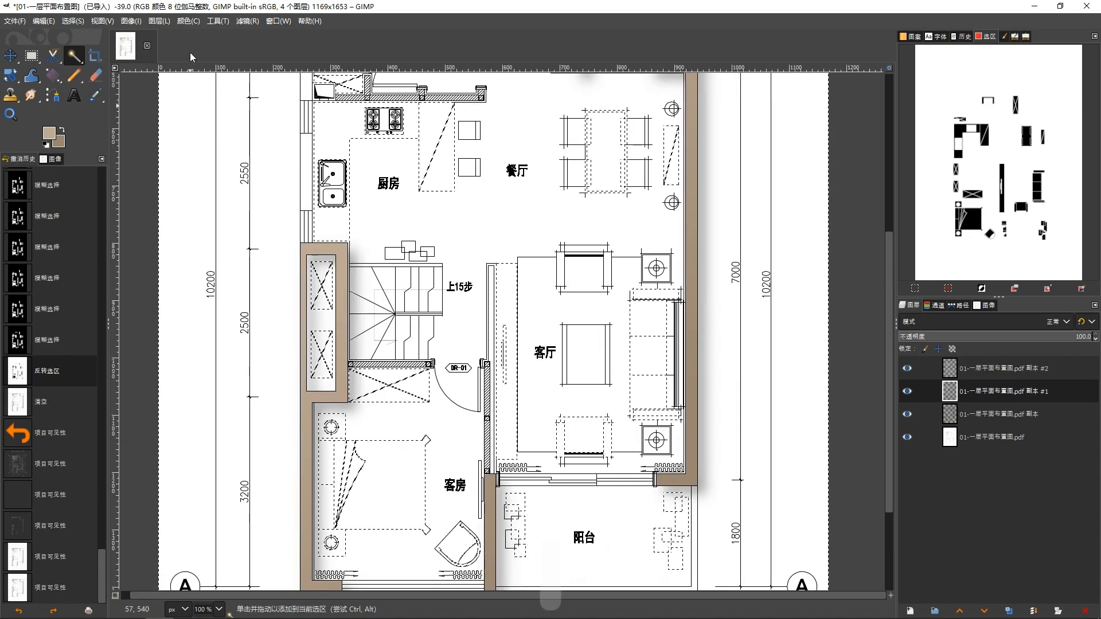
left_click(244, 22)
mouse_move(281, 146)
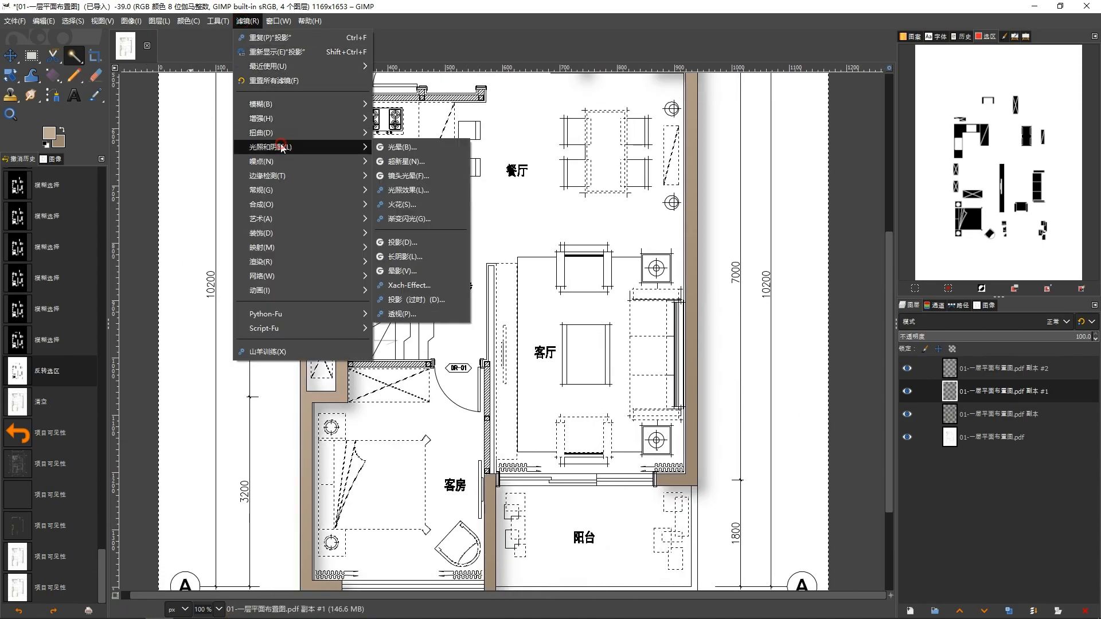
left_click(427, 242)
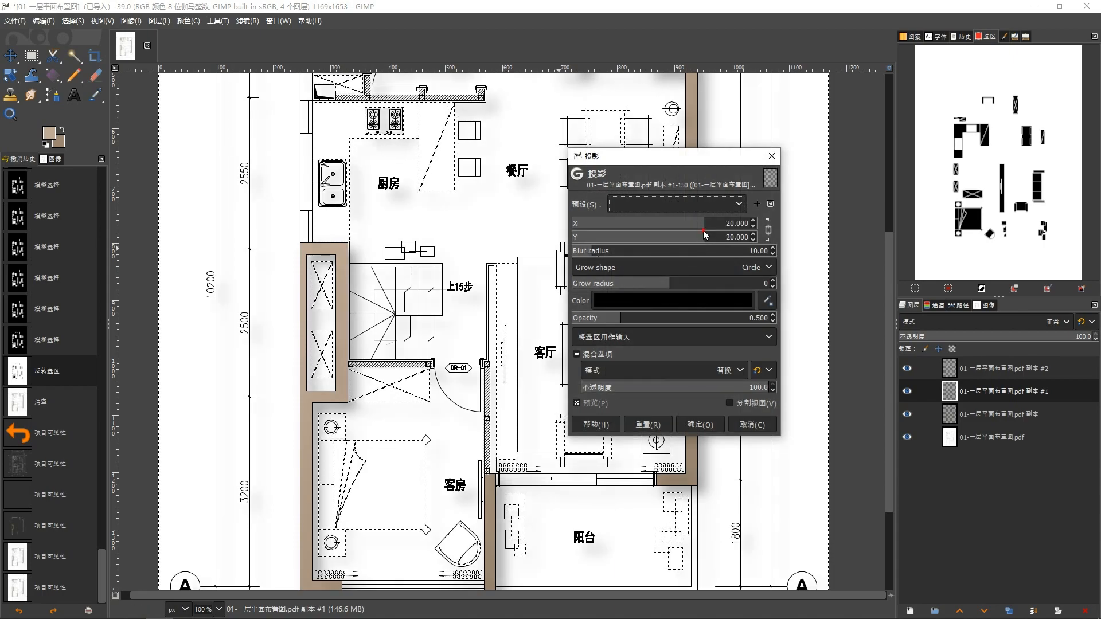
left_click_drag(700, 229, 696, 236)
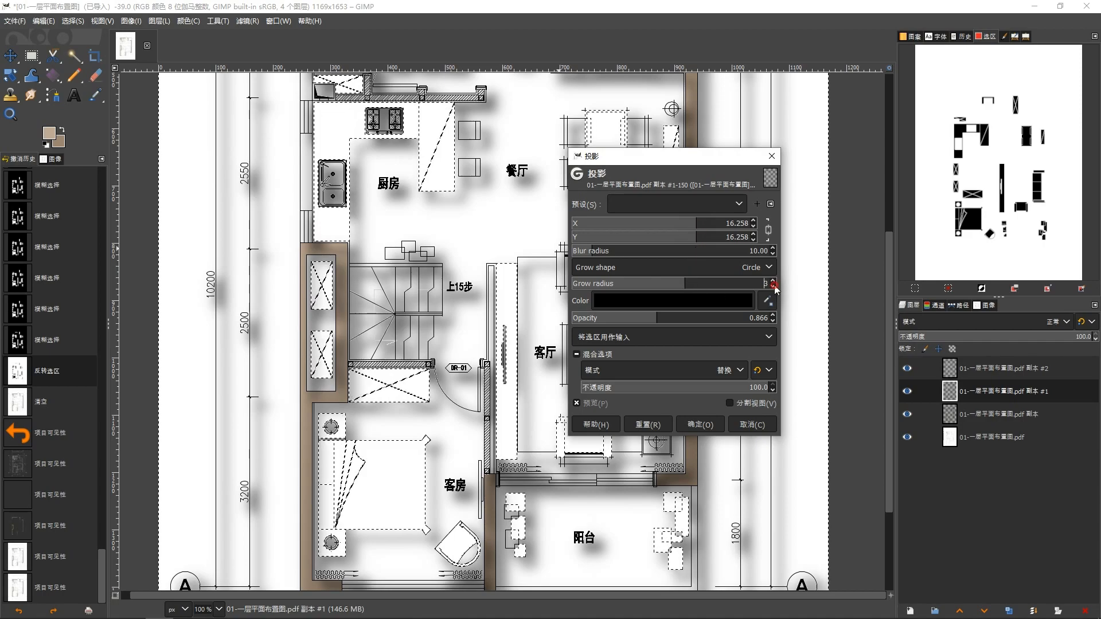
left_click(654, 323)
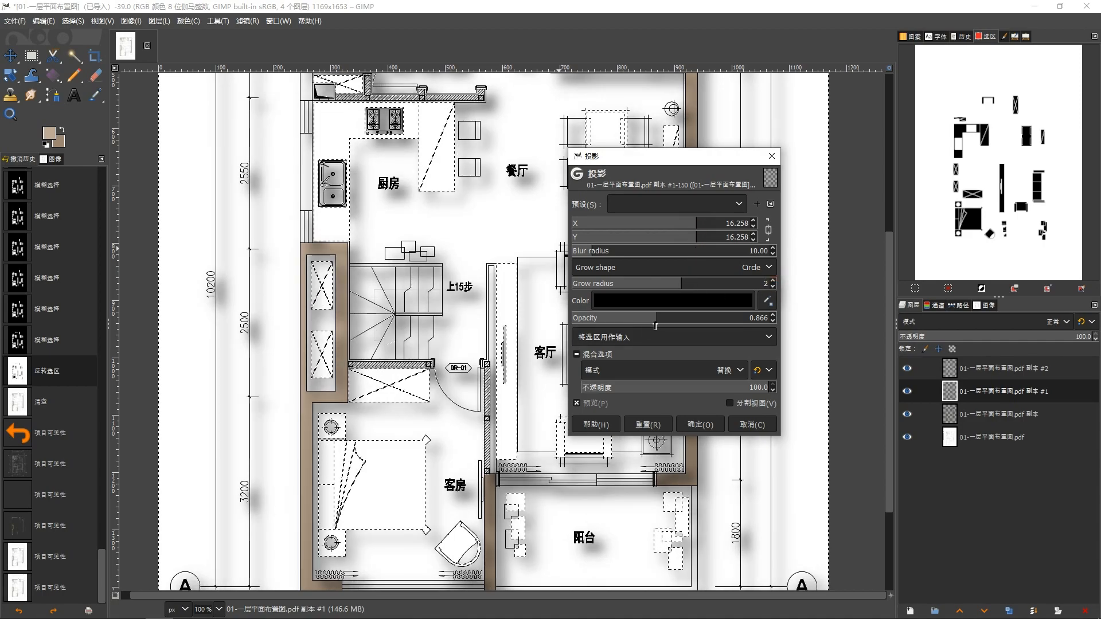
left_click(644, 323)
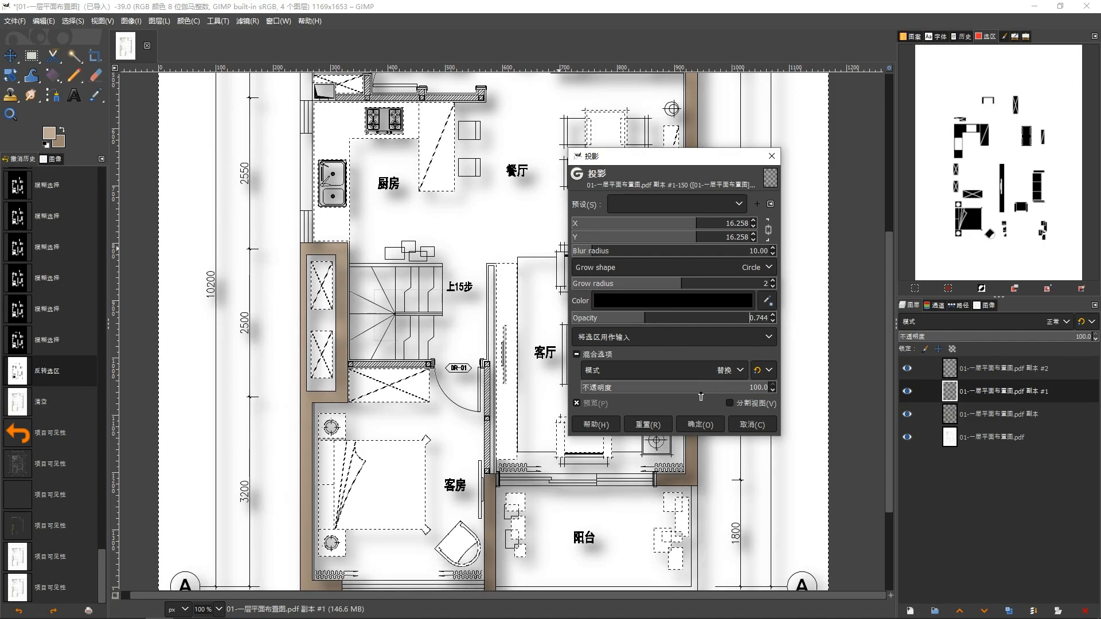
left_click(700, 392)
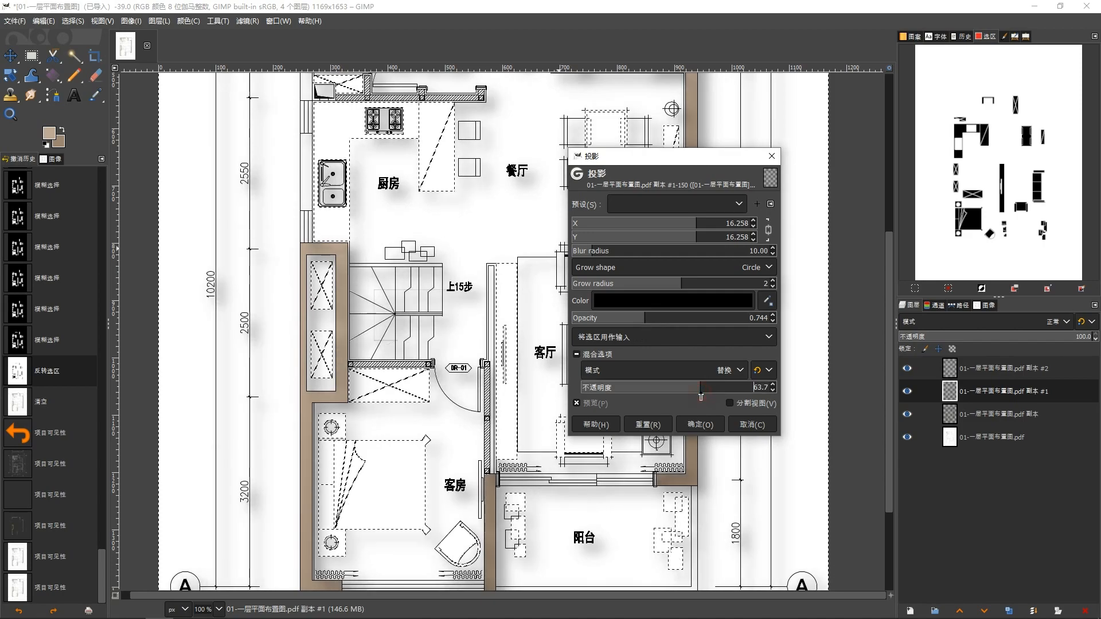
left_click(654, 390)
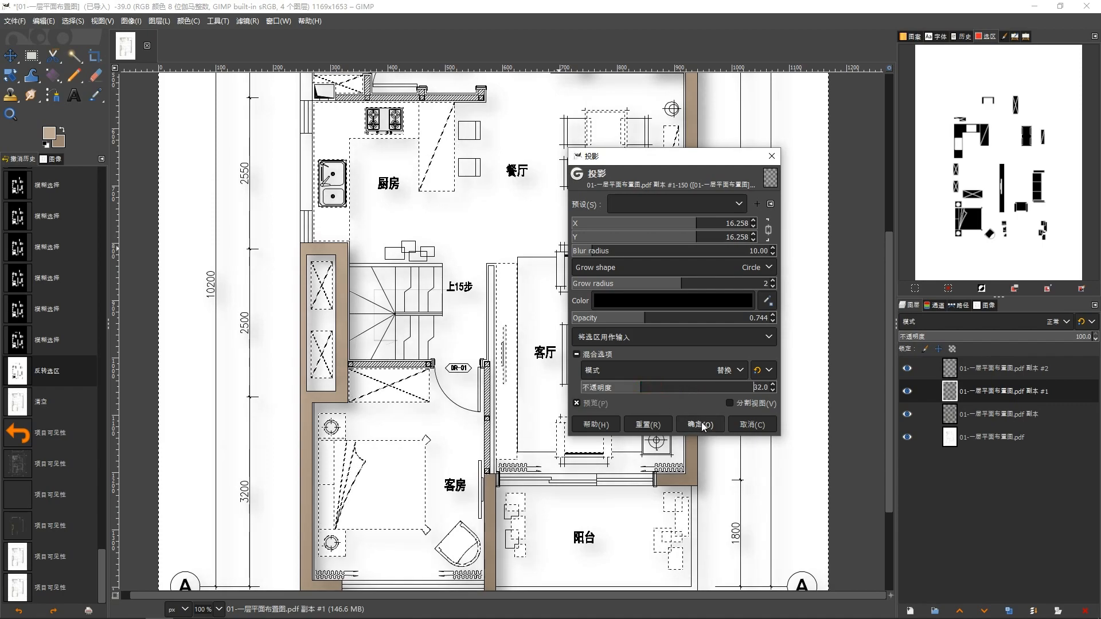
left_click(700, 425)
Step: Deselect everything and bring in the wood texture image as a new layer above 副本 #1
scroll(691, 345, "right", 3)
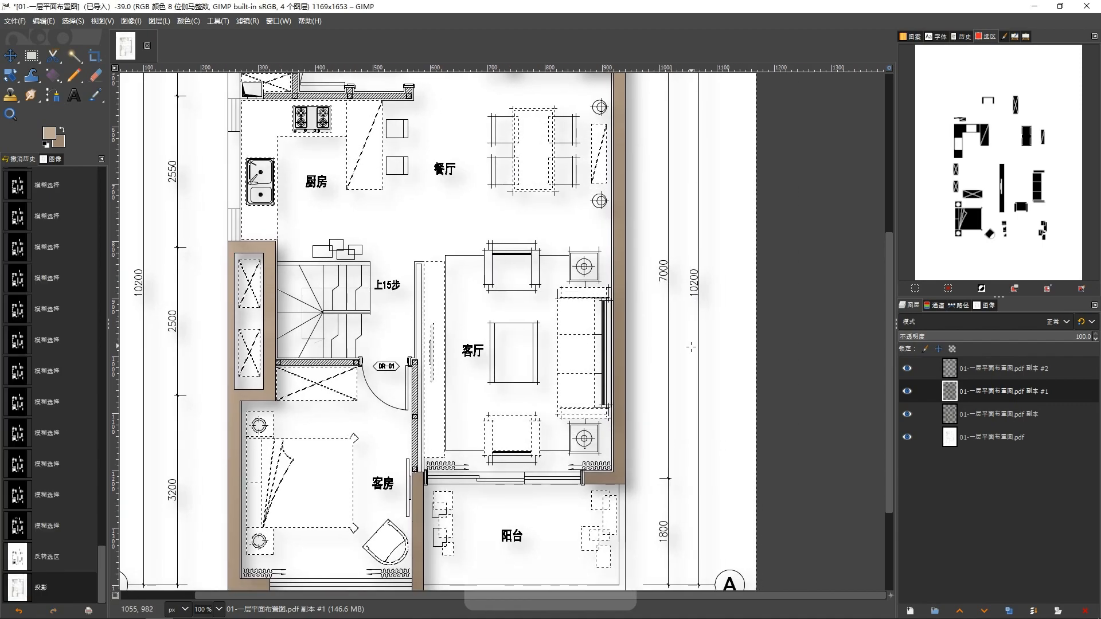
key("ctrl+shift+a")
left_click(955, 385)
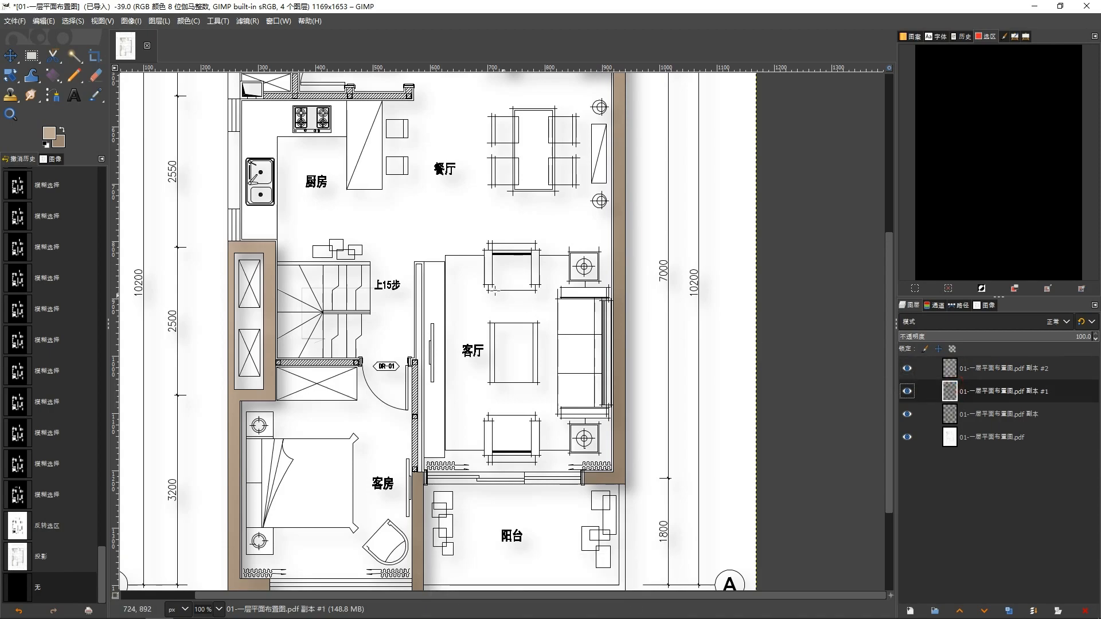
scroll(470, 321, "down", 2, "ctrl")
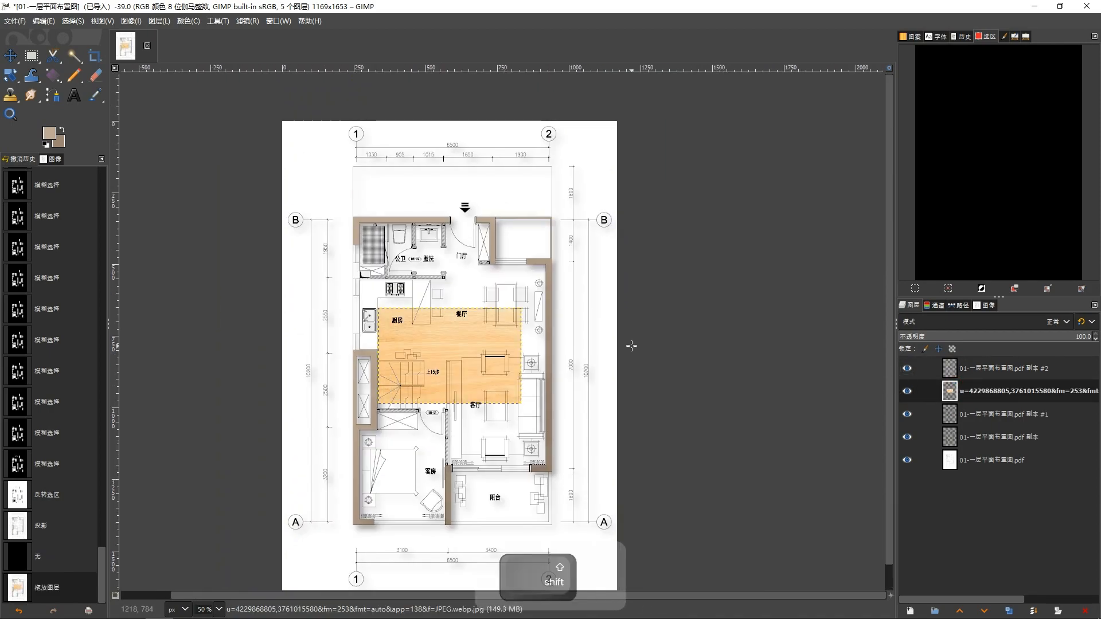
key("shift+F12")
Step: Draw a rectangular selection on the wood texture and set its size to 50 × 12 px
scroll(419, 440, "up", 2, "ctrl")
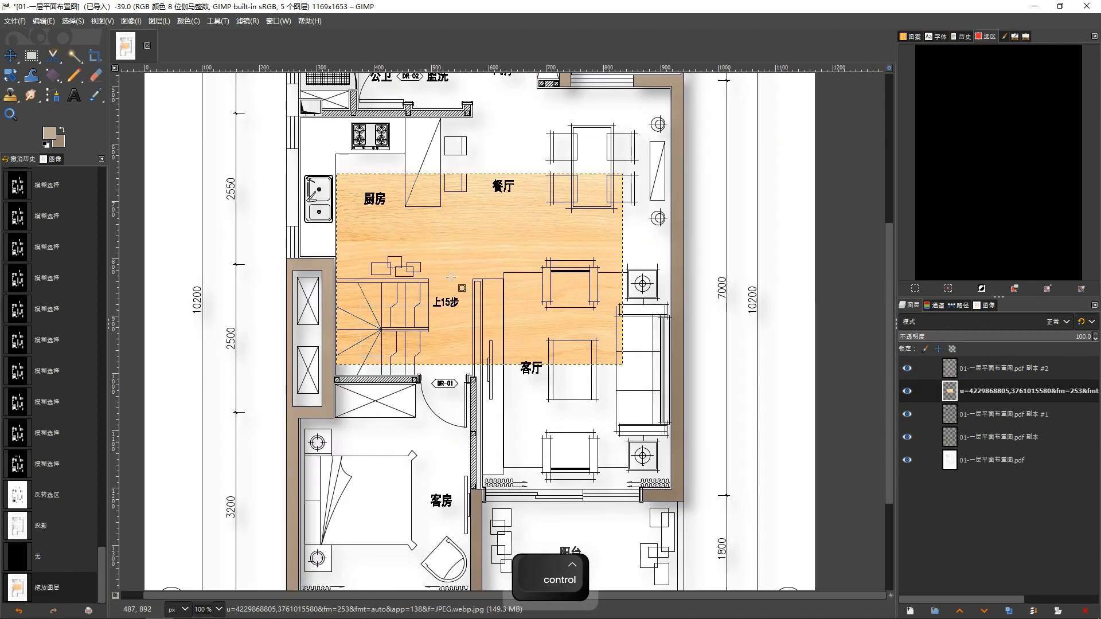
key("r")
left_click_drag(414, 215, 510, 286)
left_click(1025, 36)
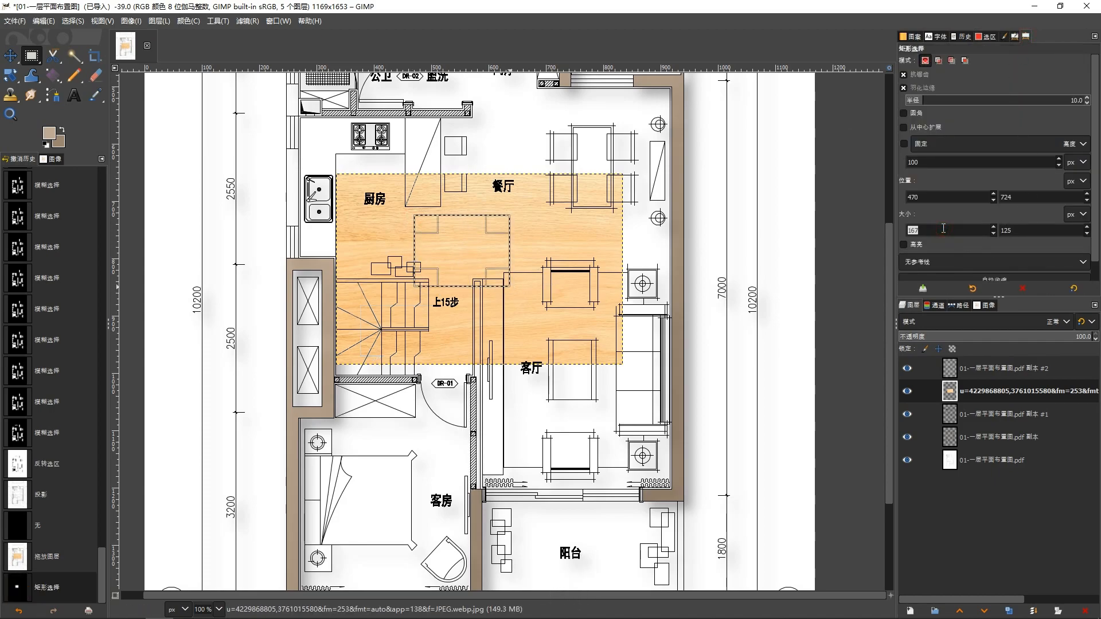
type("50")
key("Return")
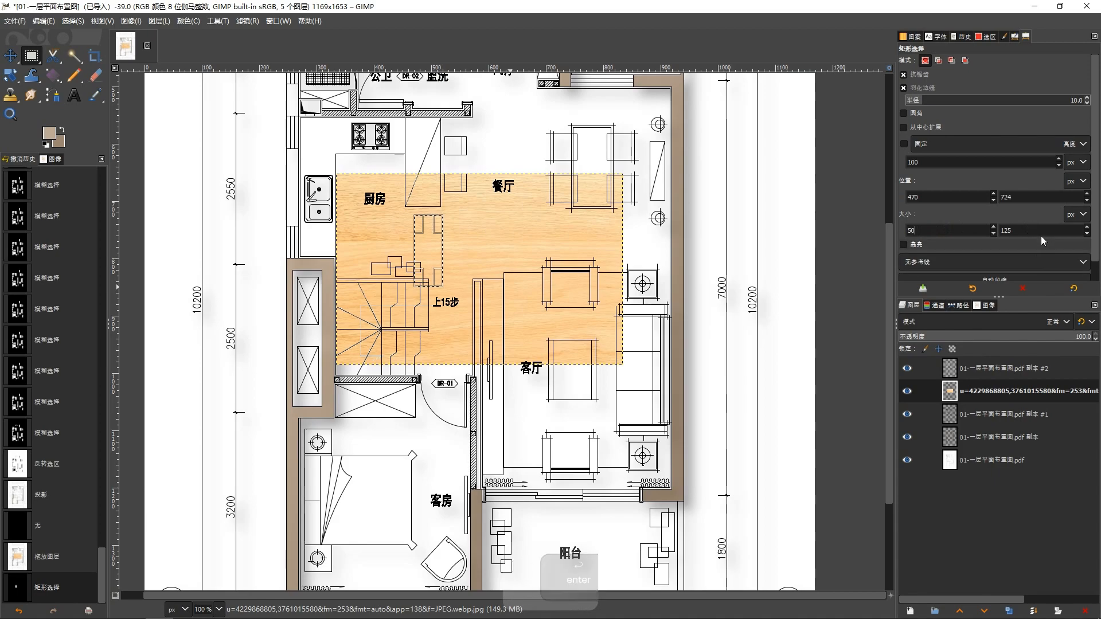
double_click(1032, 230)
type("12.")
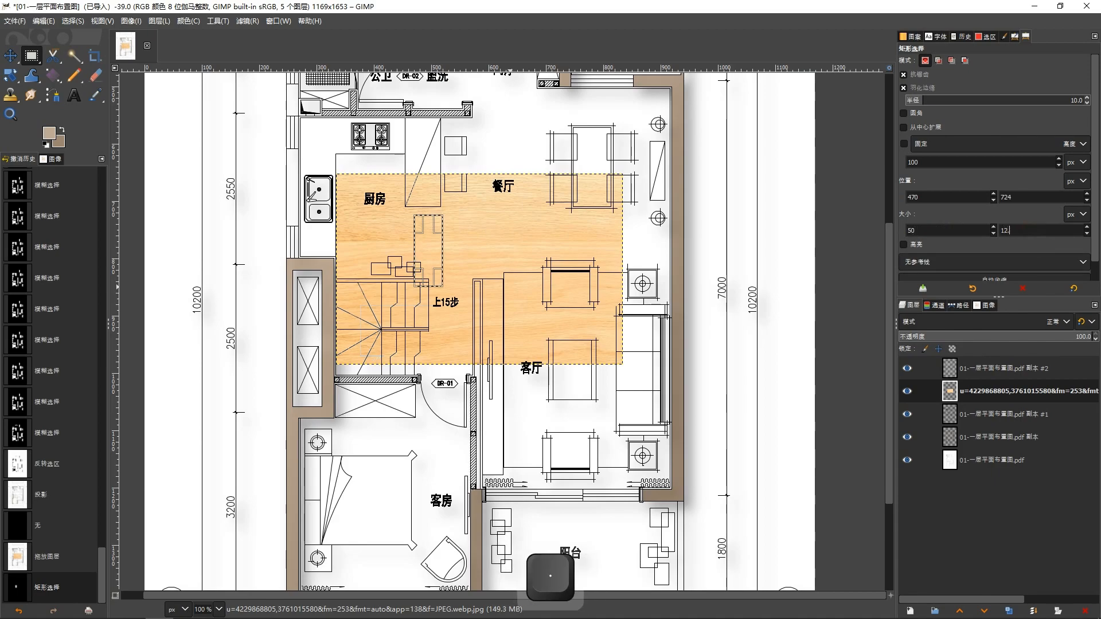
key("Return")
scroll(477, 226, "up", 2, "ctrl")
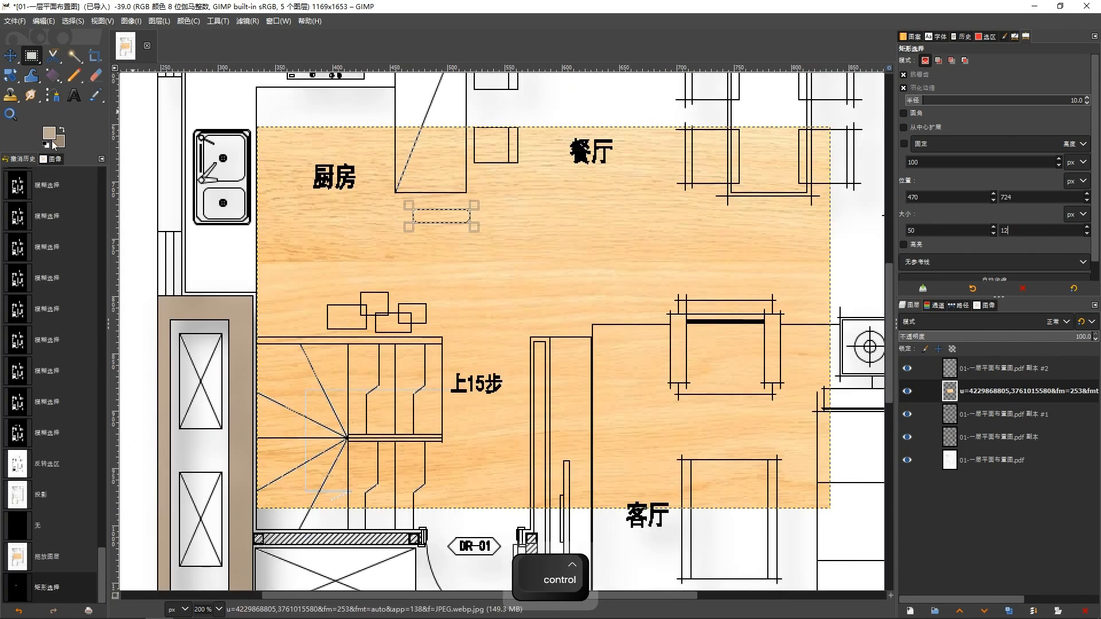
Step: Change the foreground colour to black and switch to the Pencil tool
left_click(50, 135)
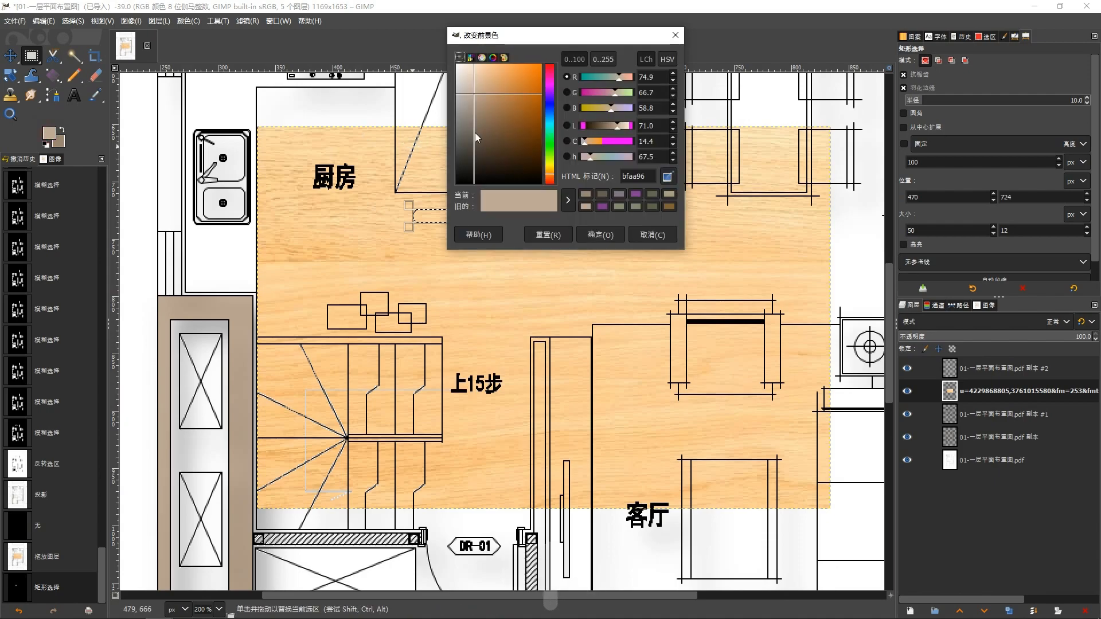
left_click(579, 232)
key("n")
scroll(469, 216, "up", 3, "ctrl")
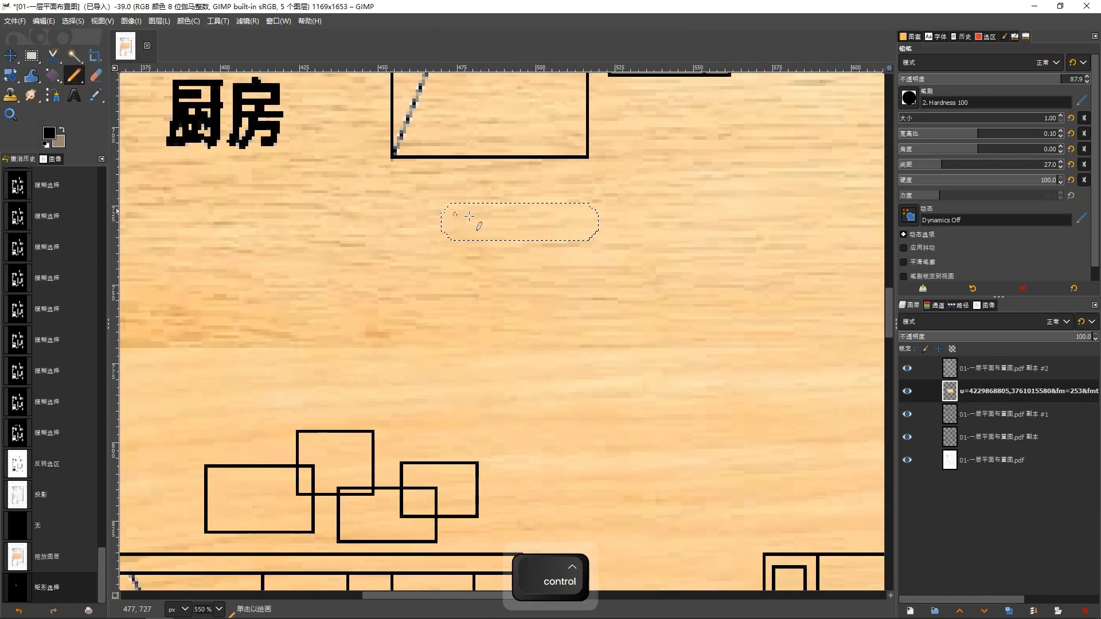
Step: Undo the small rectangular selection, returning the image to the state with the wood texture layer just placed
key("ctrl+z")
key("ctrl+z")
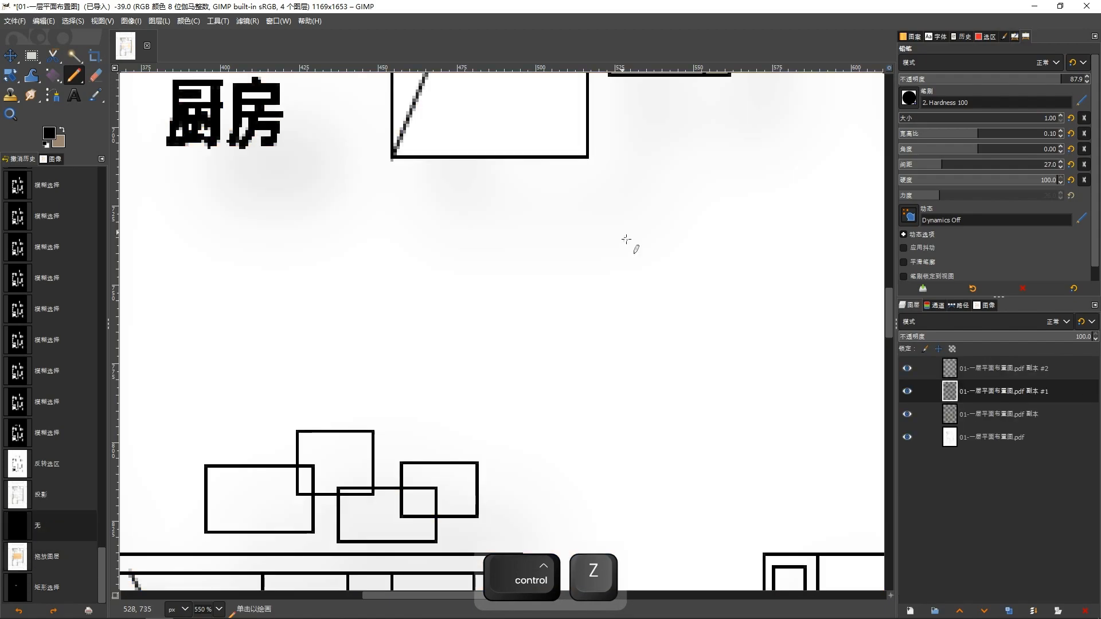
scroll(626, 239, "down", 4, "ctrl")
left_click_drag(610, 232, 525, 248)
left_click(64, 551)
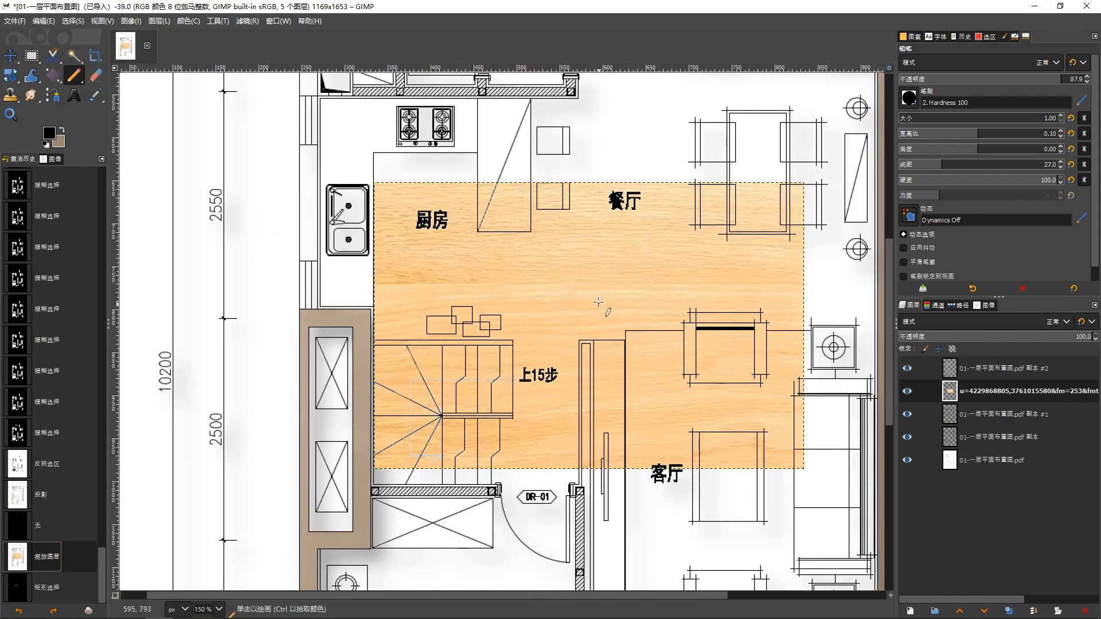
Step: Make an unfeathered rectangular selection on the wood texture, sized 50 × 12 px
key("r")
mouse_move(473, 259)
left_mouse_down()
mouse_move(488, 295)
mouse_move(688, 320)
left_mouse_up()
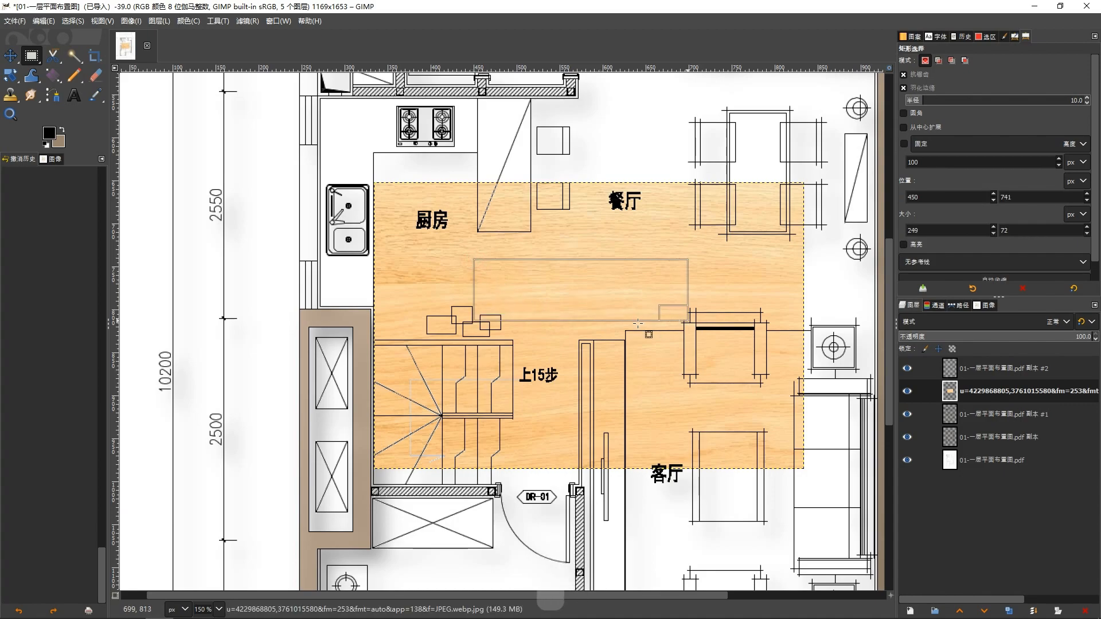
left_click(904, 88)
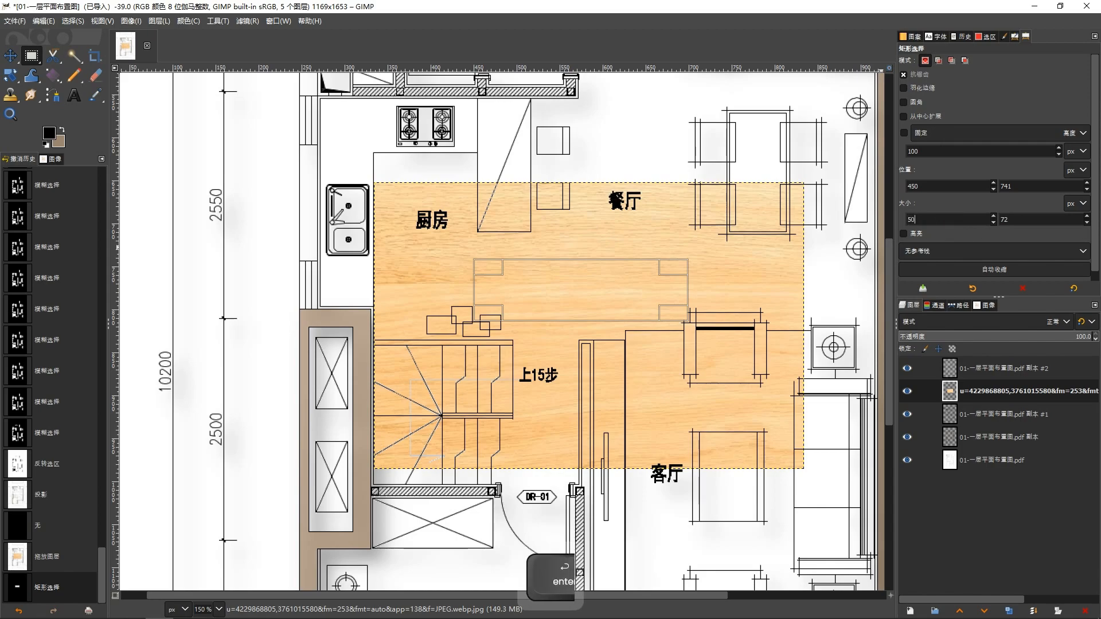
key("Return")
left_click(1039, 219)
type("12")
key("Return")
scroll(555, 293, "up", 7, "ctrl")
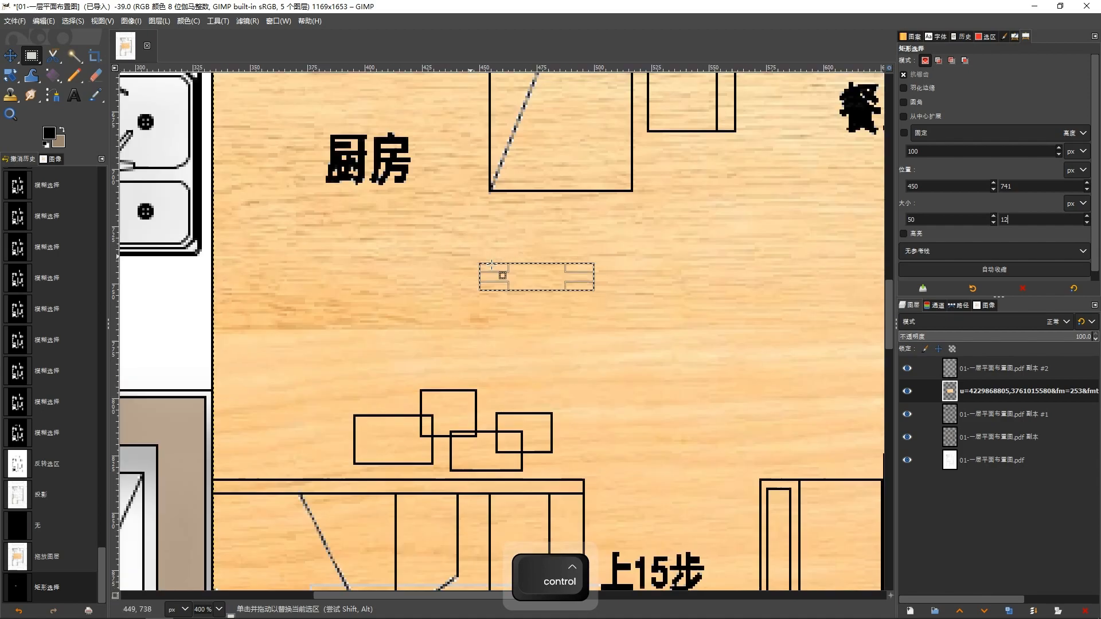
Step: Outline all four inner edges of the plank selection with straight 1 px black Pencil lines
left_click(74, 74)
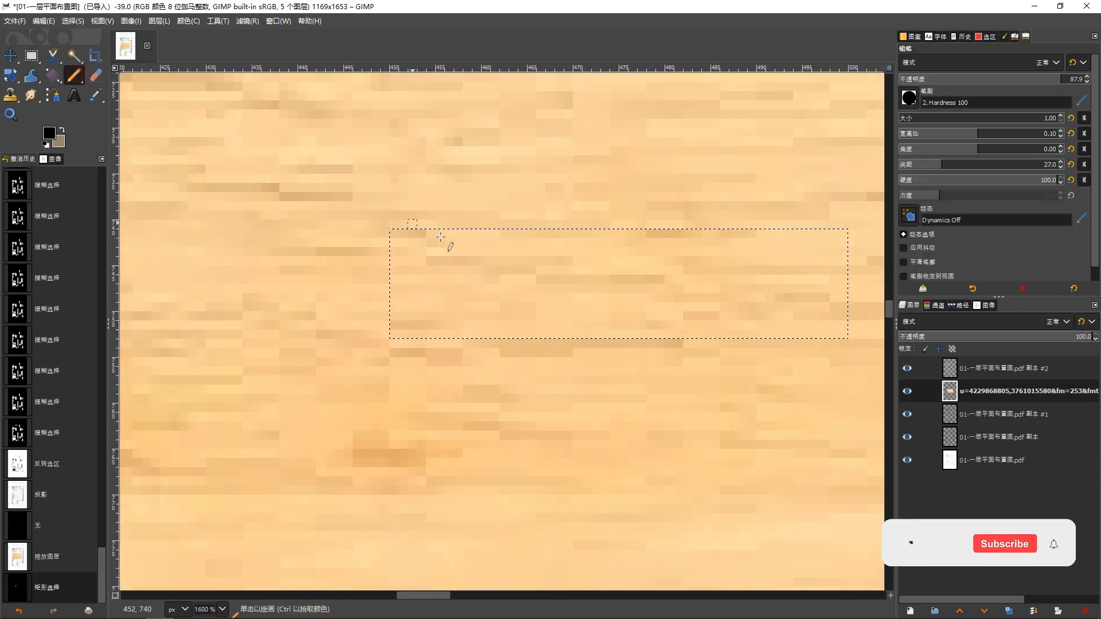
left_click(394, 233)
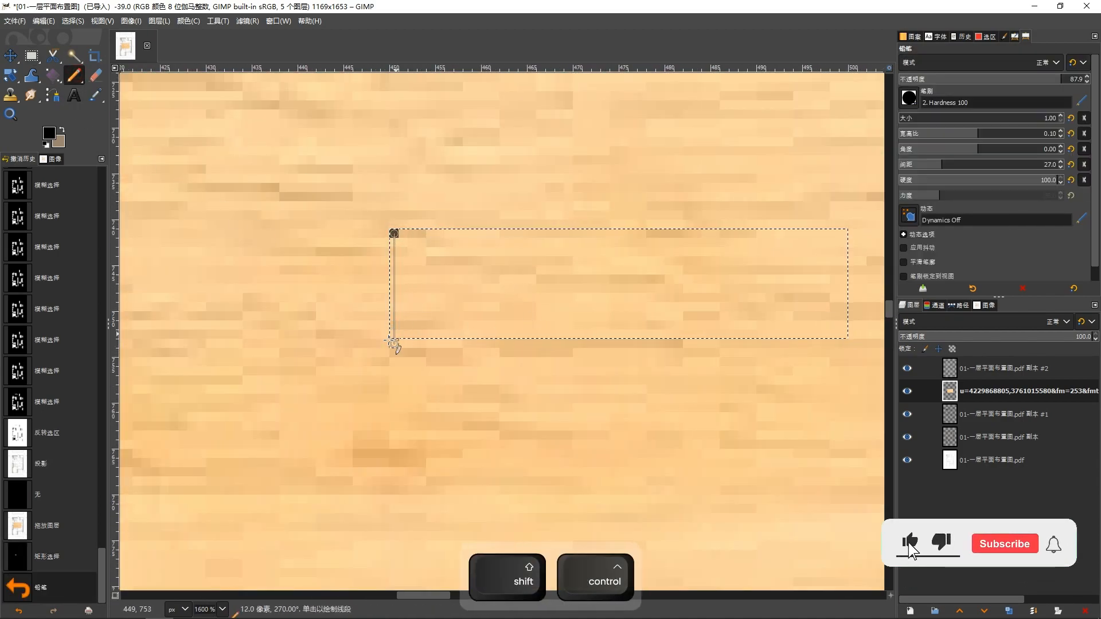
left_click(392, 334, "ctrl+shift")
scroll(509, 282, "down", 2, "ctrl")
scroll(528, 286, "right", 3, "shift")
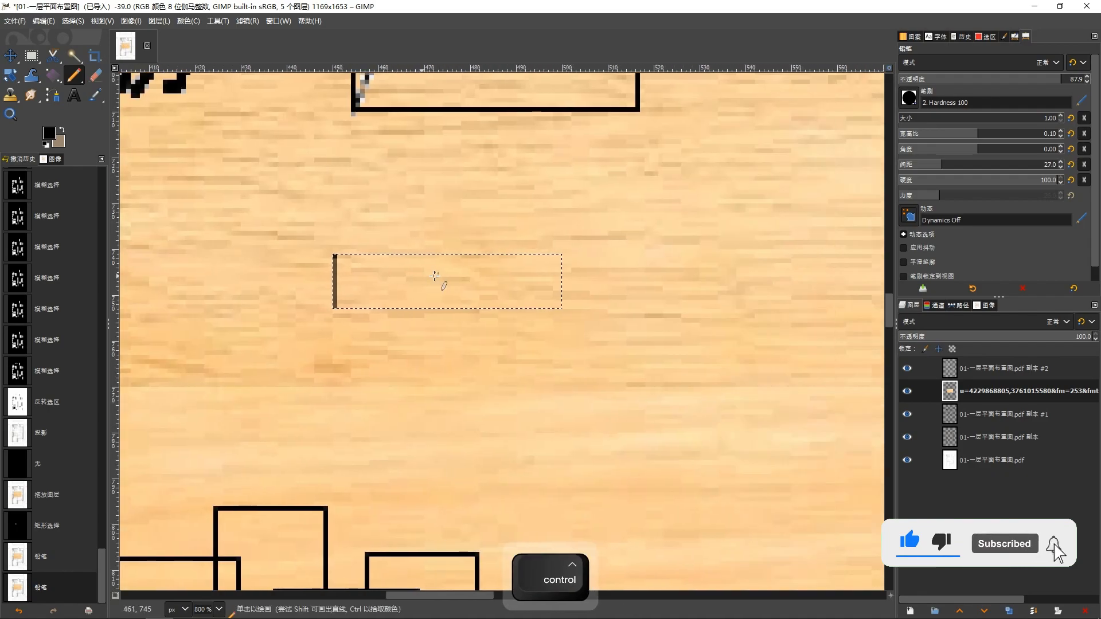
left_click(560, 306, "ctrl+shift")
left_click(560, 256, "ctrl+shift")
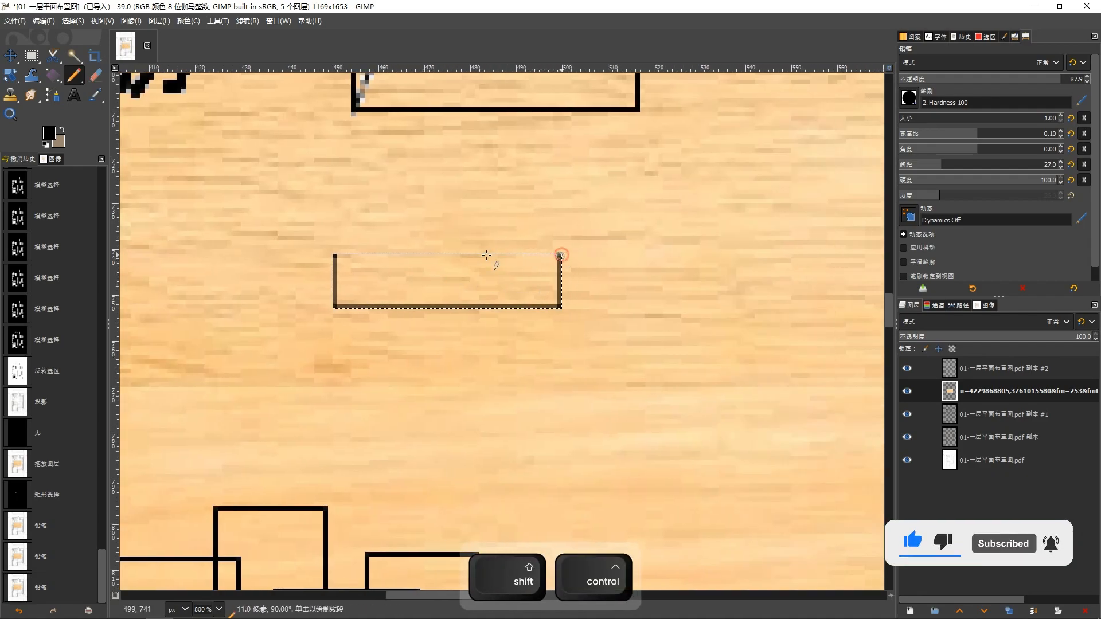
left_click(335, 255, "ctrl+shift")
scroll(438, 278, "down", 2, "ctrl")
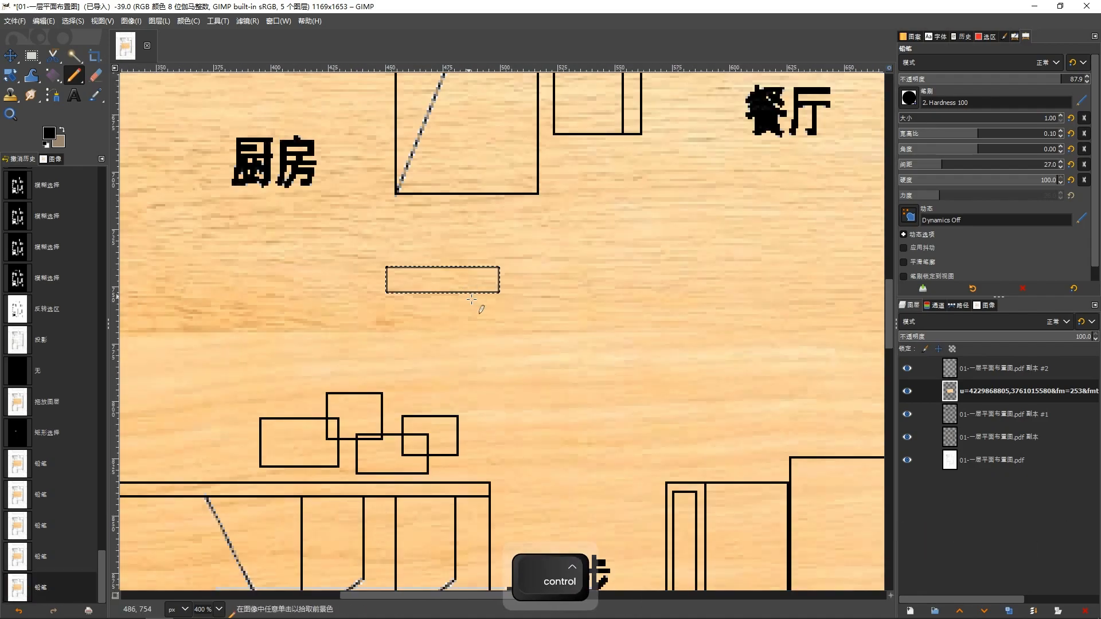
Step: Invert the selection, add an alpha channel to the wood layer, delete the texture around the plank and deselect everything
key("ctrl+i")
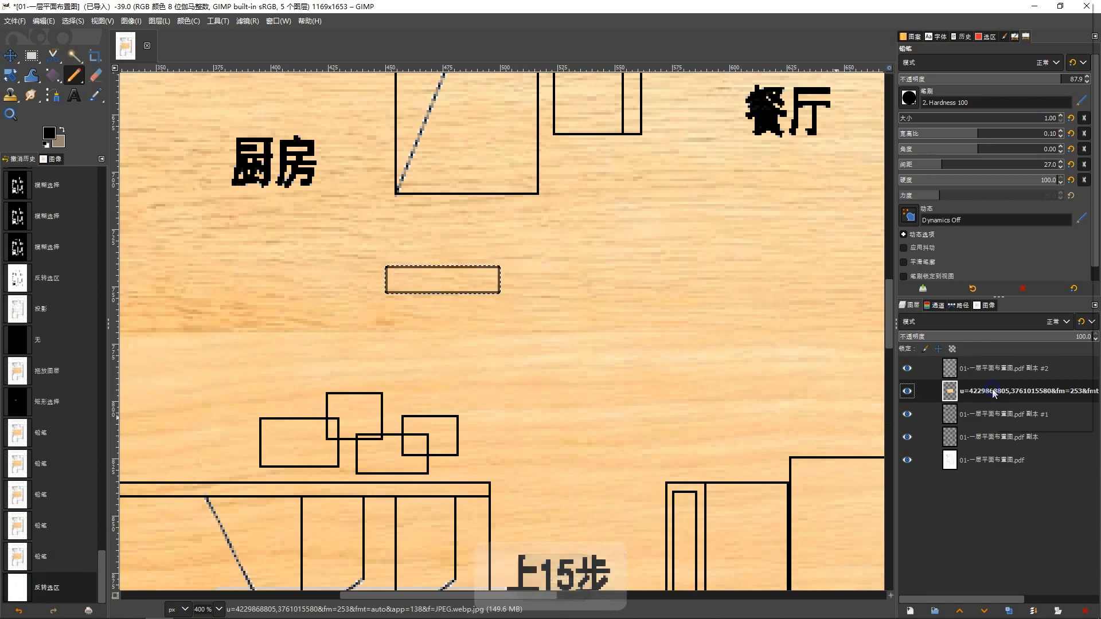
right_click(993, 393)
left_click(1026, 384)
key("Delete")
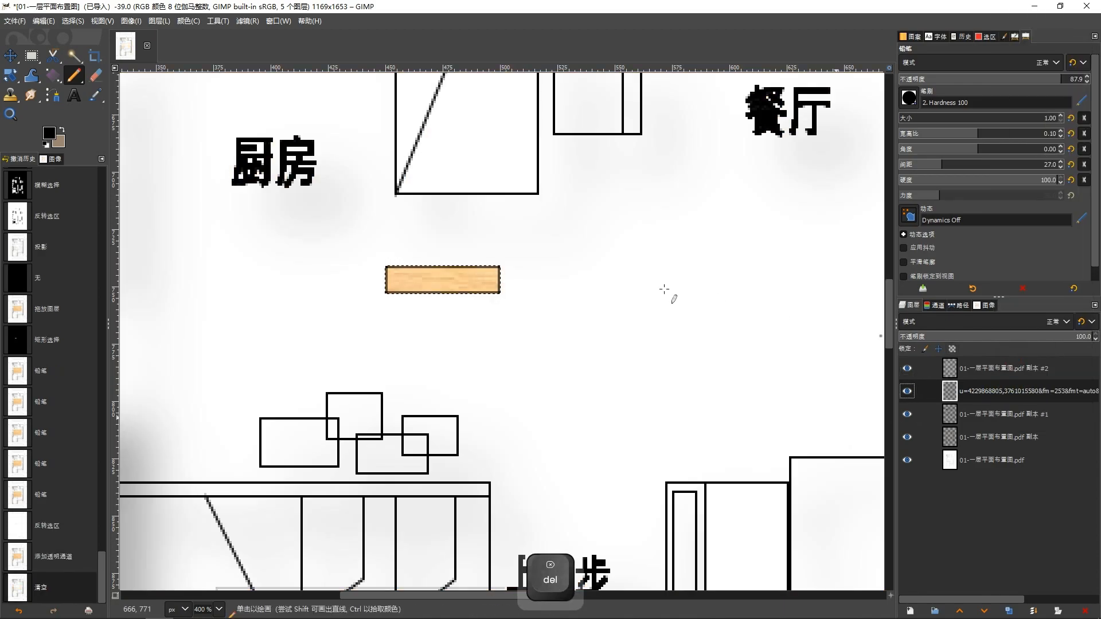
key("shift+ctrl+a")
Step: Move the single plank into the guest room (客房), flush with the lower right corner between window and wall
scroll(593, 287, "down", 4, "ctrl")
key("m")
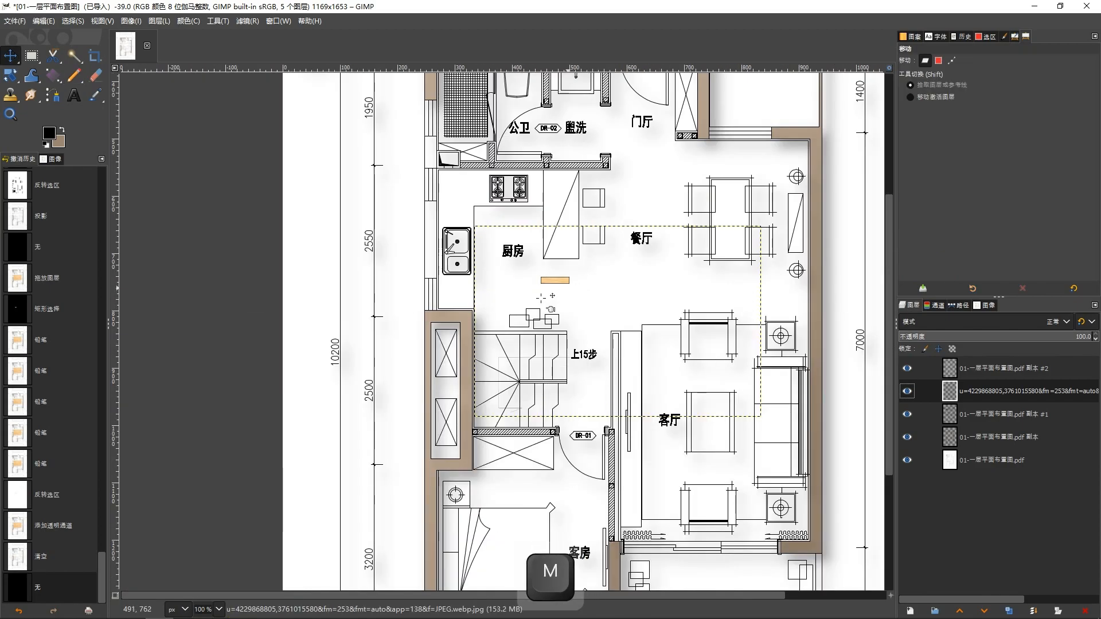
left_click_drag(552, 281, 578, 301)
scroll(578, 304, "up", 2, "ctrl")
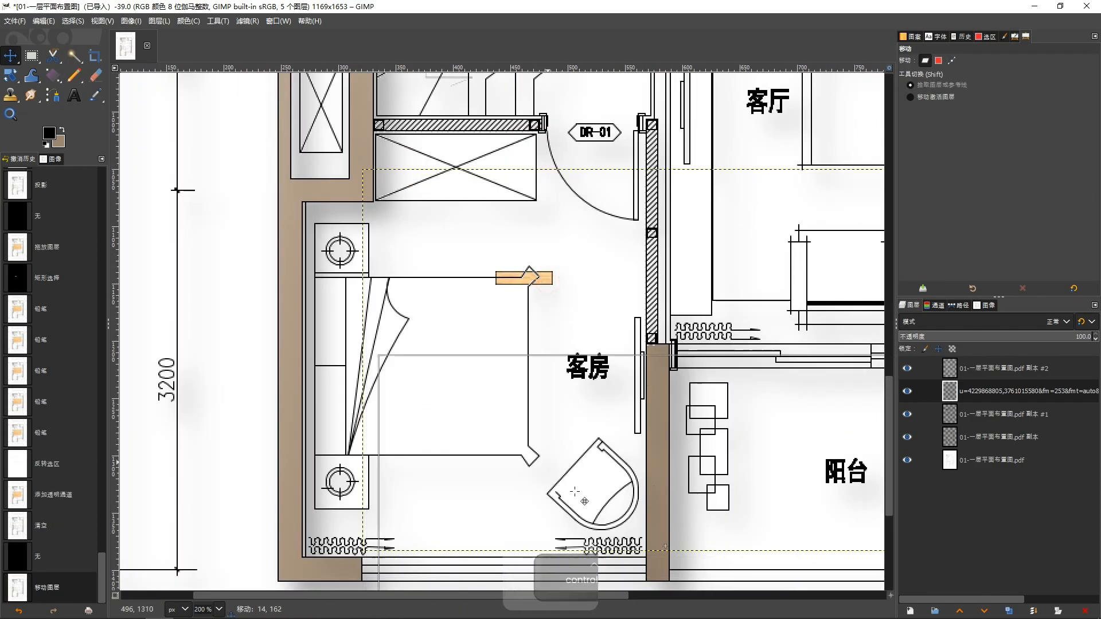
left_click_drag(628, 557, 651, 562)
scroll(651, 562, "up", 2, "ctrl")
key("Down")
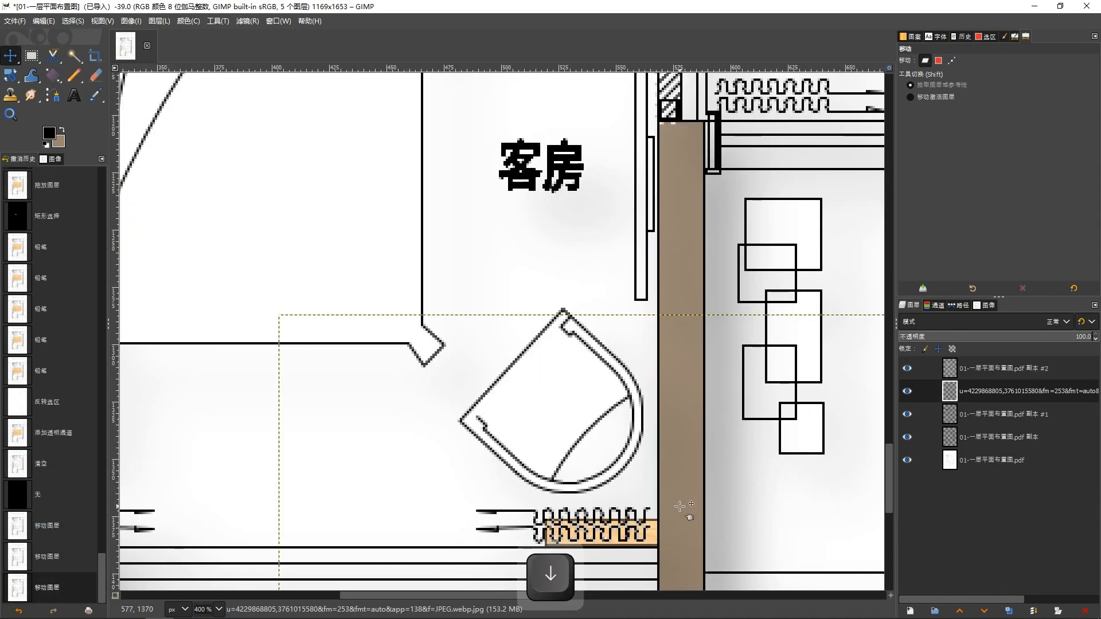
scroll(579, 393, "down", 2)
Step: Duplicate the plank, butt the copy against the original's left end and anchor it
key("ctrl+c")
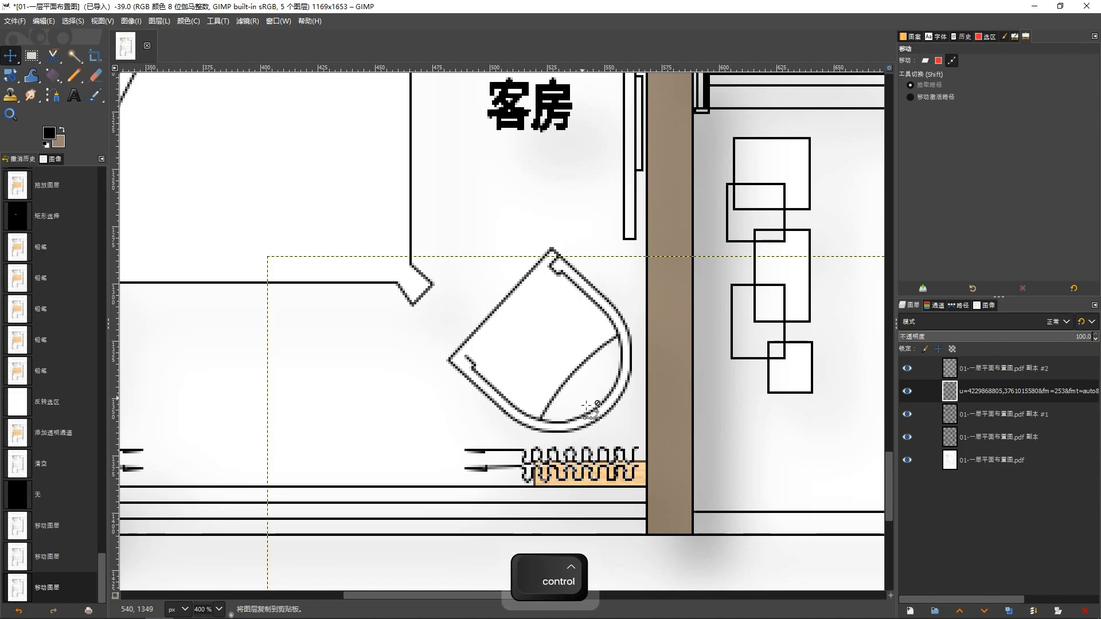
key("ctrl+v")
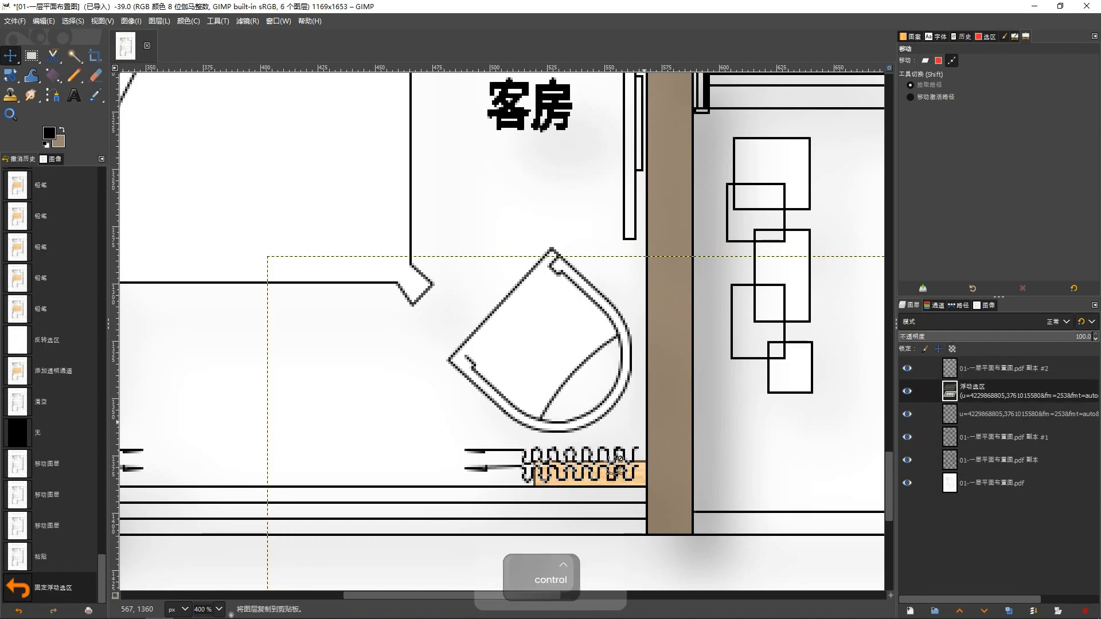
key("ctrl+z")
left_click_drag(645, 490, 538, 476)
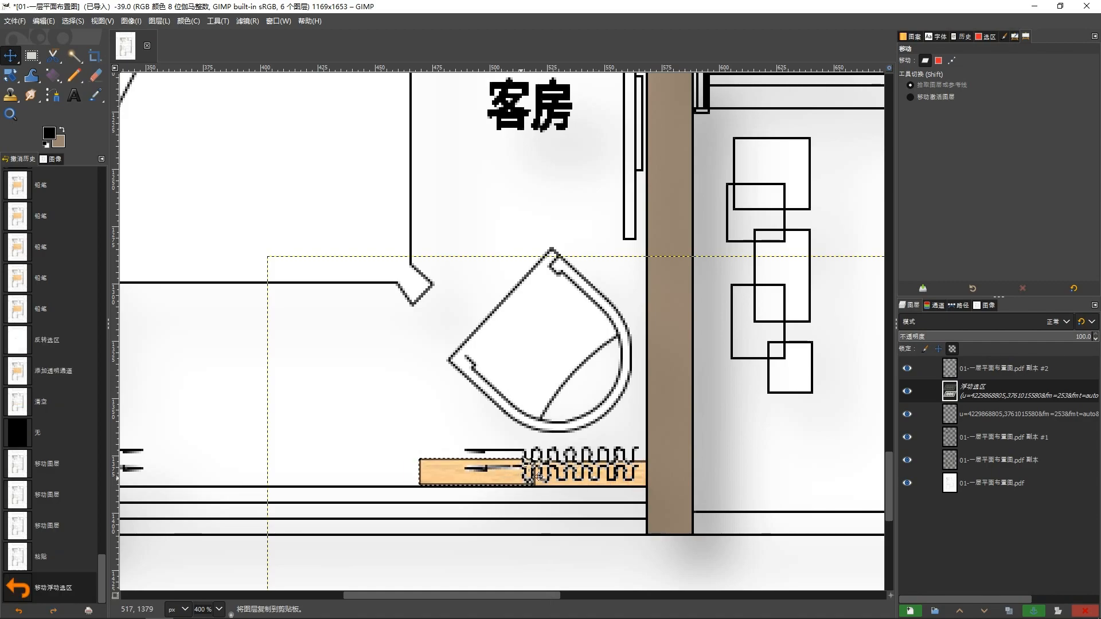
key("Right")
left_click(586, 432)
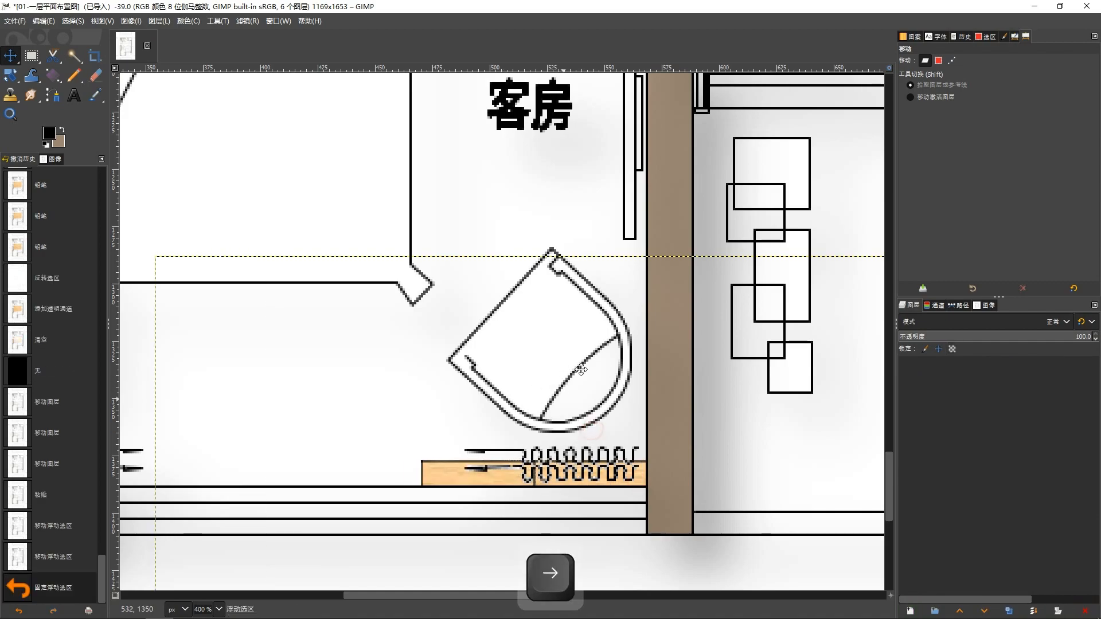
Step: Copy the two-plank strip, align the copy end to end on its left side and anchor it to form four planks
left_click_drag(513, 394, 564, 372)
key("ctrl+c")
key("ctrl+v")
left_click_drag(523, 453, 284, 451)
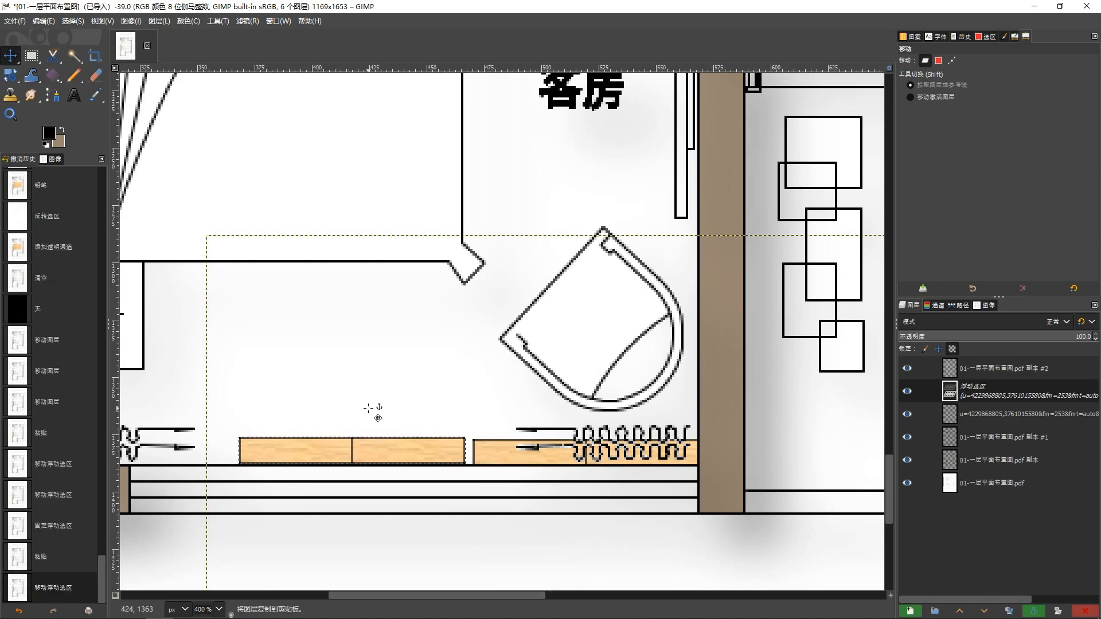
key("Right")
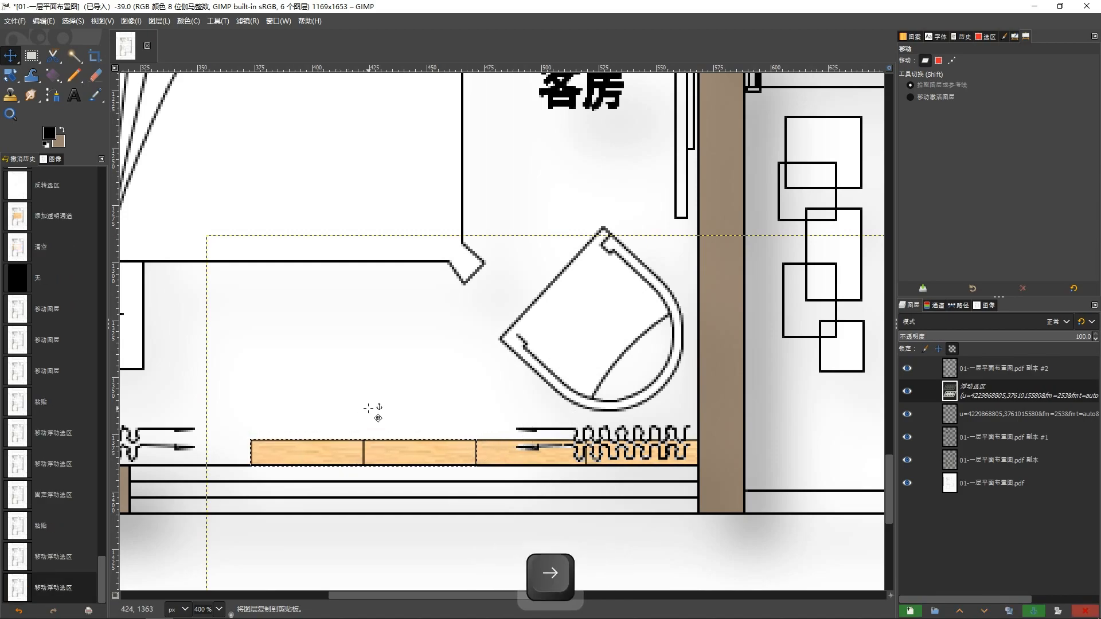
left_click(456, 381)
Step: Copy the four-plank strip and anchor the copy at its left end so the row spans the guest room's full width
left_click_drag(456, 380, 609, 335)
key("ctrl+c")
key("ctrl+v")
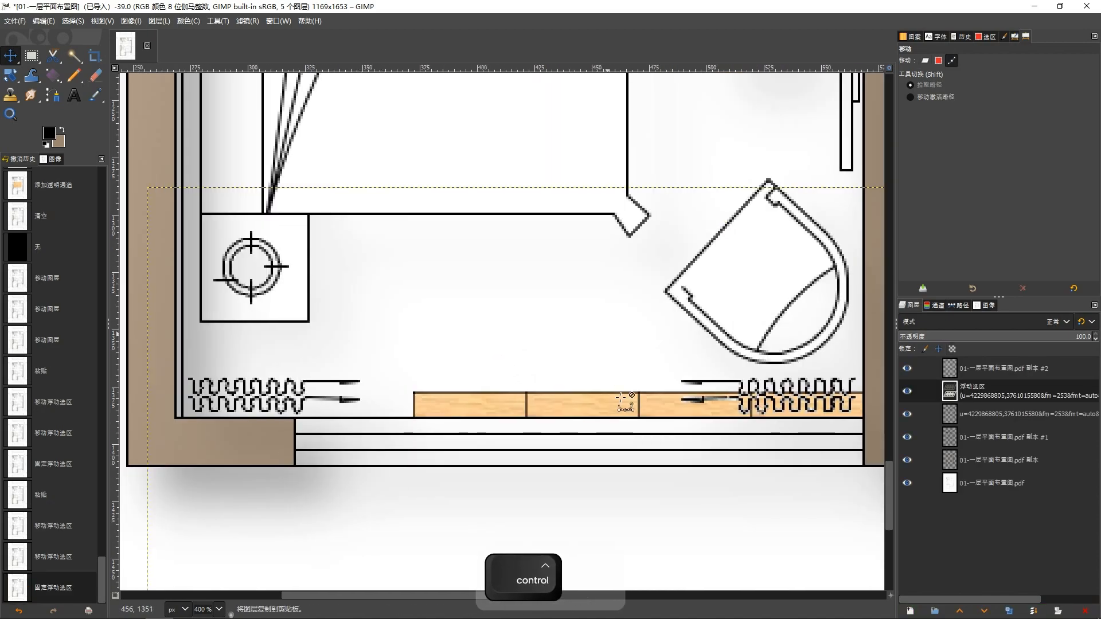
left_click_drag(610, 406, 167, 406)
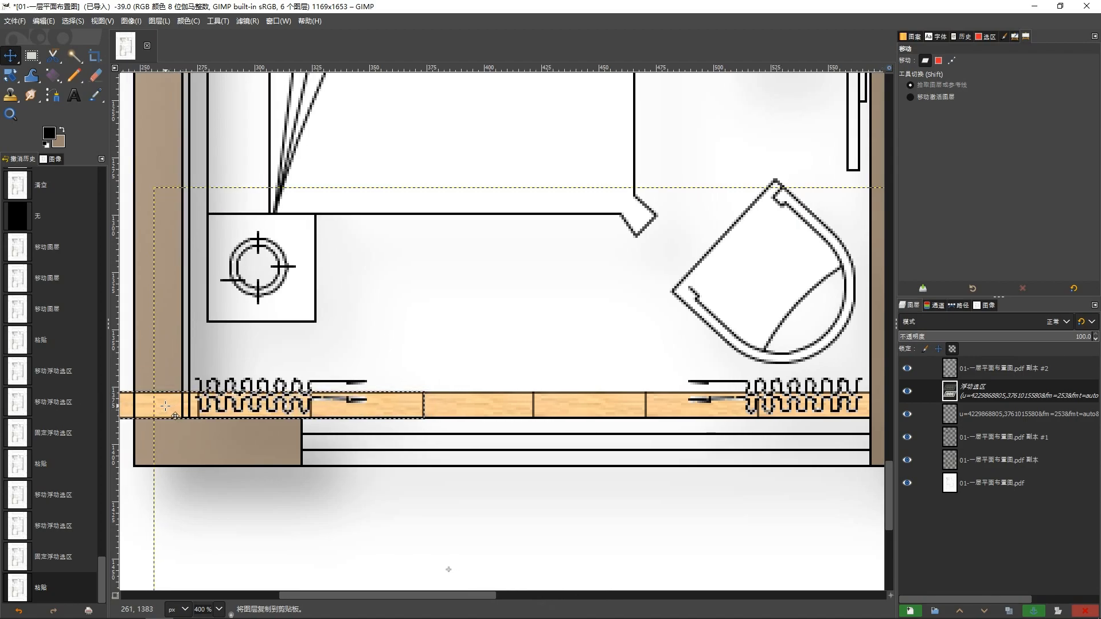
key("Left")
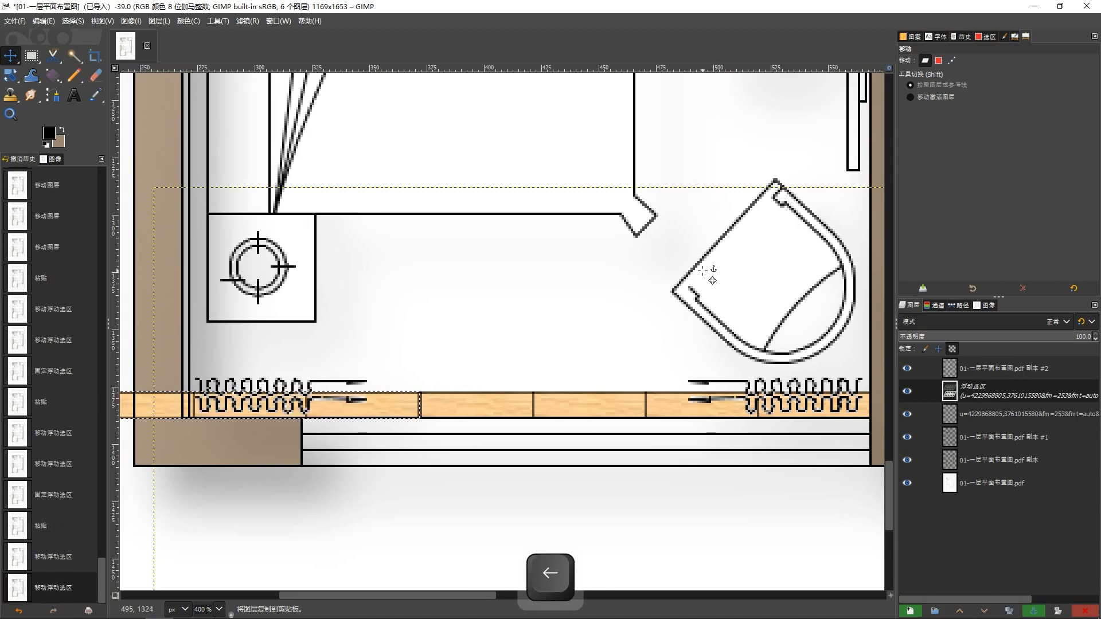
left_click(516, 256)
Step: Copy the full plank row, place it directly above the first with joints staggered by half a plank, and anchor it
scroll(555, 290, "down", 2)
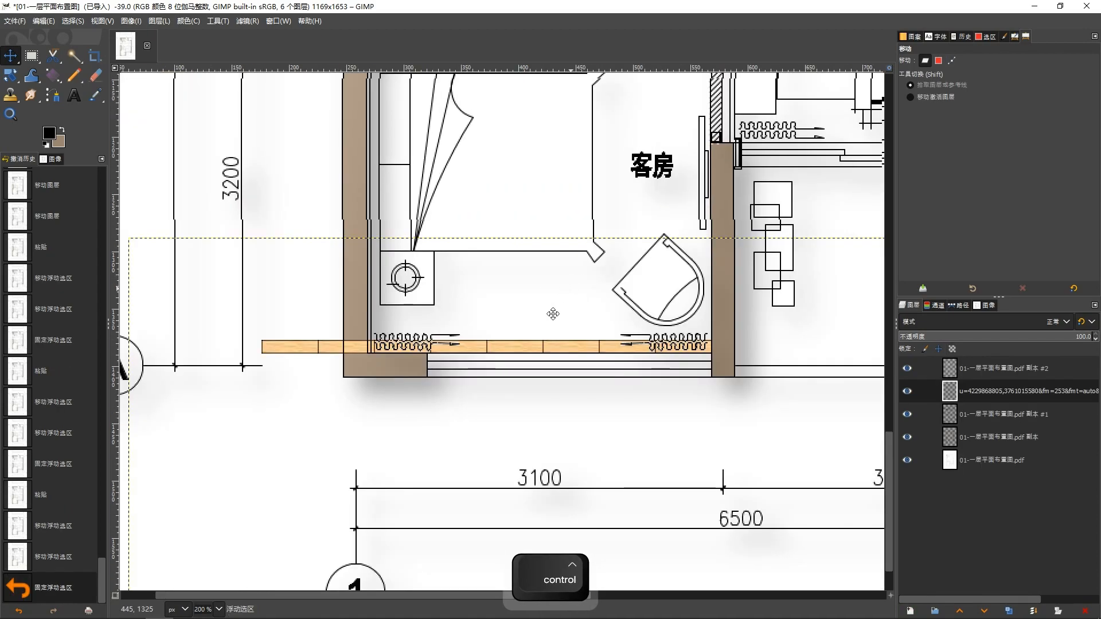
left_click_drag(553, 312, 534, 347)
scroll(519, 350, "up", 1)
key("ctrl+c")
key("ctrl+v")
left_click_drag(480, 387, 524, 364)
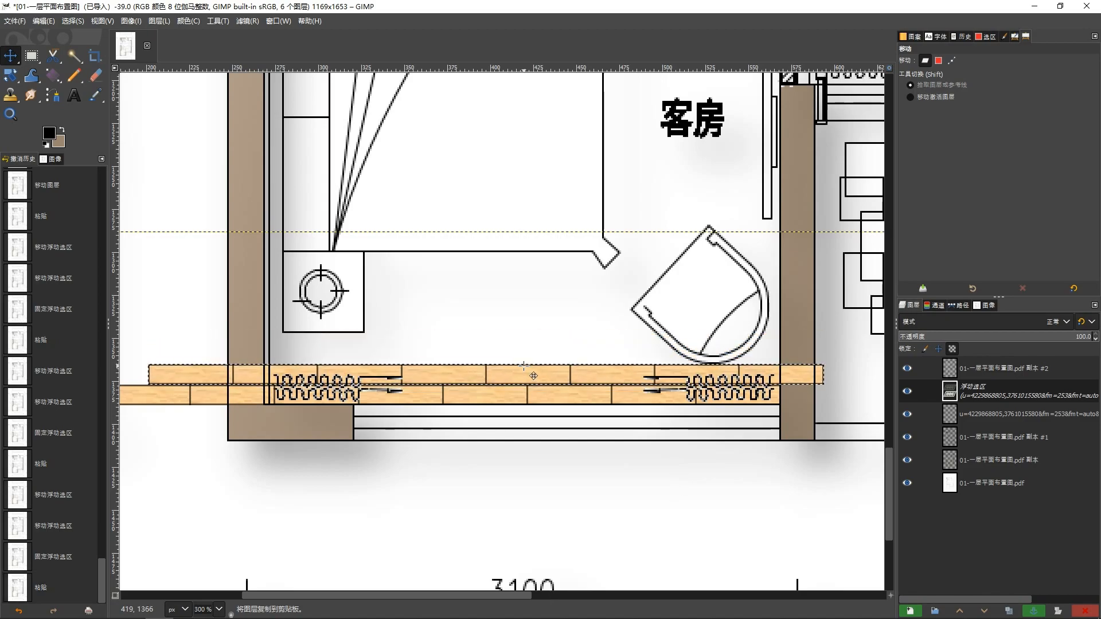
left_click(548, 270)
scroll(559, 261, "up", 2, "ctrl")
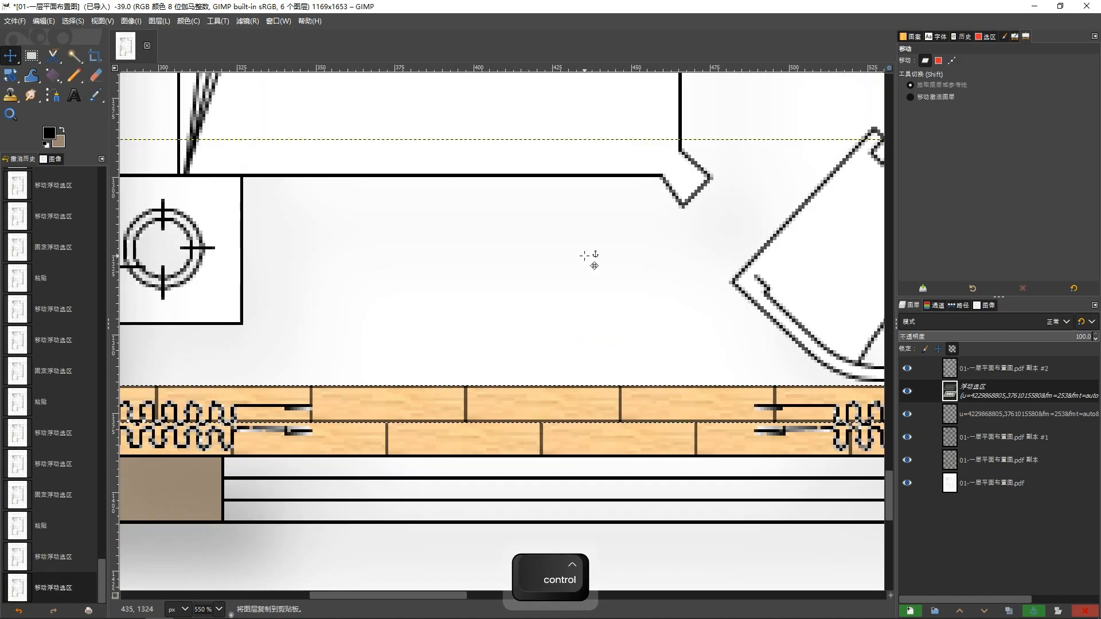
scroll(829, 240, "down", 2, "ctrl")
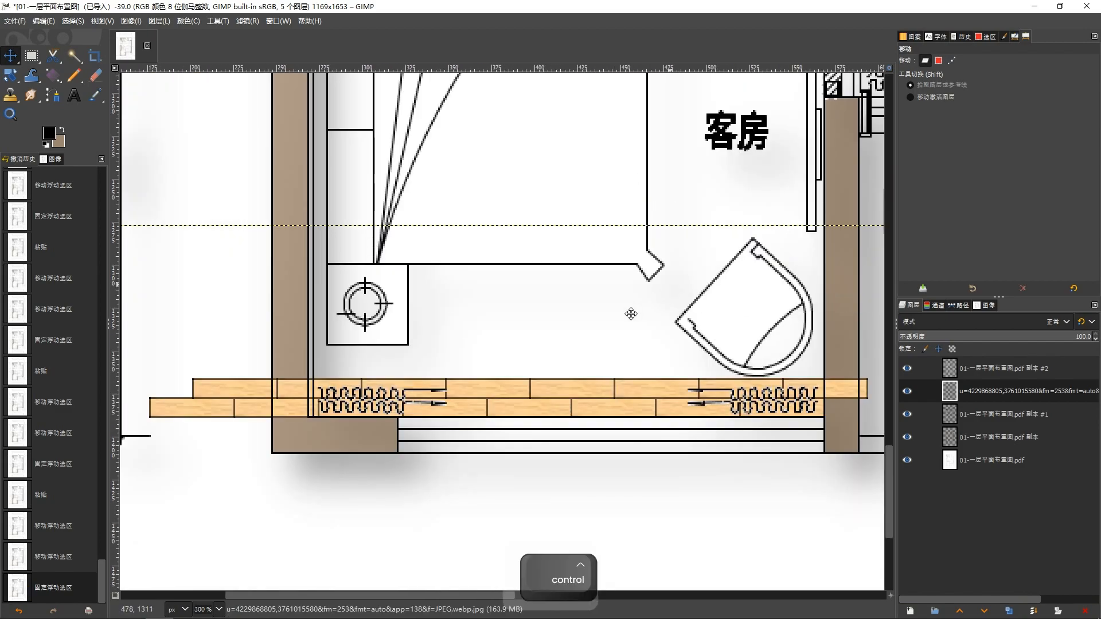
Step: Duplicate the two staggered rows, align the copy directly above them and anchor it to make four rows
key("ctrl+v")
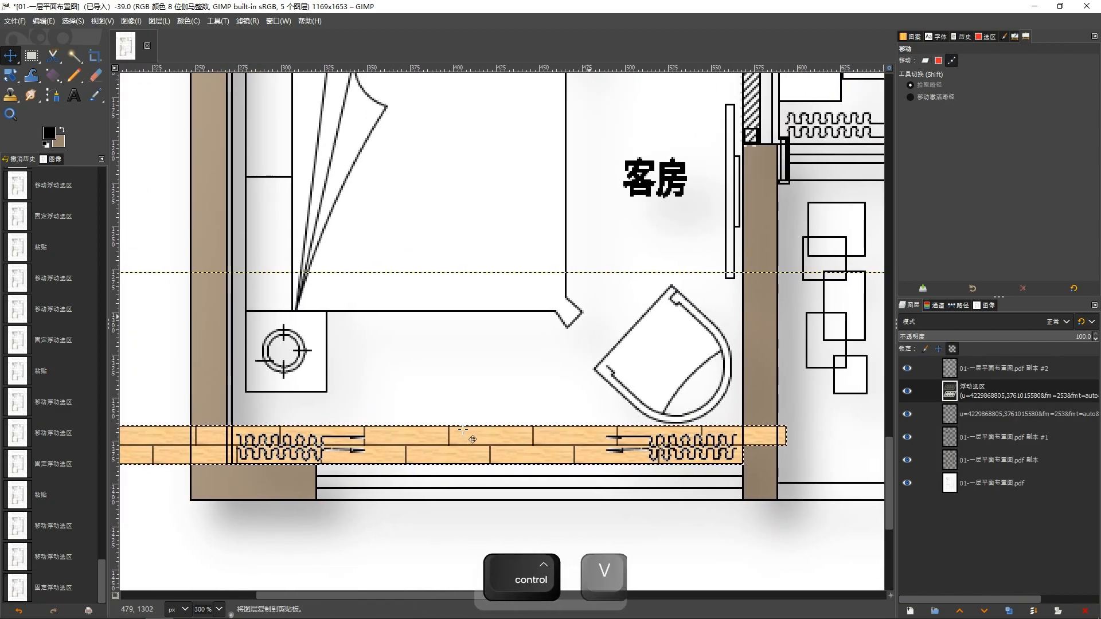
left_click_drag(463, 411, 465, 393)
key("Down")
key("Down")
left_click(502, 359)
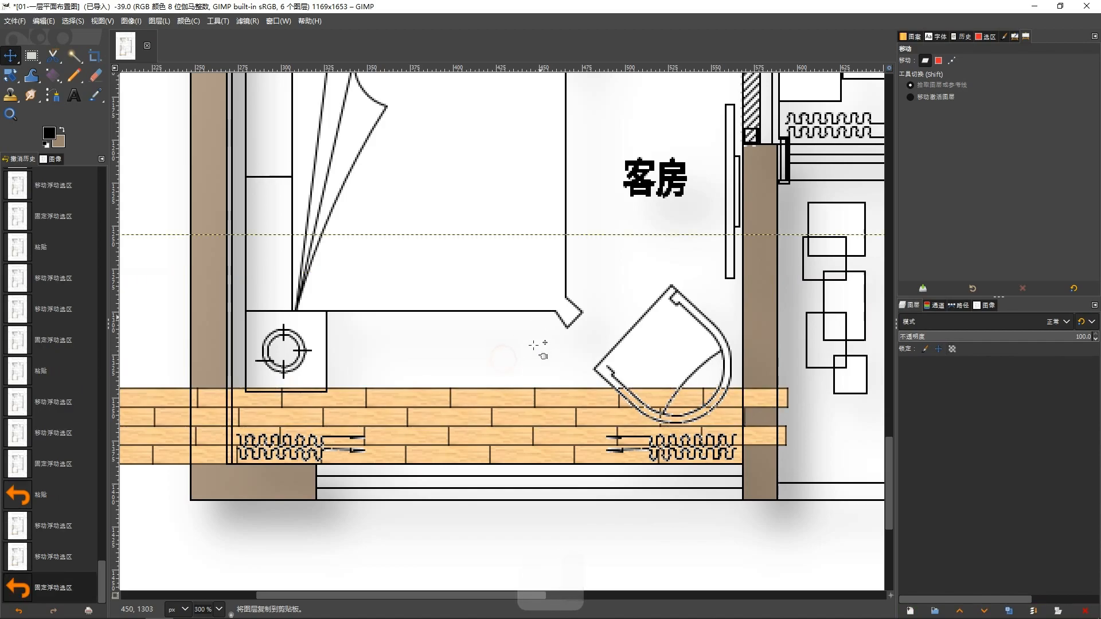
Step: Paste a copy of the four plank rows, close the gap to the rows below and anchor it
key("ctrl")
key("ctrl+v")
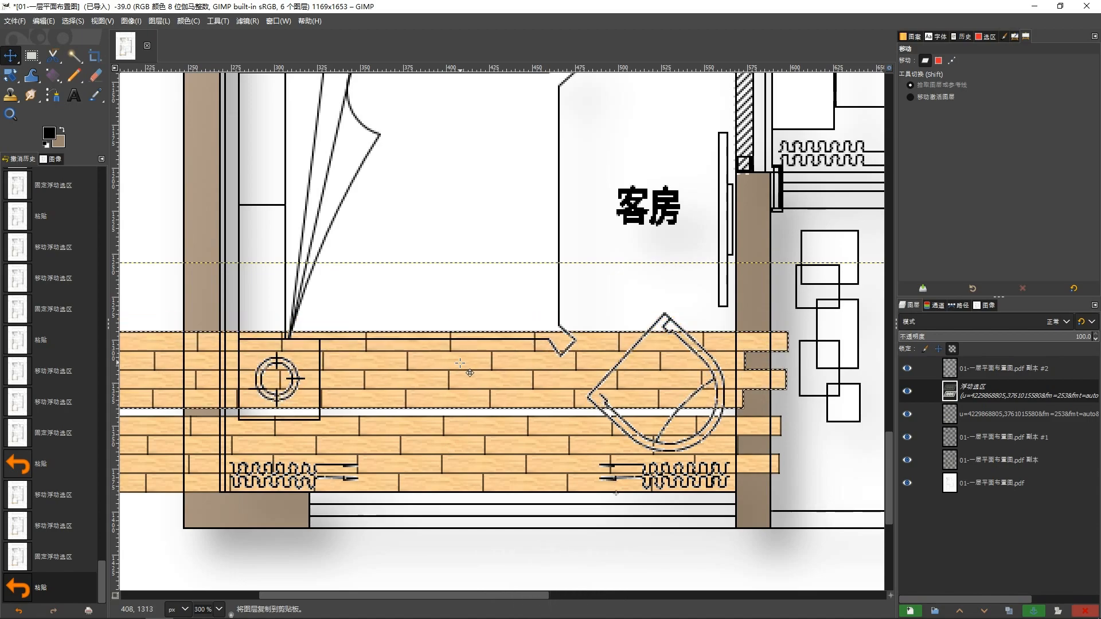
key("Down")
key("Down")
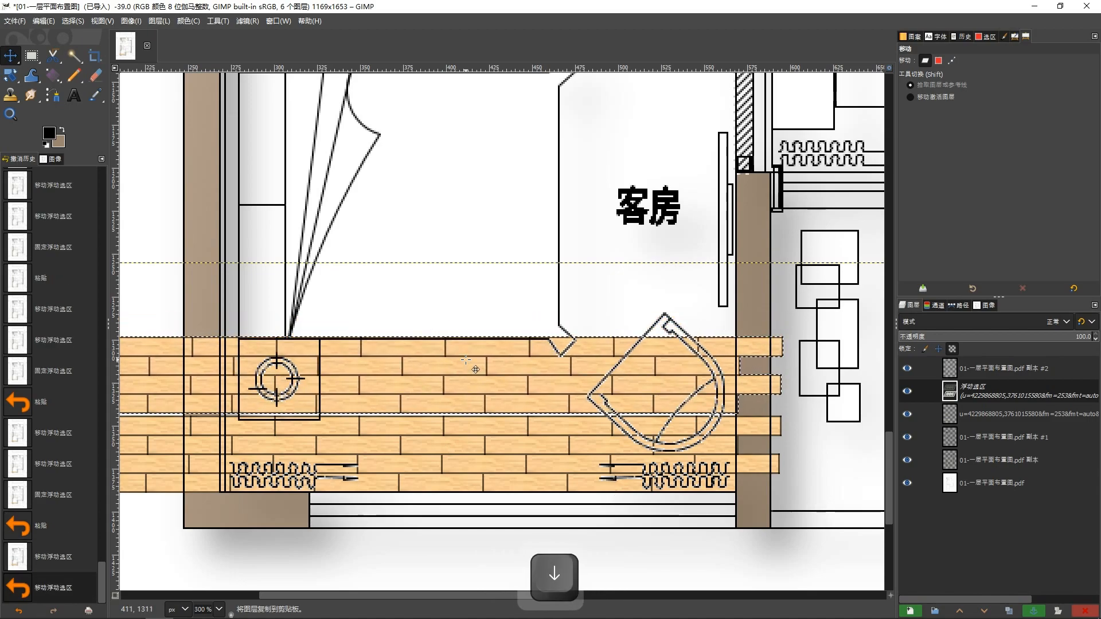
key("Down")
left_click(555, 287)
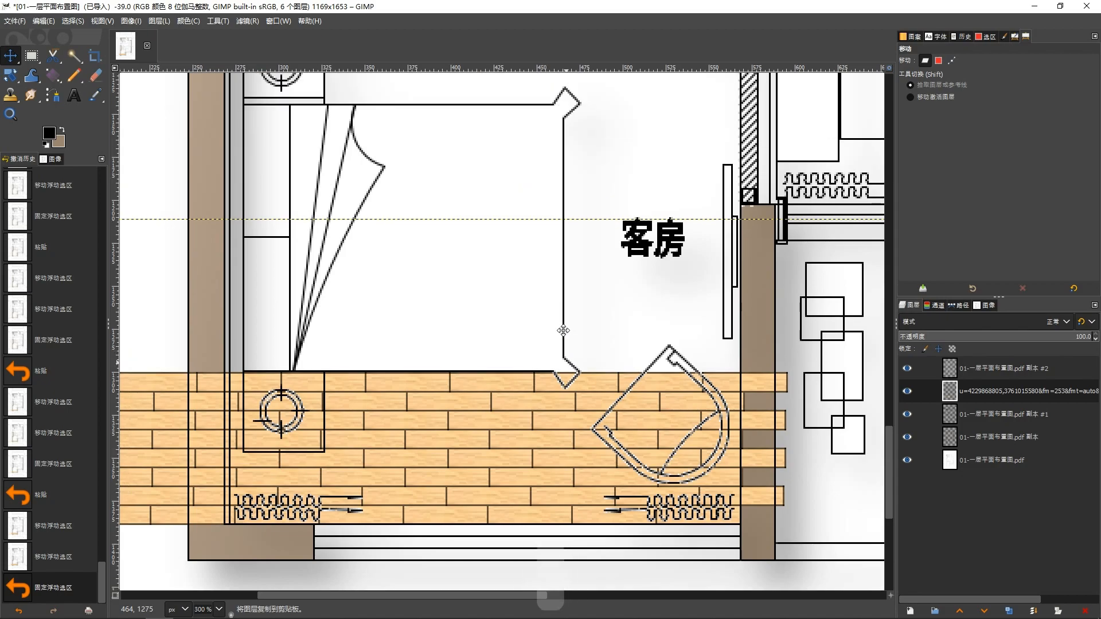
Step: Paste a copy of the eight plank rows, nudge it flush above the existing floor and anchor it
key("ctrl+v")
left_click_drag(455, 412, 457, 262)
key("Up")
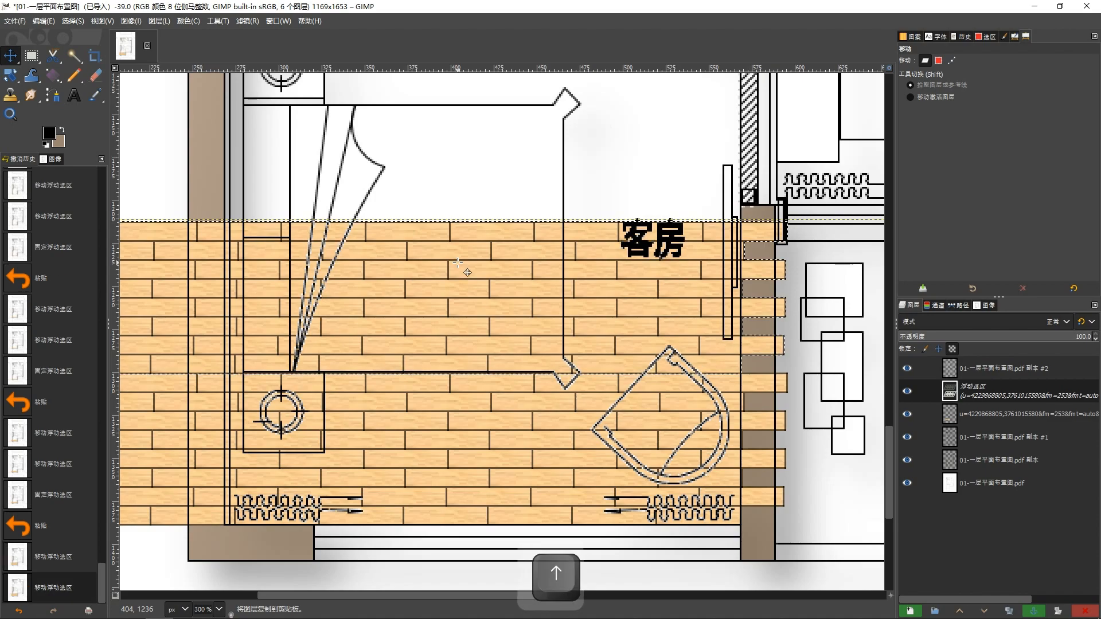
key("Left")
key("Up")
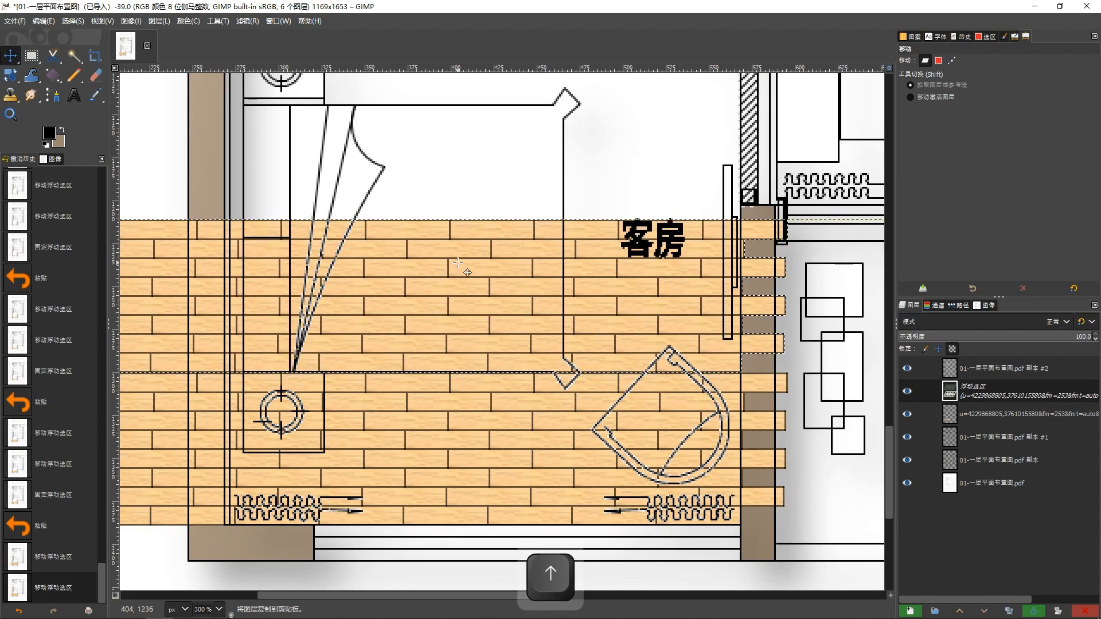
key("Down")
left_click(497, 399)
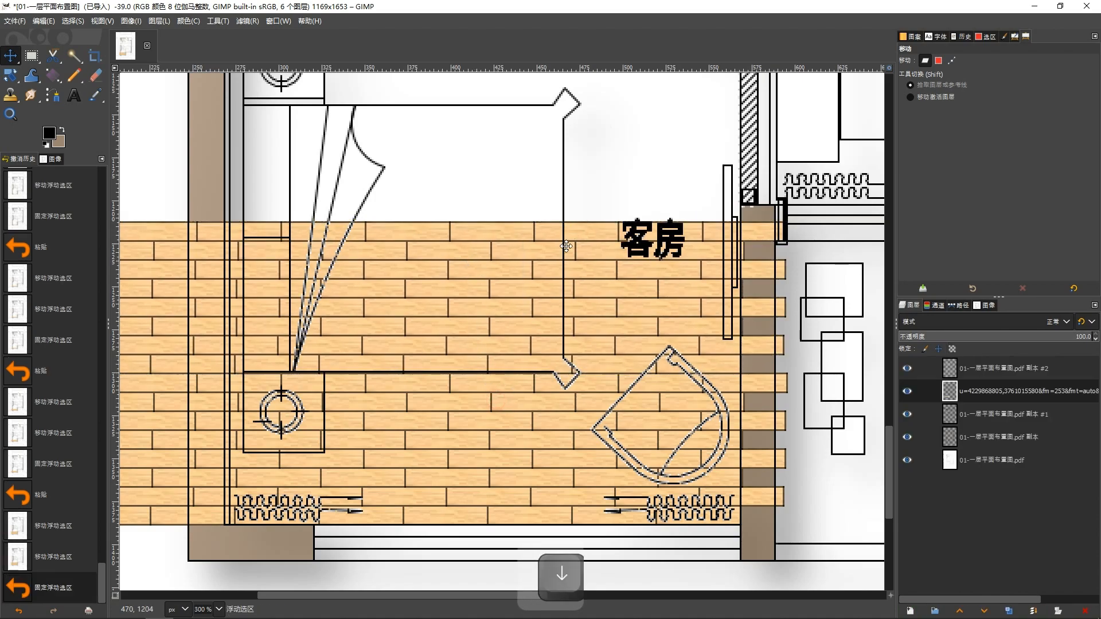
Step: Copy the sixteen plank rows, place the copy flush above the existing floor with matching joints and anchor it
scroll(550, 236, "up", 2)
key("ctrl")
key("ctrl+c")
key("ctrl+v")
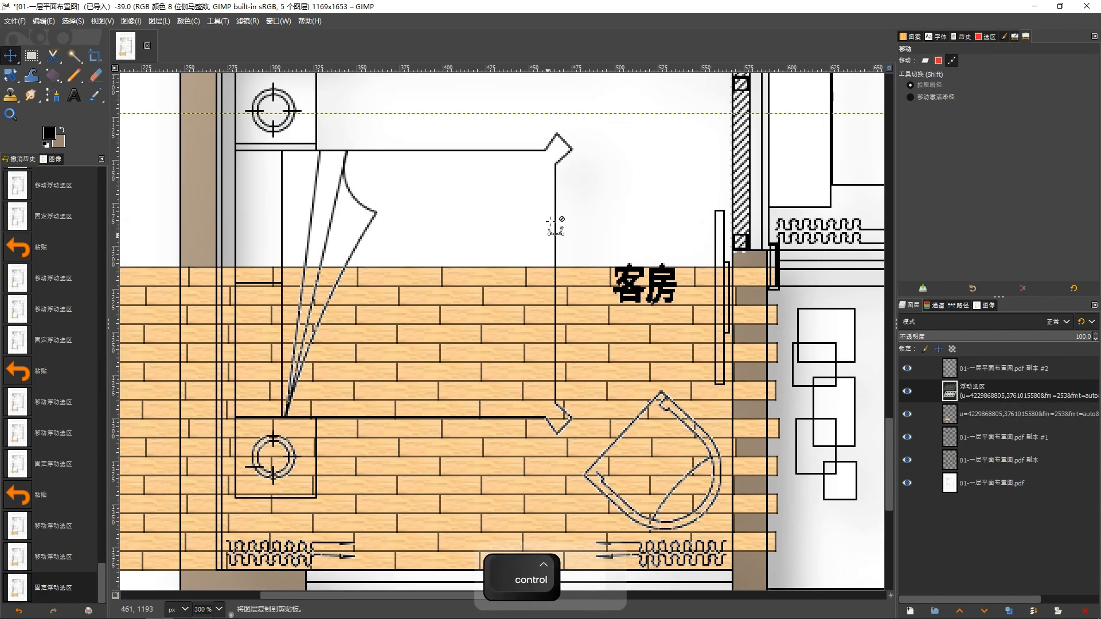
scroll(548, 235, "down", 2)
mouse_move(470, 196)
left_mouse_down()
mouse_move(471, 174)
mouse_move(471, 186)
left_mouse_up()
scroll(496, 273, "up", 2)
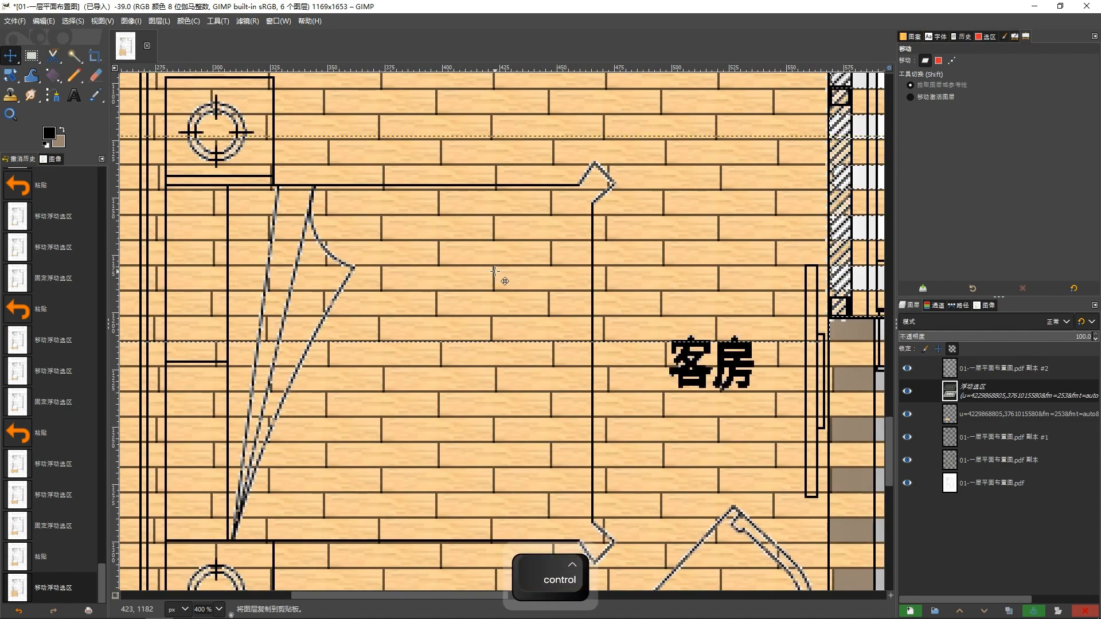
key("ctrl+h")
Step: Paste another copy of the sixteen plank rows, align it flush above the floor across the staircase area and anchor it
scroll(658, 329, "down", 2)
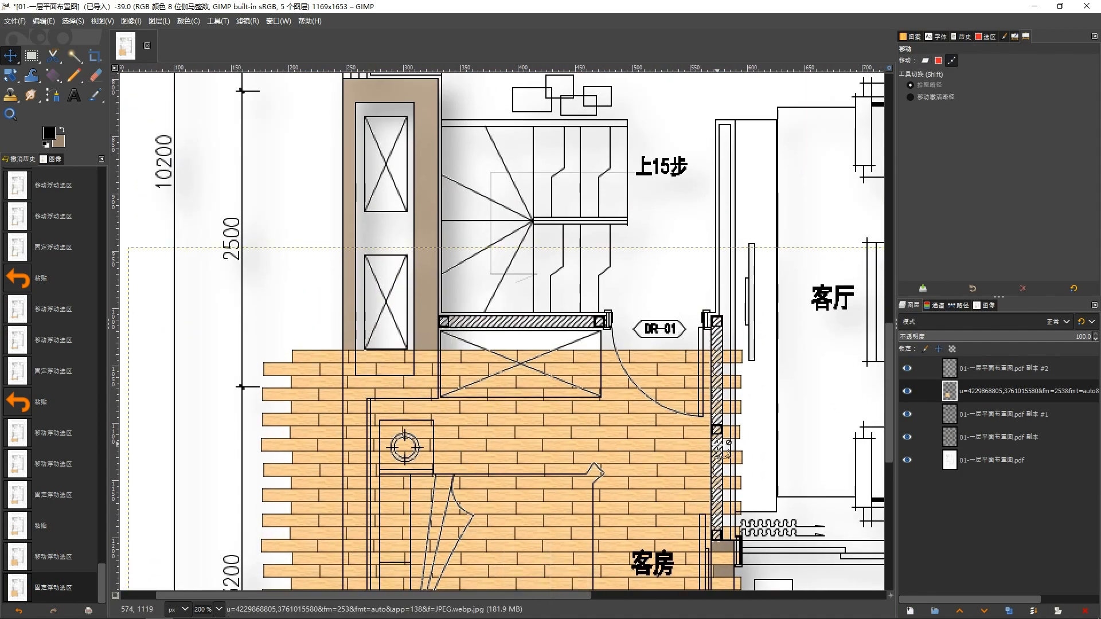
key("ctrl+v")
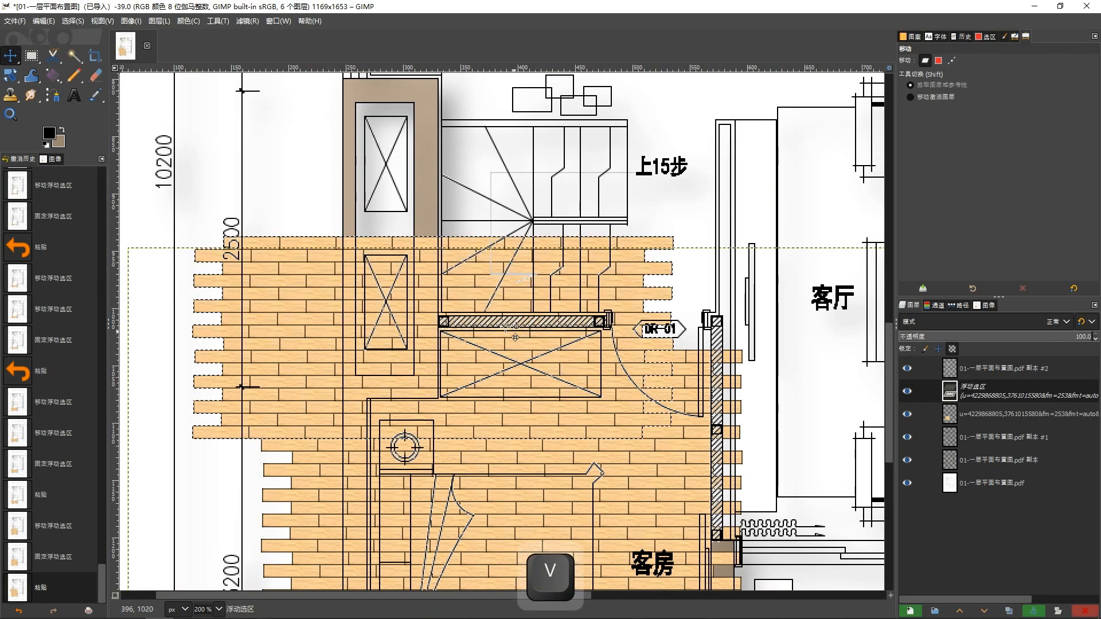
left_click_drag(446, 312, 518, 222)
key("Up")
key("Up")
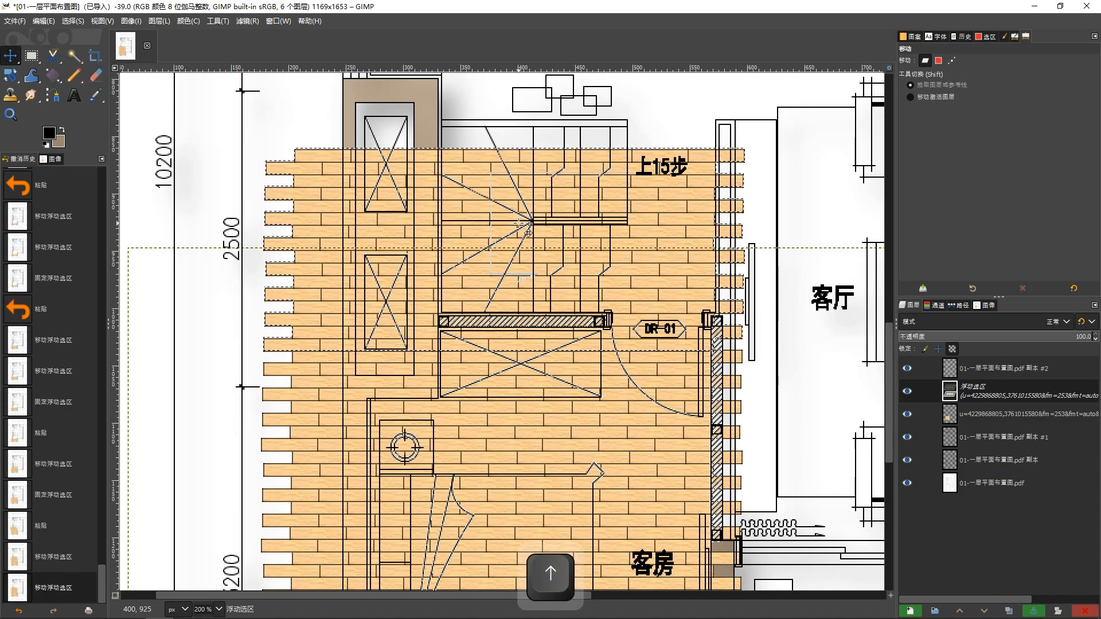
key("Up")
key("Down")
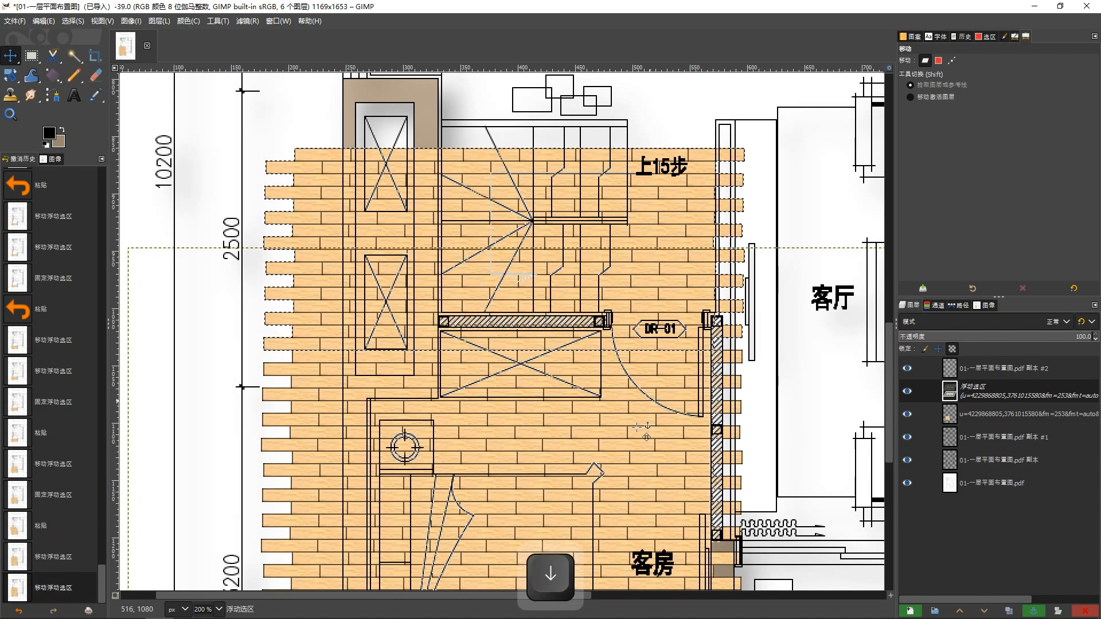
key("ctrl+h")
Step: Fuzzy-select the guest bedroom and doorway floor areas on the 副本 #2 line layer, delete the planks outside them and clear the selection
left_click(938, 368)
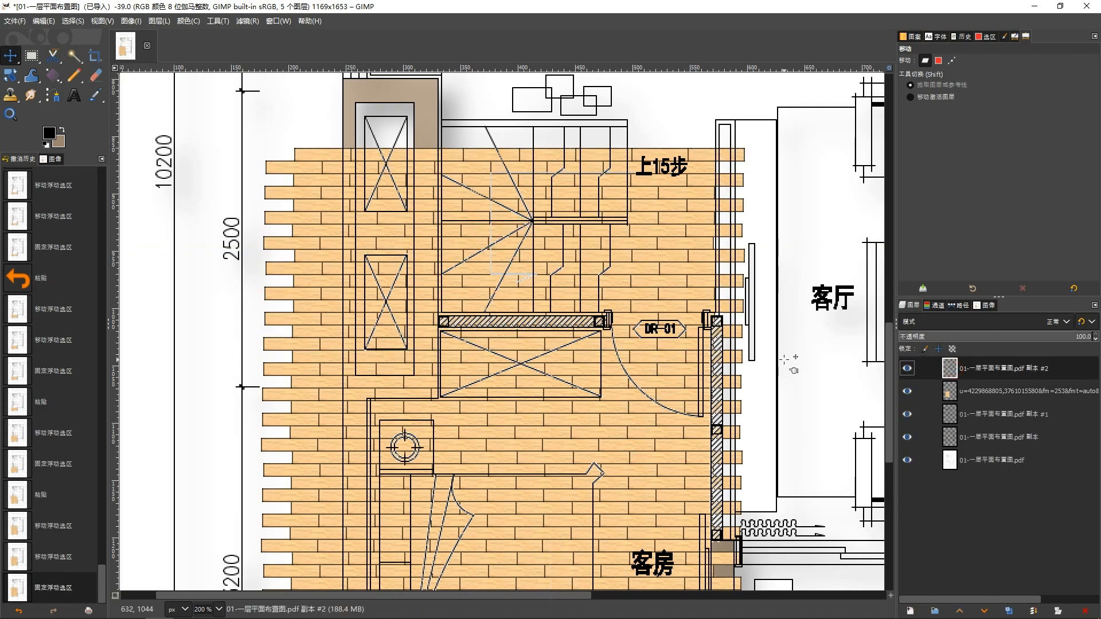
key("u")
left_click(641, 449)
left_click(665, 373)
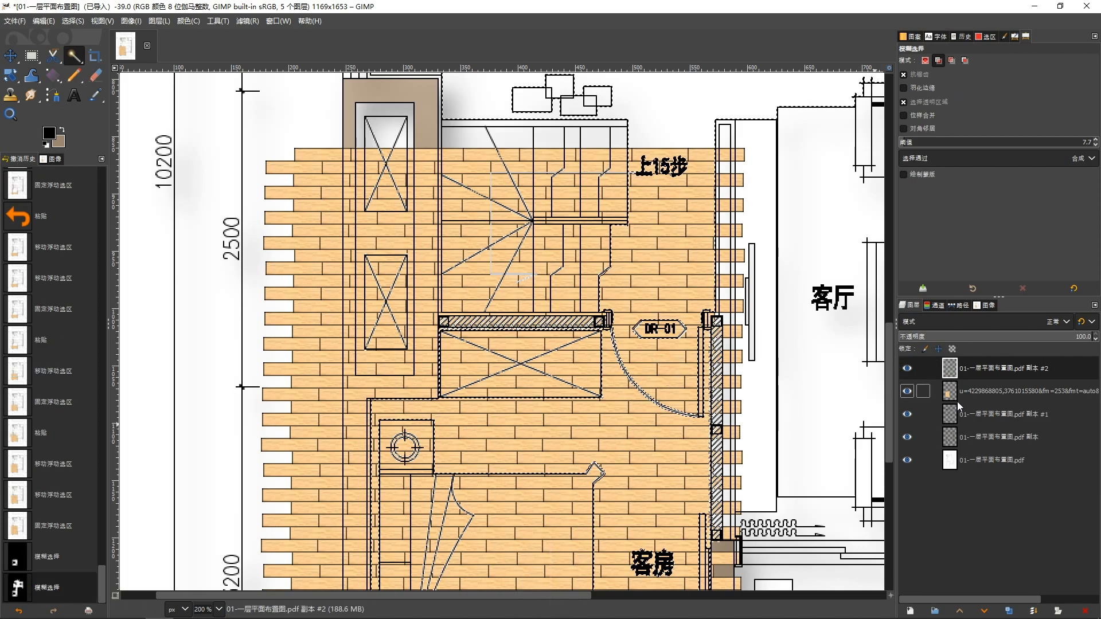
left_click(953, 396)
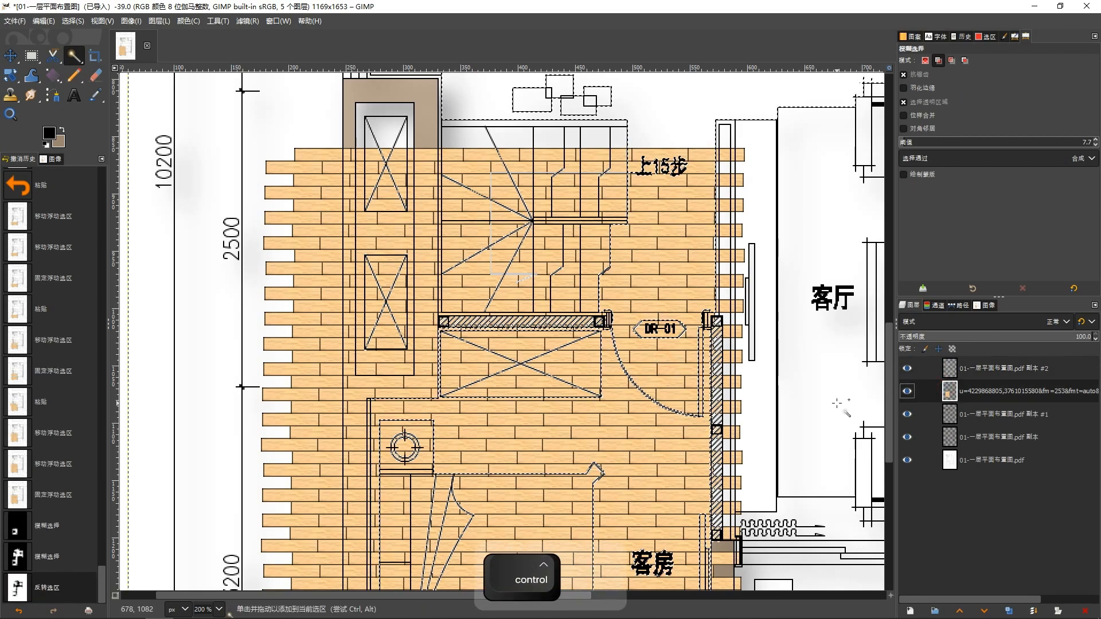
key("ctrl+i")
key("Delete")
key("ctrl+shift+a")
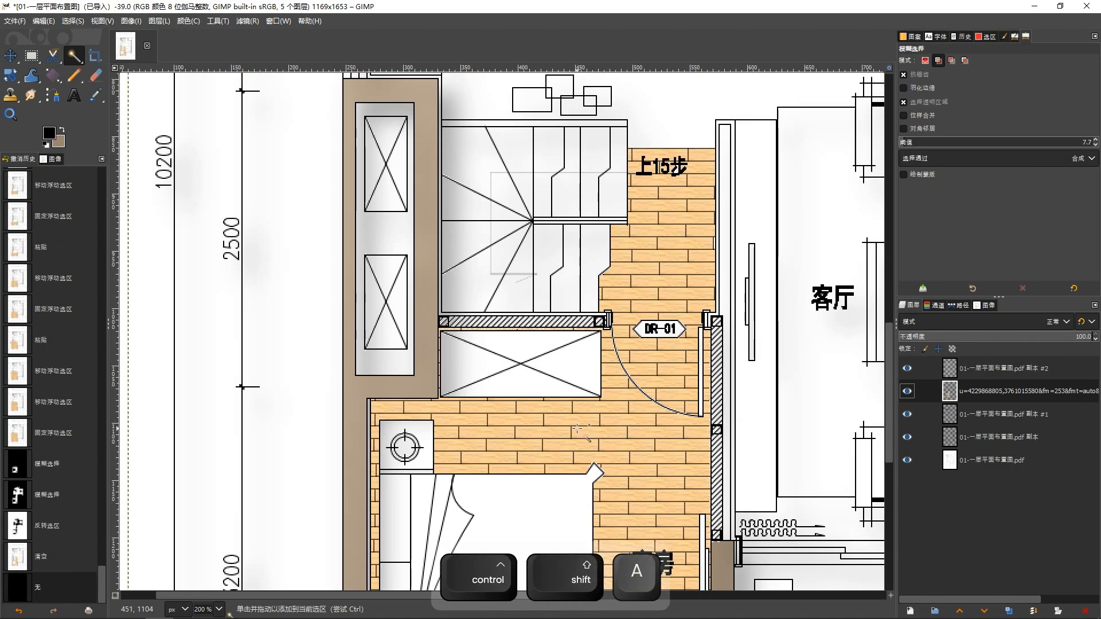
Step: Delete the planks beyond the bedroom door beside the stairs using a 277 × 244 px rectangular selection
key("r")
scroll(571, 351, "up", 2)
scroll(571, 352, "right", 2)
left_click_drag(425, 94, 742, 372)
key("Return")
key("Delete")
scroll(808, 377, "down", 3, "ctrl")
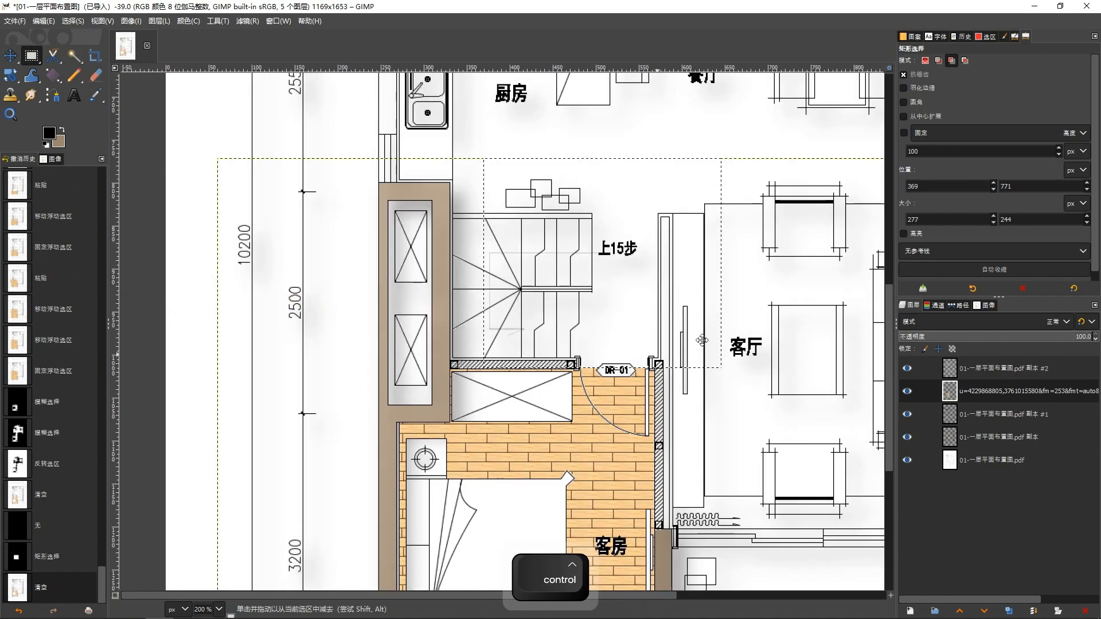
Step: Bring the marble texture image jinyemihuangdalishitietuwenlisucai-32707095_1.jpg into the floor plan as a new layer
scroll(563, 321, "up", 1, "ctrl")
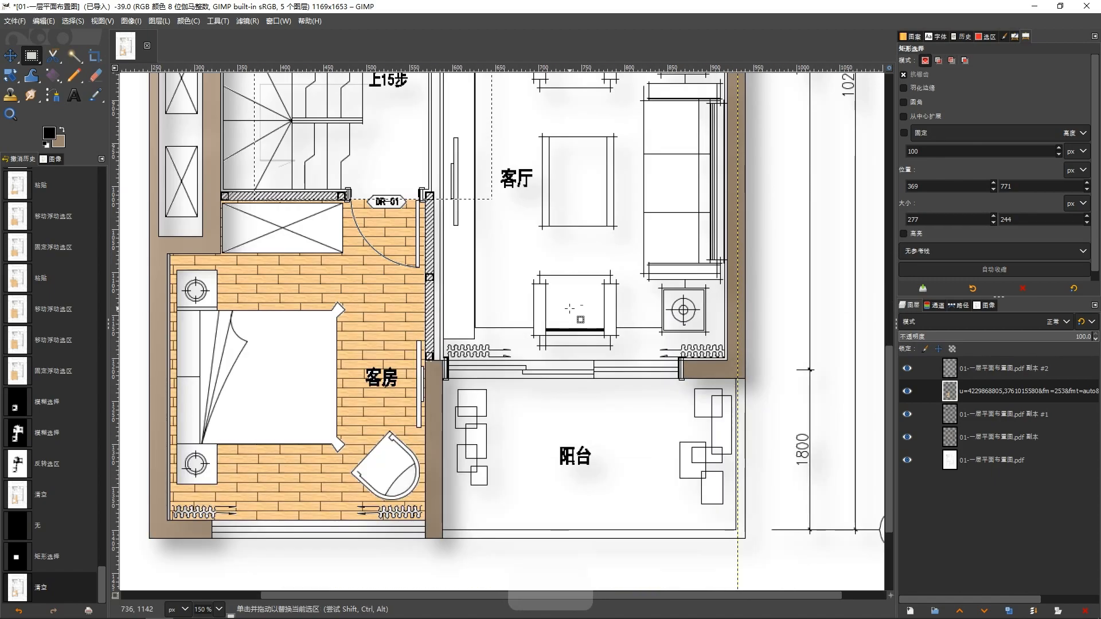
scroll(568, 305, "down", 2, "ctrl")
left_click_drag(580, 276, 559, 332)
left_click_drag(566, 248, 558, 382)
Step: Clear the leftover selection and scale the marble layer proportionally to 342 × 399 px over the living room
key("shift+s")
left_click(477, 316)
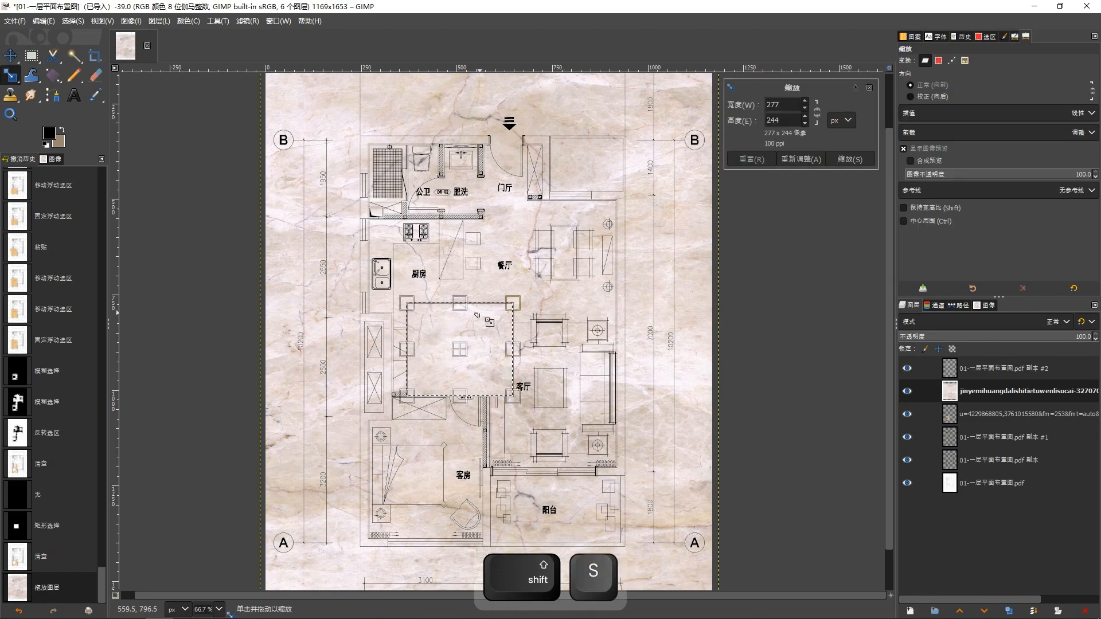
key("ctrl+shift+a")
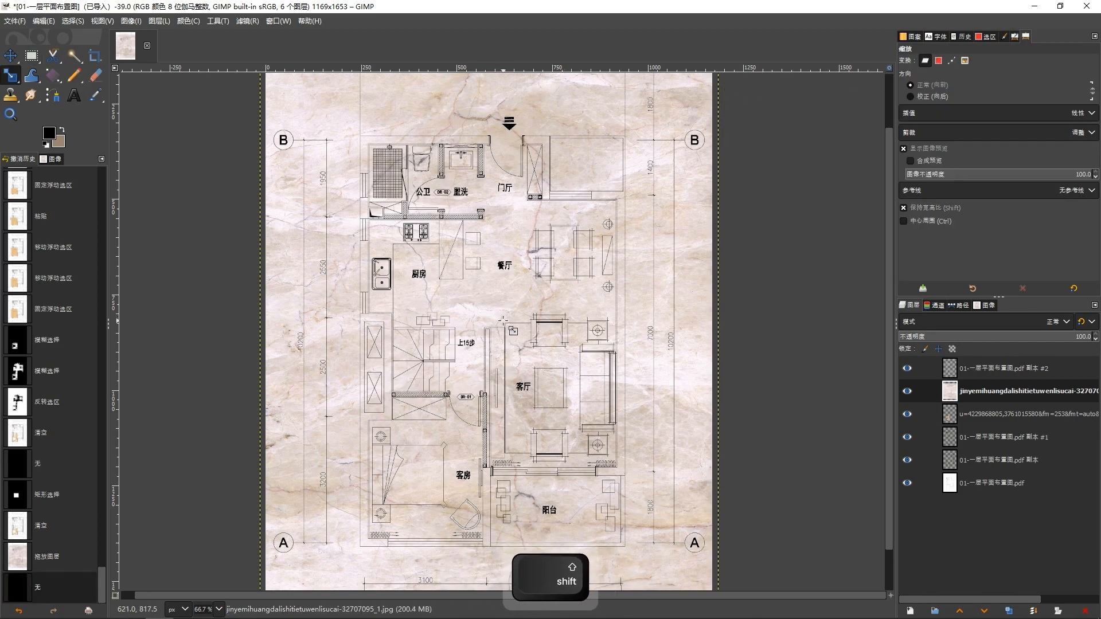
left_click(502, 321)
scroll(496, 321, "down", 2)
left_click_drag(388, 197, 537, 331)
scroll(491, 333, "up", 3)
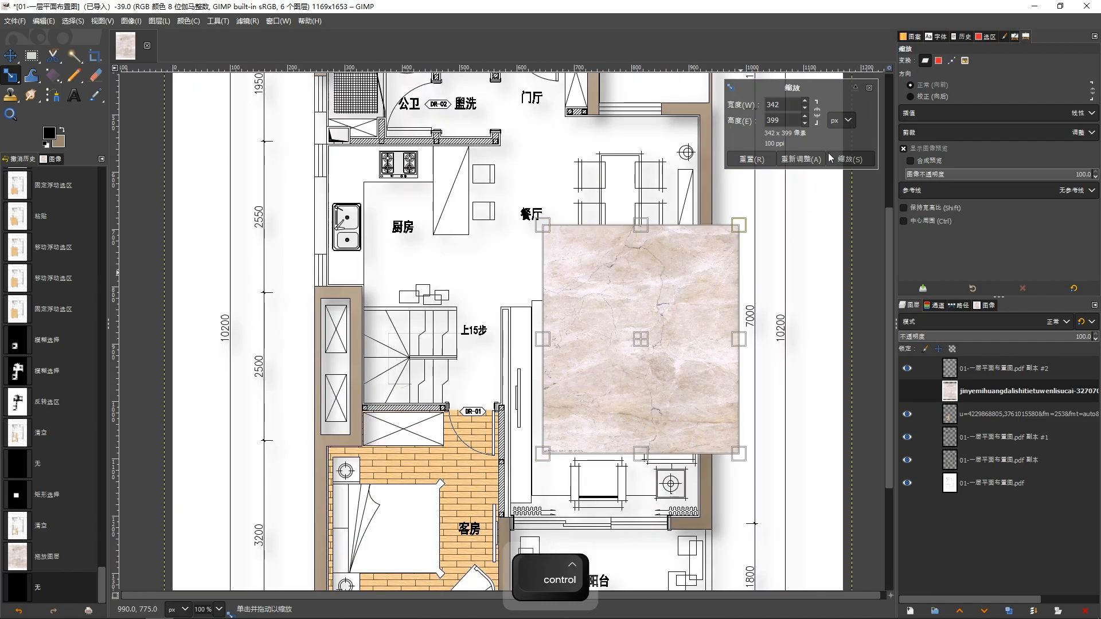
left_click(855, 158)
Step: Make a rectangular selection on the marble texture and set its size to 50 × 50 px
key("r")
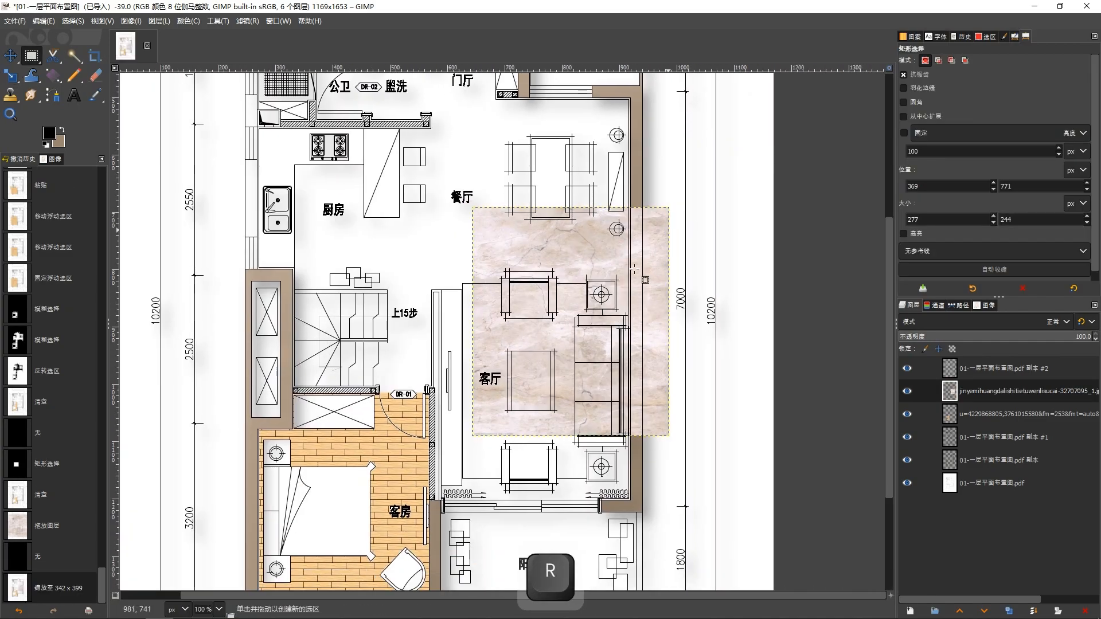
left_click_drag(591, 274, 591, 274)
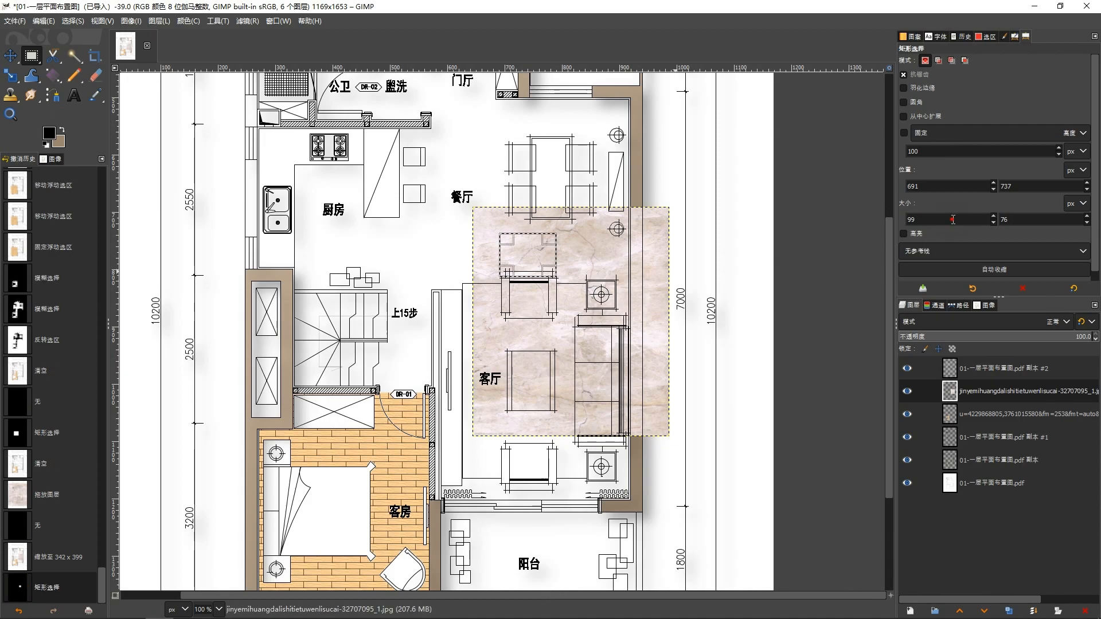
type("45")
key("Return")
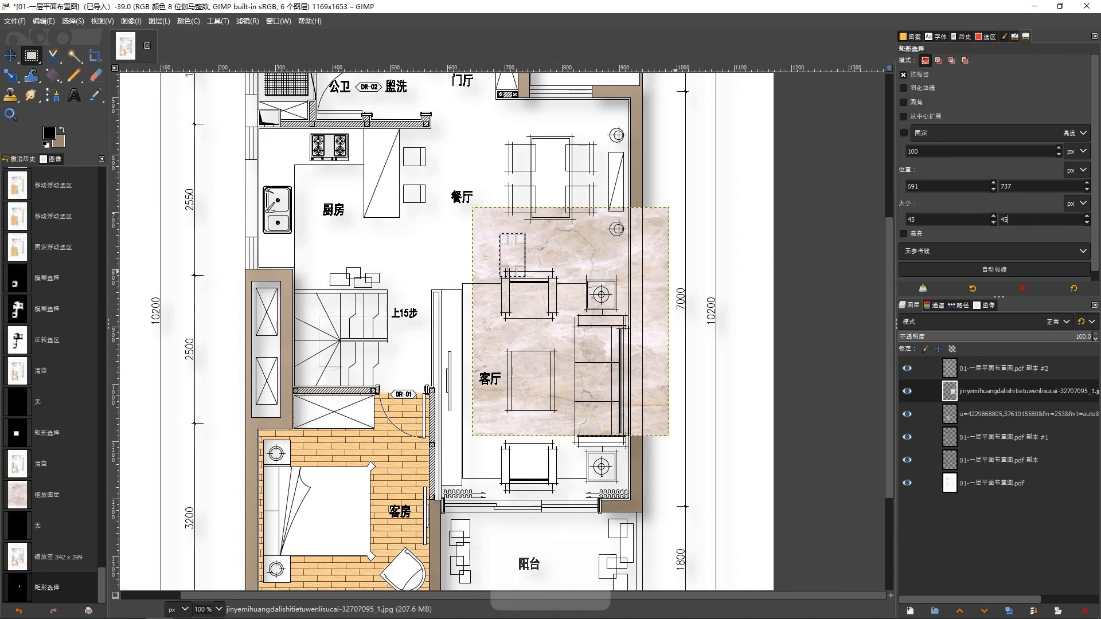
type("45")
key("Return")
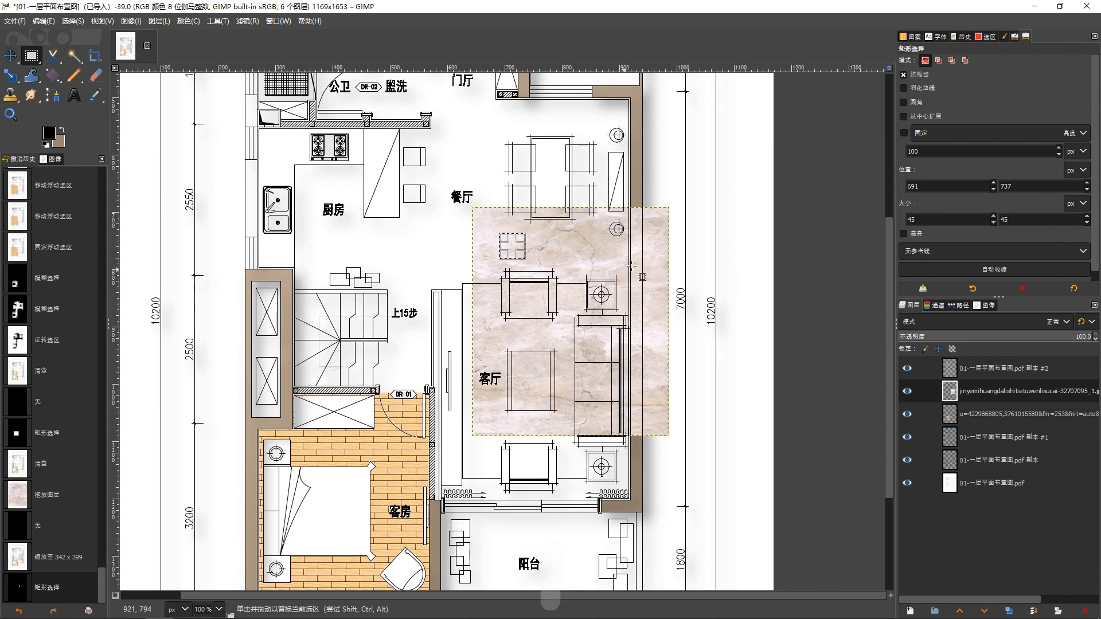
key("BackSpace")
type("50")
key("Return")
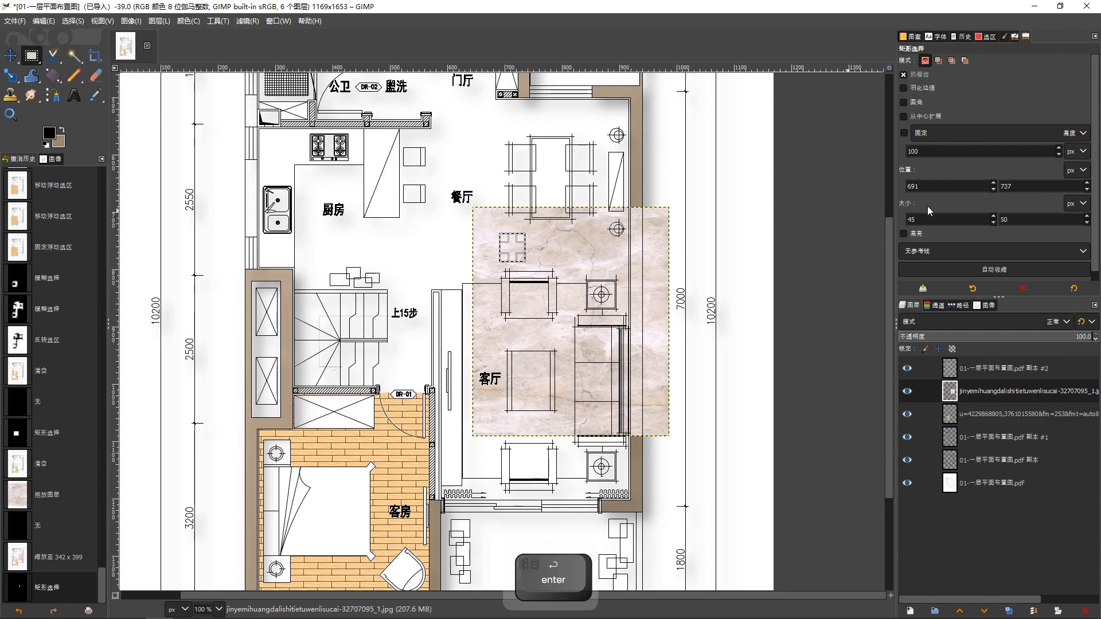
type("0")
key("Return")
Step: Outline all four sides of the square marble selection with straight black 1 px Pencil lines
left_click_drag(700, 177, 655, 208)
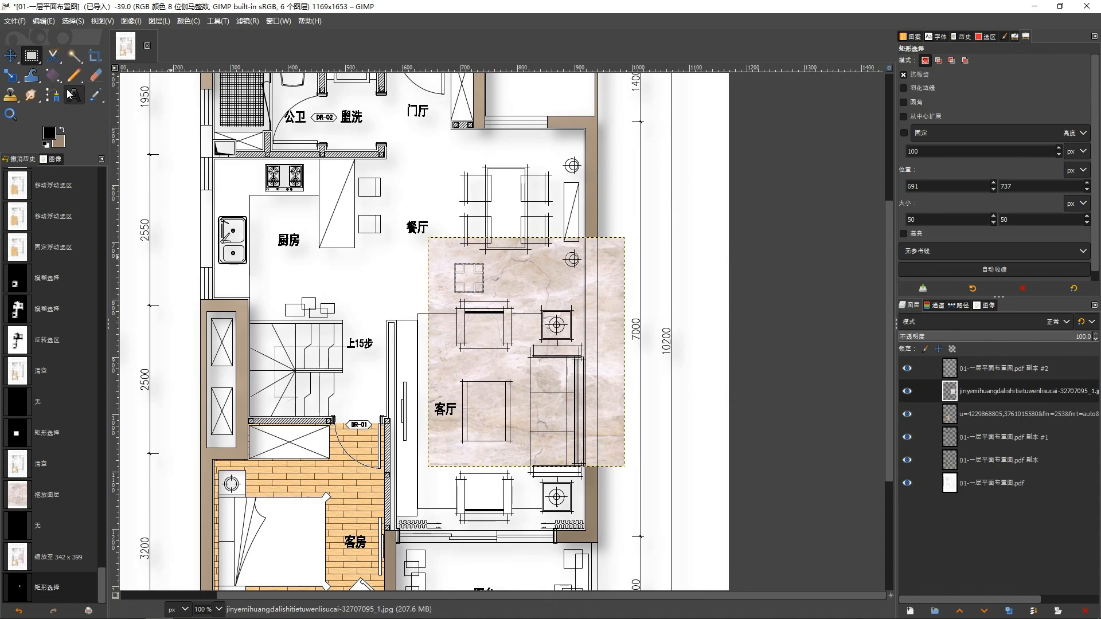
key("n")
scroll(472, 271, "up", 2)
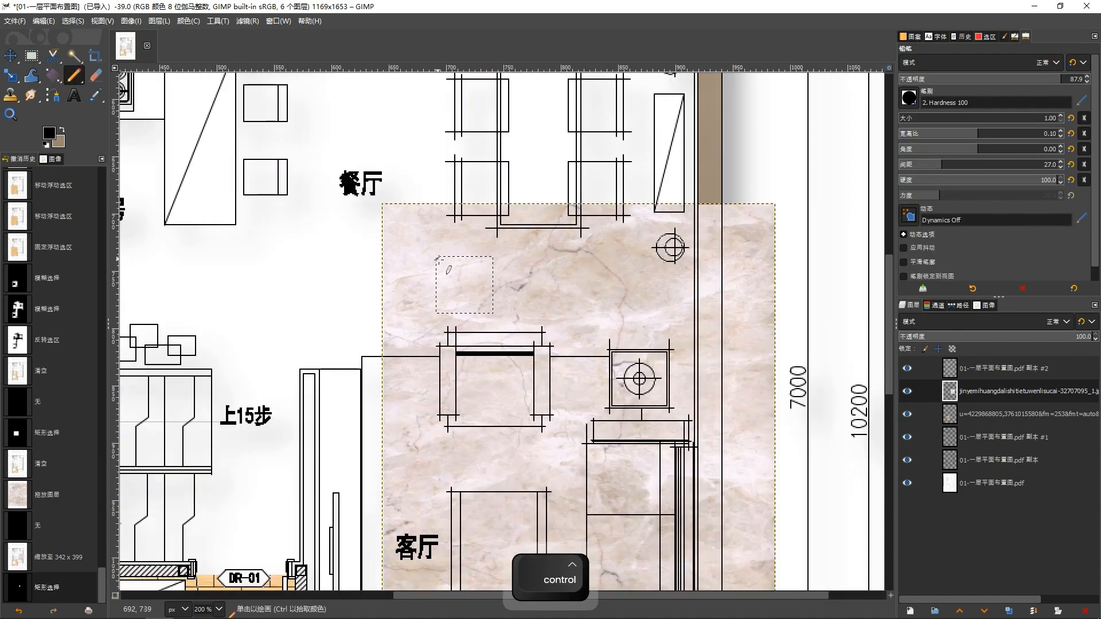
scroll(438, 259, "up", 2)
left_click(433, 253)
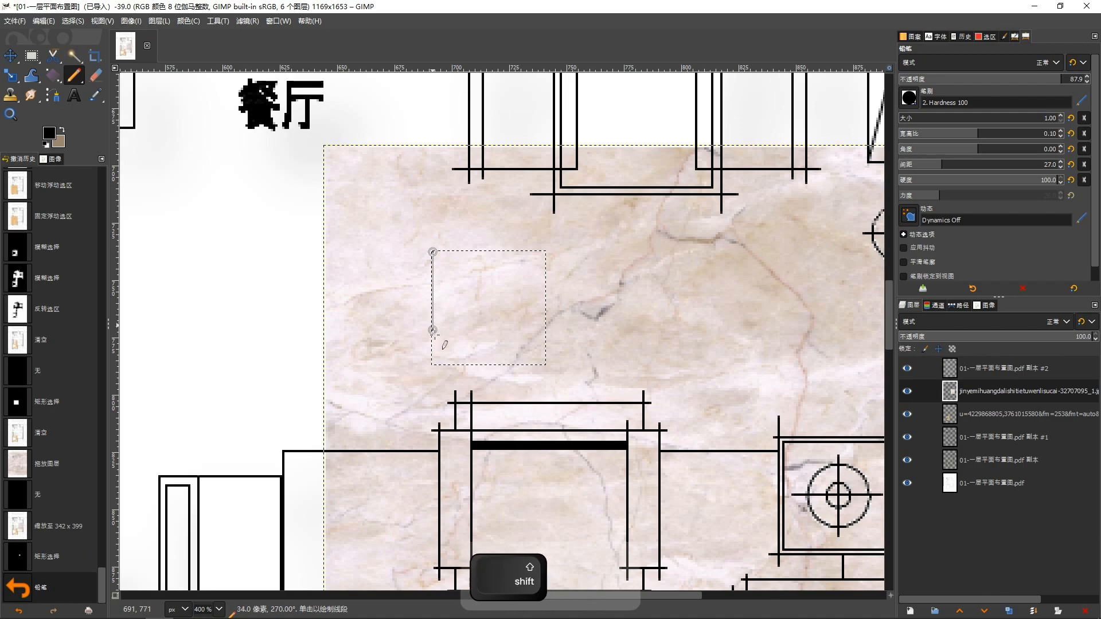
left_click(433, 363, "shift")
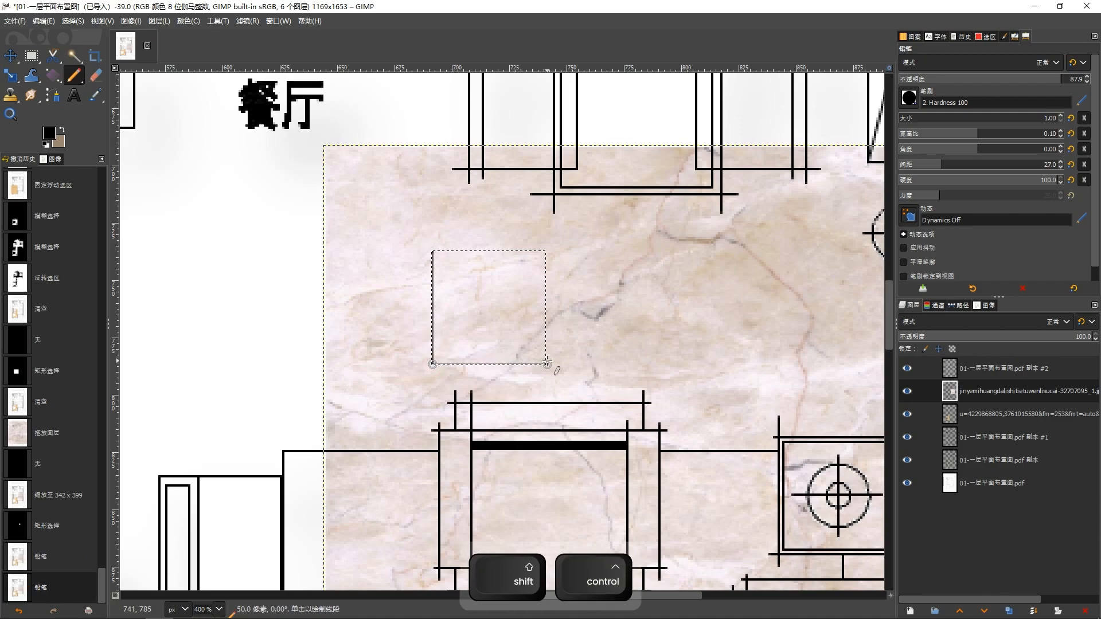
left_click(544, 363, "shift")
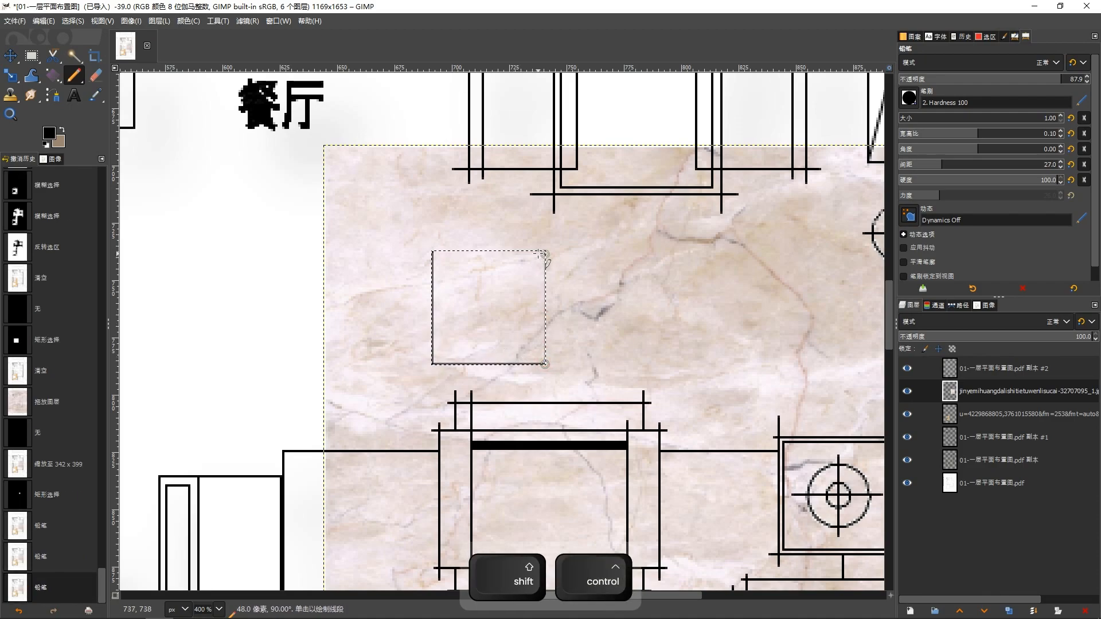
left_click(538, 252, "ctrl+shift")
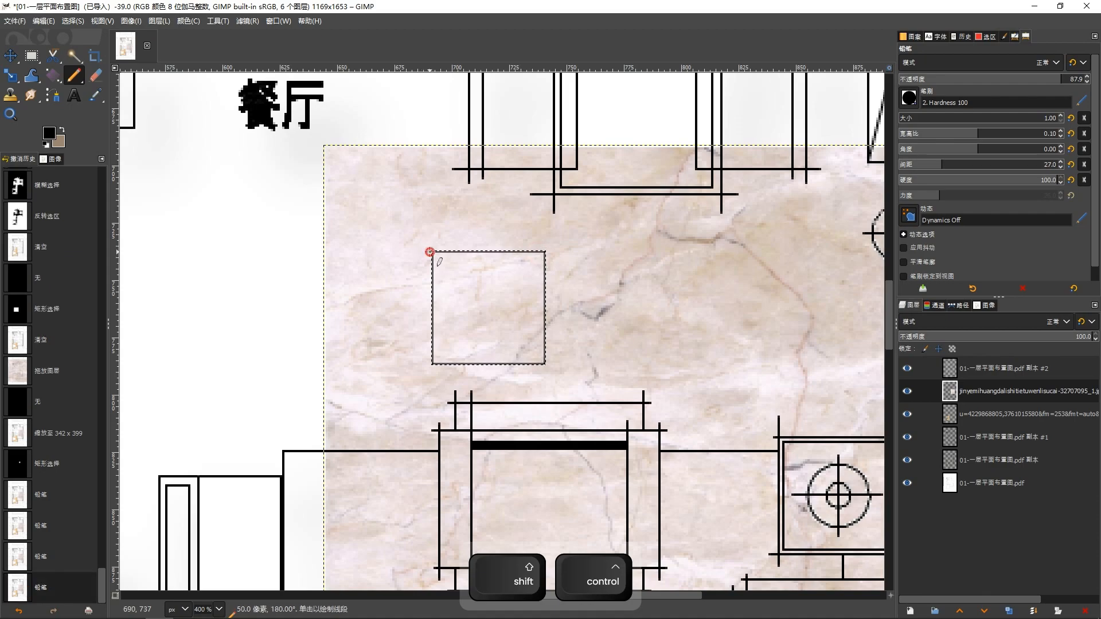
left_click(430, 252, "ctrl+shift")
Step: Invert the selection, delete the marble around the outlined square tile and clear the selection
scroll(430, 252, "down", 2)
key("ctrl+i")
right_click(971, 393)
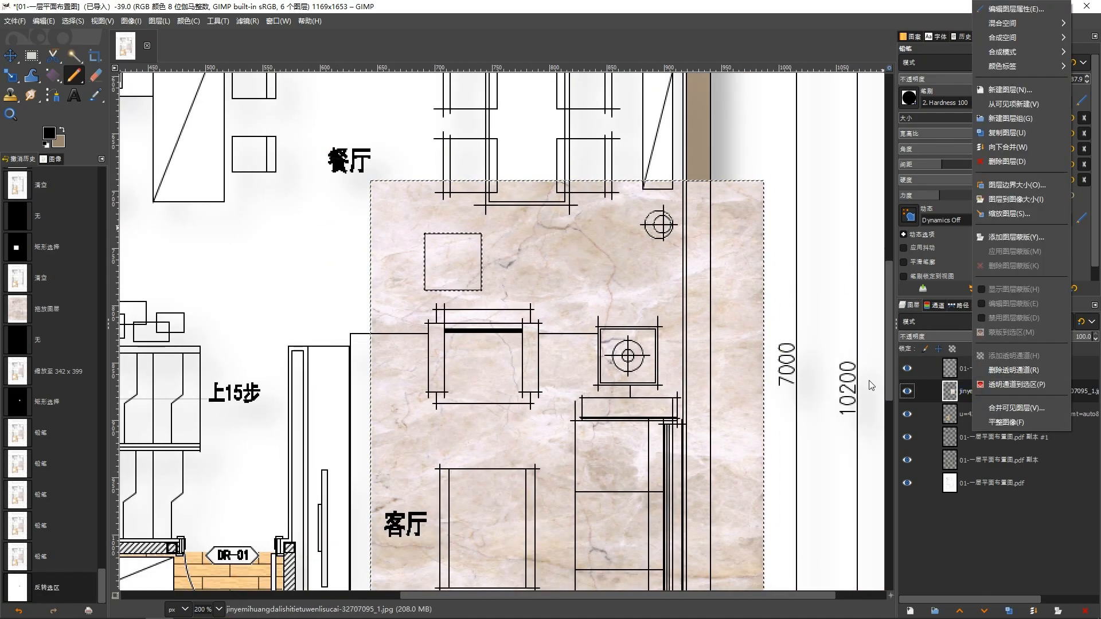
left_click(848, 379)
key("Delete")
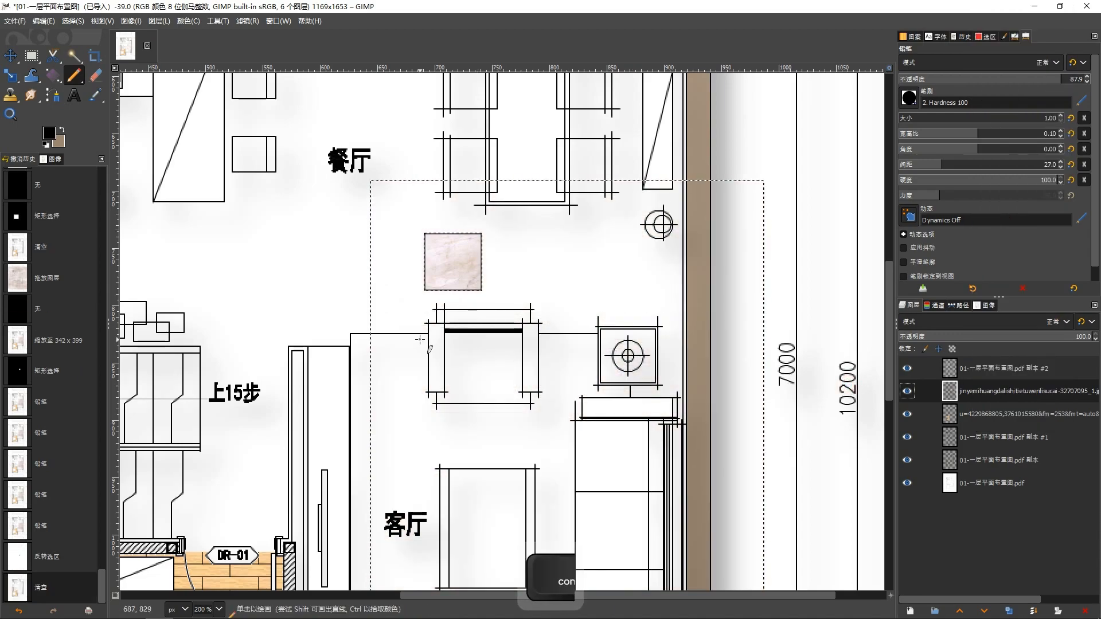
key("ctrl+shift+a")
Step: Move the marble tile to the living room's lower-left corner and nudge it flush against the wall and balcony door lines
key("m")
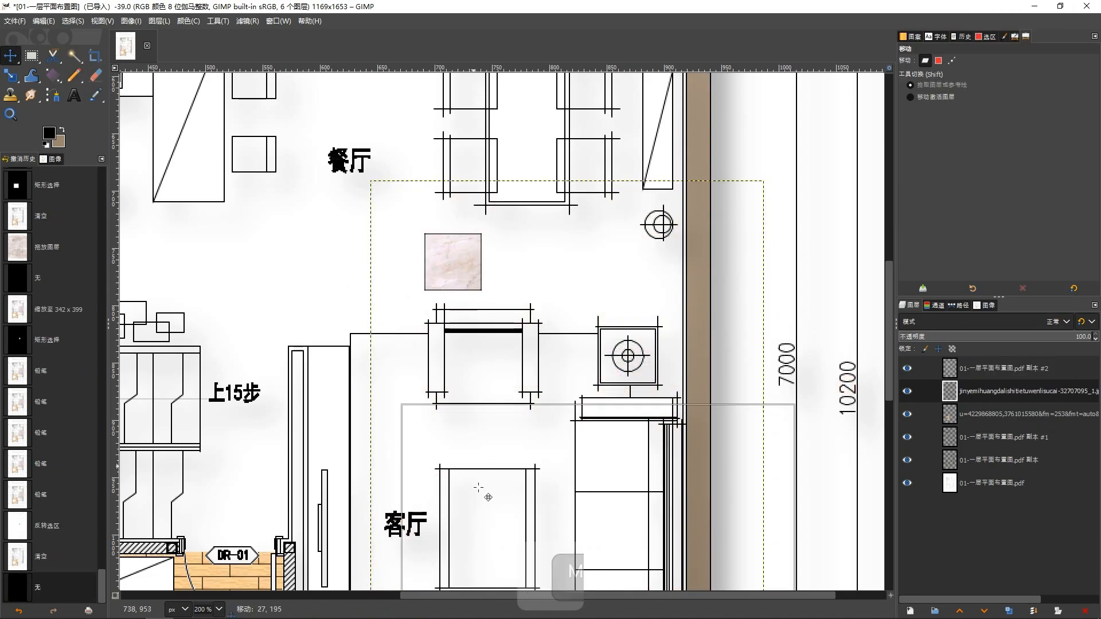
left_click_drag(458, 268, 488, 485)
scroll(508, 379, "down", 2)
left_click_drag(459, 319, 385, 438)
scroll(386, 437, "up", 5)
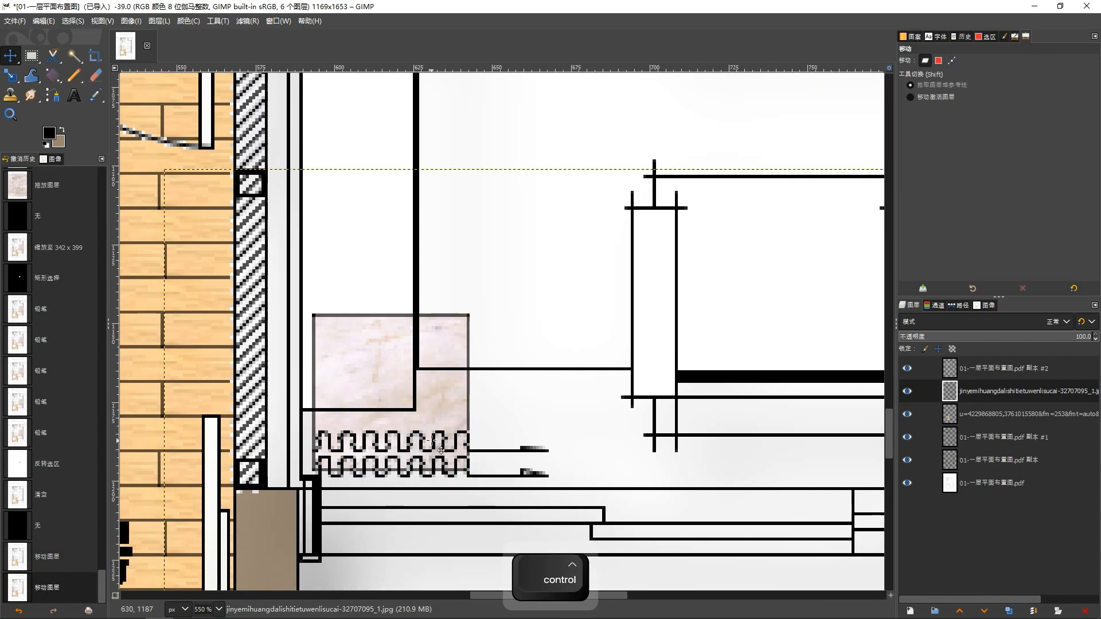
key("Down")
key("Down")
key("Right")
key("Down")
key("Down")
key("Down")
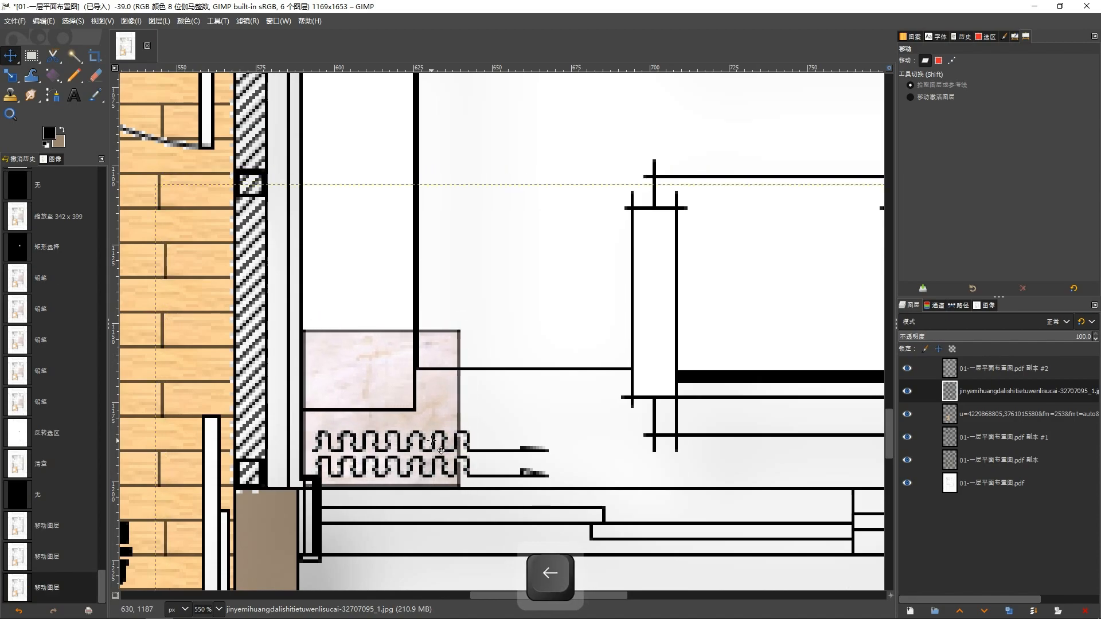
Step: Copy the marble tile, place the copy directly to its right with the border lines overlapping and anchor it
left_click_drag(571, 359, 491, 315)
key("ctrl+c")
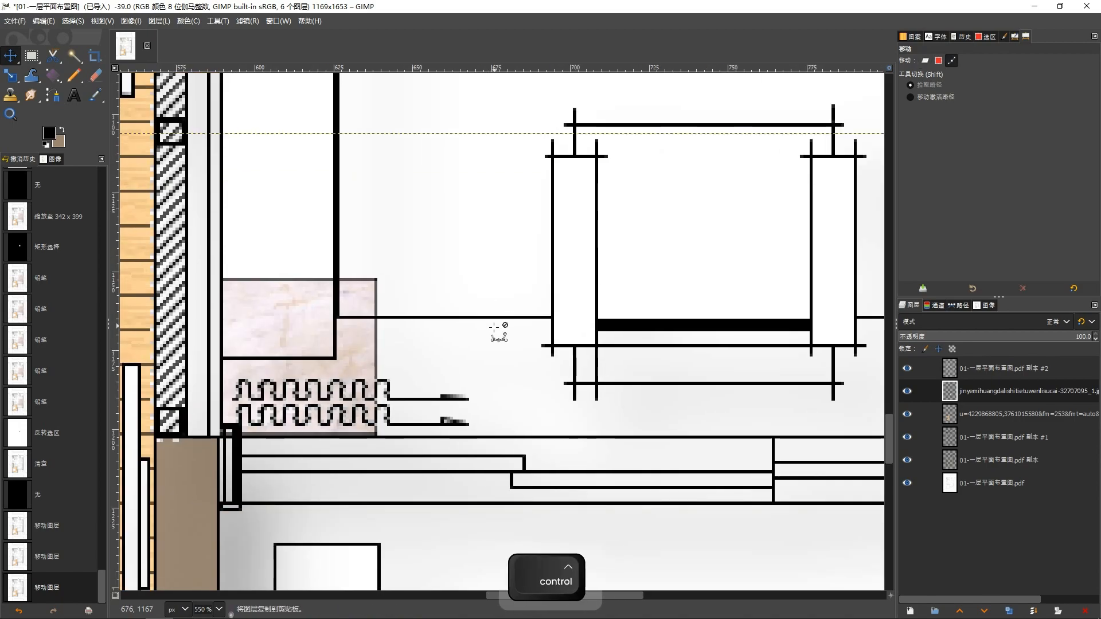
key("ctrl+v")
left_click(457, 370)
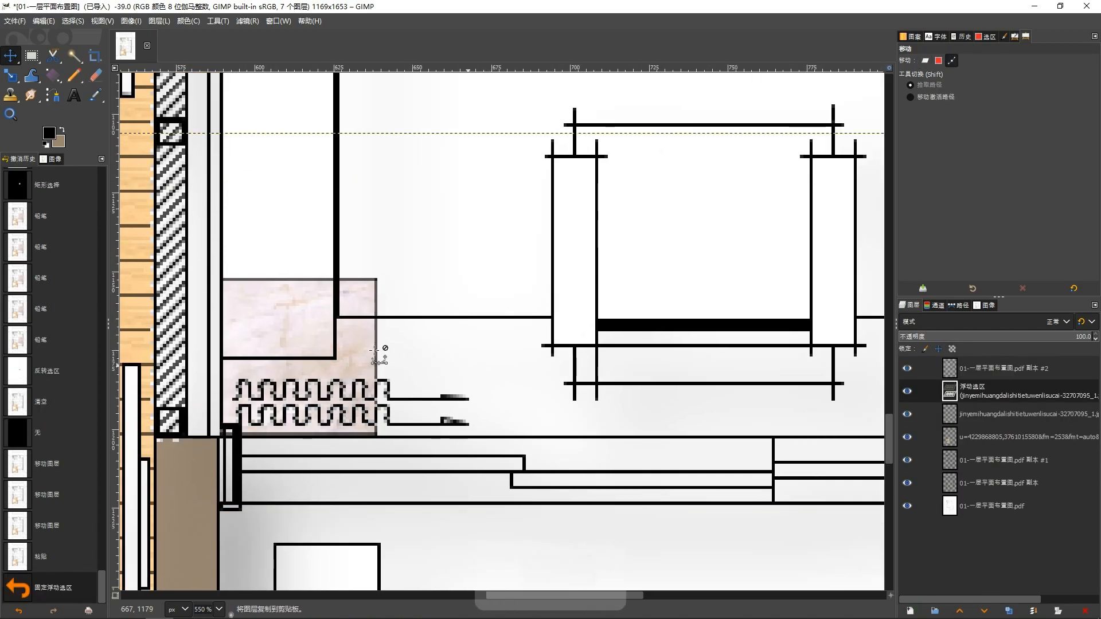
key("ctrl+z")
left_click_drag(359, 346, 513, 347)
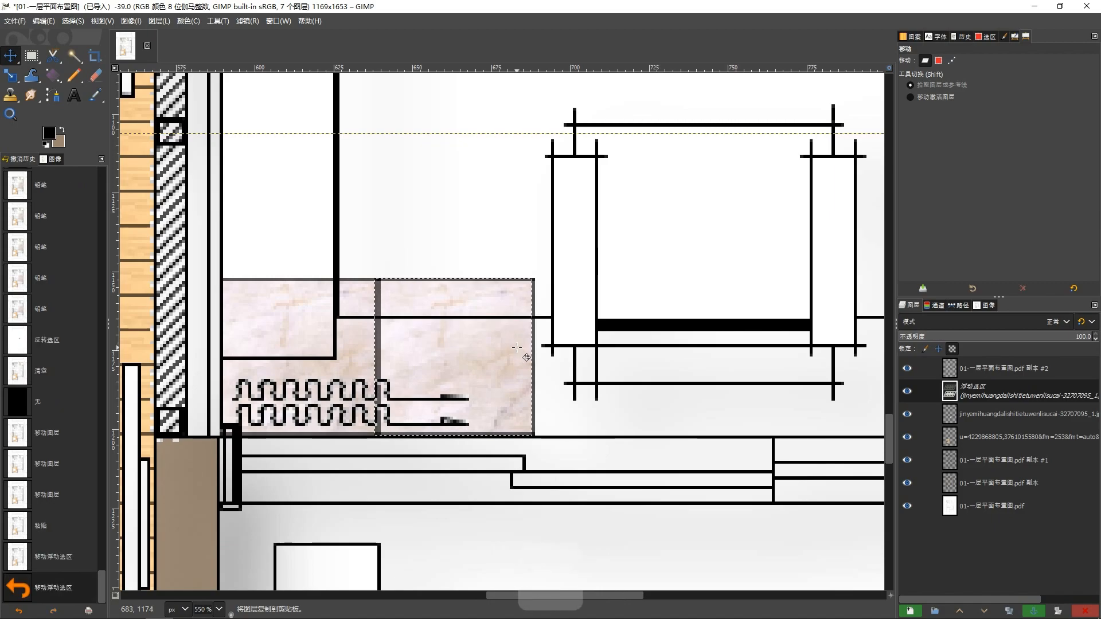
key("Left")
left_click(596, 336)
Step: Paste a copy of the two marble tiles and align it to their right to make a row of four
left_click_drag(629, 295, 590, 302)
key("ctrl+v")
left_click_drag(358, 355, 667, 349)
key("Down")
key("Left")
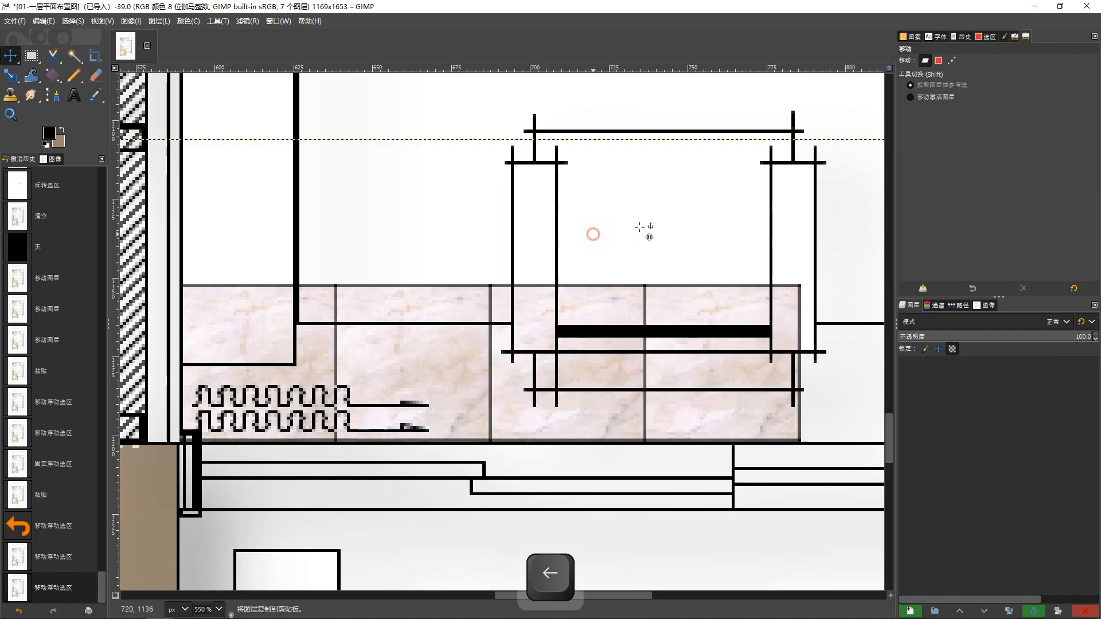
Step: Paste a copy of the four marble tiles, align it to their right to make a row of eight and anchor it
left_click(614, 233)
scroll(545, 250, "right", 4)
scroll(623, 276, "down", 3)
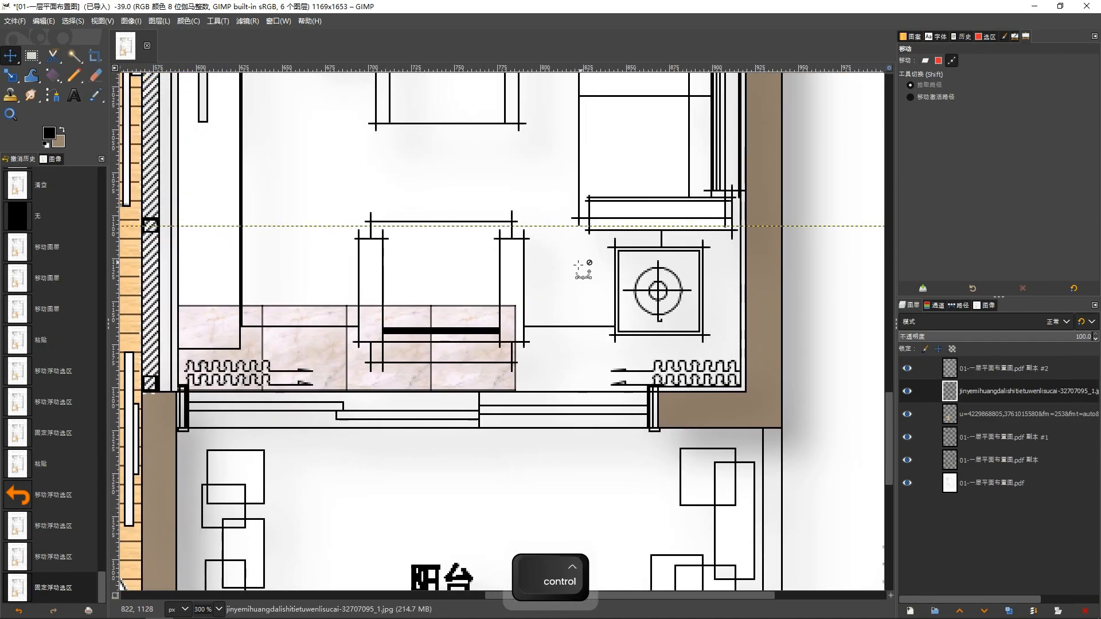
key("ctrl+v")
left_click_drag(375, 355, 716, 351)
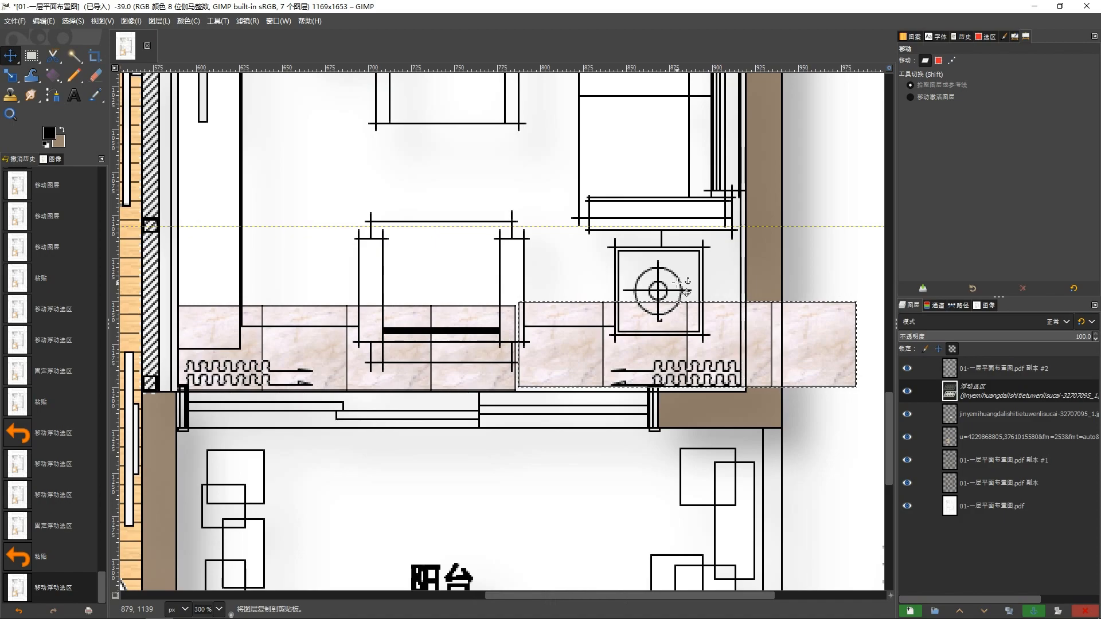
key("Down")
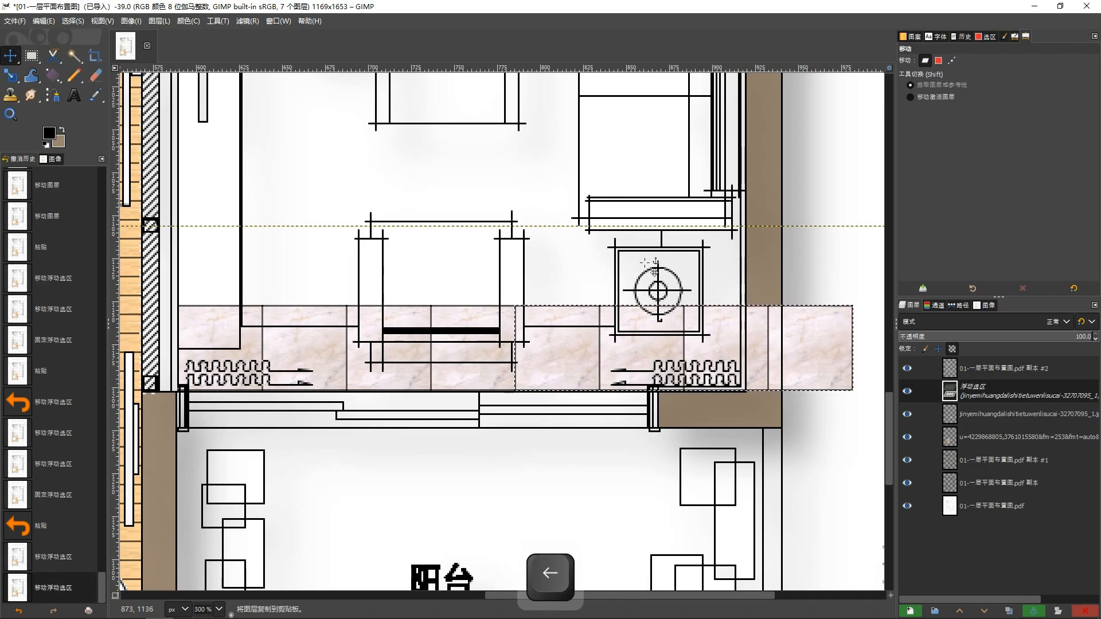
left_click(660, 275)
Step: Copy the row of eight marble tiles, place the copy directly above it with the border lines overlapping and anchor it
scroll(609, 258, "up", 2)
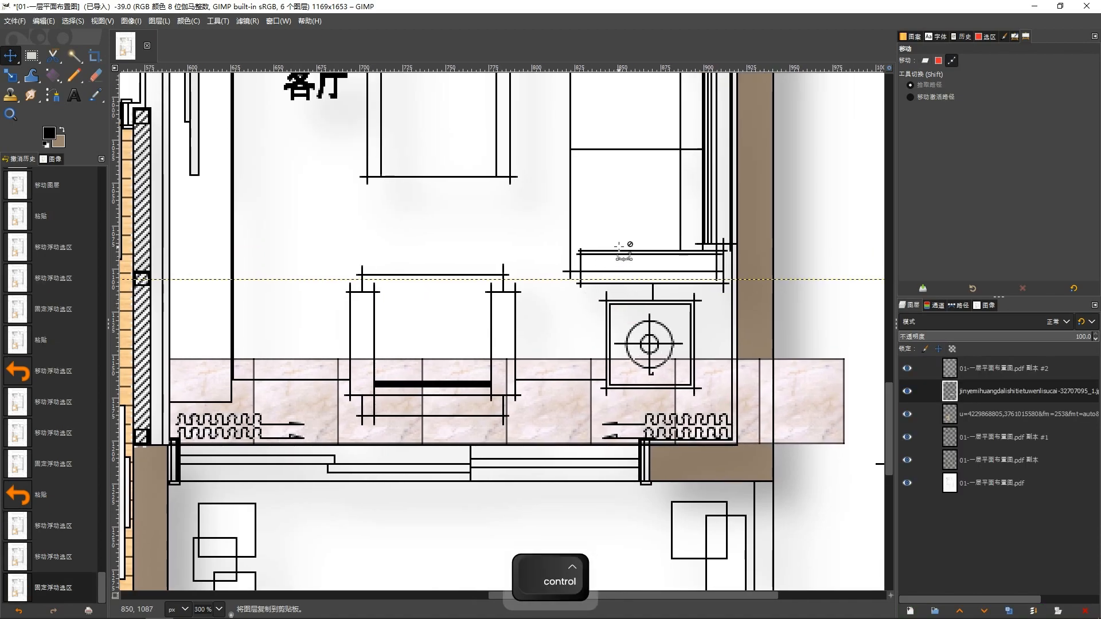
key("ctrl+c")
key("ctrl+v")
left_click_drag(484, 400, 484, 310)
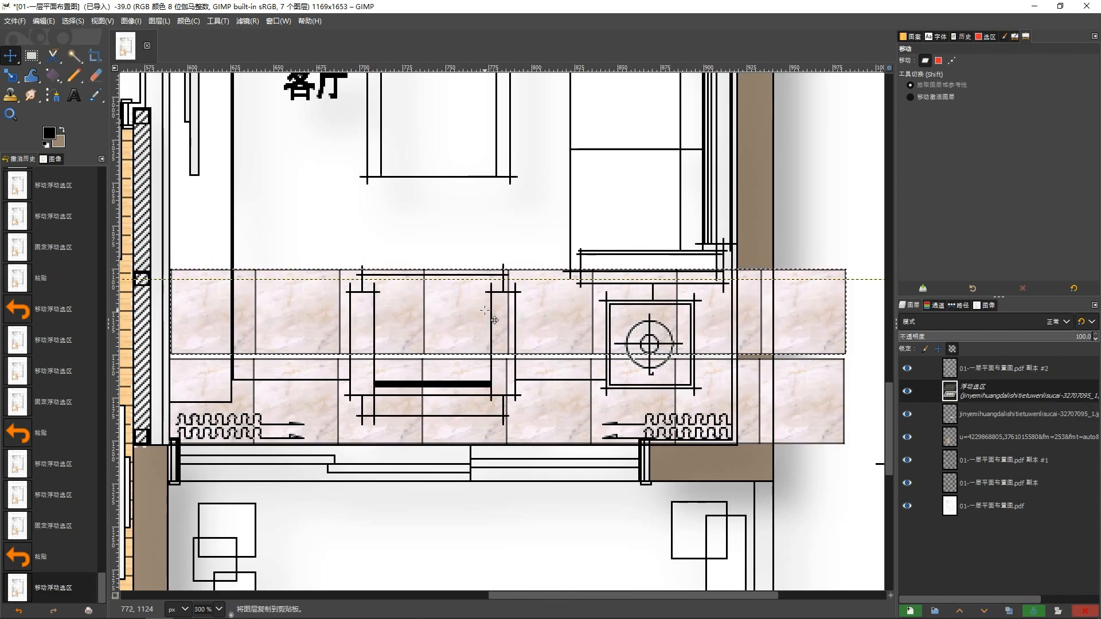
key("Down")
key("Down")
key("Down")
key("Left")
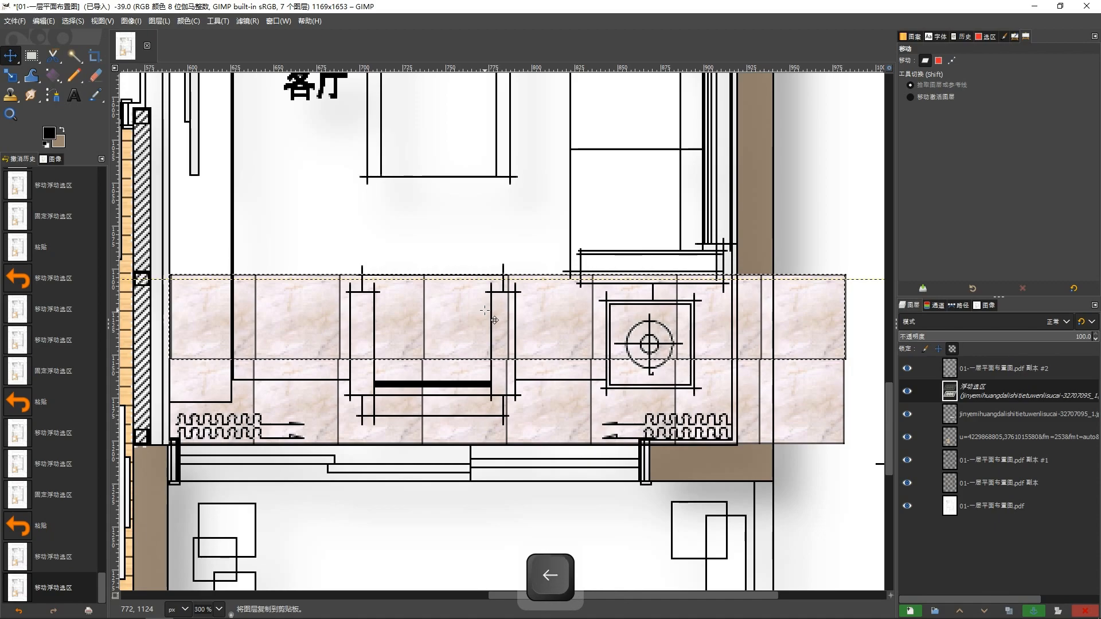
left_click(513, 256)
Step: Copy the two marble rows, align the copy flush above them to make four rows and anchor it
left_click_drag(529, 234, 520, 290)
key("ctrl+c")
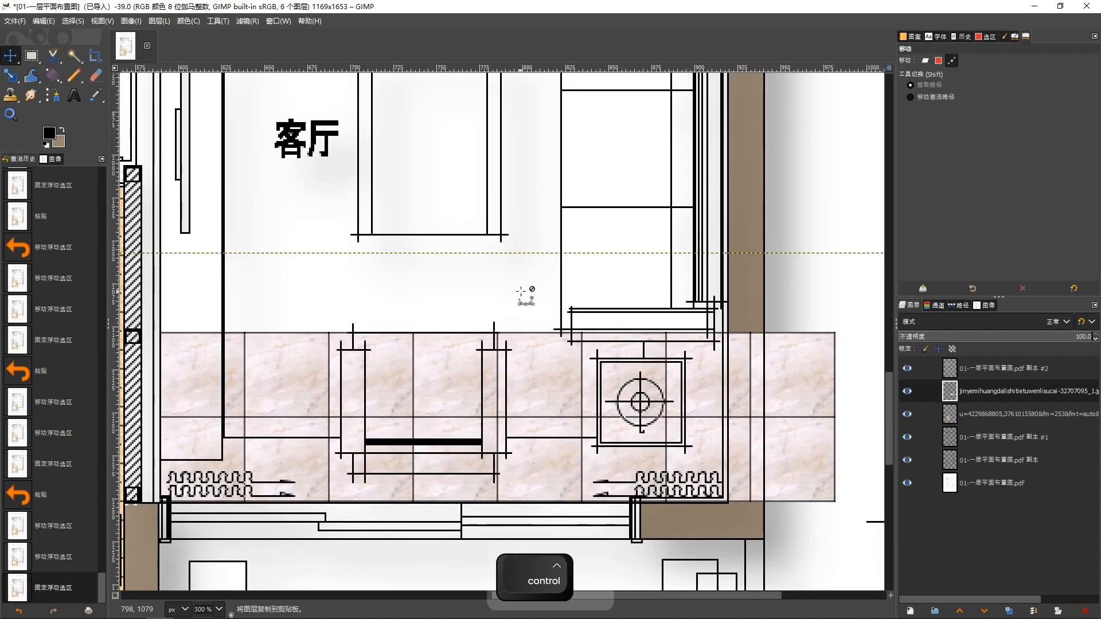
key("ctrl+v")
left_click_drag(469, 375, 476, 206)
key("Left")
key("Left")
key("Left")
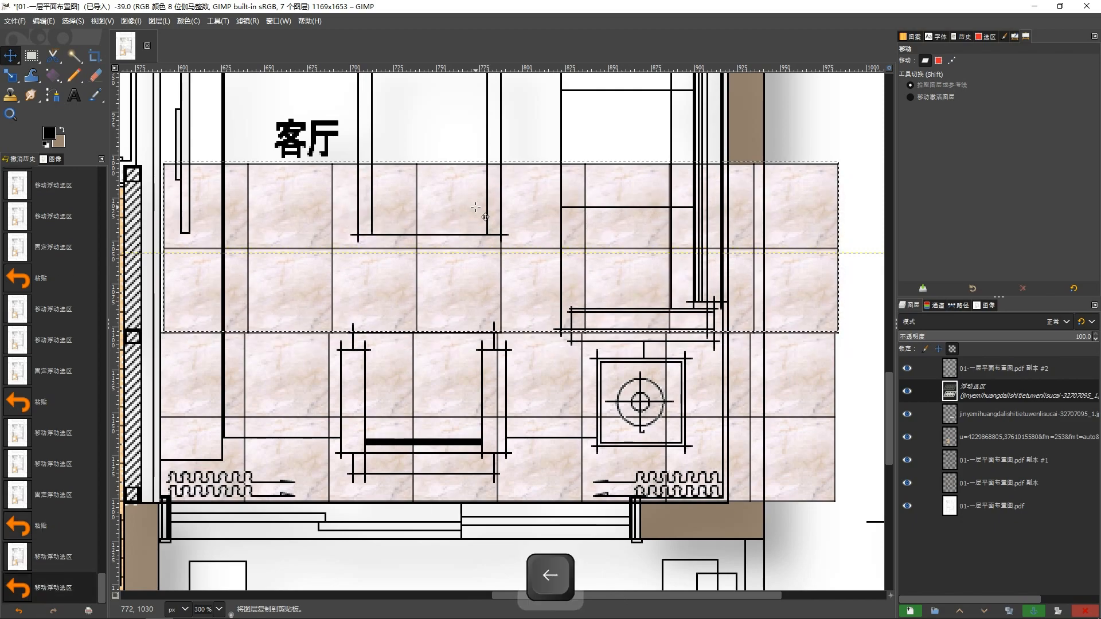
key("Left")
key("Down")
left_click(588, 339)
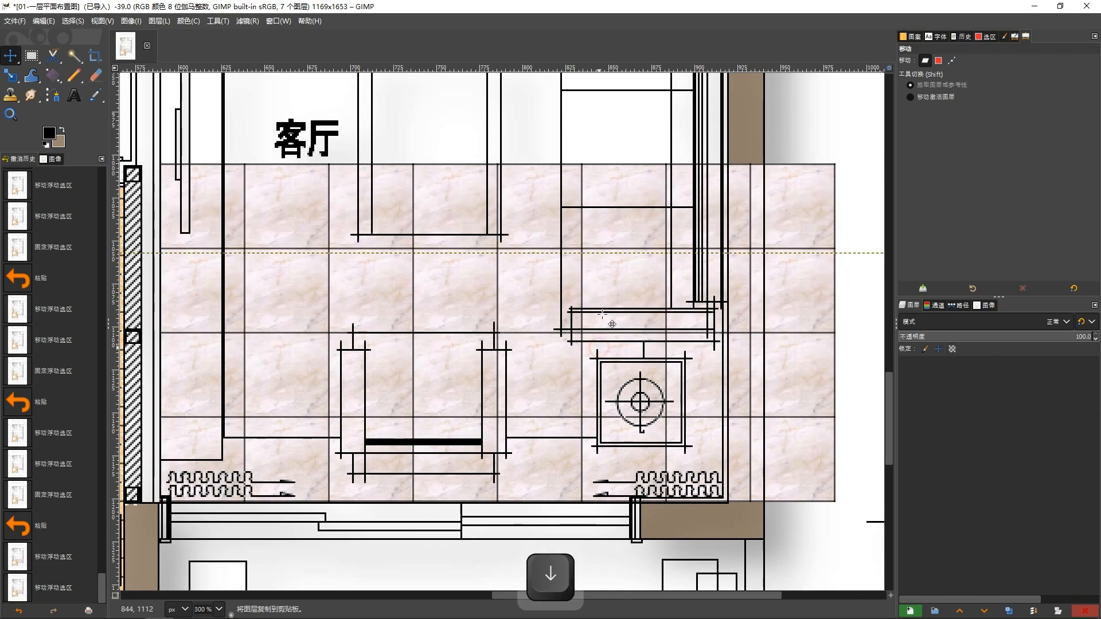
Step: Copy the four-row marble block, align the copy above it over the upper half of the living room and anchor it
scroll(607, 133, "down", 1)
left_click_drag(608, 134, 588, 286)
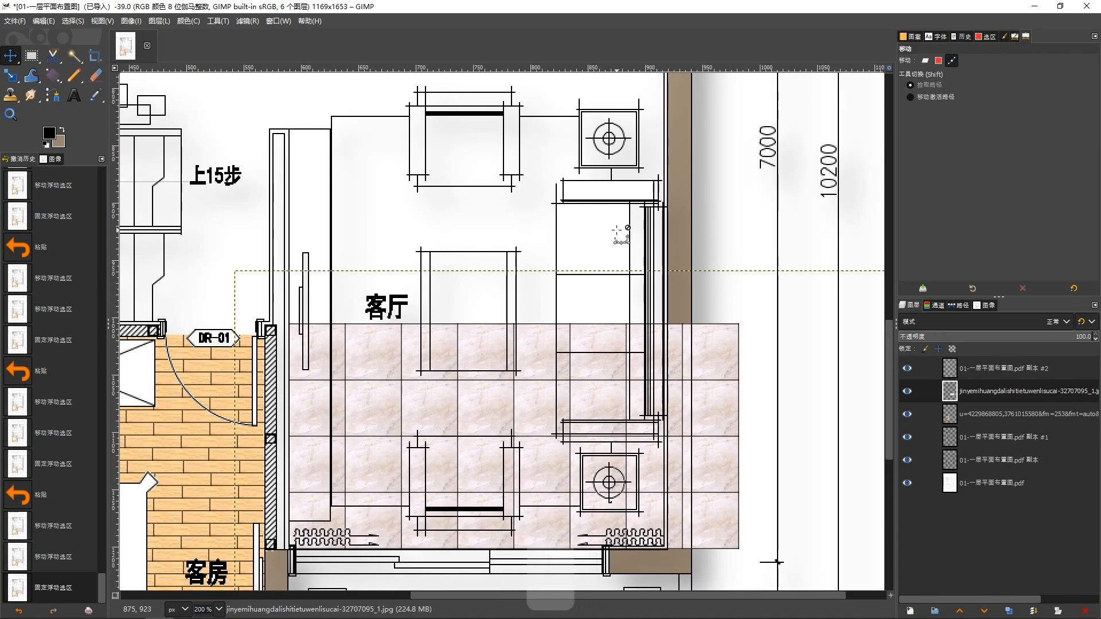
key("ctrl+c")
key("ctrl+v")
key("ctrl+v")
left_click_drag(519, 360, 504, 182)
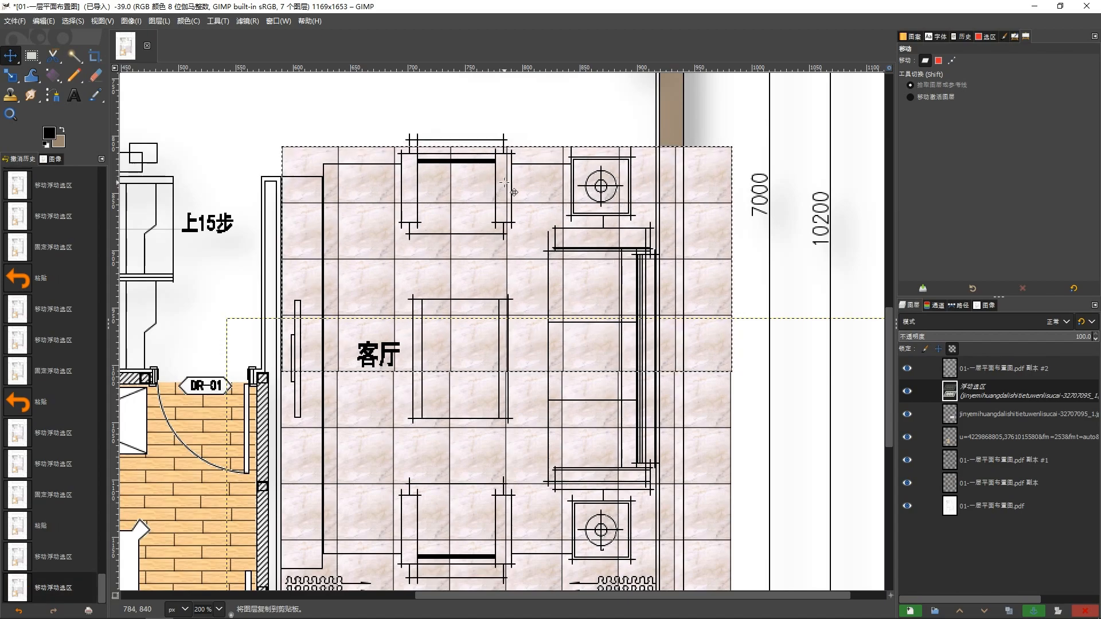
left_click_drag(706, 233, 678, 314)
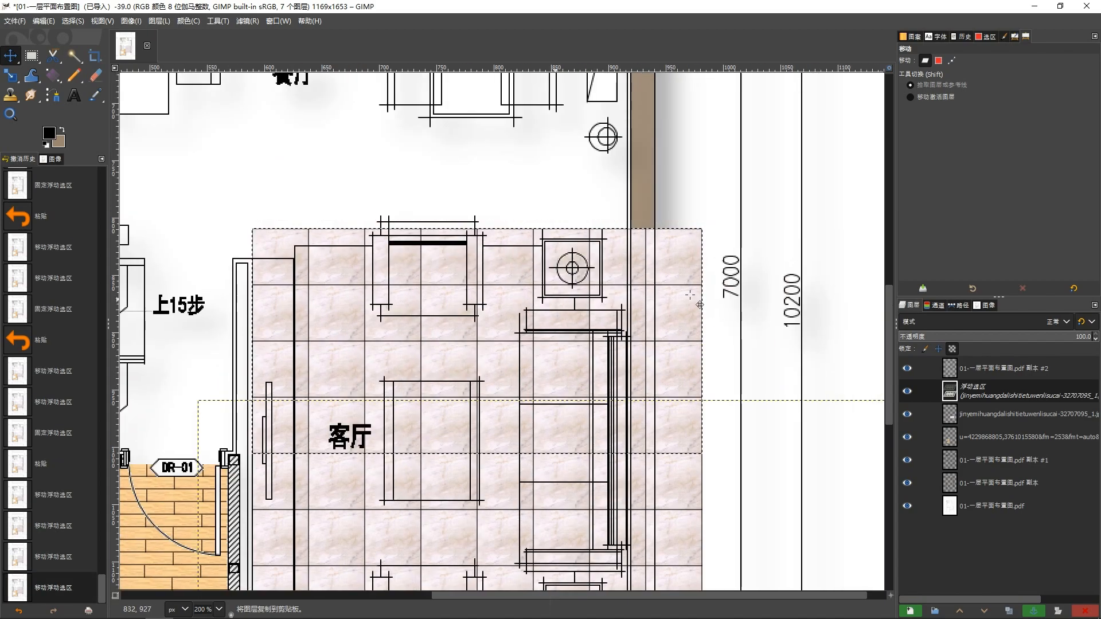
left_click(727, 255)
Step: Paste another four-row marble block directly above the living room tiles to cover the lower dining room and anchor it
left_click_drag(664, 216, 647, 257)
scroll(580, 178, "down", 2)
mouse_move(575, 204)
left_mouse_down()
mouse_move(567, 280)
mouse_move(569, 219)
left_mouse_up()
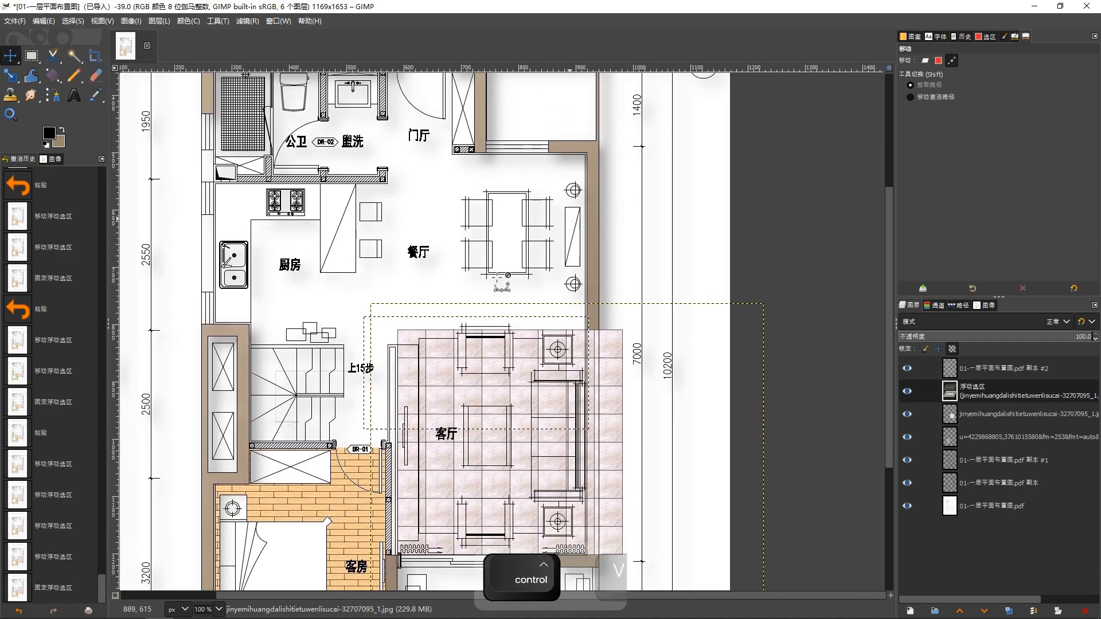
key("ctrl+v")
left_click_drag(486, 381, 530, 279)
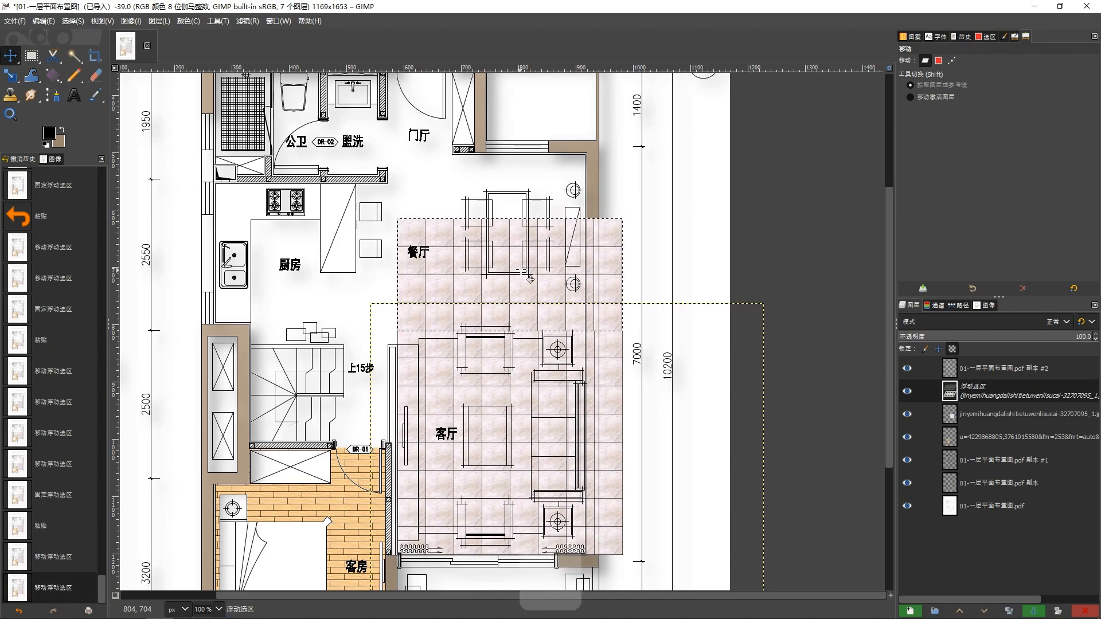
key("Right")
left_click(675, 278)
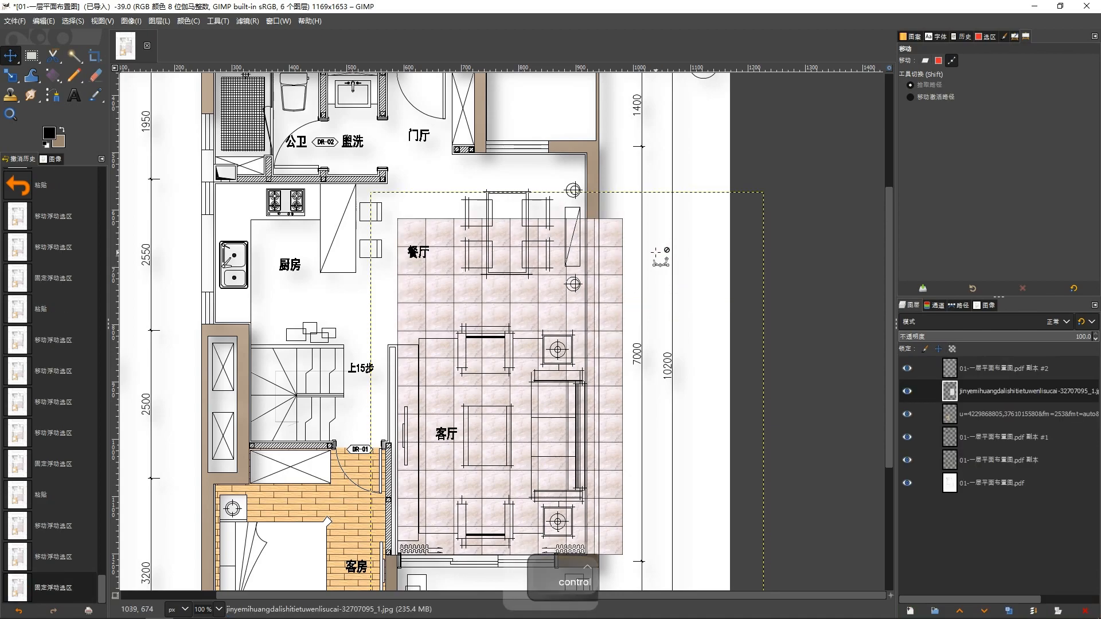
Step: Paste a four-row marble block over the staircase, flush with the living room tiles and their grid lines, and anchor it
key("ctrl+v")
left_click_drag(519, 328, 273, 325)
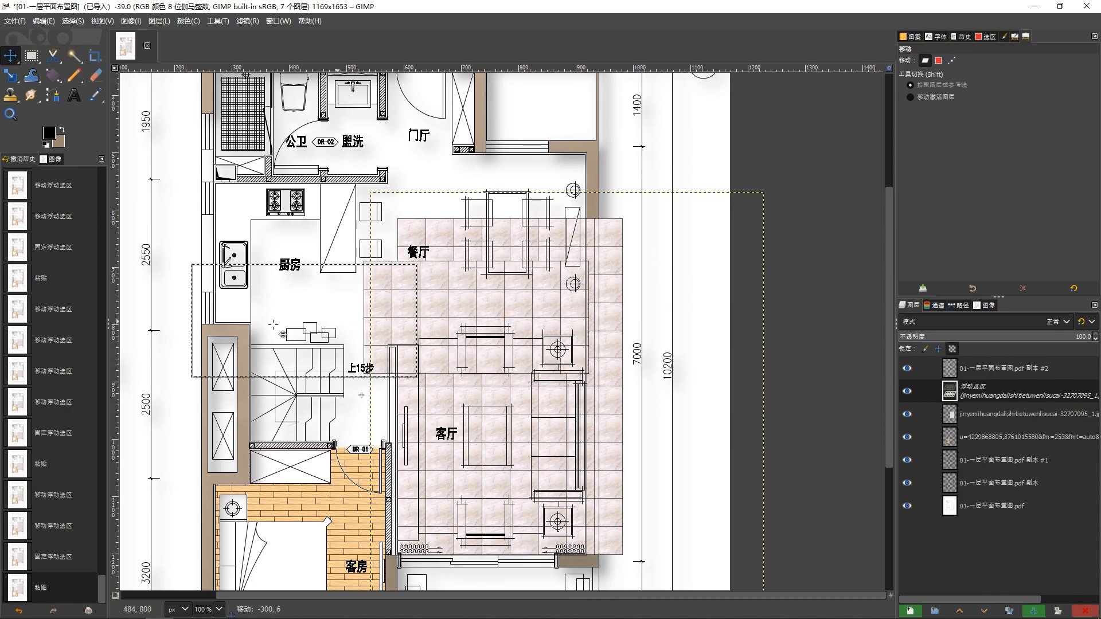
left_click_drag(260, 275, 319, 392)
key("Down")
key("Down")
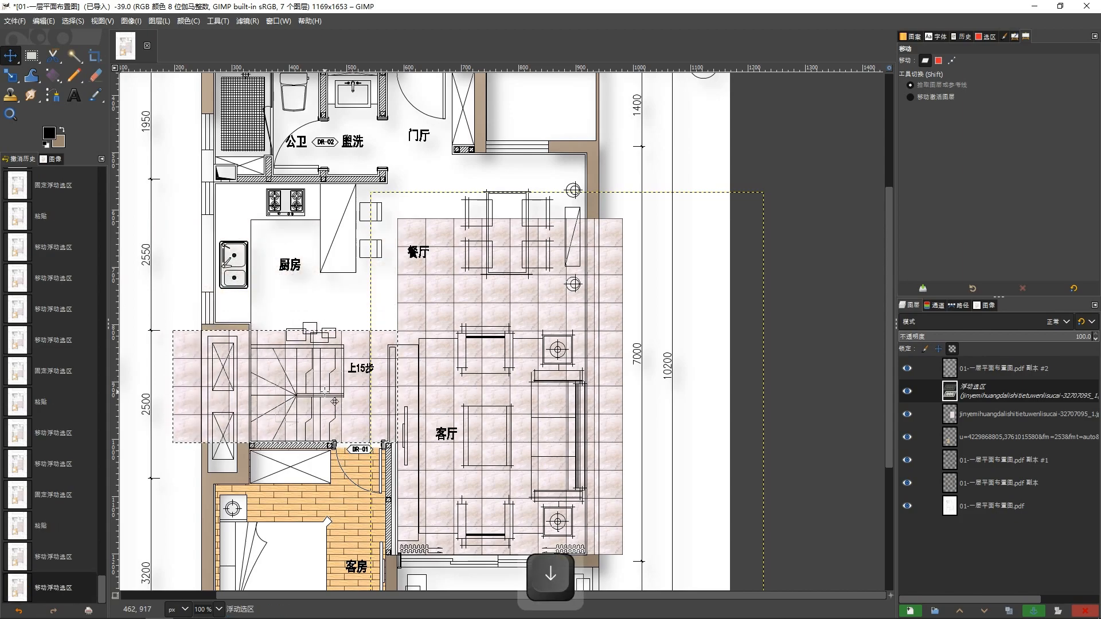
left_click(527, 390)
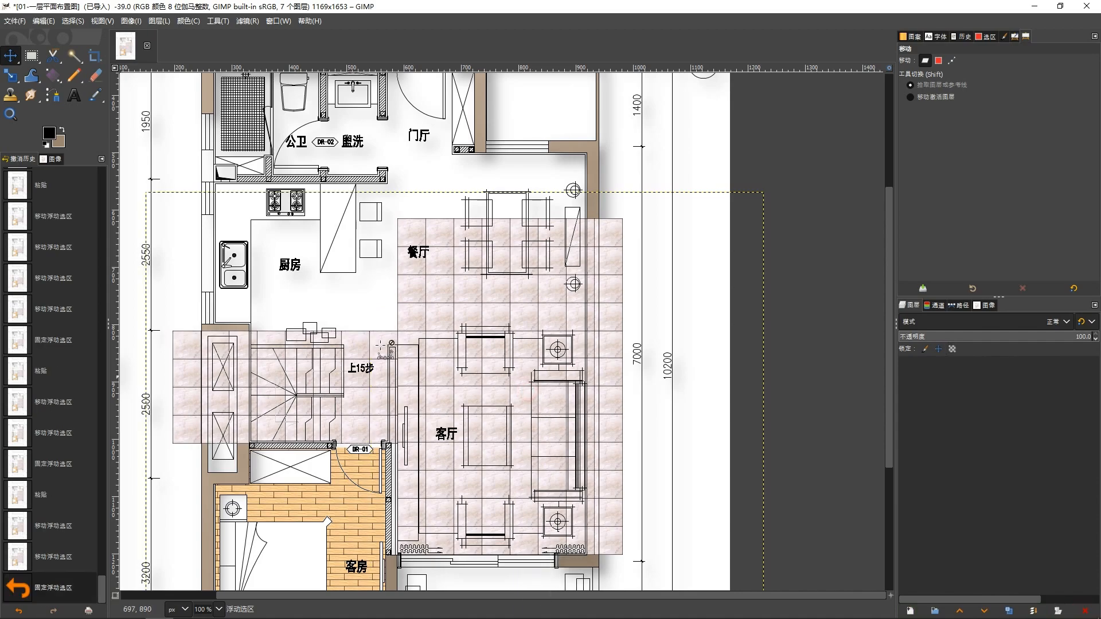
Step: Paste a four-row marble block over the kitchen, nudge it flush with the dining room and staircase tiles and anchor it
scroll(379, 346, "up", 2, "ctrl")
scroll(456, 321, "down", 3, "ctrl")
scroll(506, 319, "up", 1)
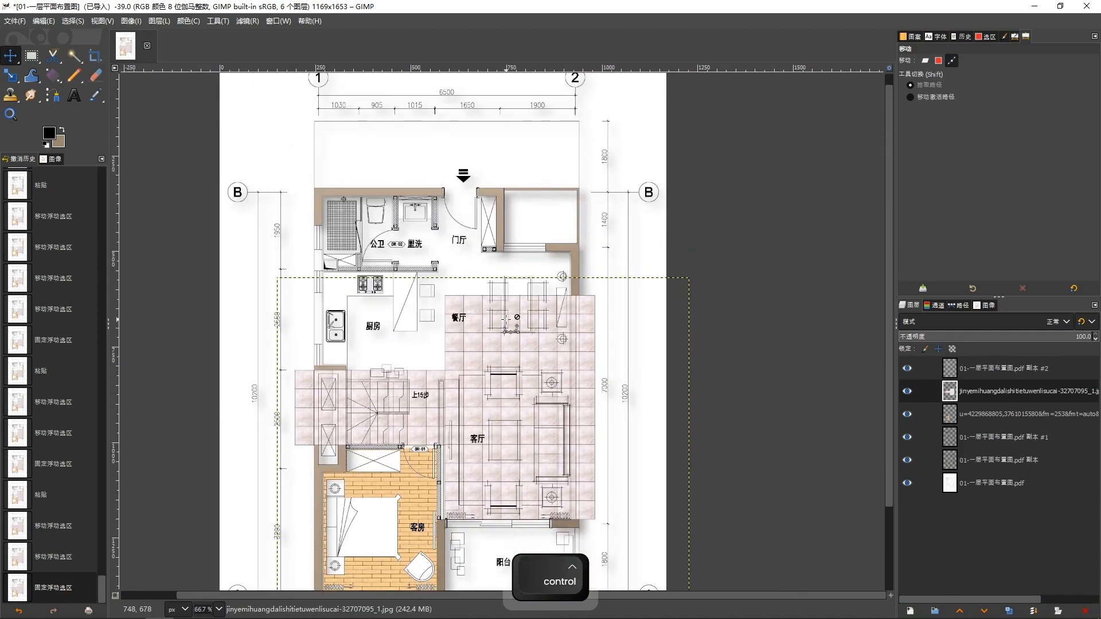
key("ctrl+v")
left_click_drag(376, 299, 367, 319)
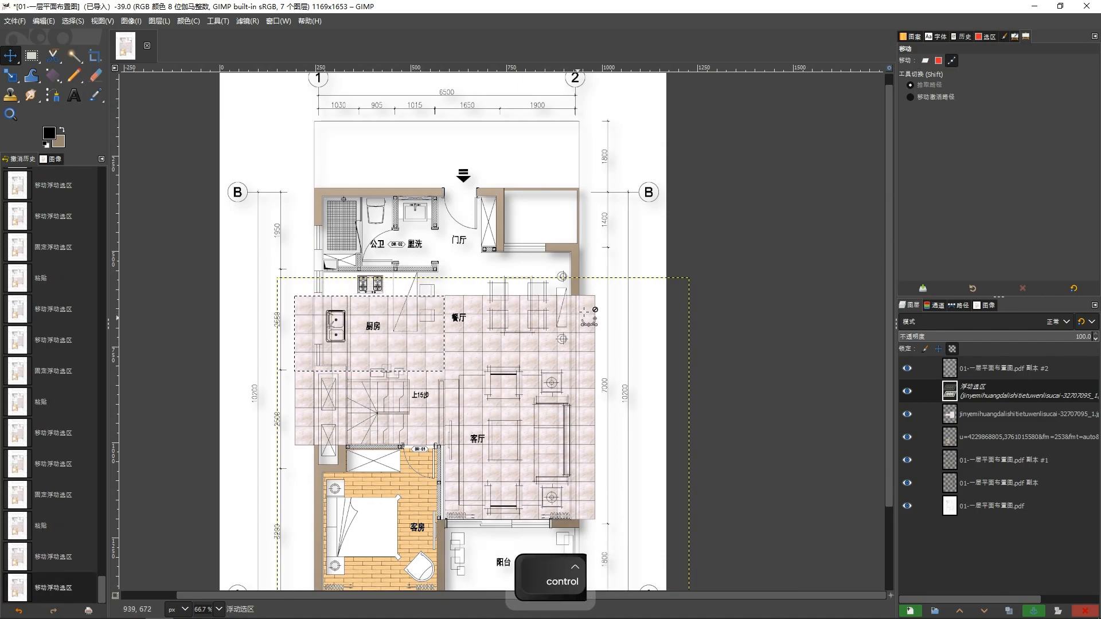
scroll(470, 331, "up", 2, "ctrl")
scroll(440, 390, "up", 1, "ctrl")
key("Up")
key("Right")
key("Right")
key("Up")
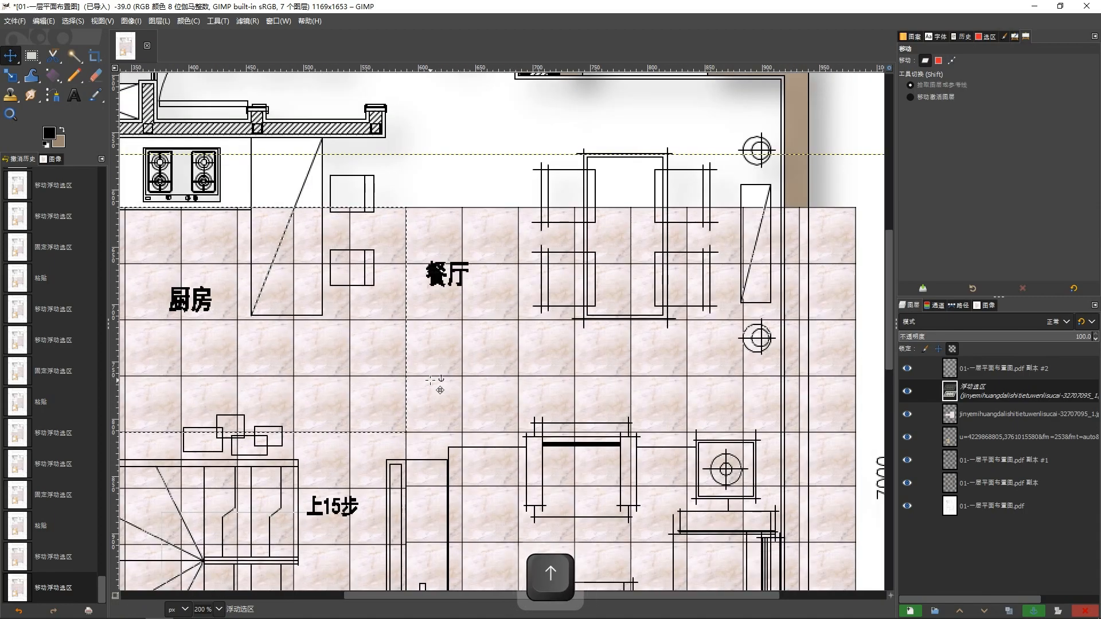
key("ctrl+h")
Step: Paste a four-row marble block over the upper dining room and entrance hall, aligned to the tile grid below, and anchor it
scroll(460, 358, "up", 4)
scroll(459, 358, "right", 1)
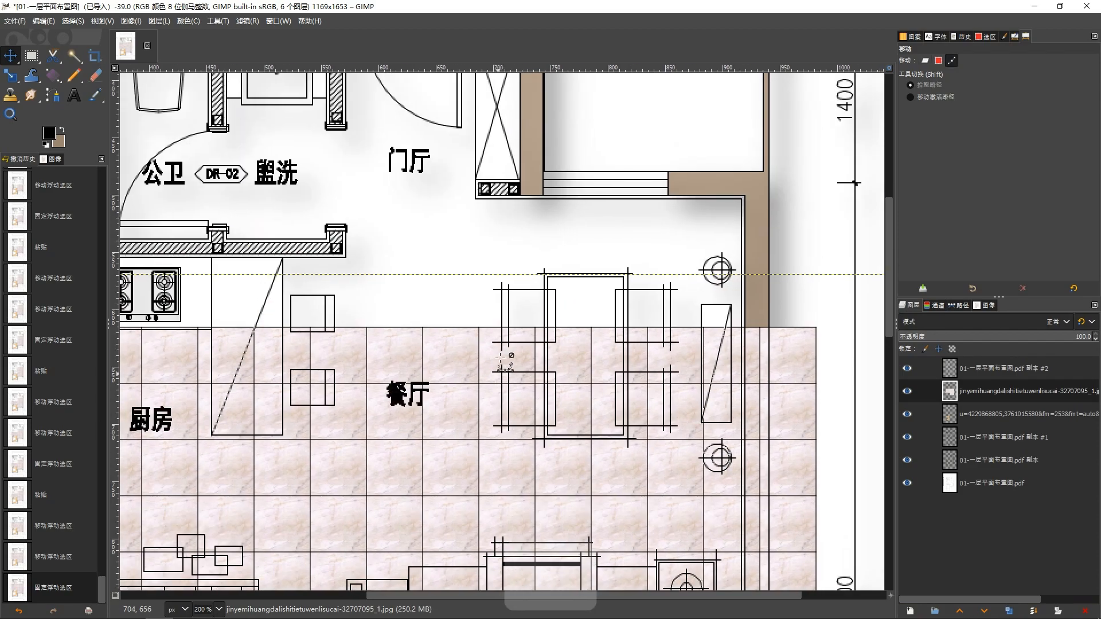
key("ctrl+v")
scroll(533, 286, "down", 1, "ctrl")
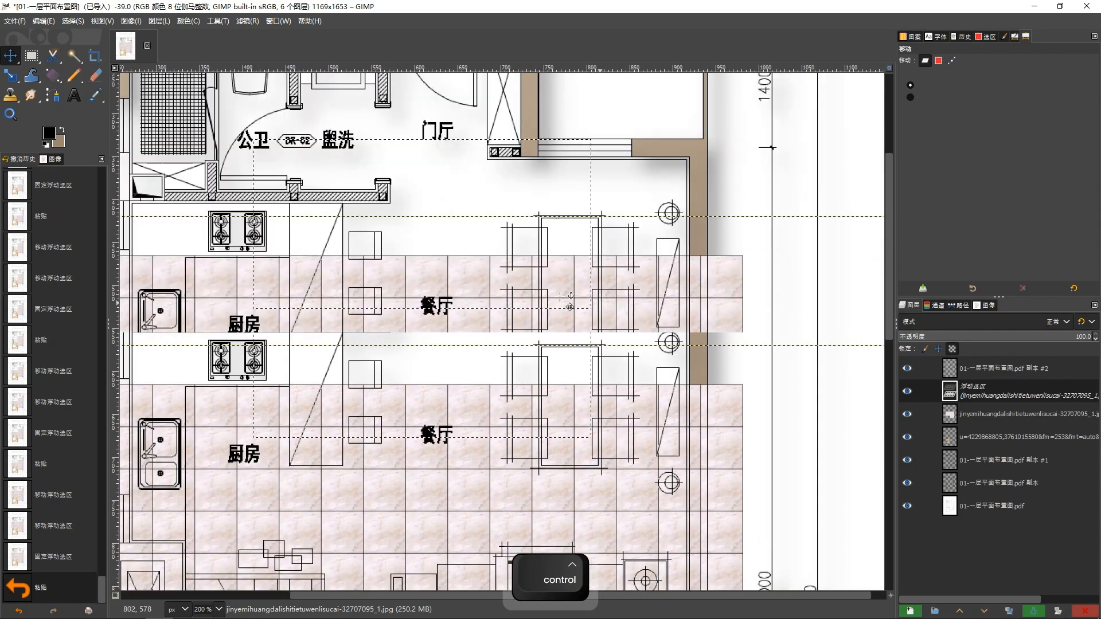
left_click_drag(543, 231, 518, 282)
left_click_drag(429, 255, 541, 205)
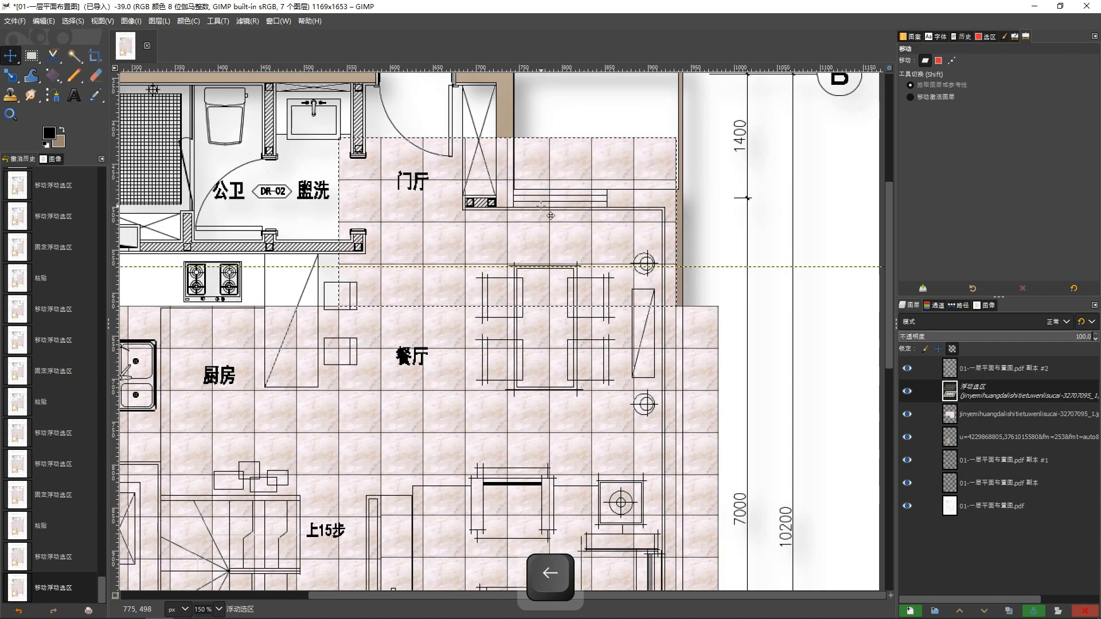
left_click(498, 357)
Step: Paste a four-row marble block over the entrance door, nudge it down flush with the hall tiles and anchor it
scroll(504, 321, "up", 5)
scroll(504, 321, "right", 1)
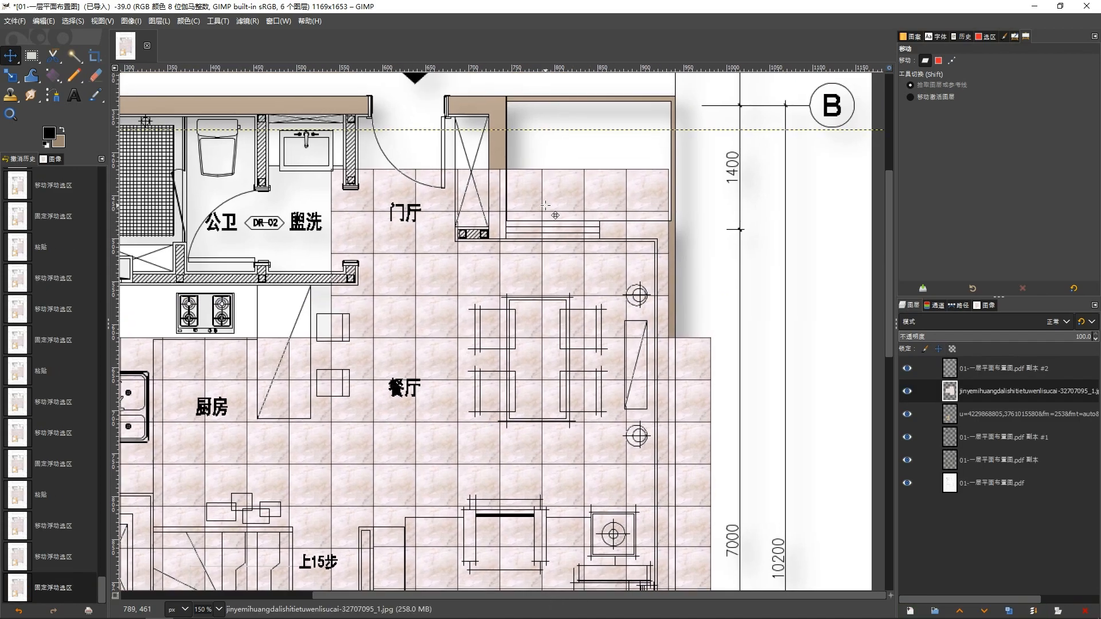
scroll(515, 275, "up", 2)
key("ctrl+v")
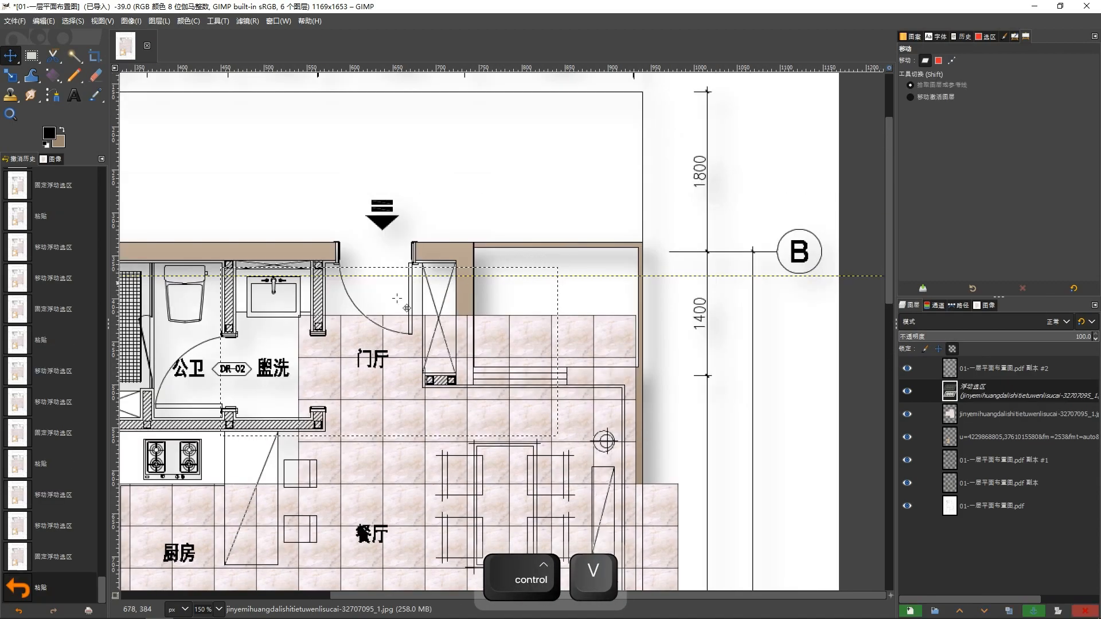
left_click_drag(424, 276, 481, 192)
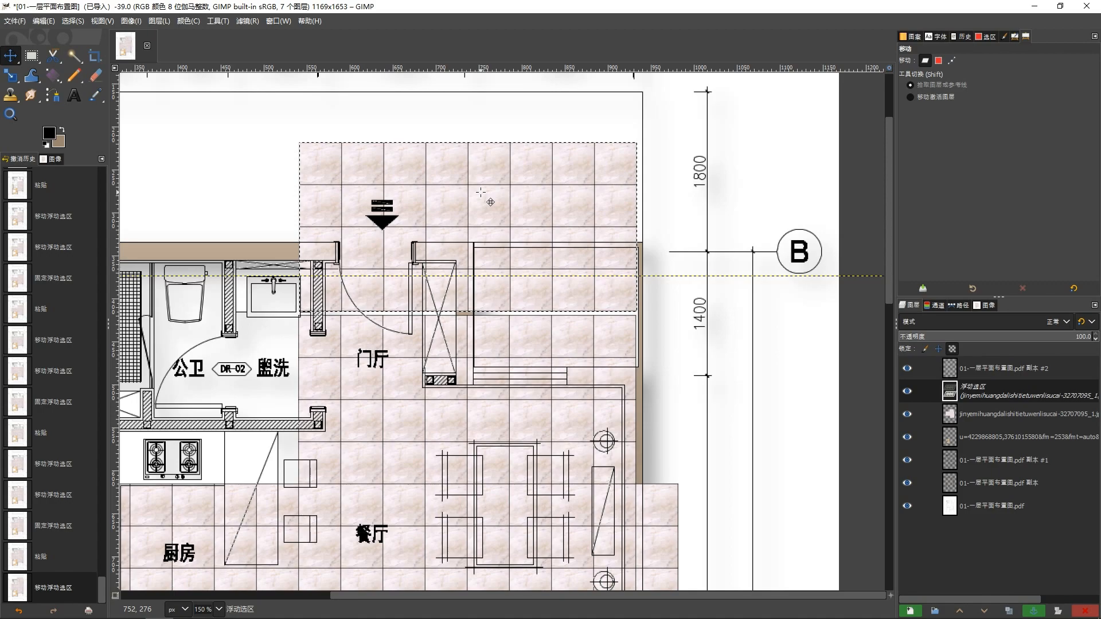
key("Down")
key("Down")
key("Down")
key("Down")
key("Down")
left_click(576, 370)
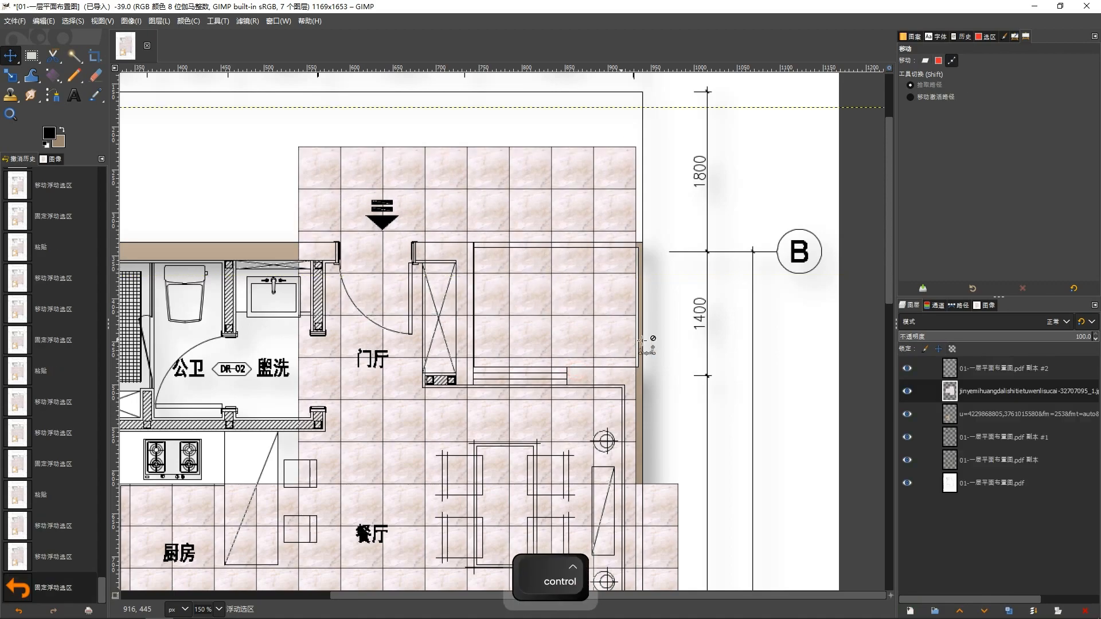
Step: Fuzzy-select the connected floor area on the 副本 #2 layer, invert the selection, delete the excess from the marble layer and deselect
scroll(642, 344, "down", 1)
left_click(958, 370)
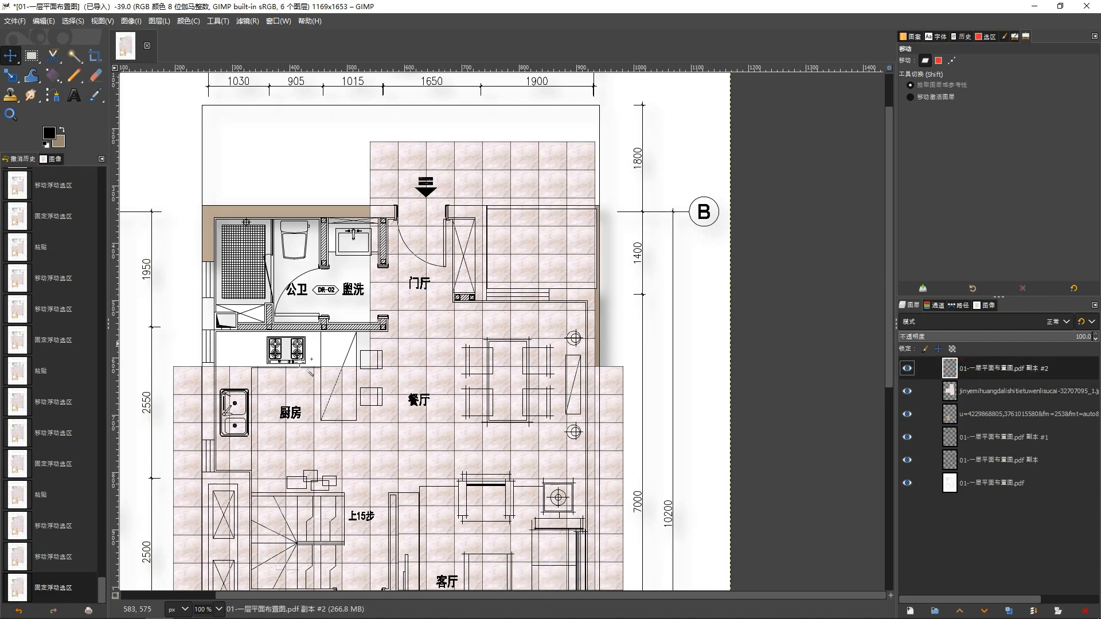
key("u")
left_click(427, 249)
left_click(427, 249)
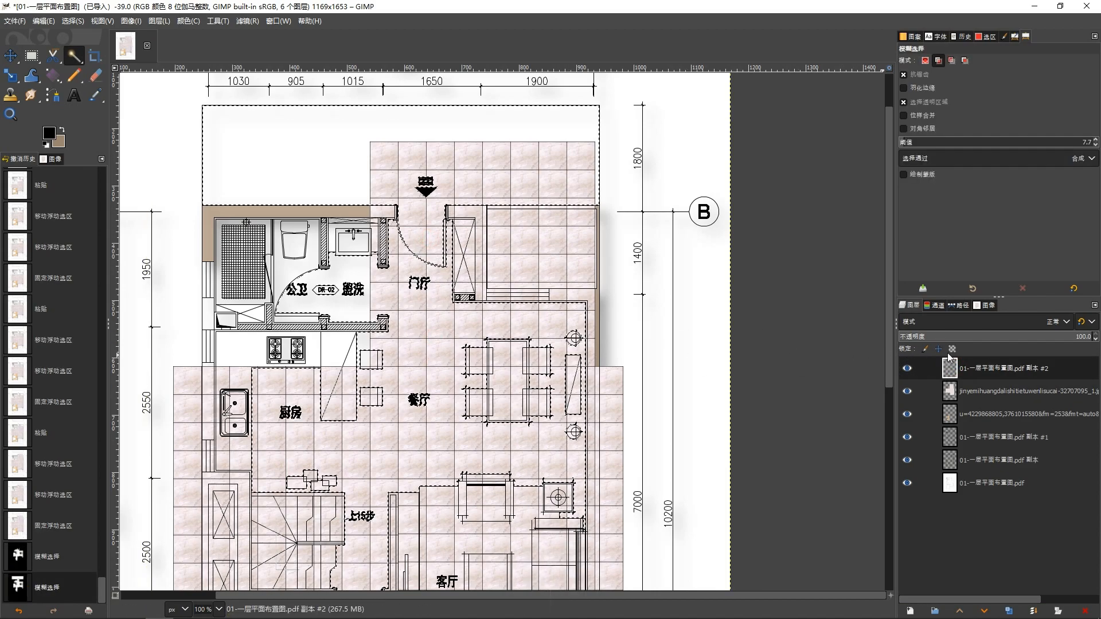
left_click(958, 390)
key("ctrl+i")
key("Delete")
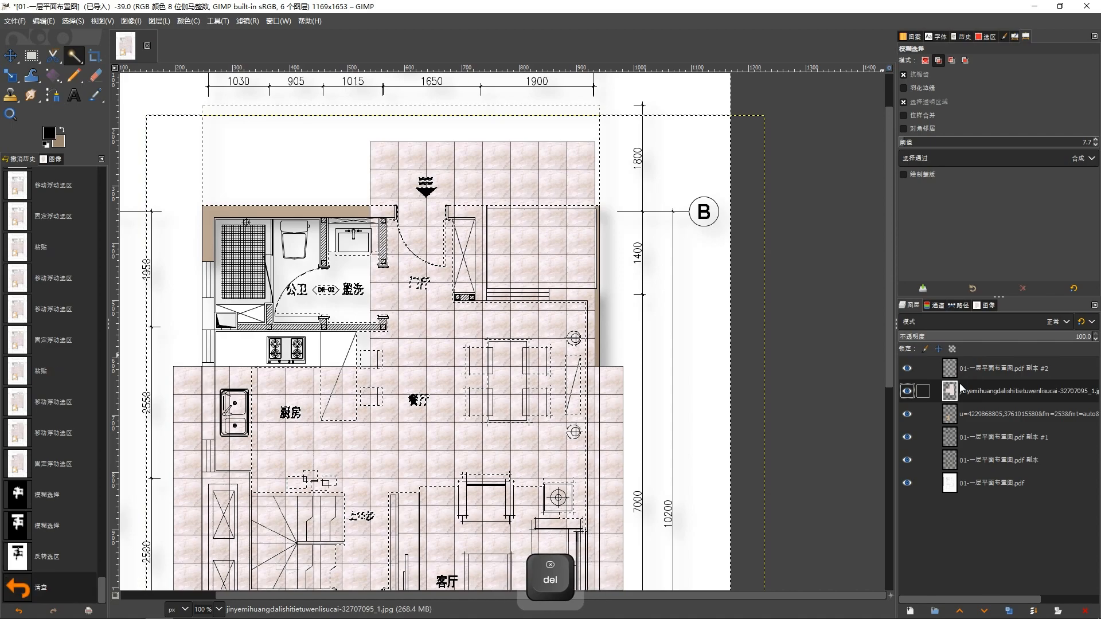
key("ctrl+shift+a")
Step: Draw a rectangular selection around the marble tiles outside the entrance door and delete them
key("r")
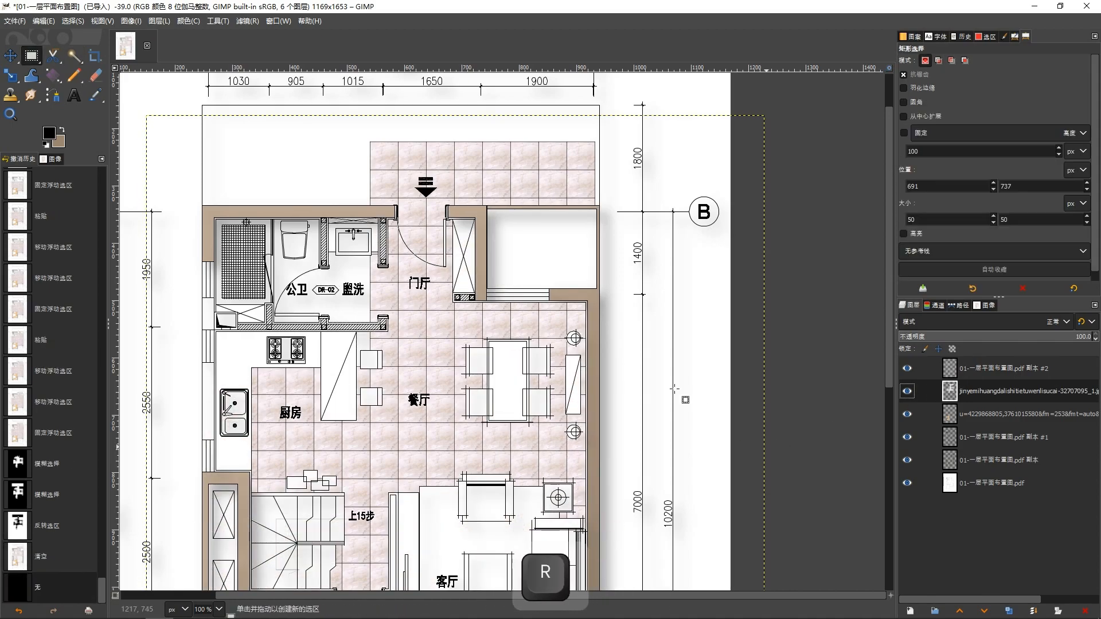
left_click_drag(608, 200, 627, 212)
key("Delete")
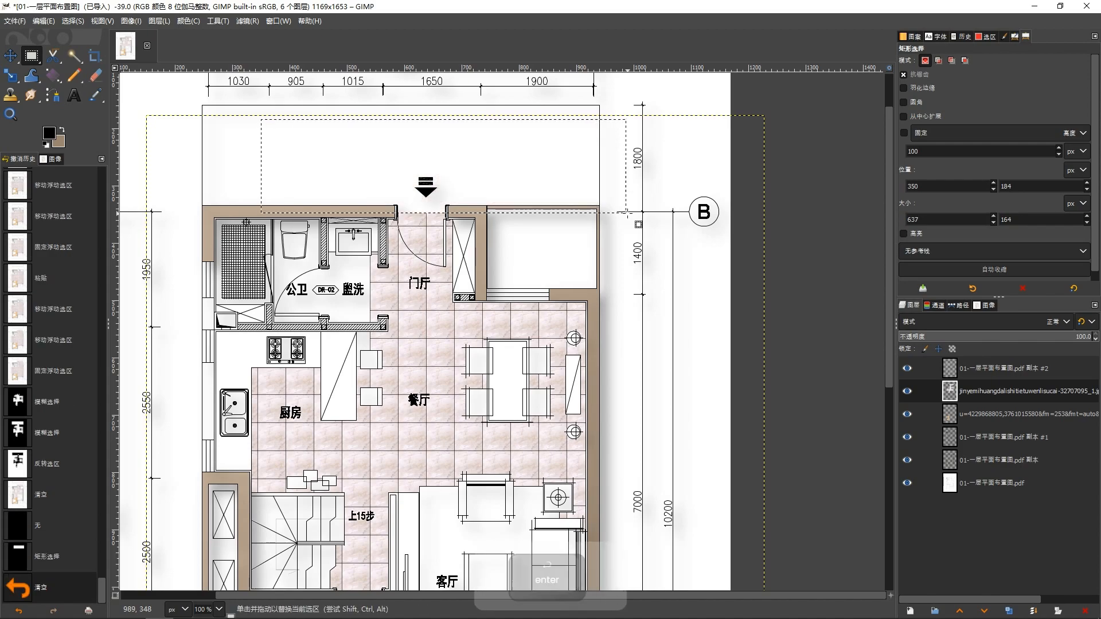
scroll(654, 324, "down", 5)
scroll(408, 359, "left", 2)
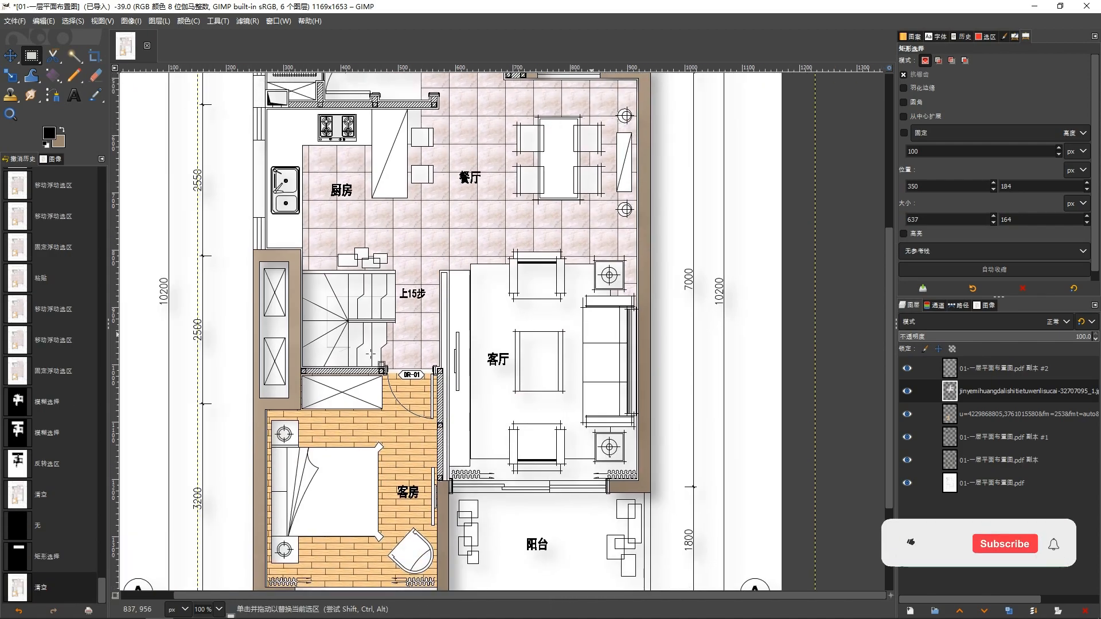
scroll(457, 379, "up", 2)
scroll(364, 376, "up", 2)
scroll(365, 377, "down", 5)
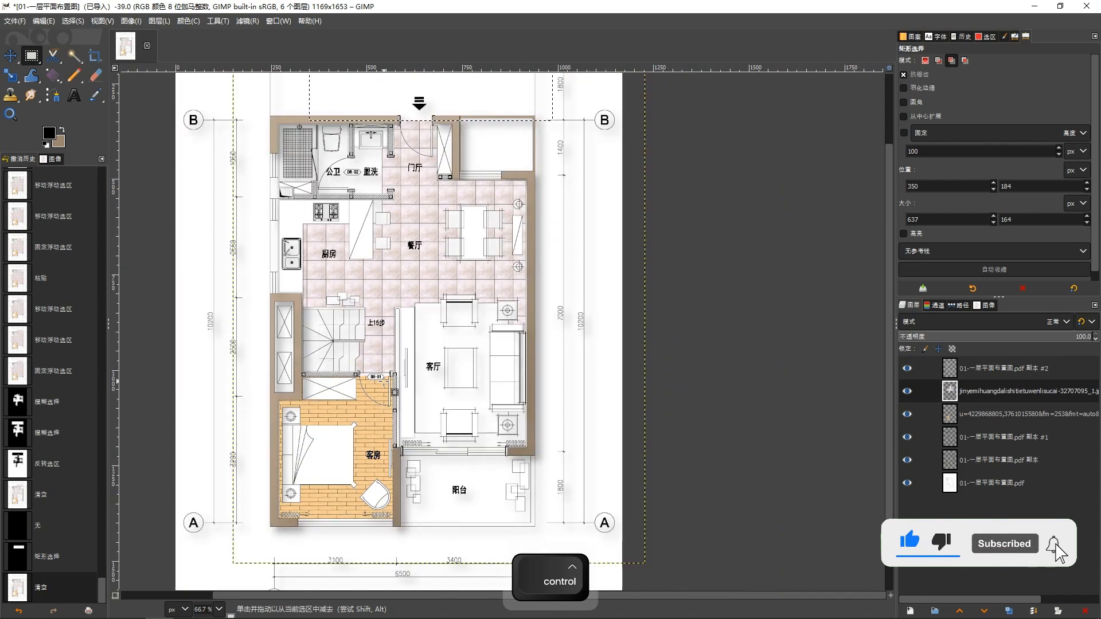
Step: Undo the entrance-door and excess marble deletions, the deselection and the selection inversion, returning to the fuzzy-selected floor area
scroll(437, 427, "up", 3)
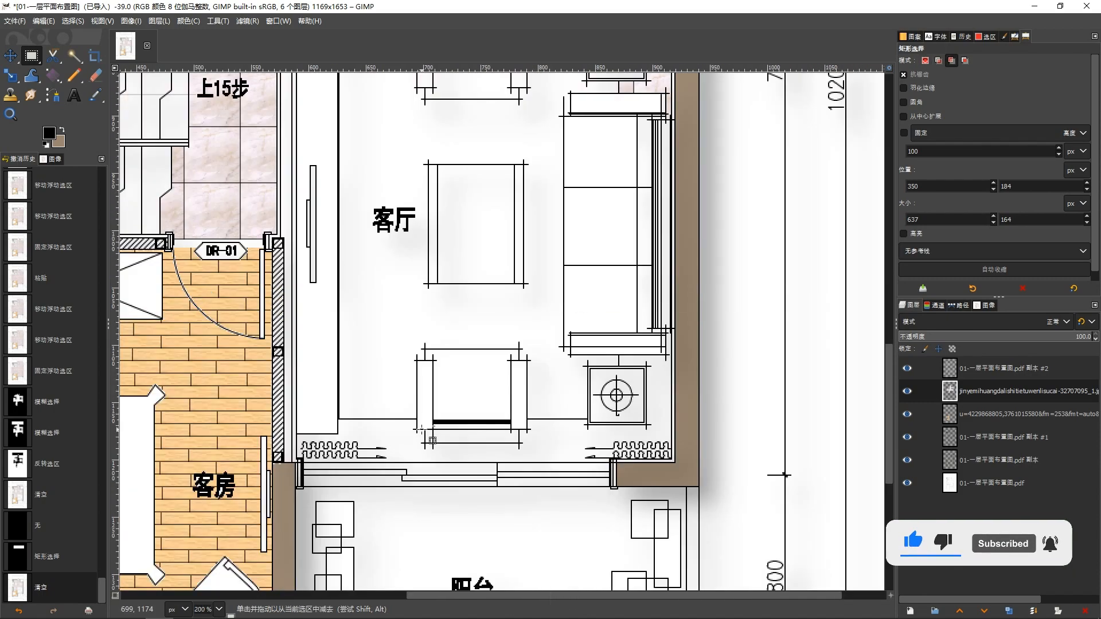
key("ctrl+z")
key("ctrl+z")
key("ctrl+z")
key("ctrl+z")
key("ctrl+z")
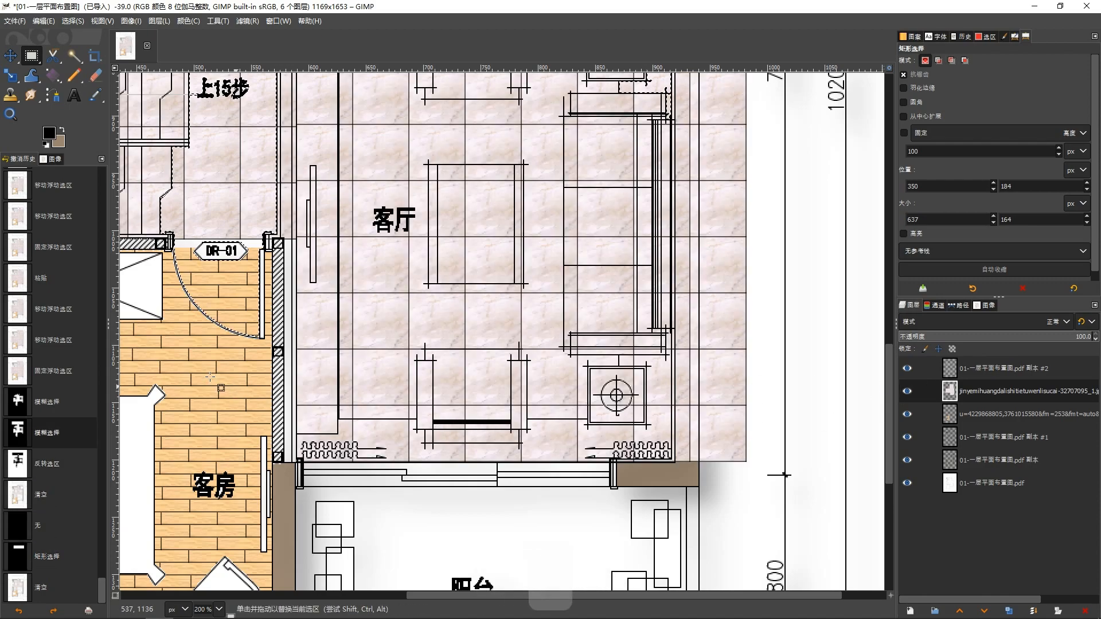
Step: Add the floor strip surrounding the living room's rug and furniture to the fuzzy selection, using the 副本 #2 layer
key("u")
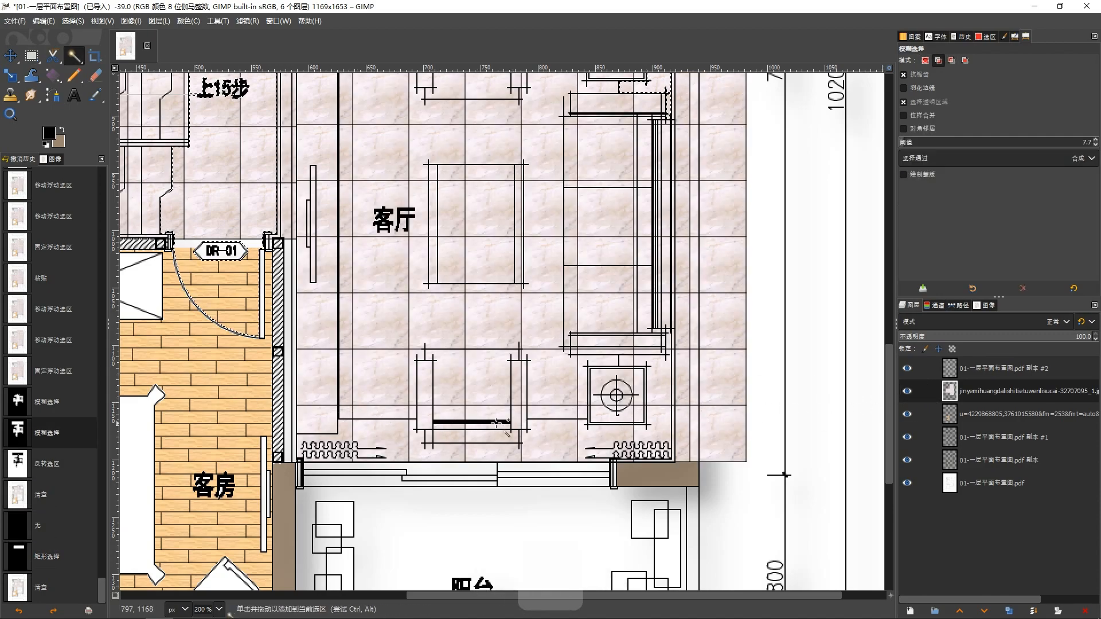
left_click(386, 436)
key("ctrl+z")
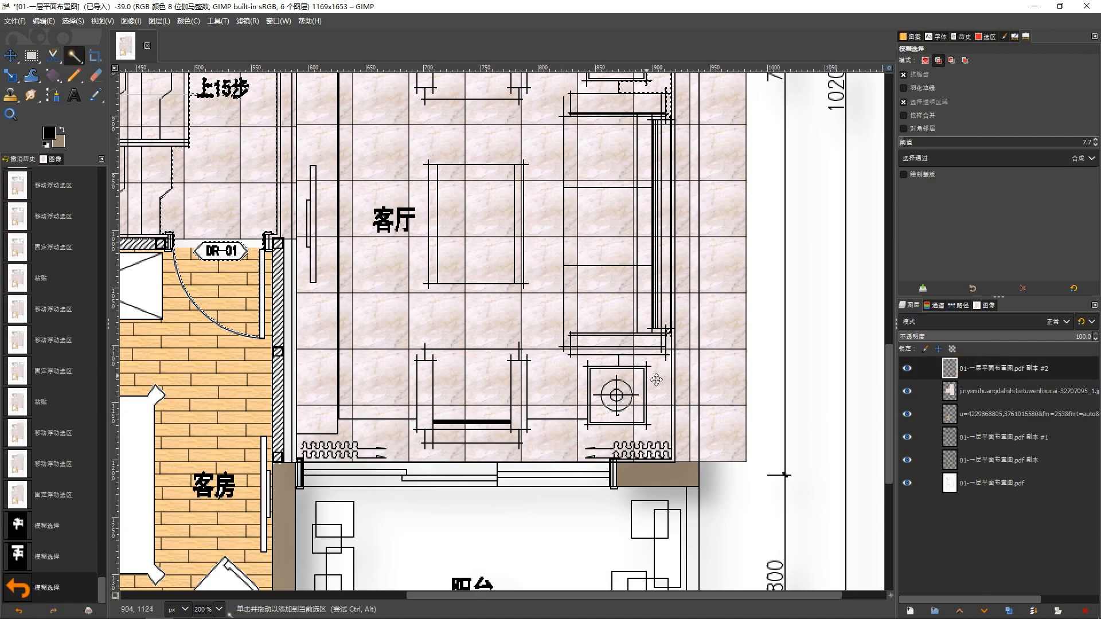
scroll(658, 374, "up", 1)
scroll(658, 374, "right", 2)
scroll(436, 410, "up", 3)
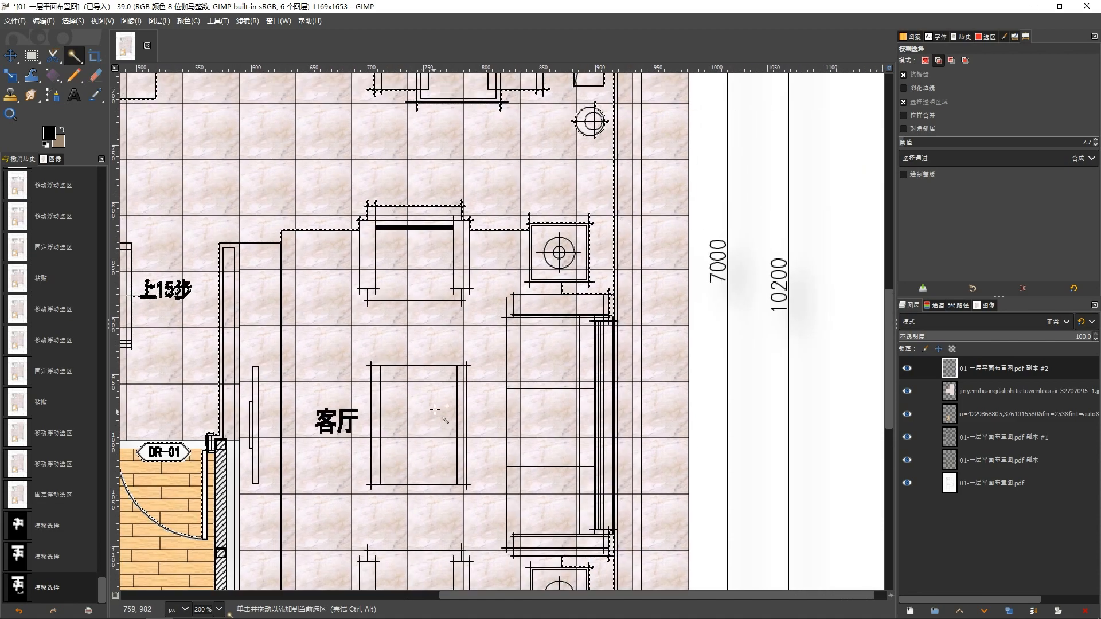
scroll(436, 410, "down", 2)
scroll(436, 410, "right", 2)
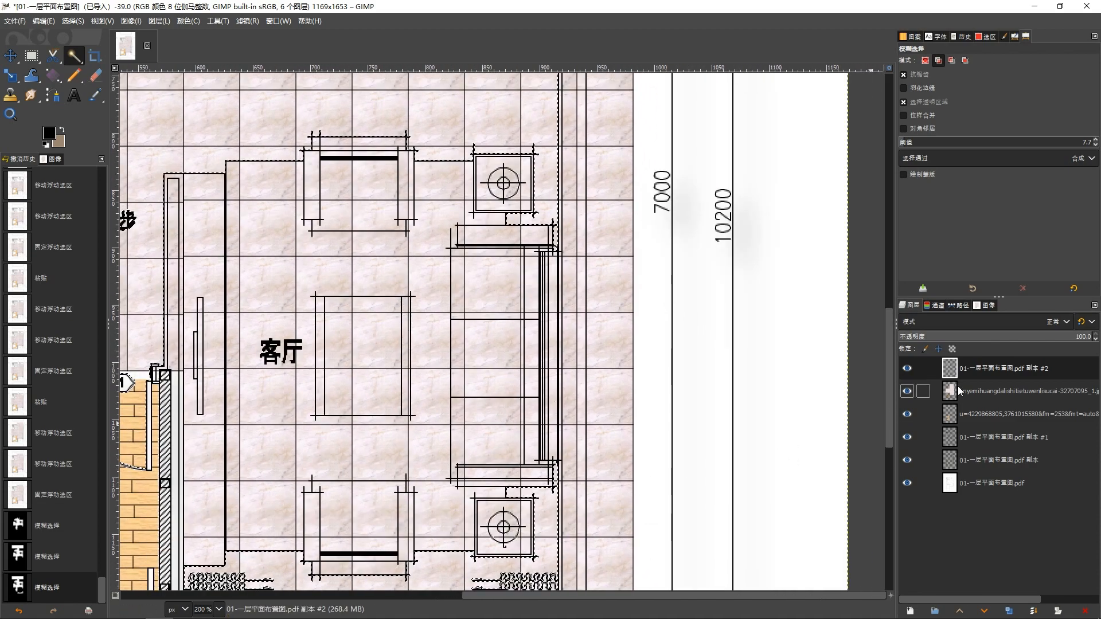
Step: Invert the selection and delete the excess tiles from the marble layer
left_click(959, 391)
key("ctrl+i")
key("Delete")
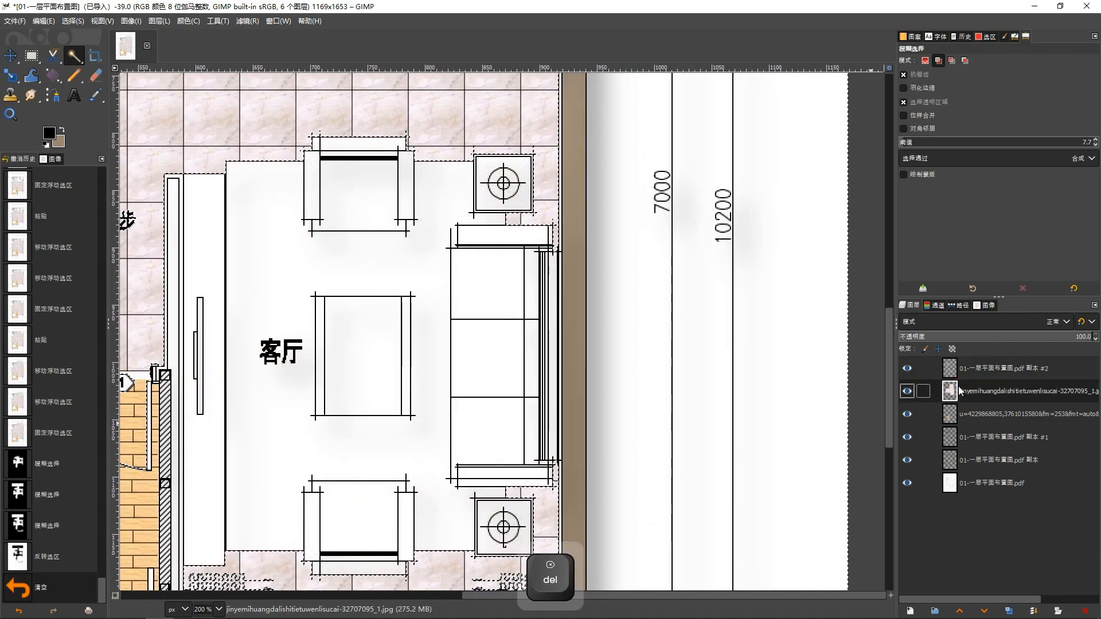
Step: Clear the existing selection and delete the marble tile texture from the porch outside the entrance with a rectangular selection about 420 × 214 px
key("ctrl+shift+a")
scroll(698, 313, "down", 2)
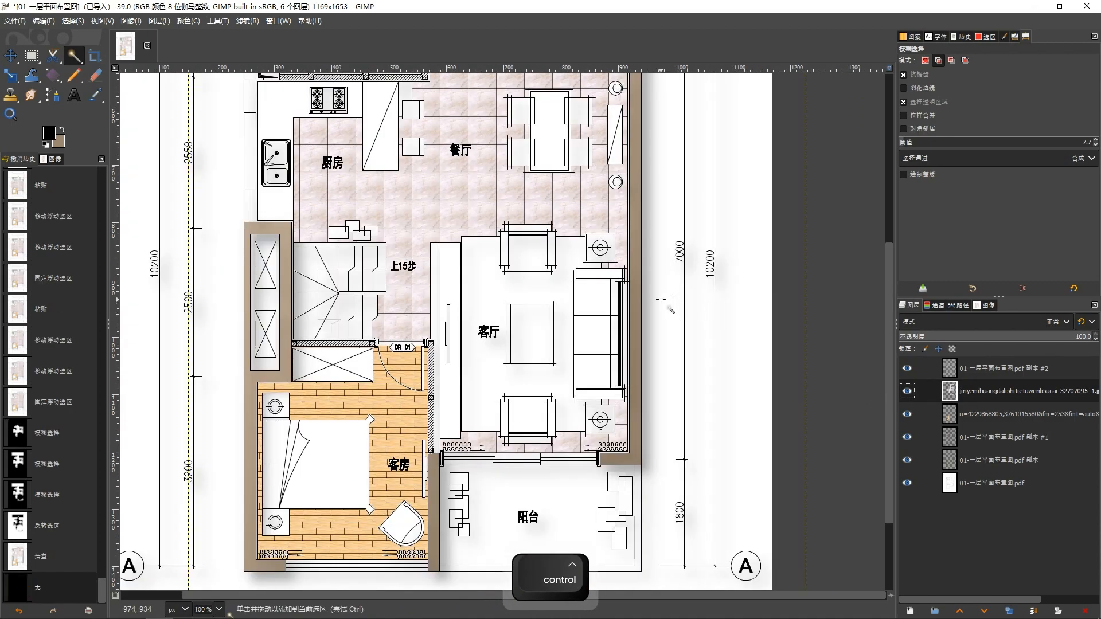
key("r")
scroll(476, 276, "up", 5)
scroll(476, 276, "down", 1)
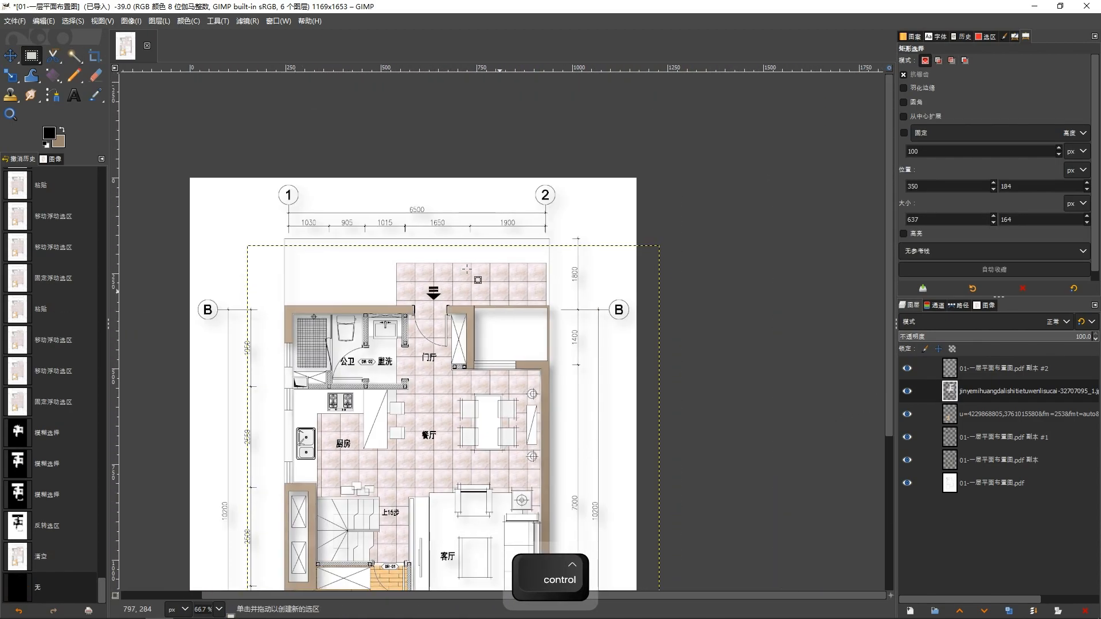
scroll(475, 276, "up", 3)
left_click_drag(356, 226, 837, 471)
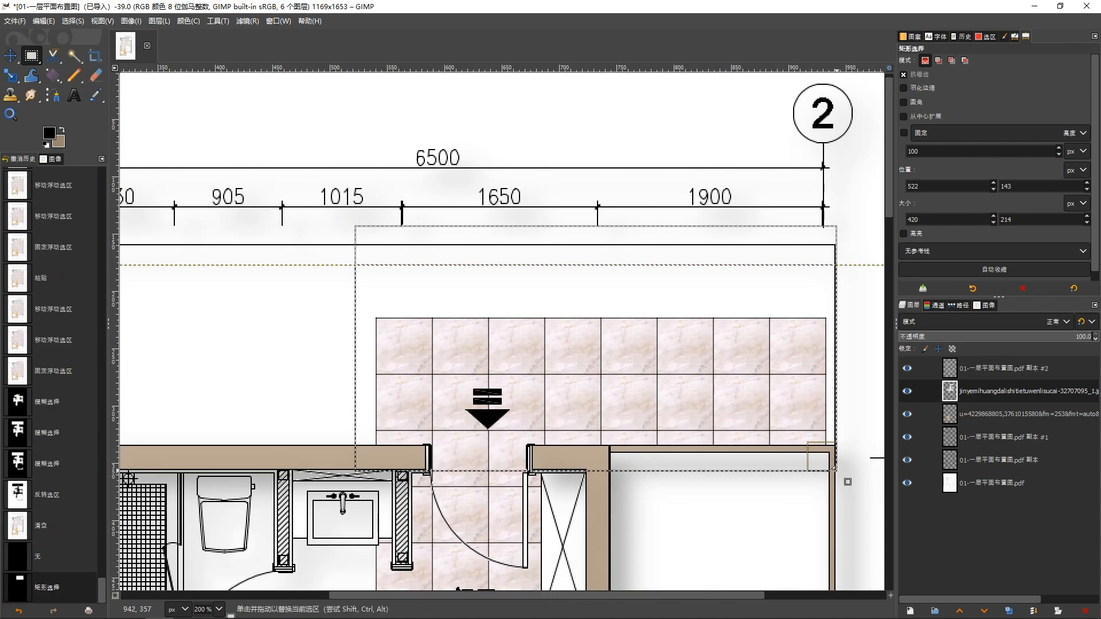
key("Delete")
Step: Delete the marble tile texture from the bathroom and washroom area (公卫, 盥洗) with a rectangular selection about 149 × 233 px
scroll(687, 437, "down", 1)
scroll(686, 438, "down", 3)
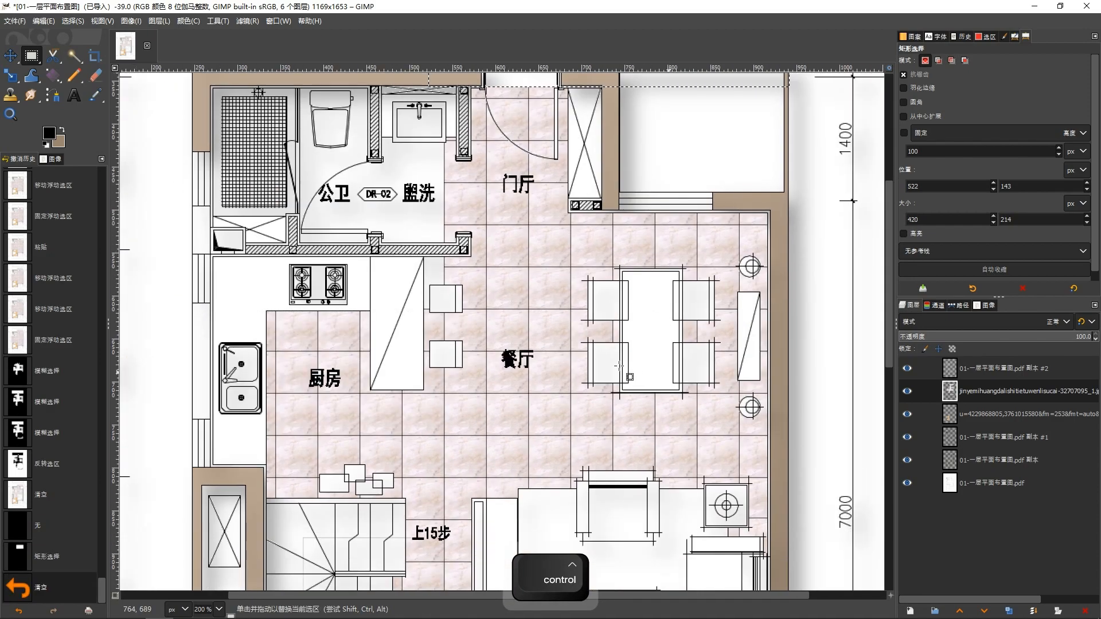
scroll(387, 261, "up", 2)
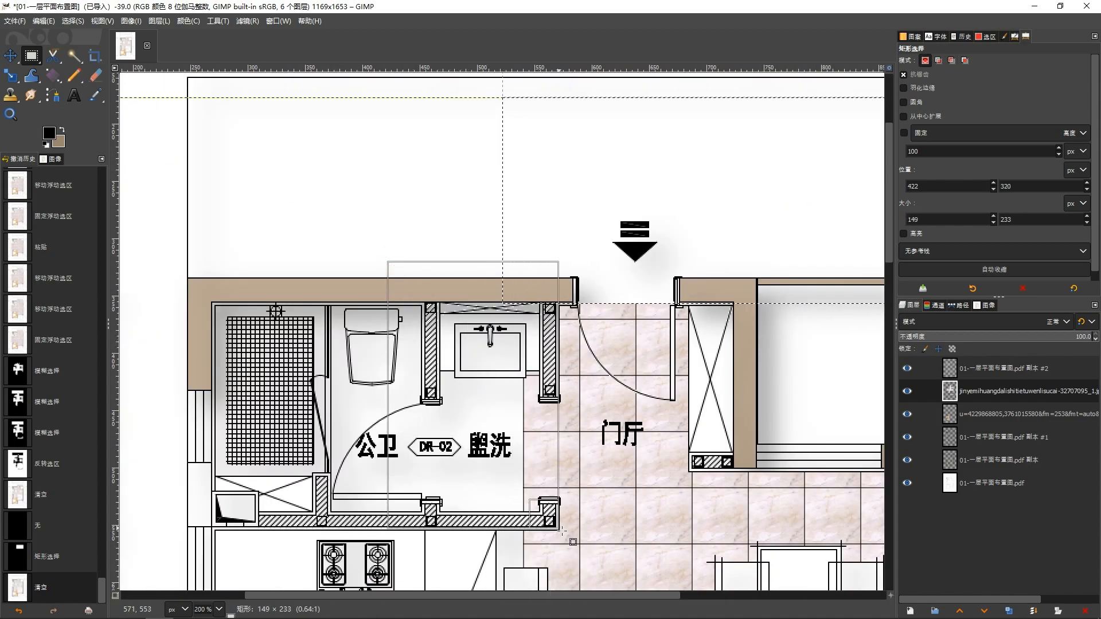
left_click_drag(559, 527, 560, 528)
key("Return")
key("Delete")
Step: Delete the marble tile texture from the kitchen (厨房) and the upper part of the staircase with a rectangular selection about 224 × 339 px
scroll(581, 484, "down", 3)
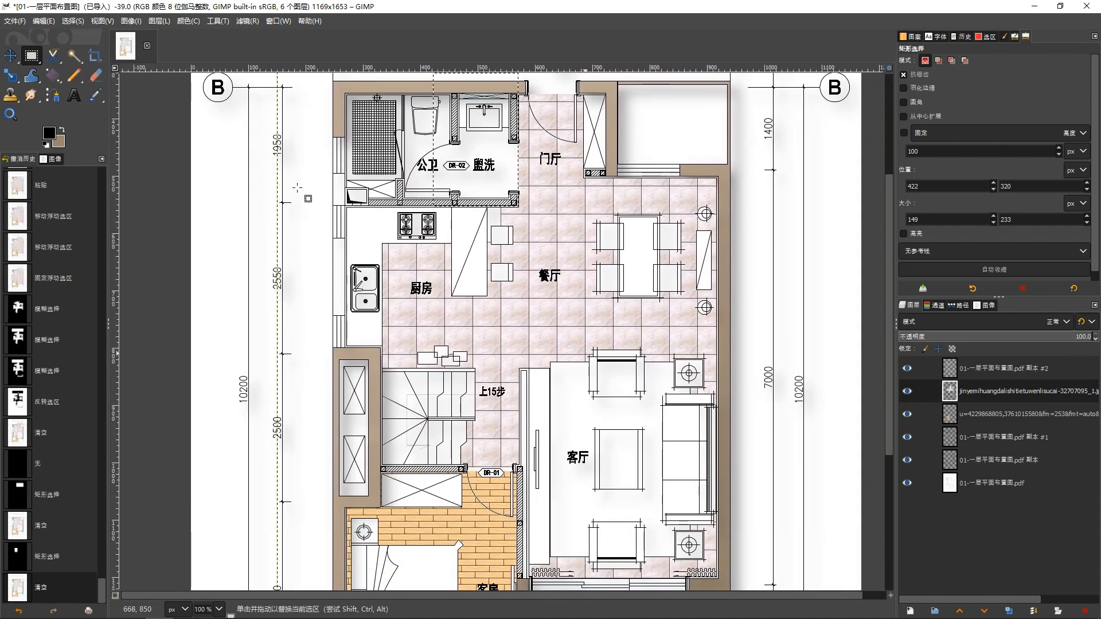
left_click_drag(445, 376, 299, 187)
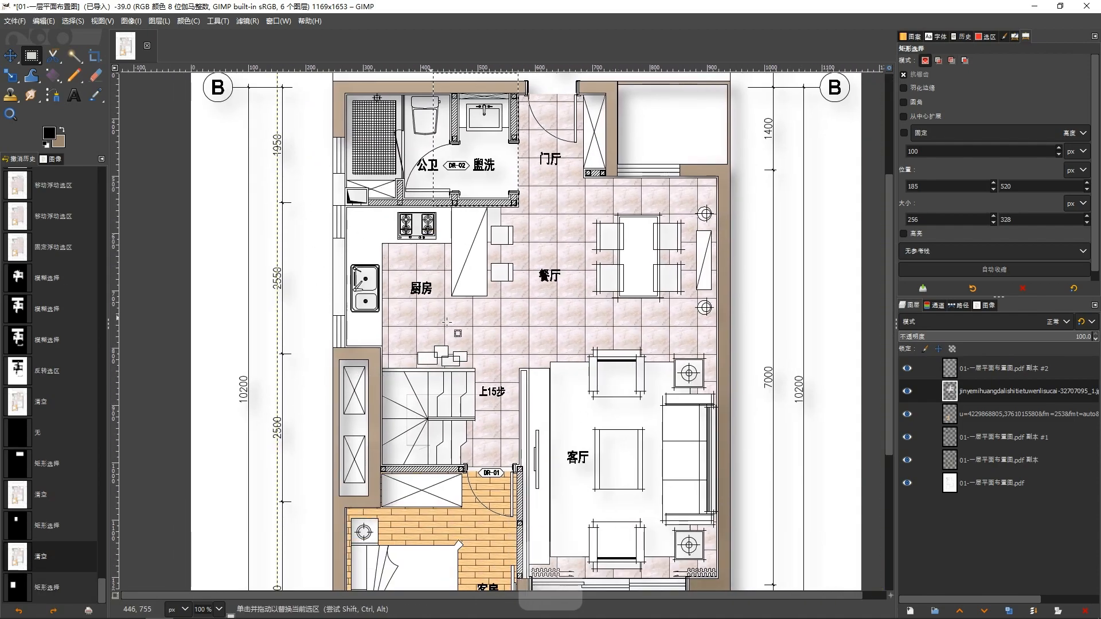
left_click_drag(347, 215, 405, 265)
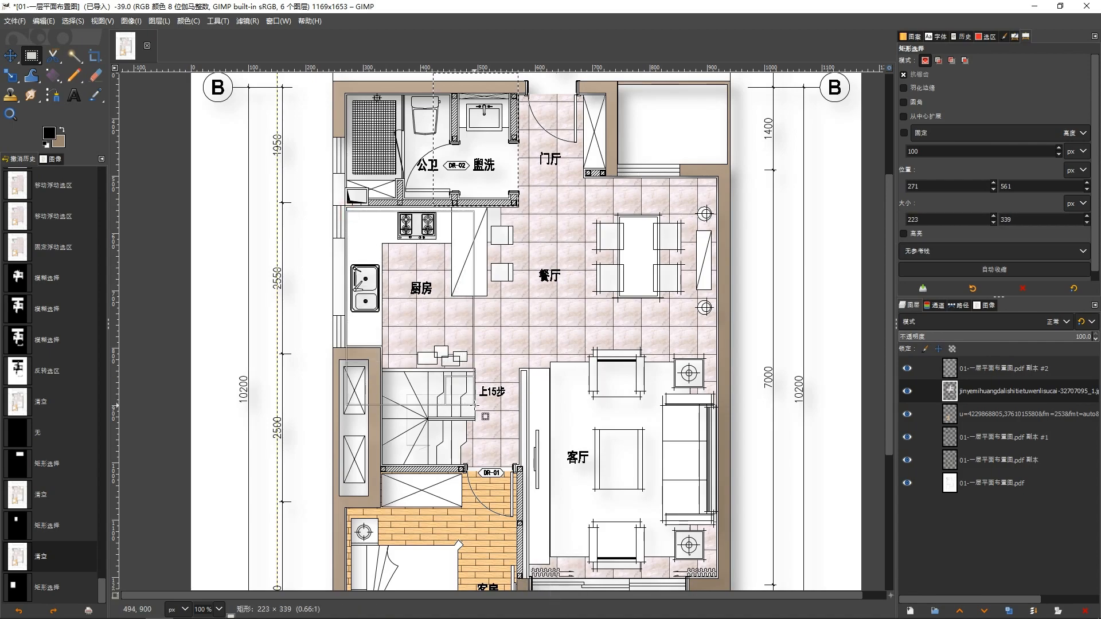
left_click_drag(475, 405, 476, 405)
key("Delete")
Step: Add the light wood-grain image as a new layer, scale it to 306 × 204 px without a selection and place it over the staircase
scroll(690, 306, "right", 2)
scroll(690, 306, "down", 1, "ctrl")
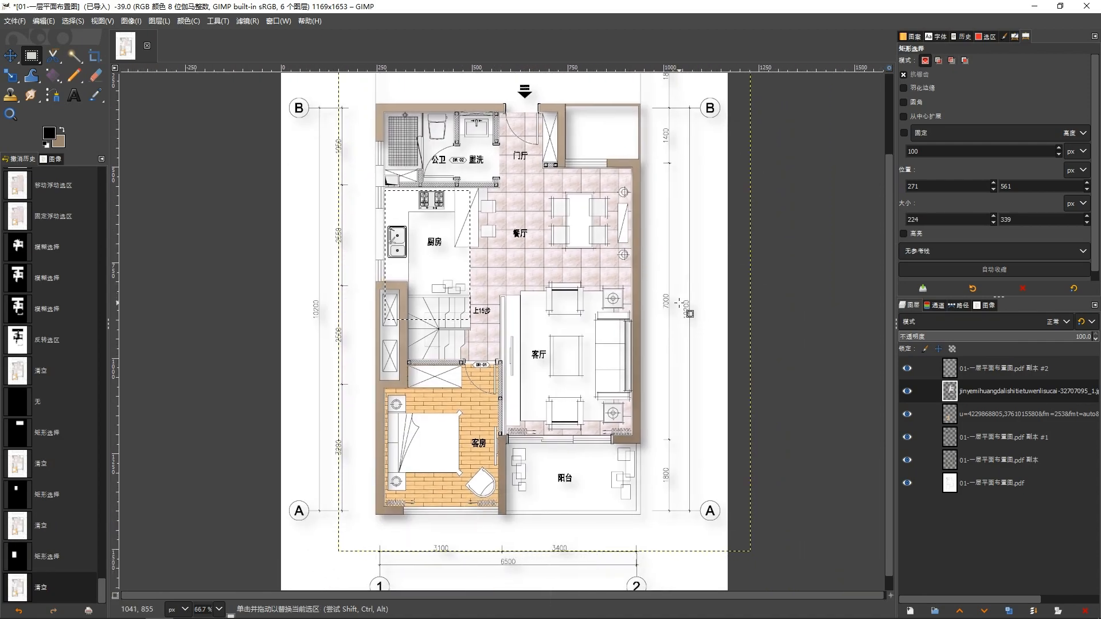
key("shift+F12")
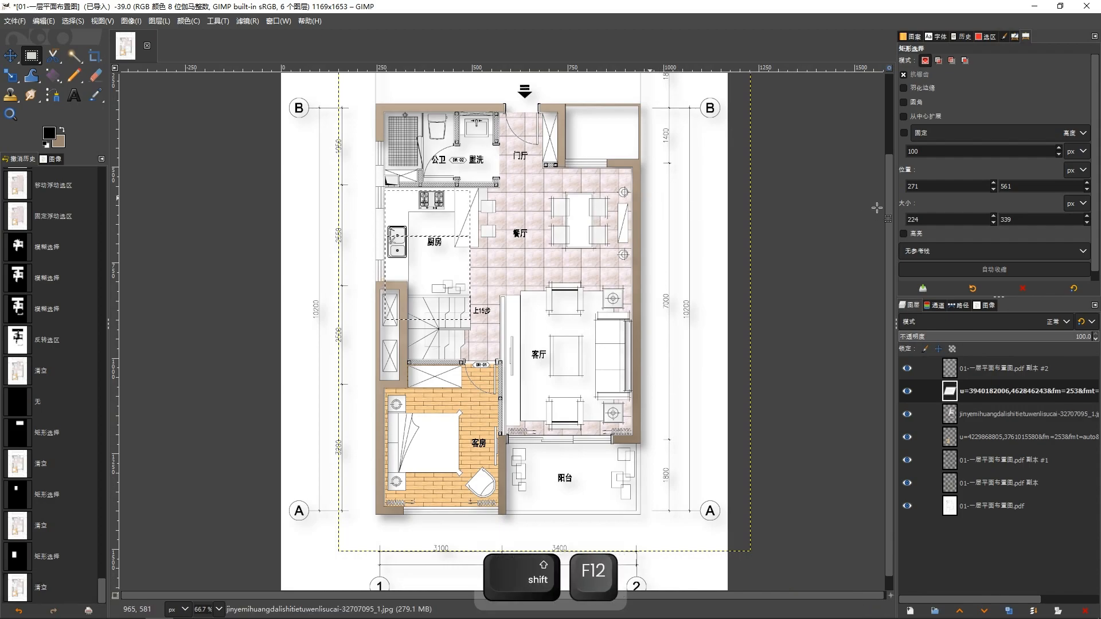
key("shift+s")
left_click(519, 365)
key("ctrl+shift+a")
left_click_drag(363, 238, 534, 353)
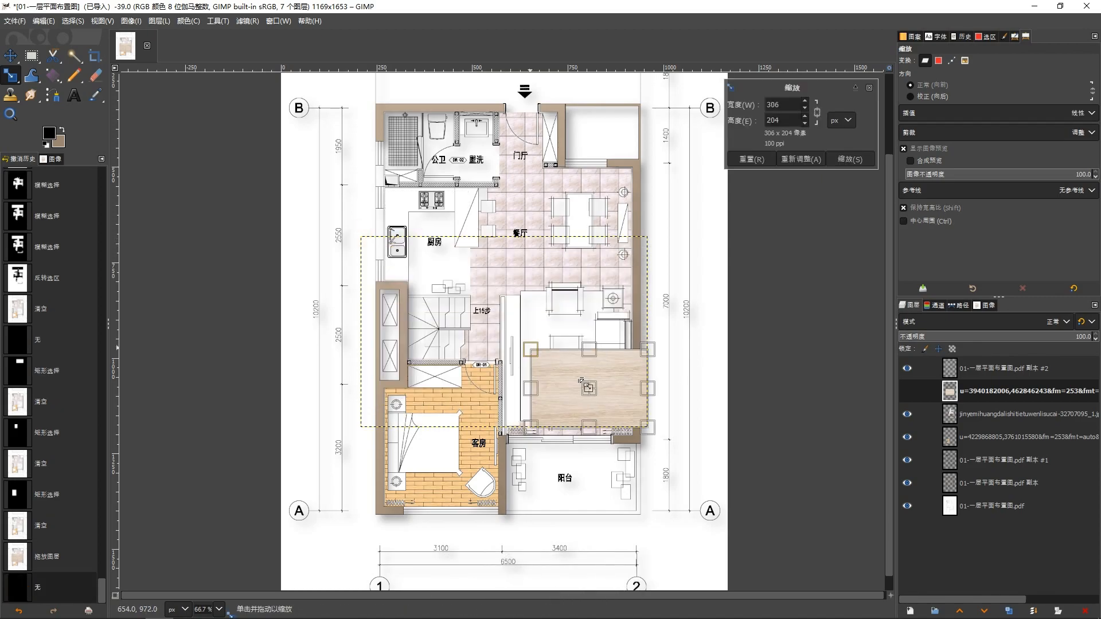
left_click_drag(600, 398, 442, 342)
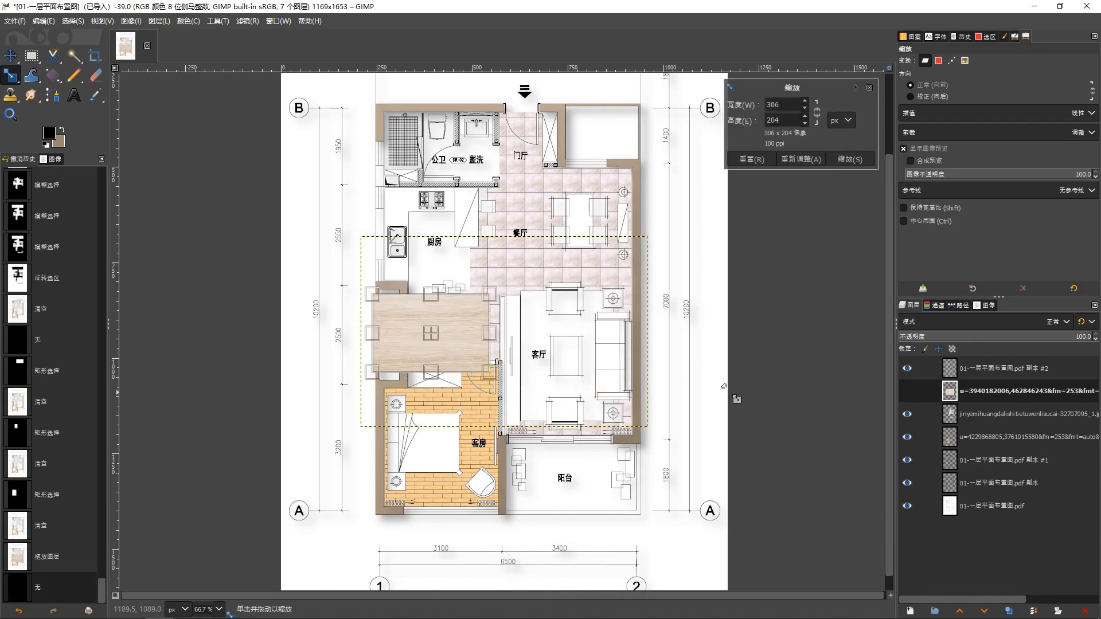
left_click(855, 163)
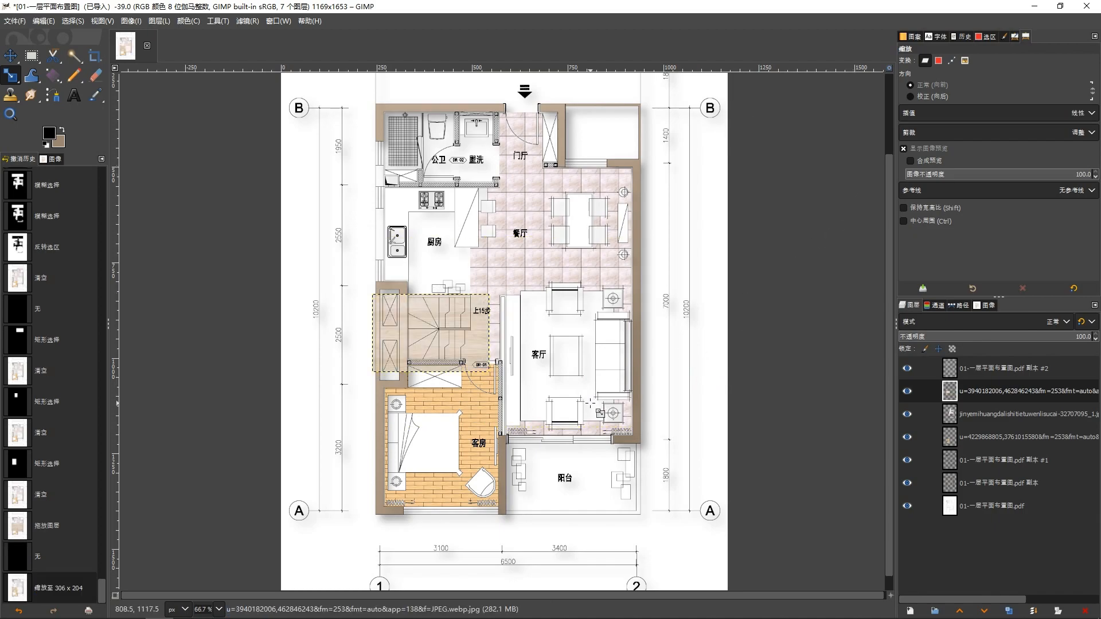
Step: Hide the wood-grain layer and fuzzy-select the treads in the lower half of the staircase on the 01-一层平面布置图.pdf 副本 #2 layer
left_click(946, 374)
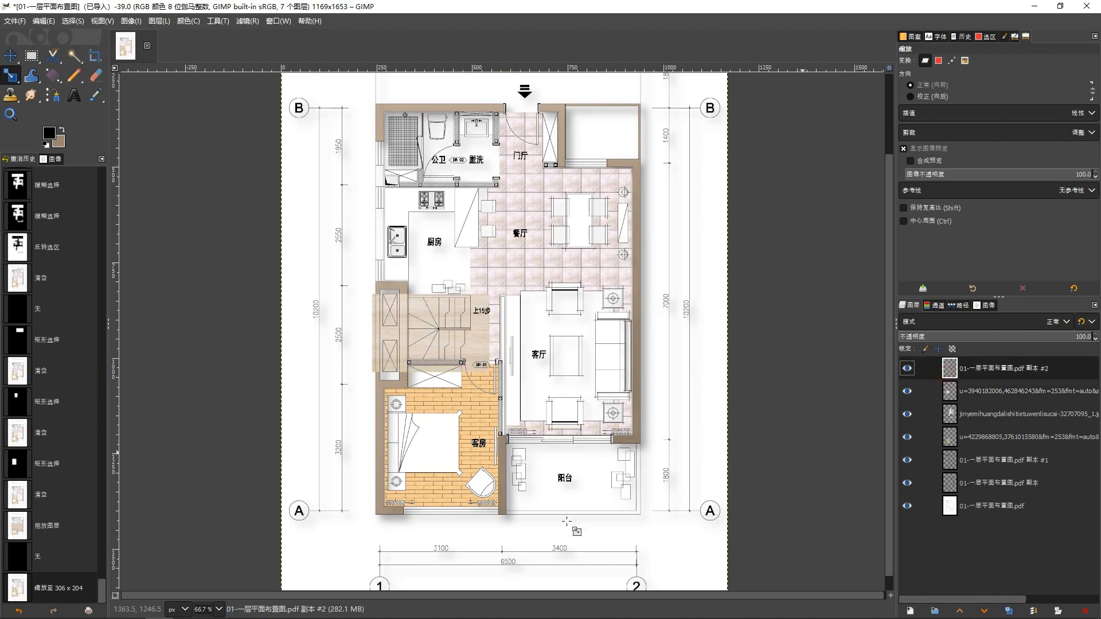
key("u")
scroll(453, 366, "up", 3)
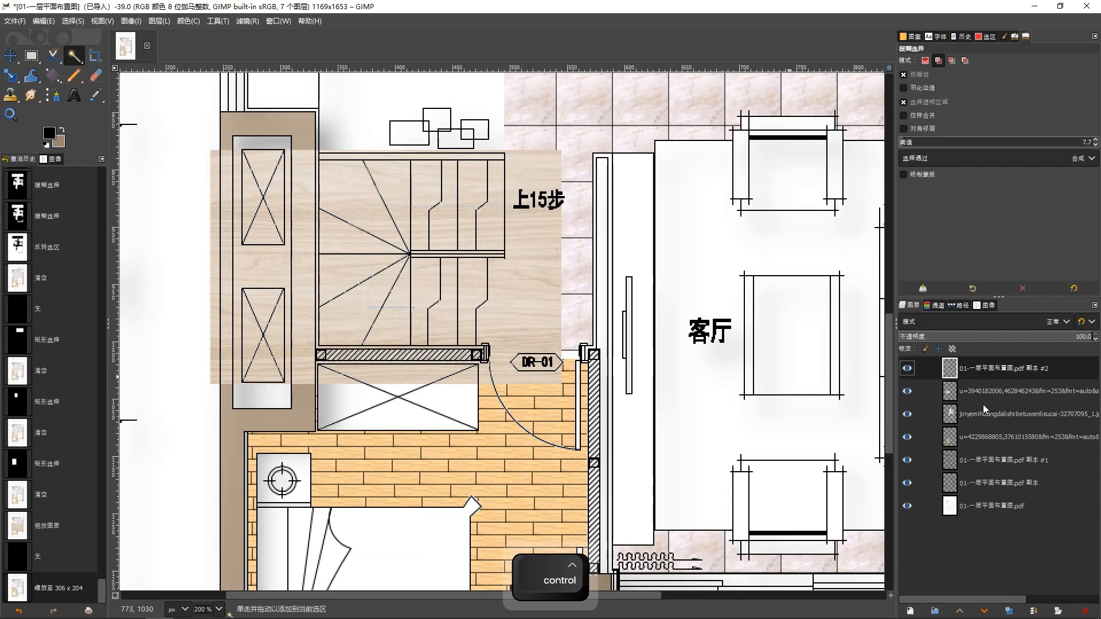
left_click(906, 391)
left_click(444, 290)
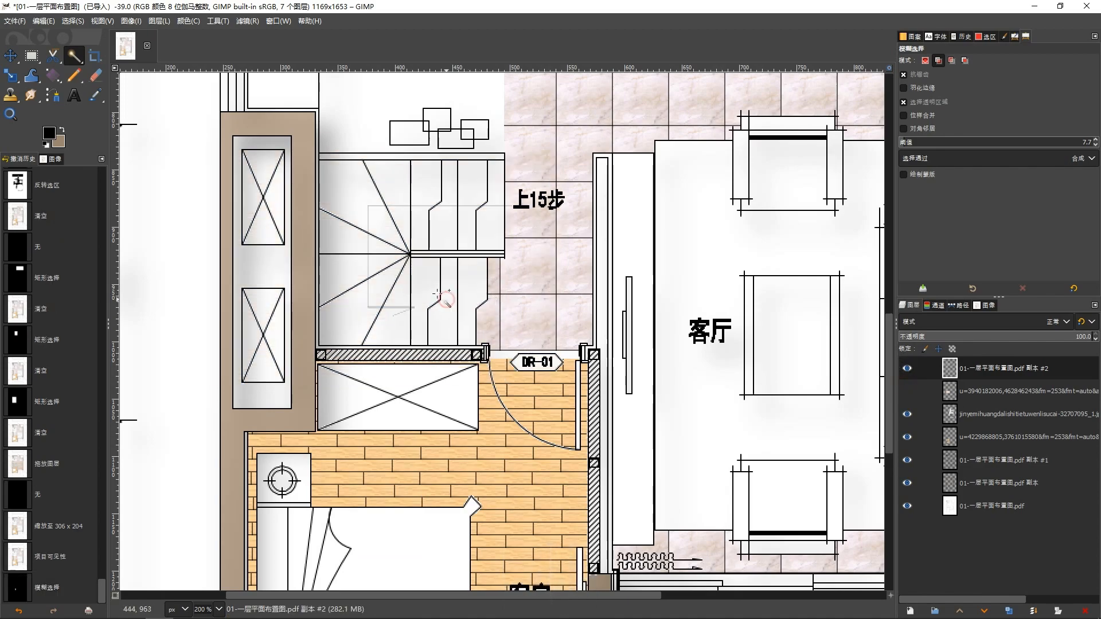
left_click(409, 293)
left_click(406, 292)
left_click(382, 287)
left_click(386, 321)
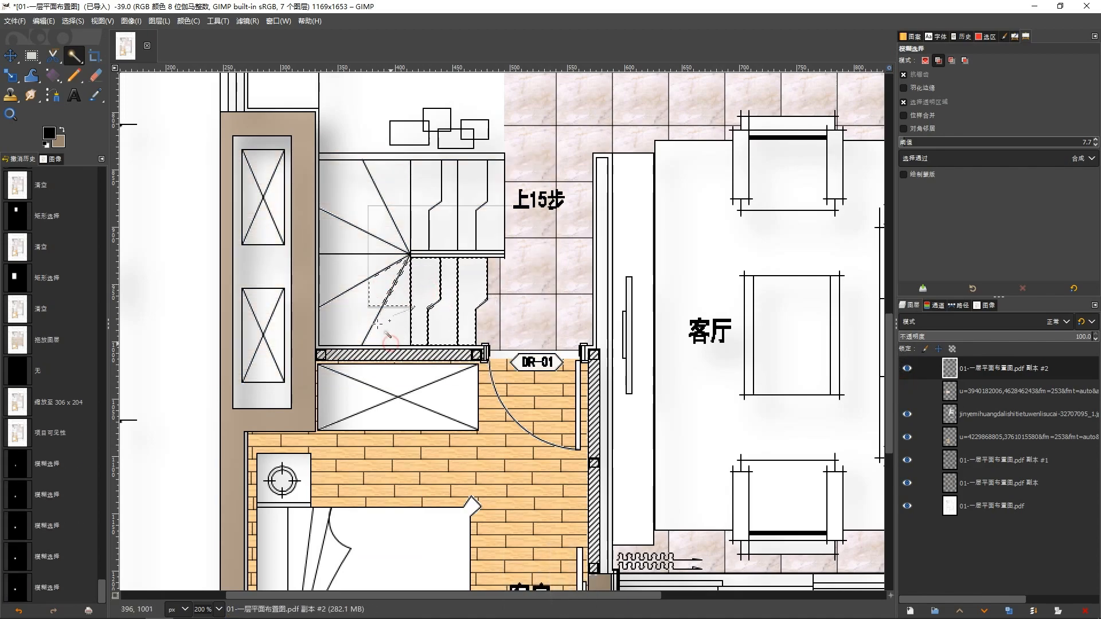
left_click(343, 311)
left_click(336, 268)
left_click(381, 263)
Step: Add the winder and straight treads in the upper half of the staircase to the fuzzy selection, undoing any spill outside the stairs
left_click(372, 248)
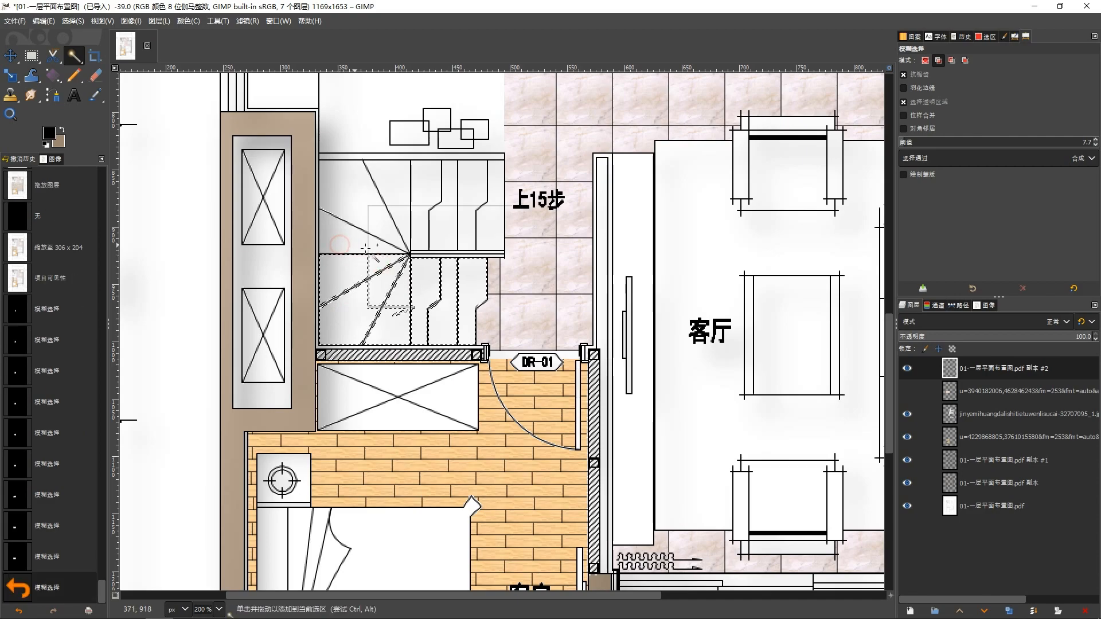
left_click(392, 222)
left_click(342, 203)
left_click(385, 184)
left_click(402, 221)
left_click(417, 219)
left_click(420, 190)
left_click(437, 220)
left_click(451, 190)
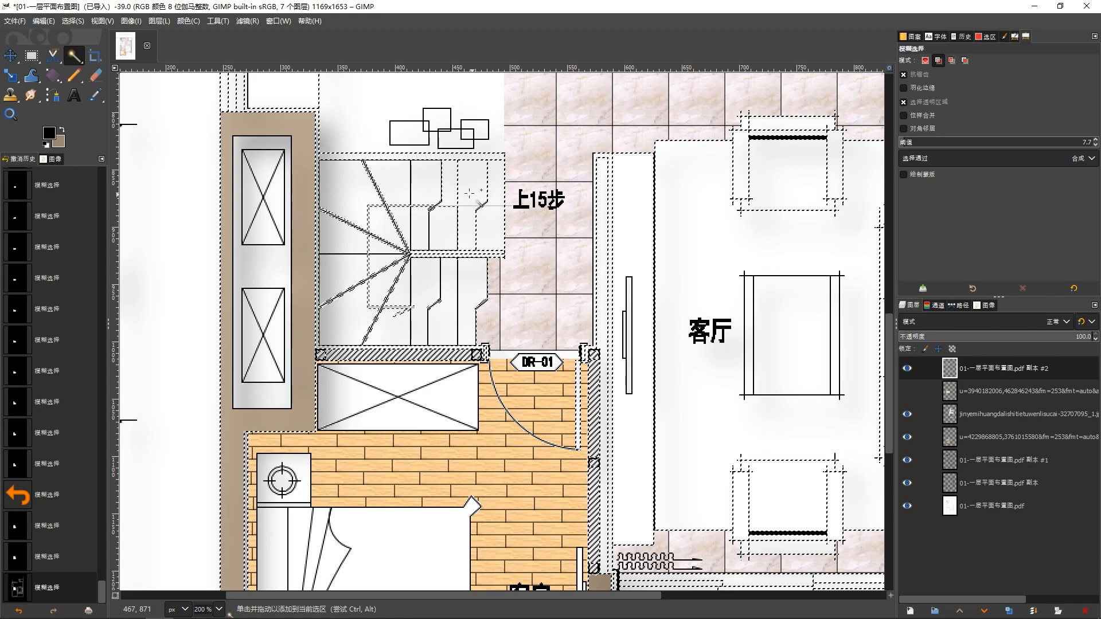
key("ctrl+z")
left_click(450, 189)
left_click(471, 189)
left_click(472, 228)
left_click(496, 185)
left_click(493, 219)
Step: Show the wood-grain layer, invert the selection, delete the wood outside the stair treads and clear the selection
key("minus")
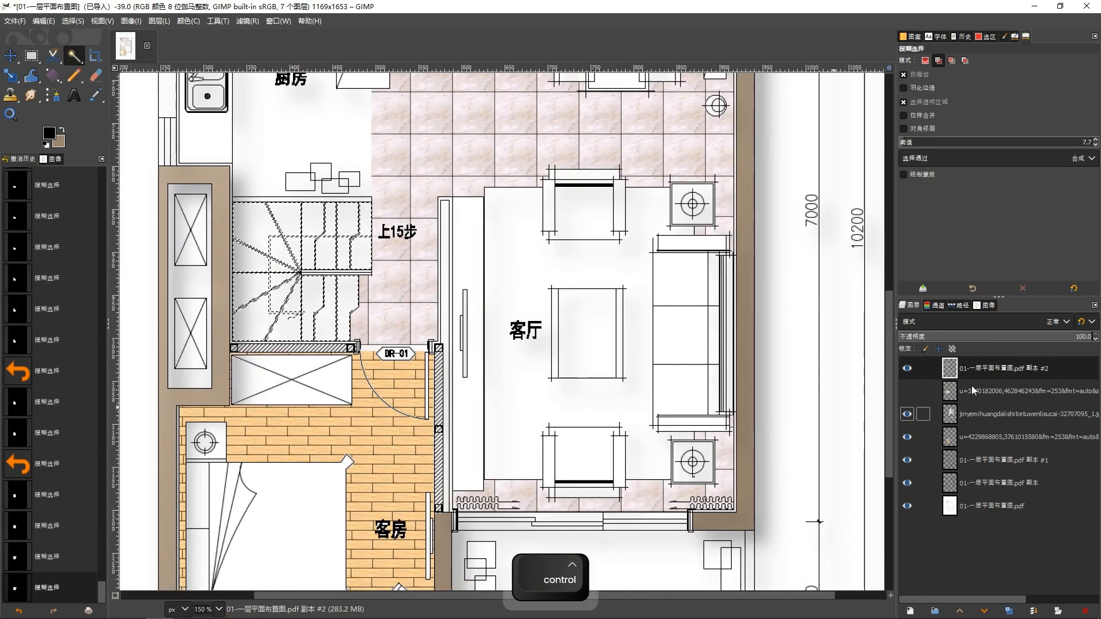
left_click(907, 391)
key("ctrl+i")
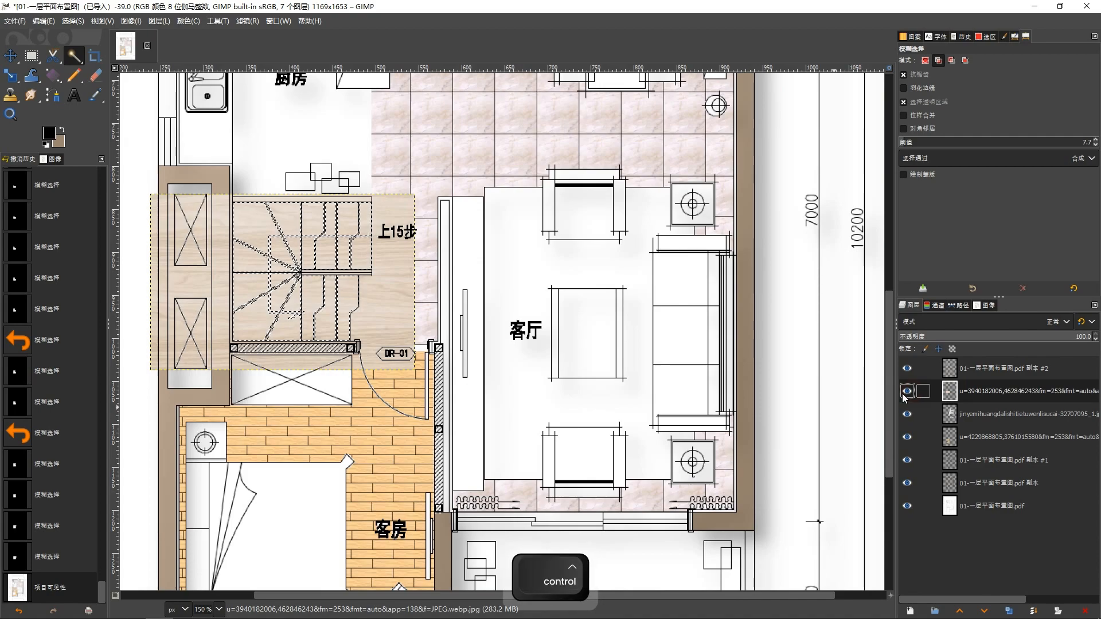
key("Delete")
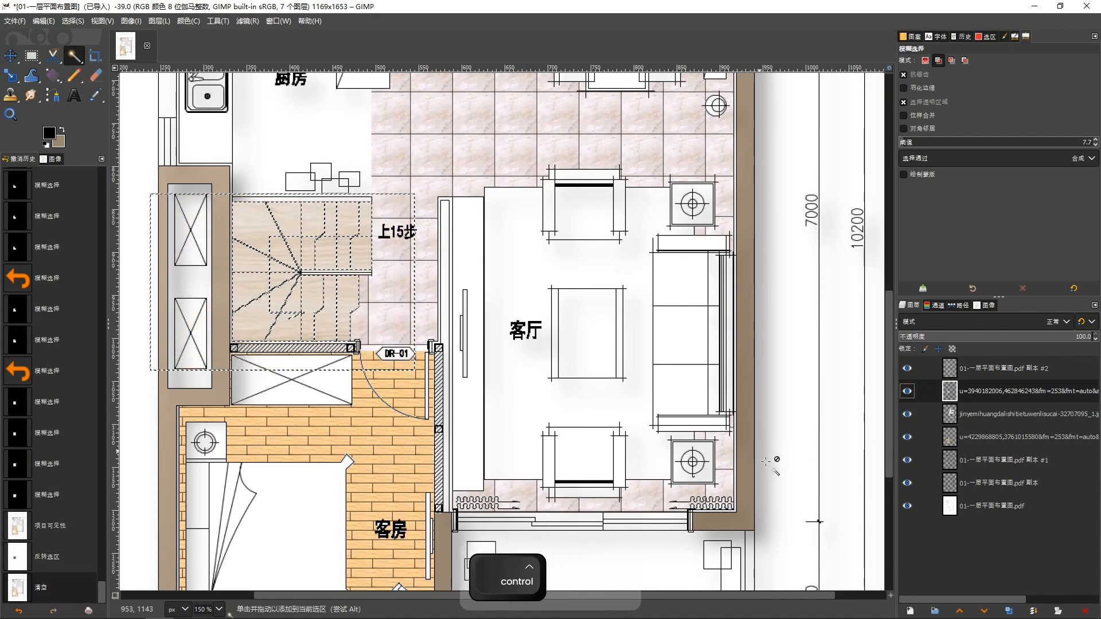
key("ctrl+shift+a")
Step: Add the patterned carpet image as a new layer and scale it down to about 219 × 345 px over the living room (客厅)
scroll(516, 373, "up", 2)
key("minus")
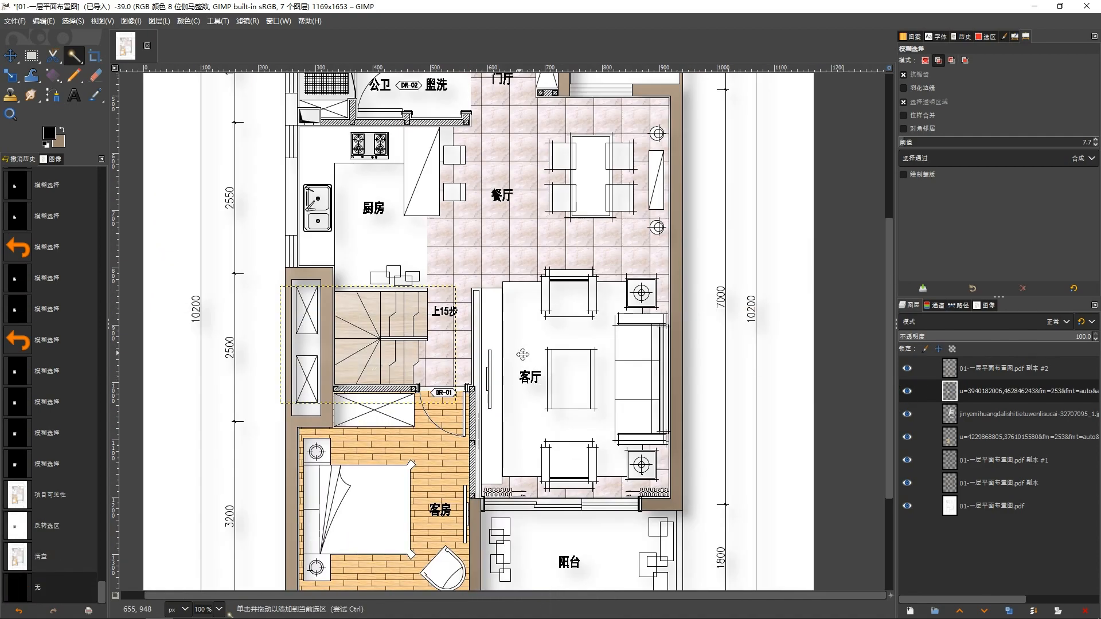
scroll(539, 412, "up", 3)
left_click_drag(523, 300, 530, 337)
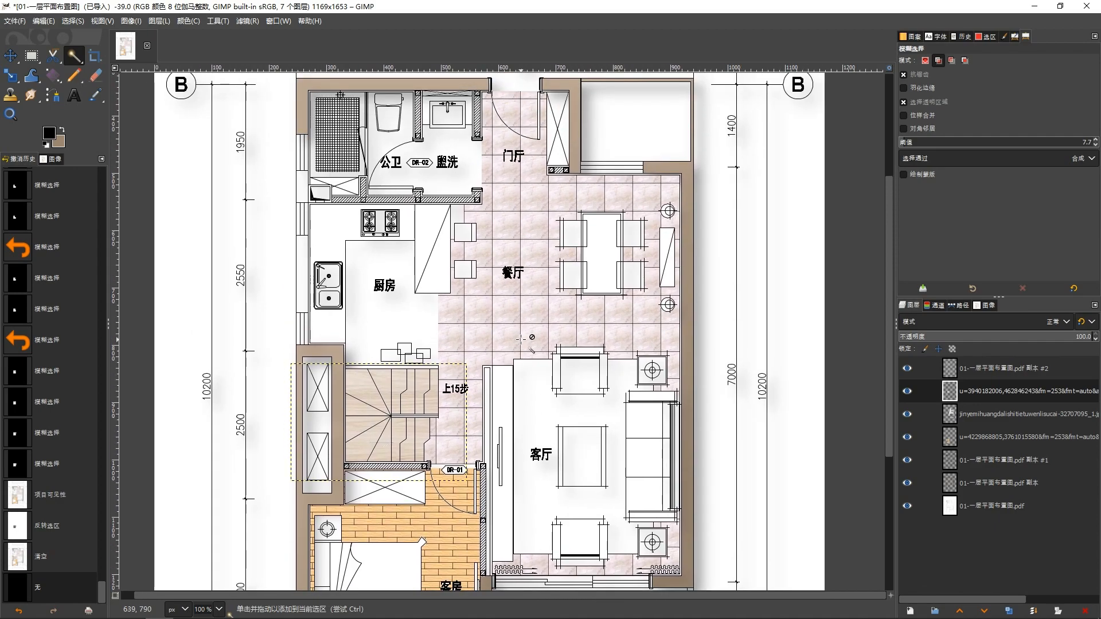
key("shift+F12")
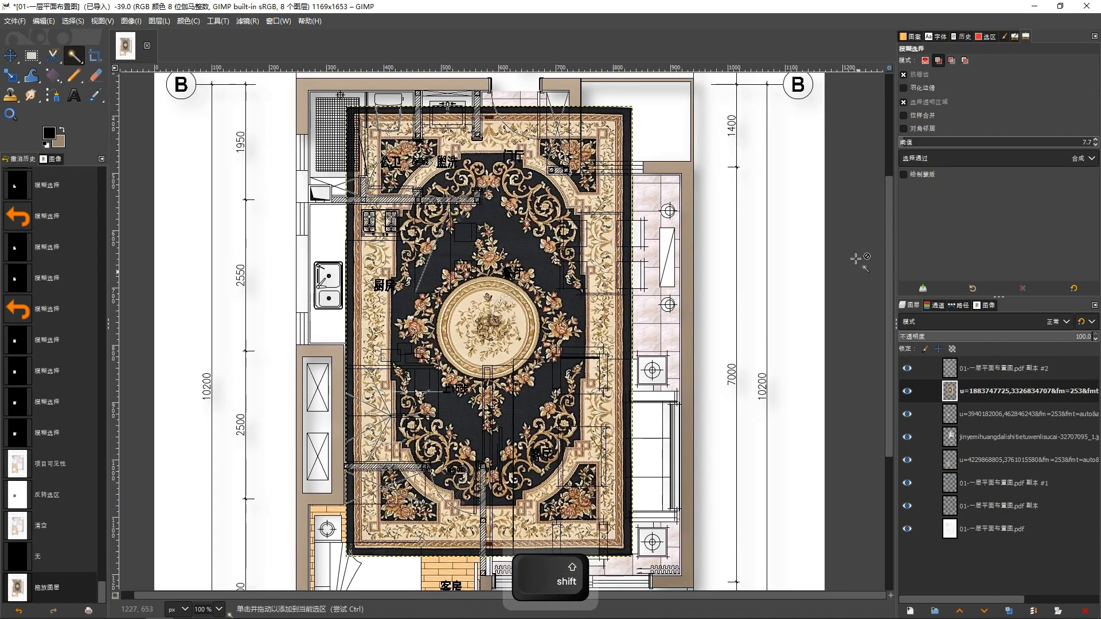
key("shift+s")
left_click(602, 232)
left_click_drag(346, 106, 507, 360)
left_click_drag(718, 357, 680, 206)
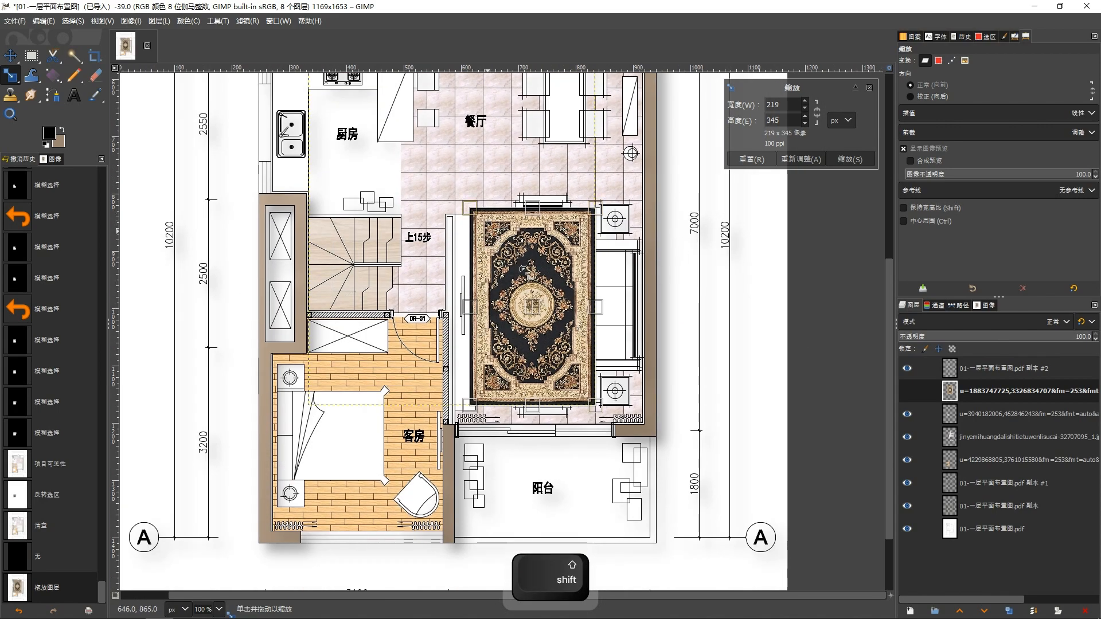
Step: Enlarge the carpet to 282 × 371 px so it covers the living room rug area, and apply the scaling
left_click_drag(526, 300, 560, 332)
key("ctrl")
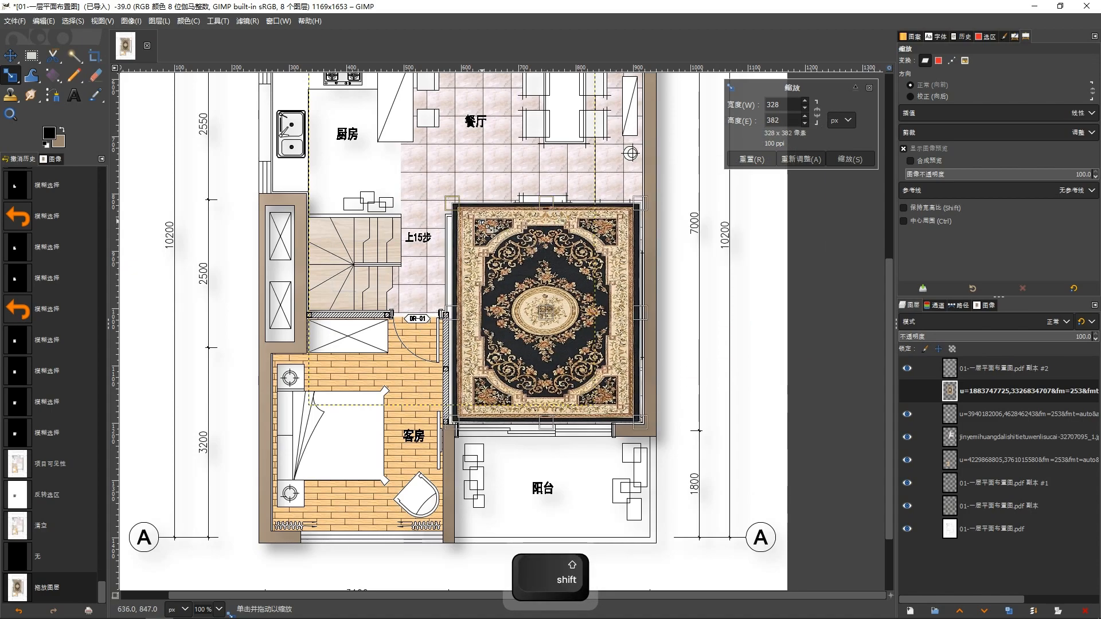
key("ctrl+z")
left_click_drag(587, 279, 569, 366)
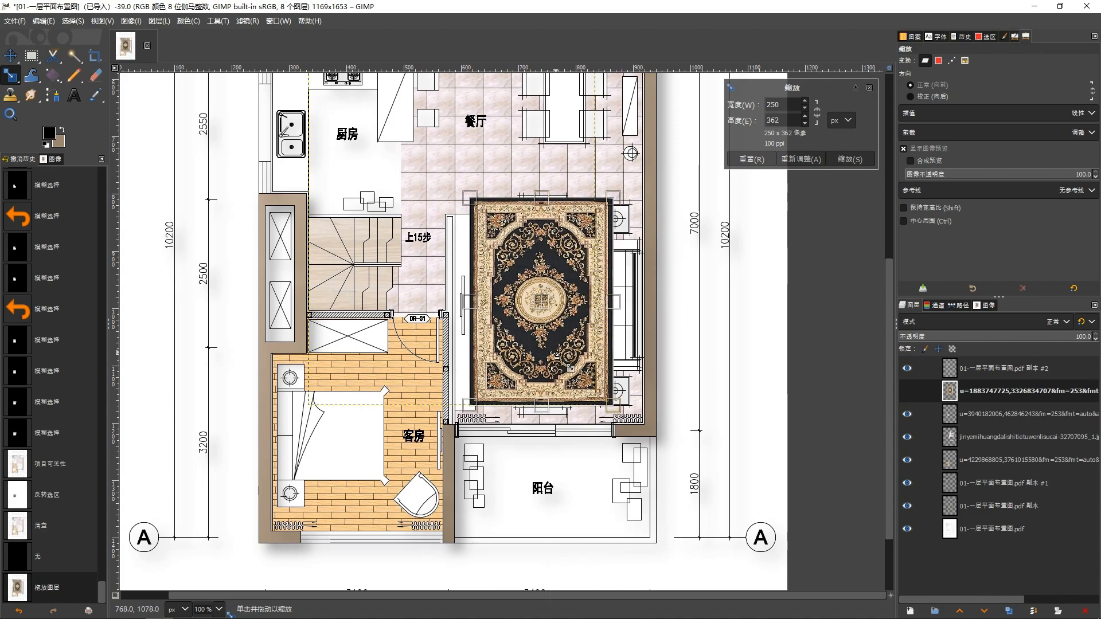
mouse_move(614, 425)
left_mouse_down()
mouse_move(634, 419)
mouse_move(619, 409)
left_mouse_up()
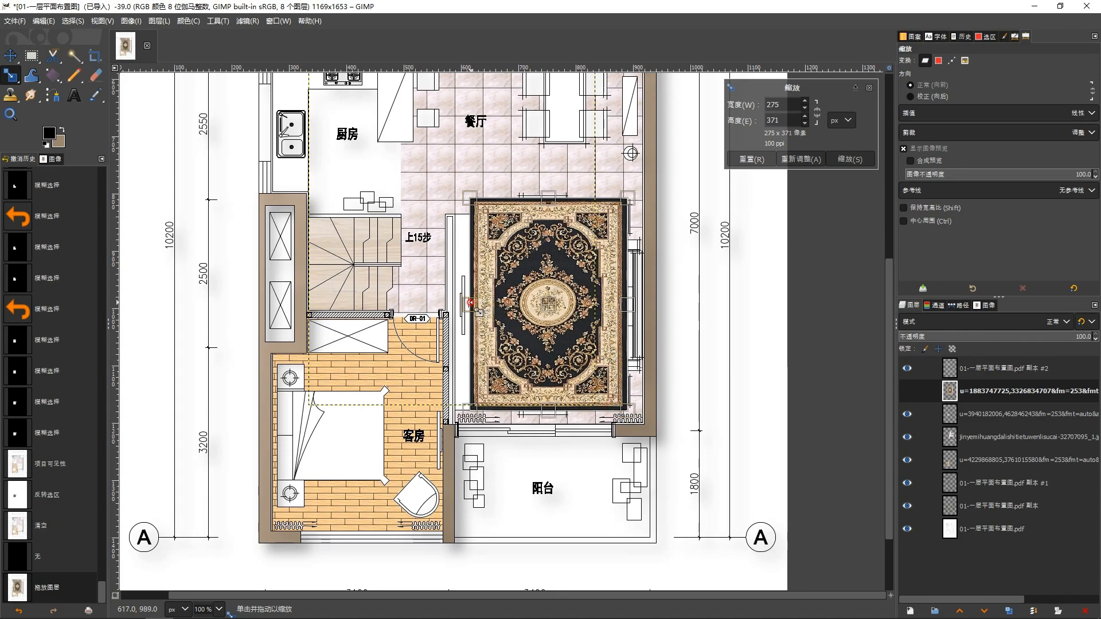
left_click_drag(468, 301, 465, 301)
left_click(850, 159)
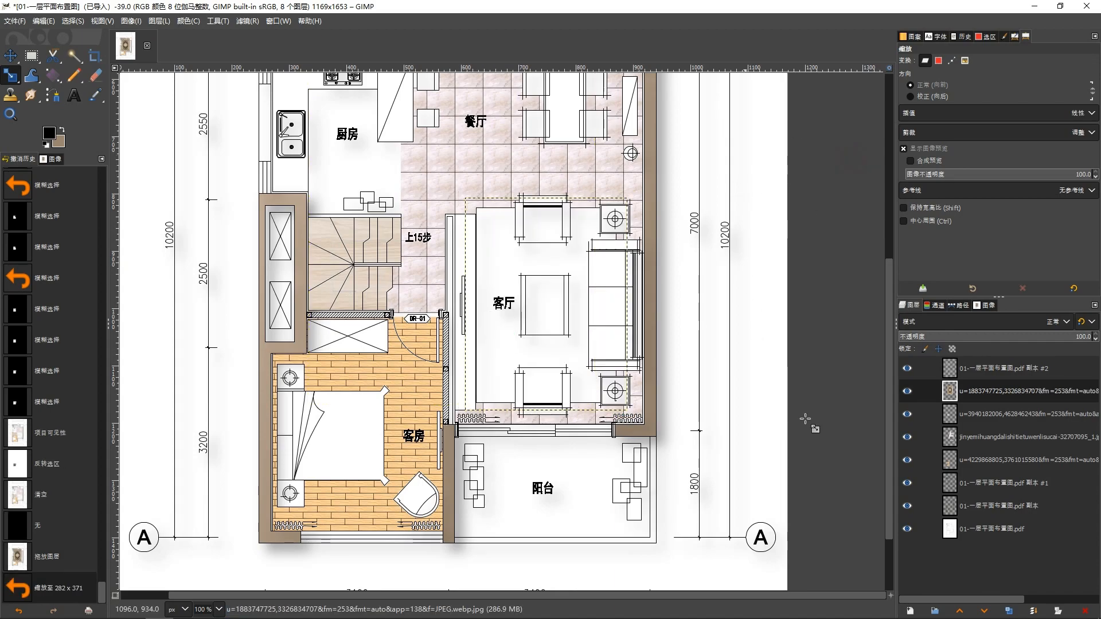
Step: Hide the carpet layer and fuzzy-select the living room rug area around the furniture on the 01-一层平面布置图.pdf 副本 #2 layer
left_click(907, 391)
left_click(974, 368)
key("u")
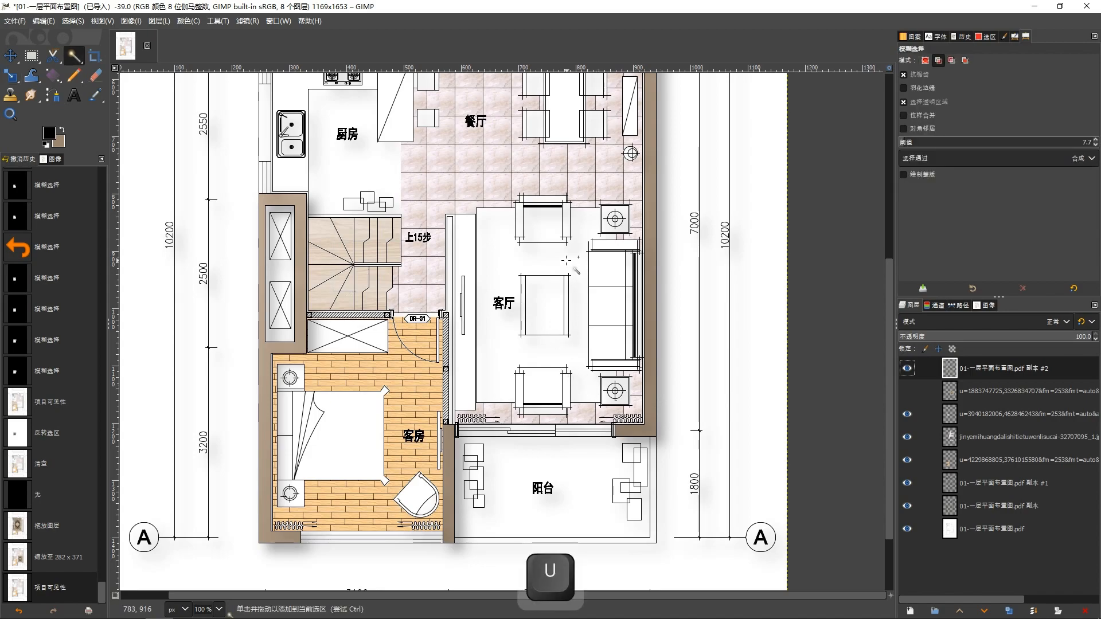
left_click(571, 267)
Step: Show the carpet layer, invert the selection and delete the carpet covering the furniture and everything outside the rug outline
left_click(924, 395)
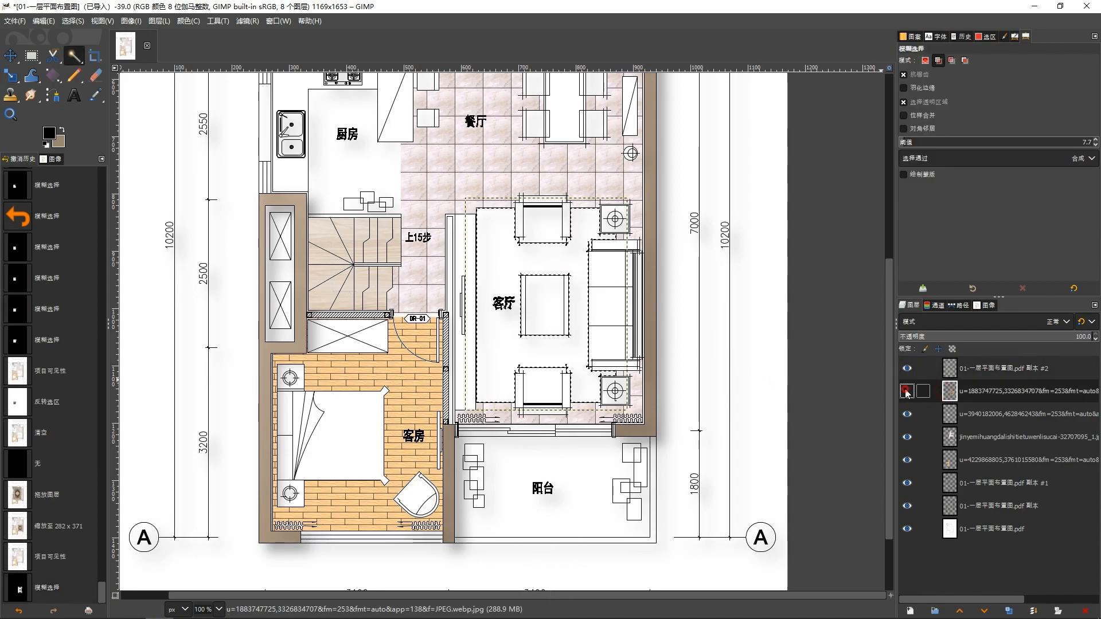
left_click(906, 391)
key("ctrl+o")
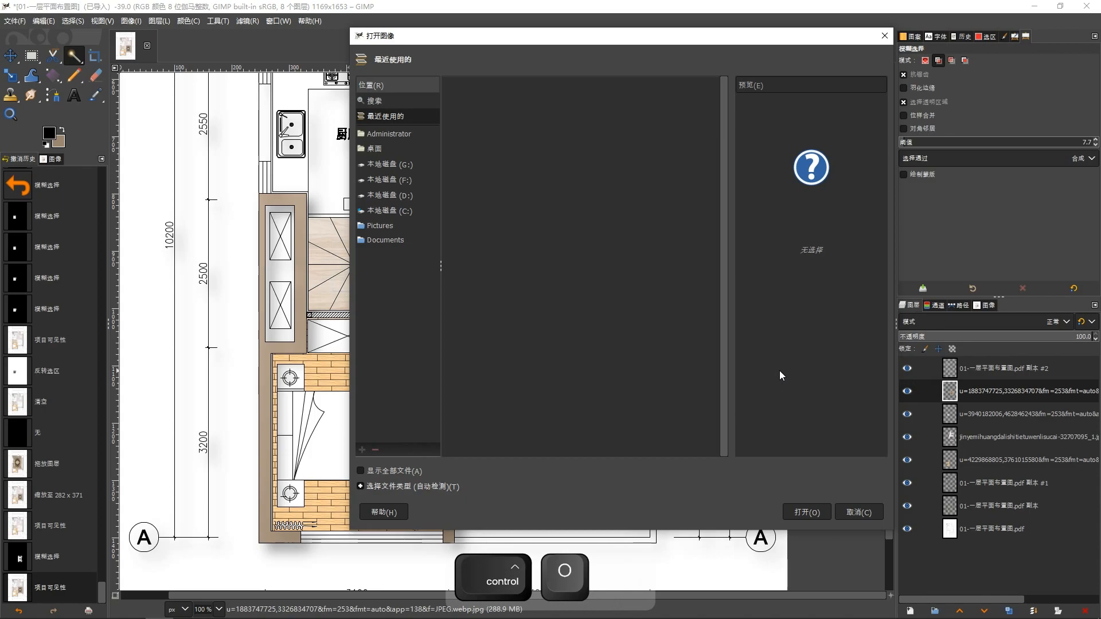
double_click(854, 510)
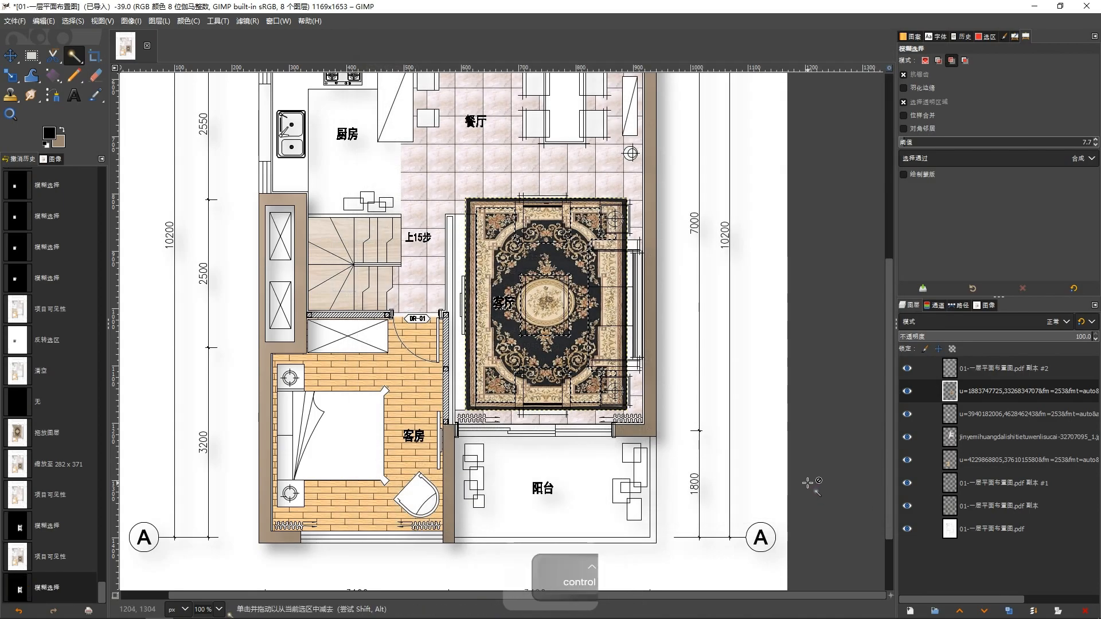
key("ctrl+i")
key("Delete")
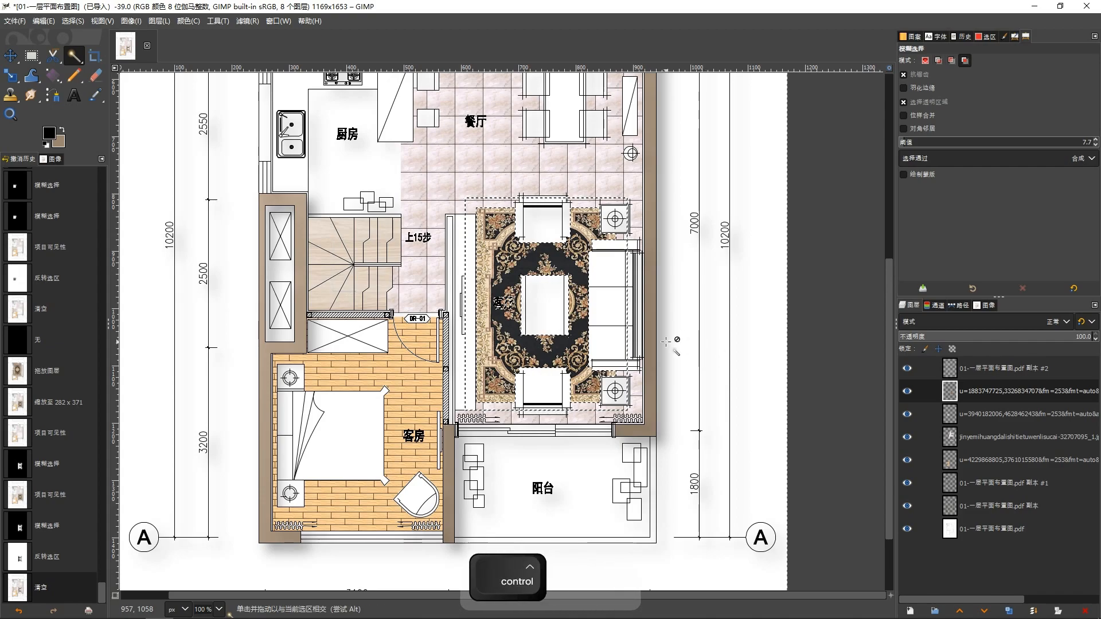
Step: Clear the selection, add the beige mosaic tile image as a new layer and scale it to 179 × 236 px over the kitchen (厨房) floor
key("ctrl+shift+a")
scroll(574, 281, "up", 1)
scroll(573, 280, "up", 4)
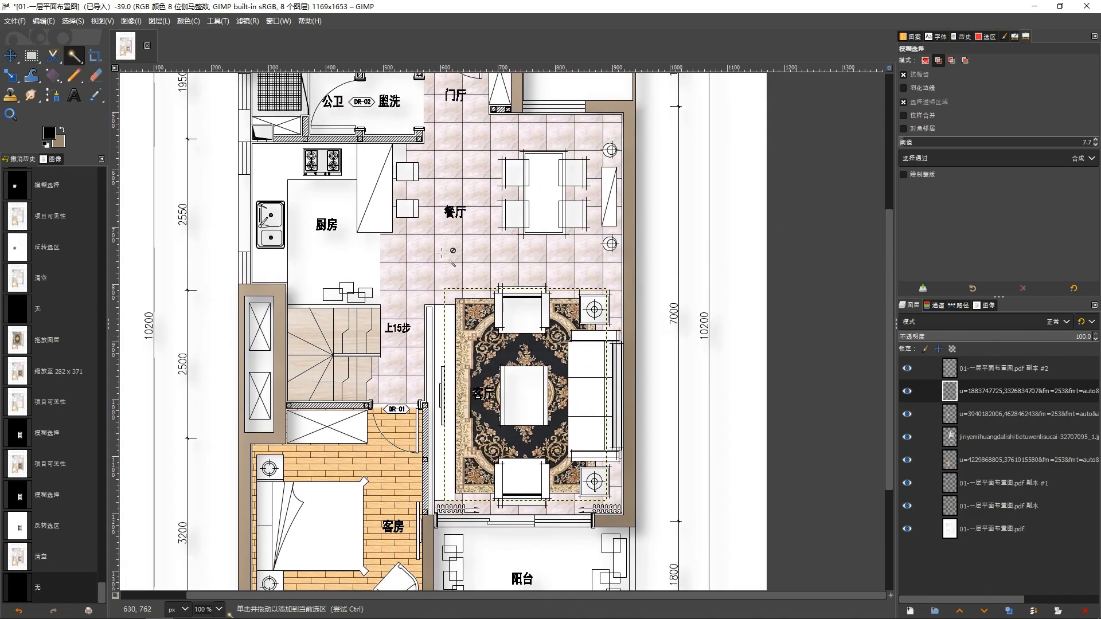
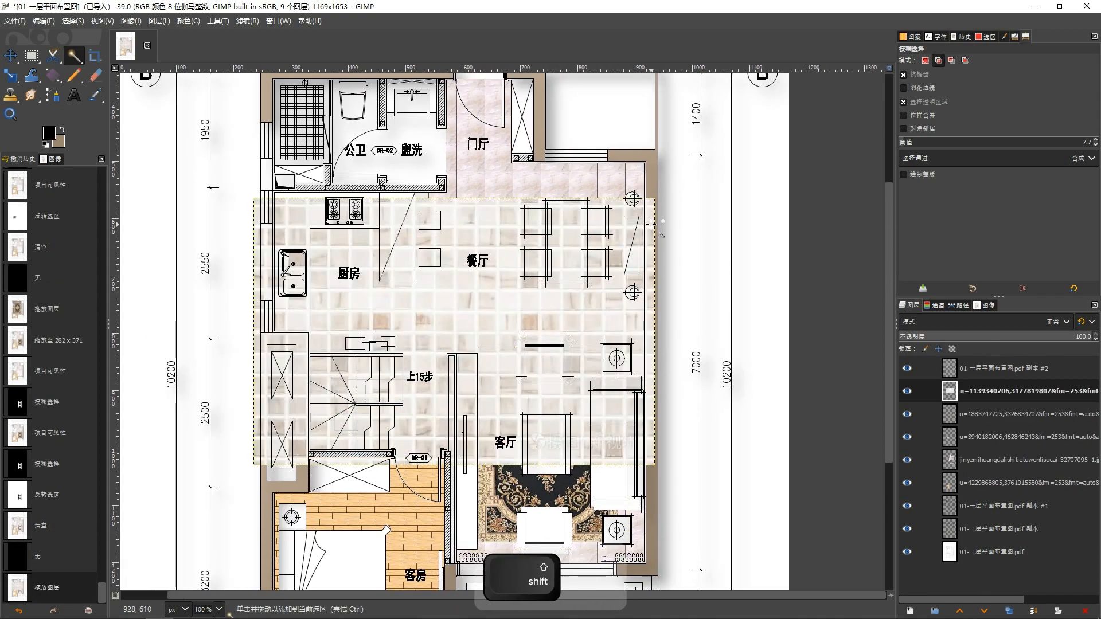
key("shift+s")
left_click_drag(260, 203, 581, 364)
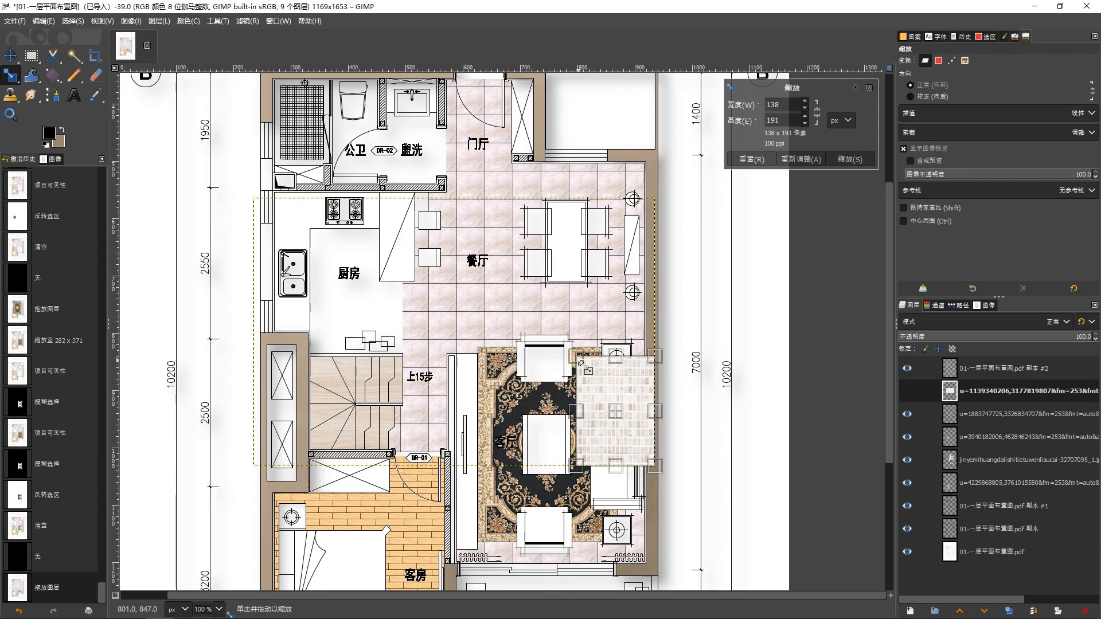
left_click_drag(614, 415, 358, 305)
key("shift")
left_click_drag(320, 256, 296, 219)
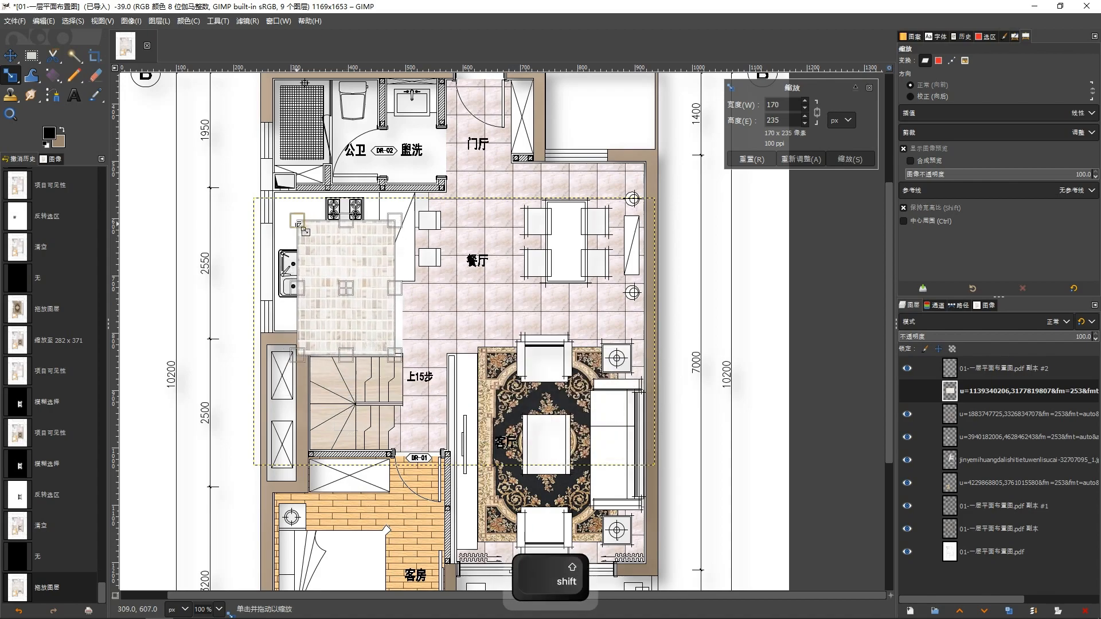
left_click_drag(346, 288, 360, 293)
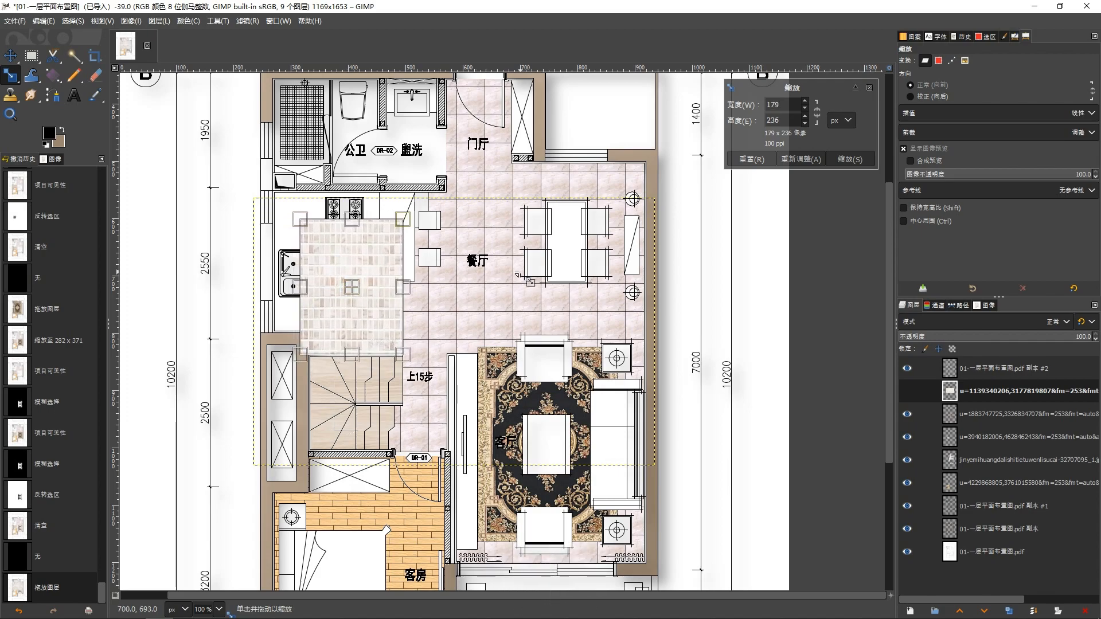
key("Return")
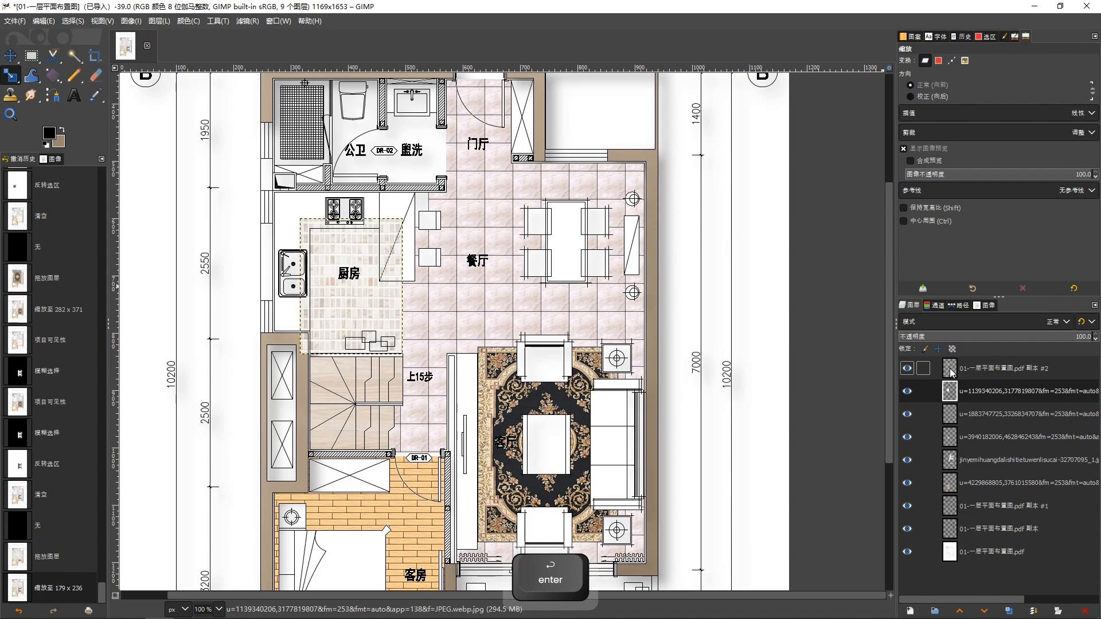
Step: Fuzzy-select the kitchen floor on the 01-一层平面布置图.pdf 副本 #2 layer, delete the mosaic tile outside it and clear the selection
left_click(950, 370)
key("u")
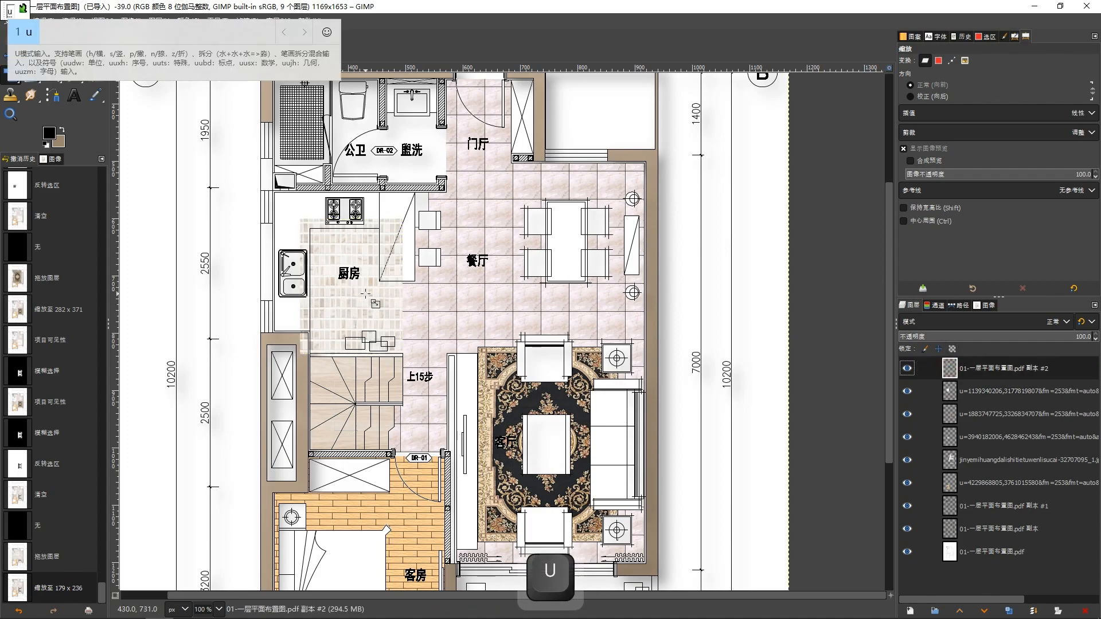
key("BackSpace")
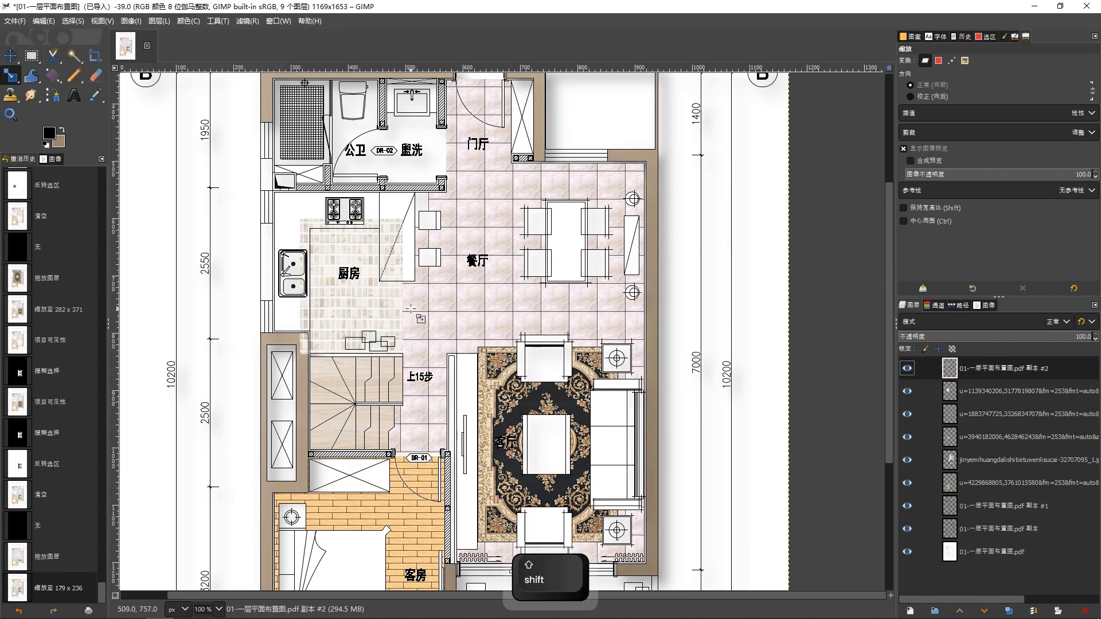
key("i")
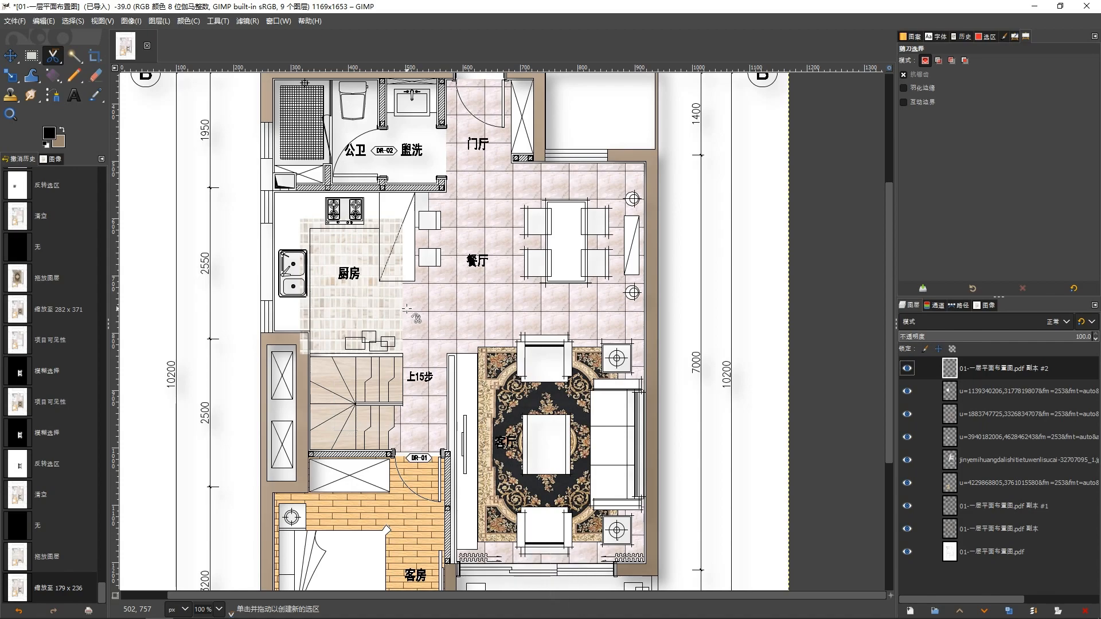
key("u")
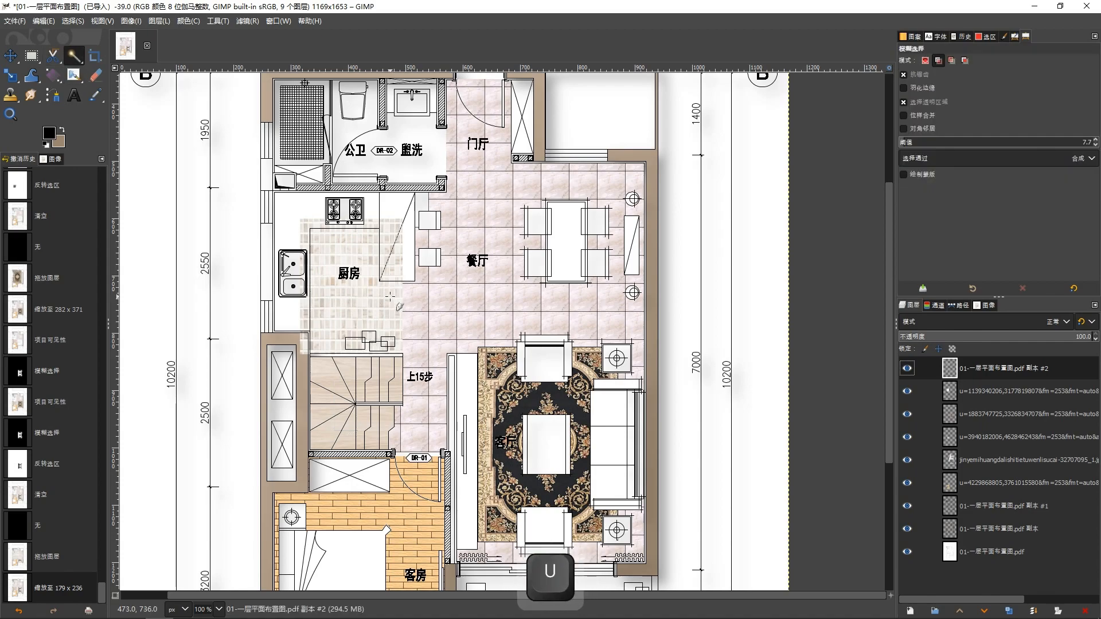
left_click(352, 287)
left_click(955, 393)
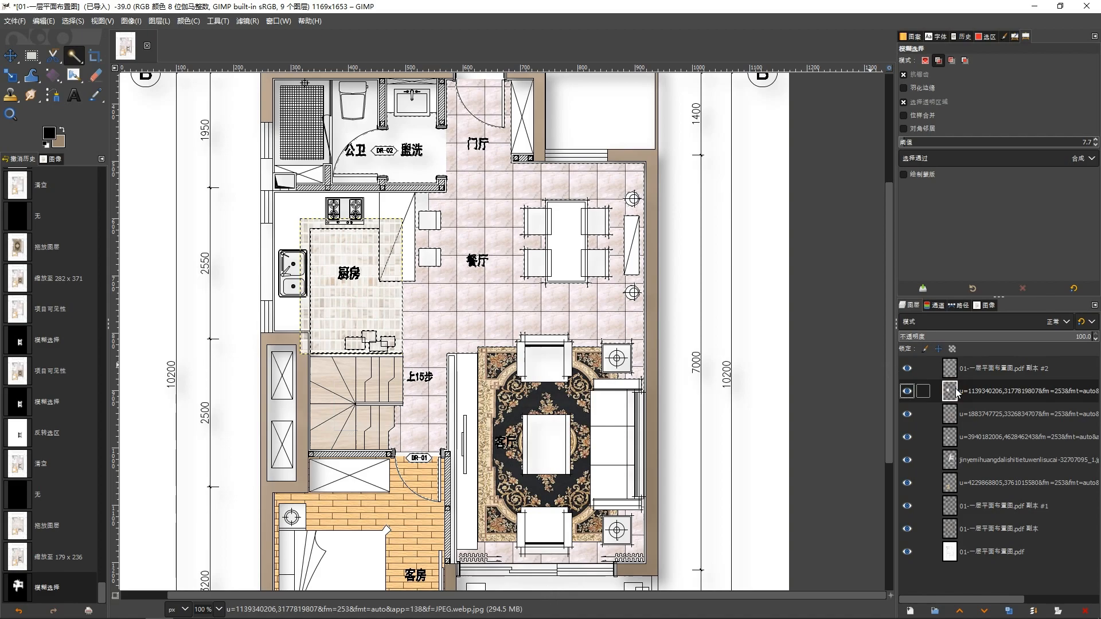
key("ctrl+i")
key("Delete")
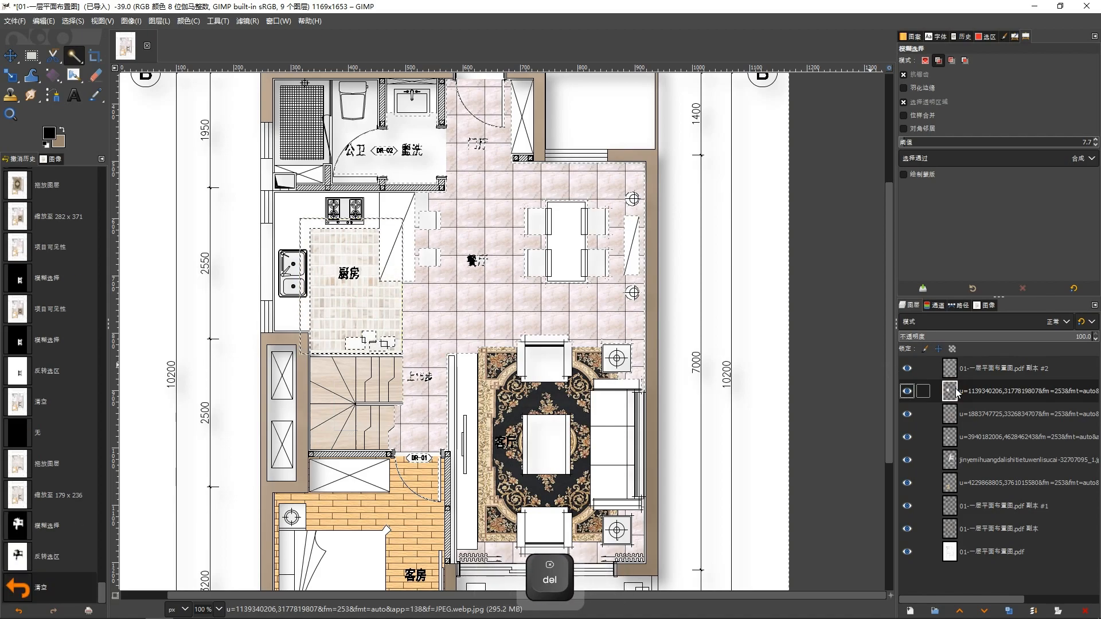
key("ctrl+shift+a")
Step: Add the grey stone image as a new layer and scale it to 247 × 285 px over the kitchen countertop, sink and stove
left_click_drag(440, 216, 439, 206)
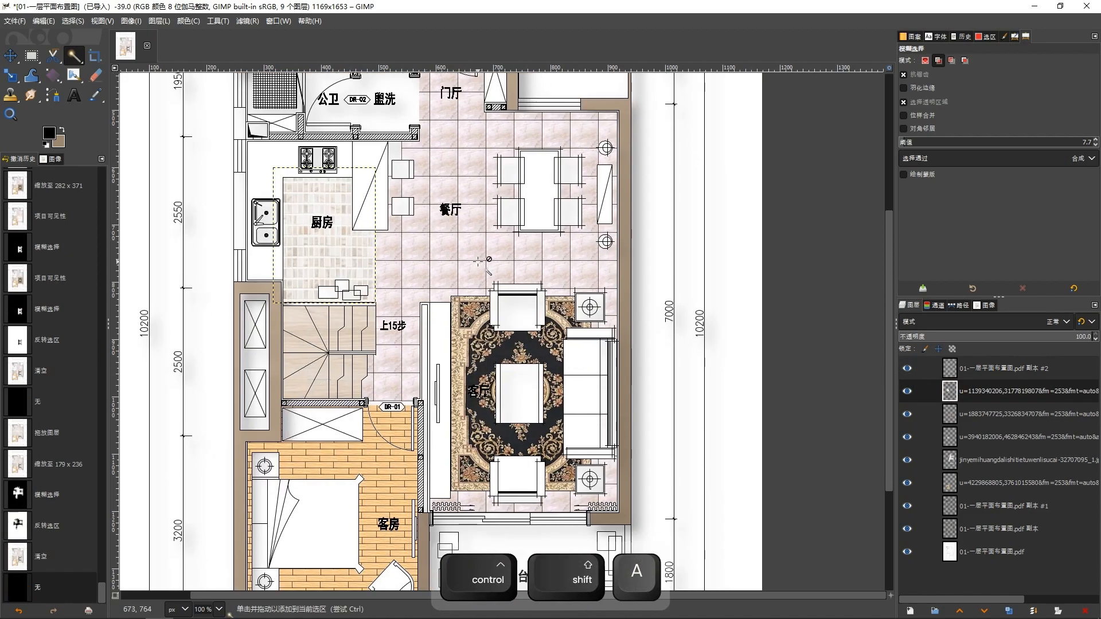
key("shift+F12")
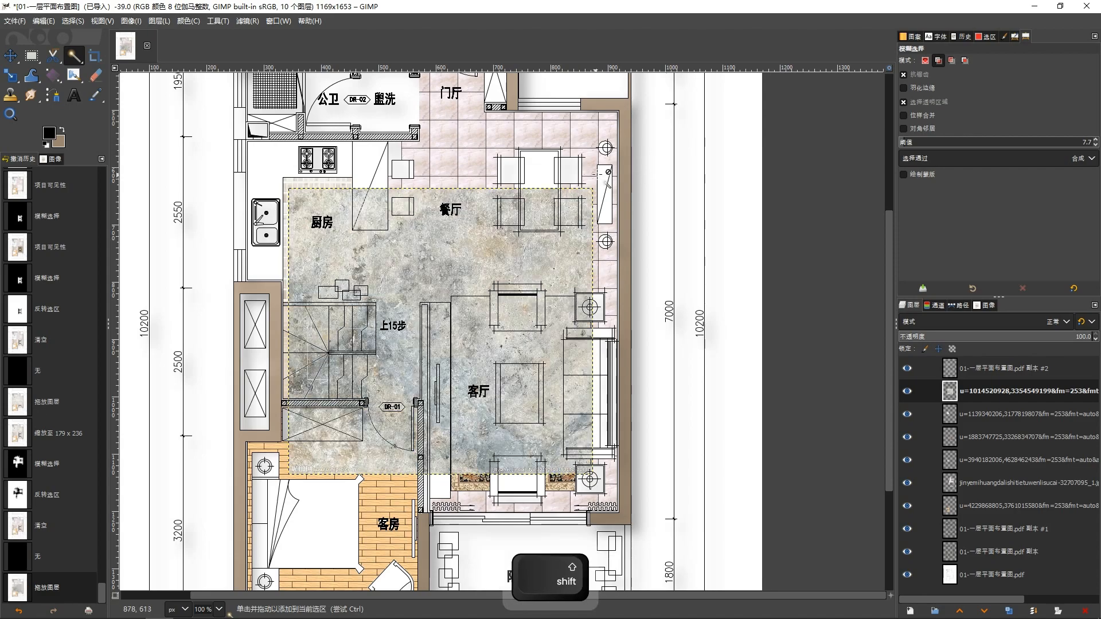
key("shift+s")
left_click(453, 242)
left_click_drag(290, 189, 489, 380)
left_click_drag(551, 436, 315, 250)
left_click_drag(254, 187, 236, 146)
left_click_drag(343, 281, 344, 312)
left_click_drag(291, 241, 305, 211)
left_click(841, 160)
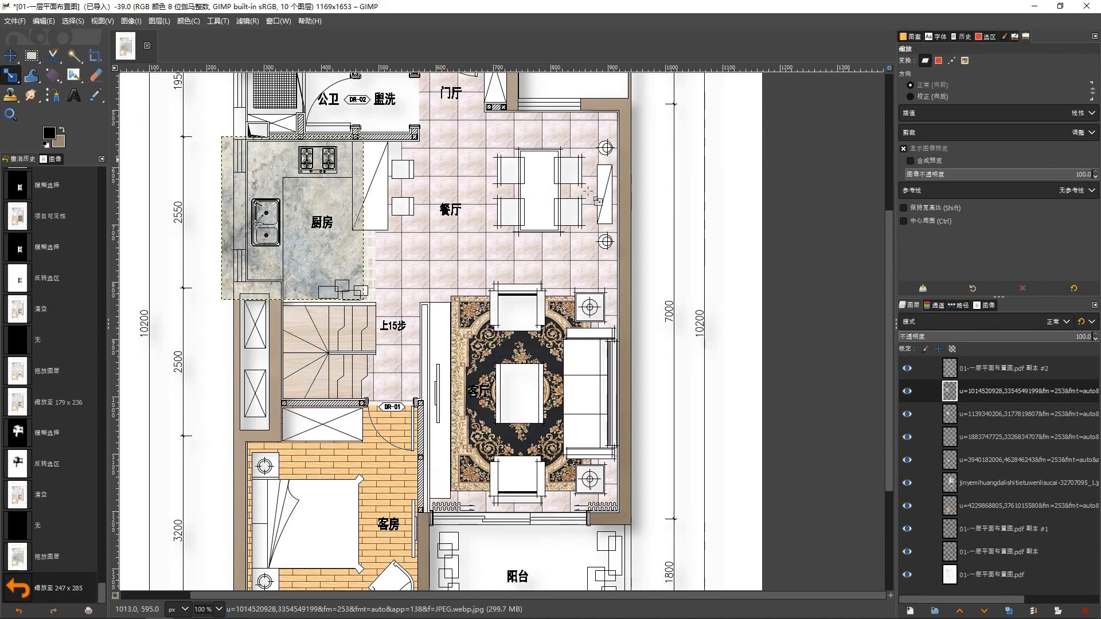
Step: Duplicate the stone texture, move the copy over the washbasin area (盥洗) and anchor it to the stone layer
scroll(502, 165, "down", 1)
left_click_drag(450, 225, 429, 427)
key("ctrl+c")
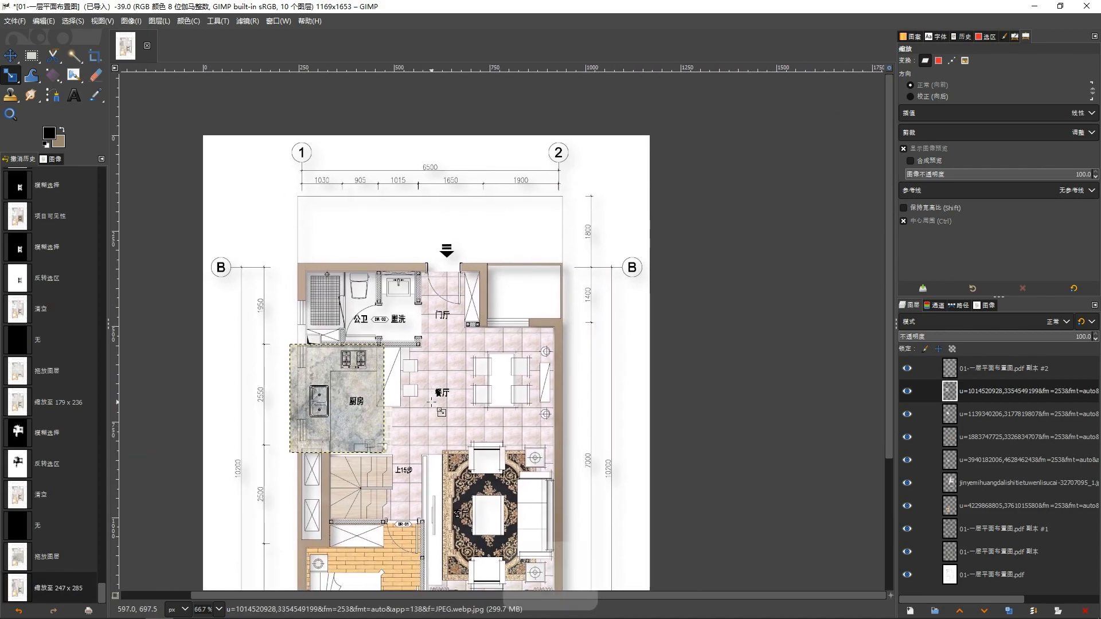
key("ctrl+v")
key("m")
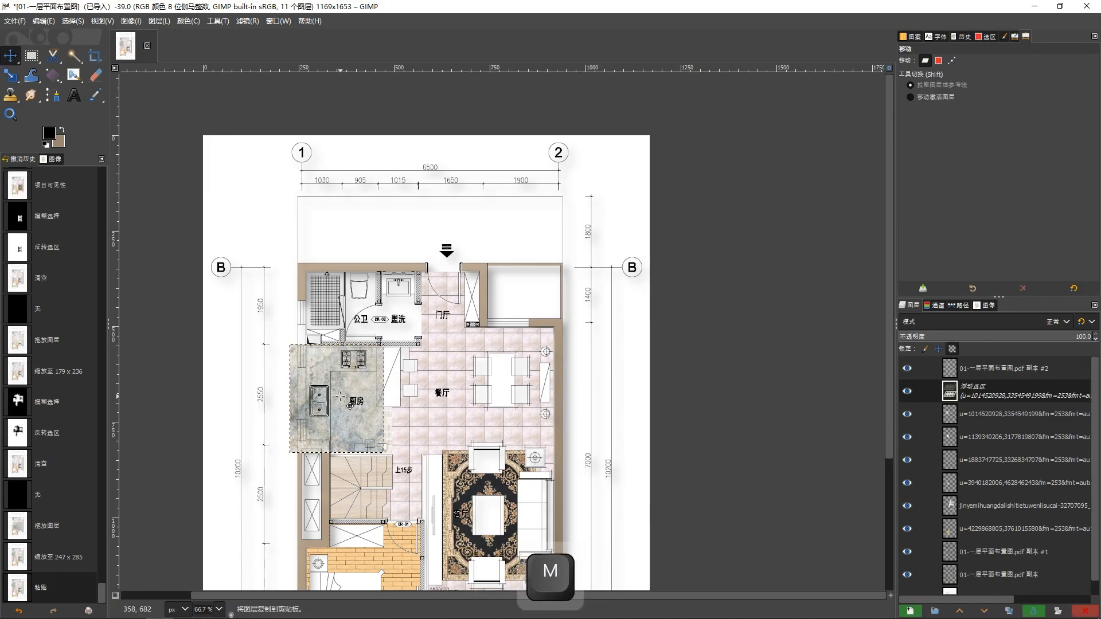
left_click_drag(404, 331, 414, 287)
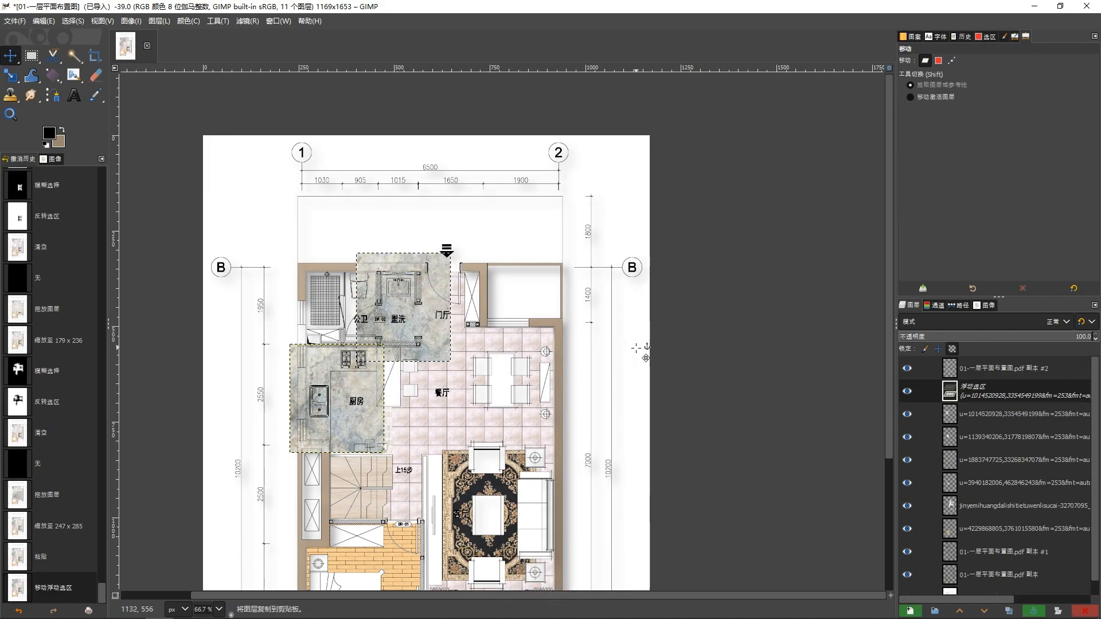
left_click(540, 374)
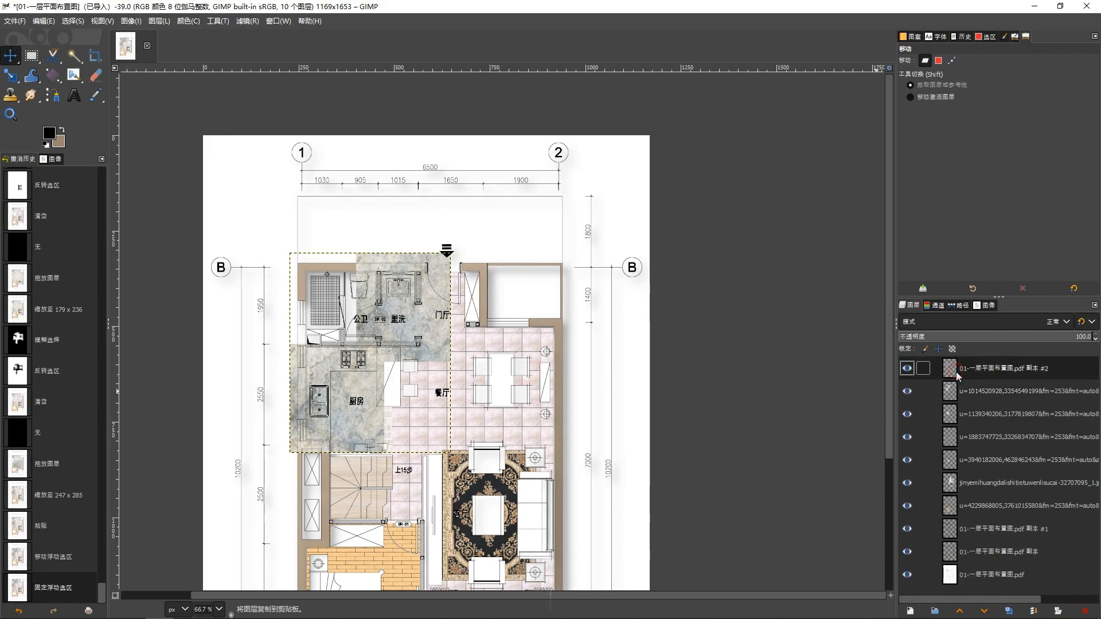
Step: Fuzzy-select the washbasin counter and kitchen countertop on the 副本 #2 layer, delete the stone outside them and clear the selection
key("u")
scroll(415, 275, "up", 3, "ctrl")
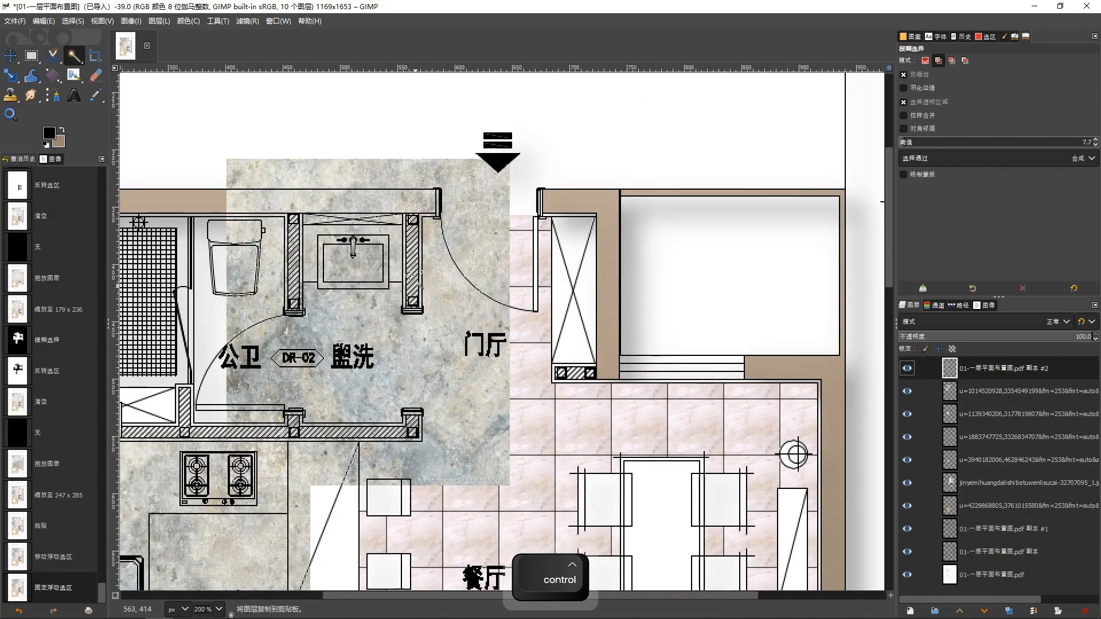
left_click(396, 258)
scroll(396, 195, "down", 2, "ctrl")
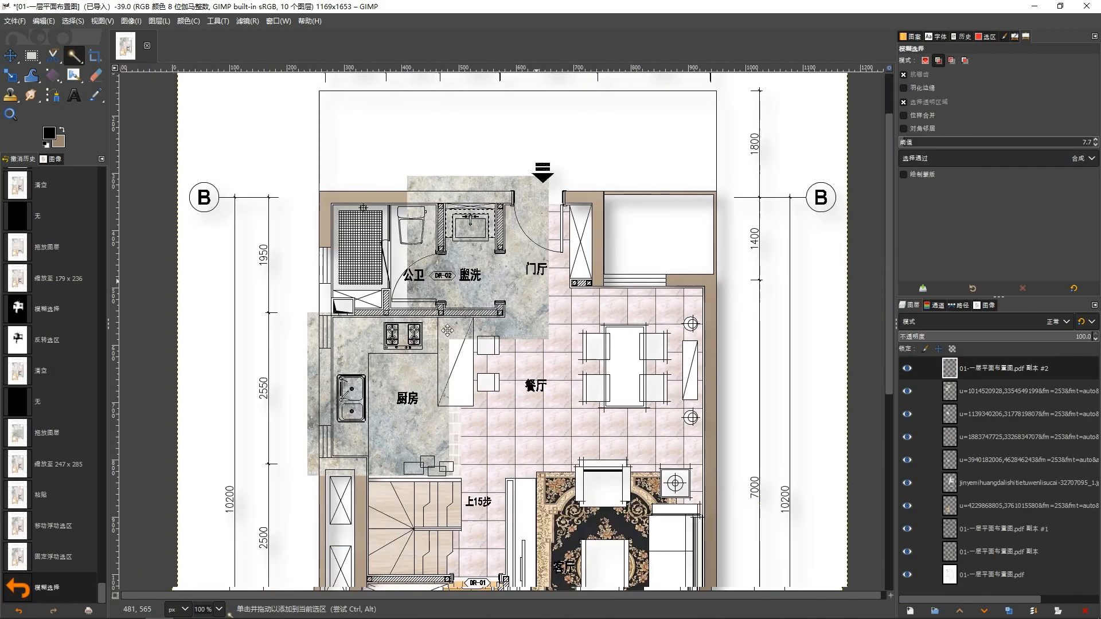
left_click(367, 347)
left_click(943, 393)
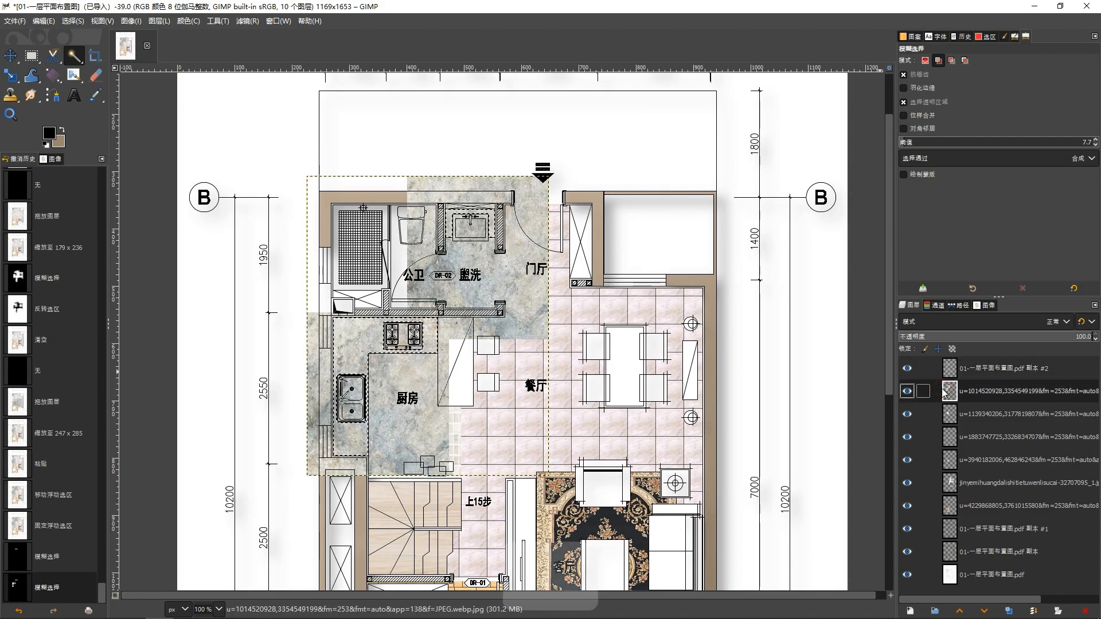
key("ctrl+i")
key("Delete")
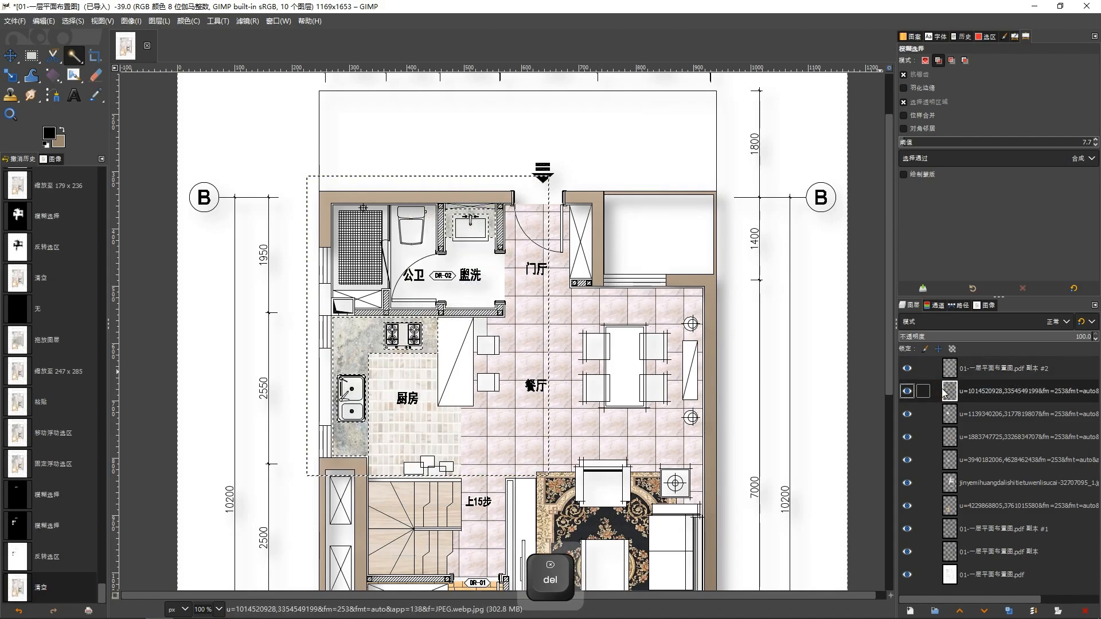
key("ctrl+shift+a")
Step: Add the grey-brown wood grain image as a new layer and scale it to 99 × 147 px over the living room coffee table
scroll(617, 366, "down", 2, "ctrl")
scroll(618, 366, "up", 2, "ctrl")
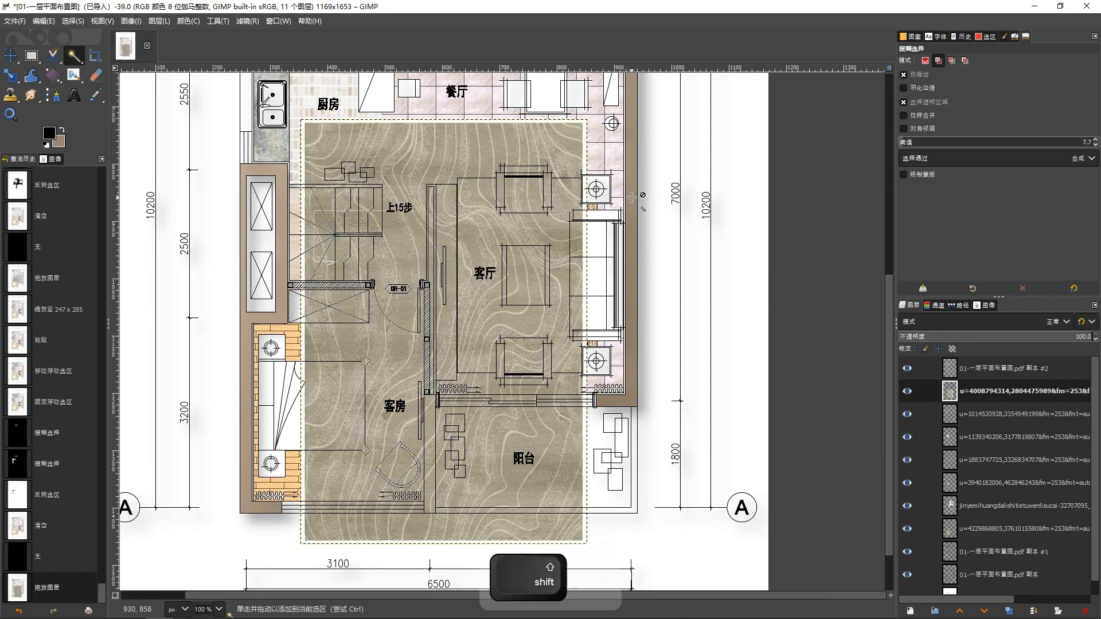
key("shift+s")
left_click(422, 129)
left_click_drag(304, 122, 579, 430)
left_click_drag(564, 507, 533, 279)
key("Return")
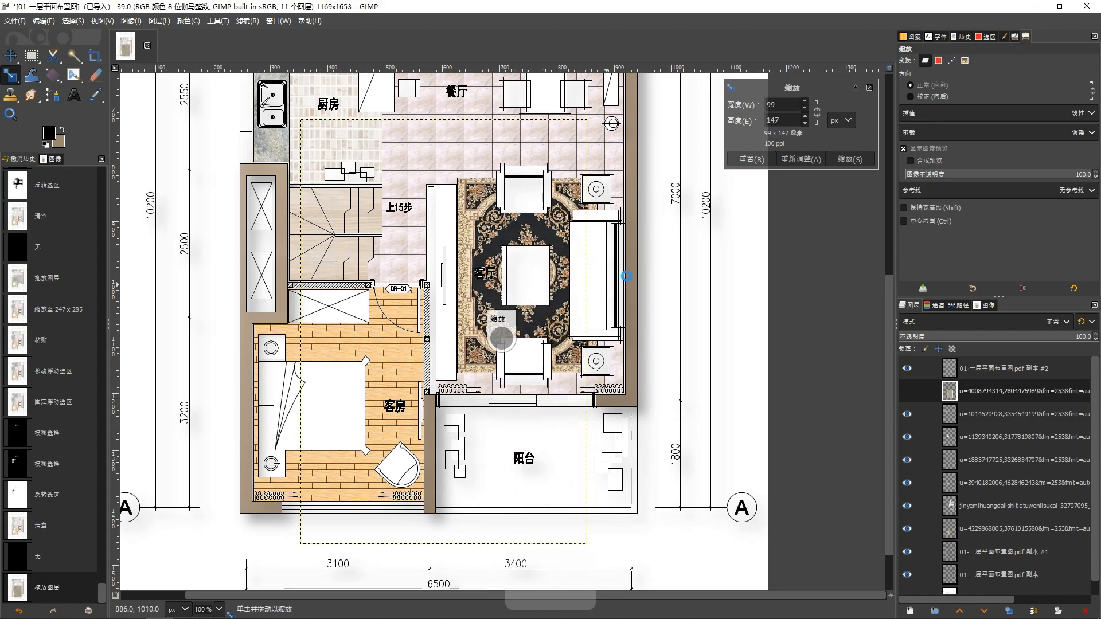
Step: Duplicate the wood grain texture, move the copy over the dining table (餐厅) and anchor it to the wood layer
left_click_drag(645, 232, 601, 341)
key("ctrl+c")
key("ctrl+v")
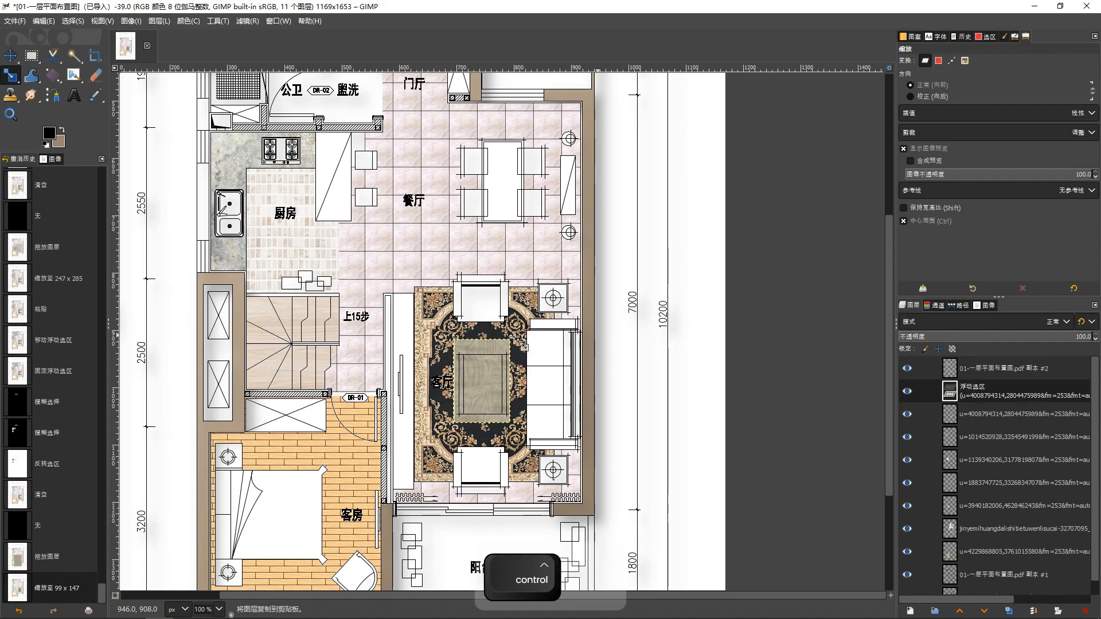
key("m")
left_click_drag(504, 198, 508, 175)
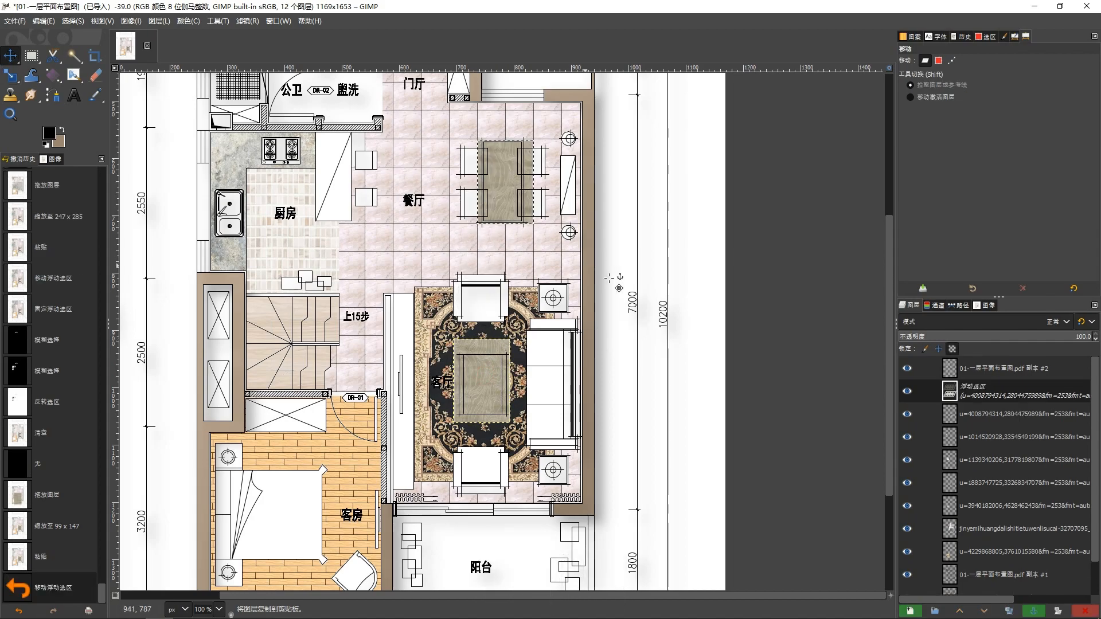
left_click(568, 265)
Step: Fuzzy-select the coffee table top and its border strips in the living room on the 01-一层平面布置图.pdf 副本 #2 layer
scroll(527, 327, "up", 1)
scroll(518, 344, "down", 1)
scroll(499, 270, "up", 1)
scroll(486, 228, "down", 2)
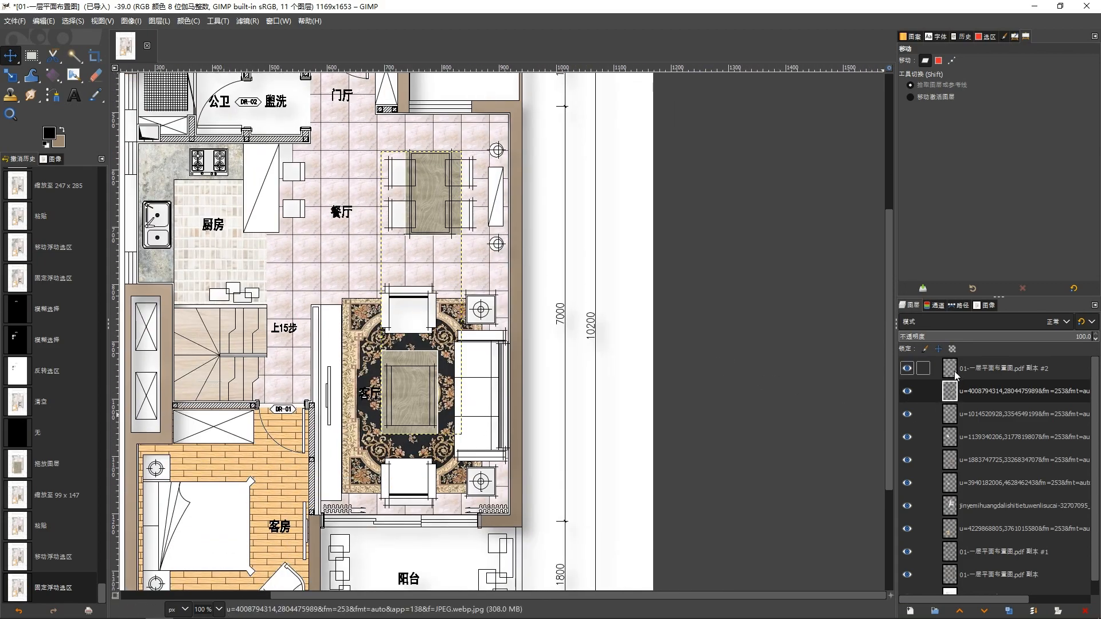
left_click(954, 373)
key("u")
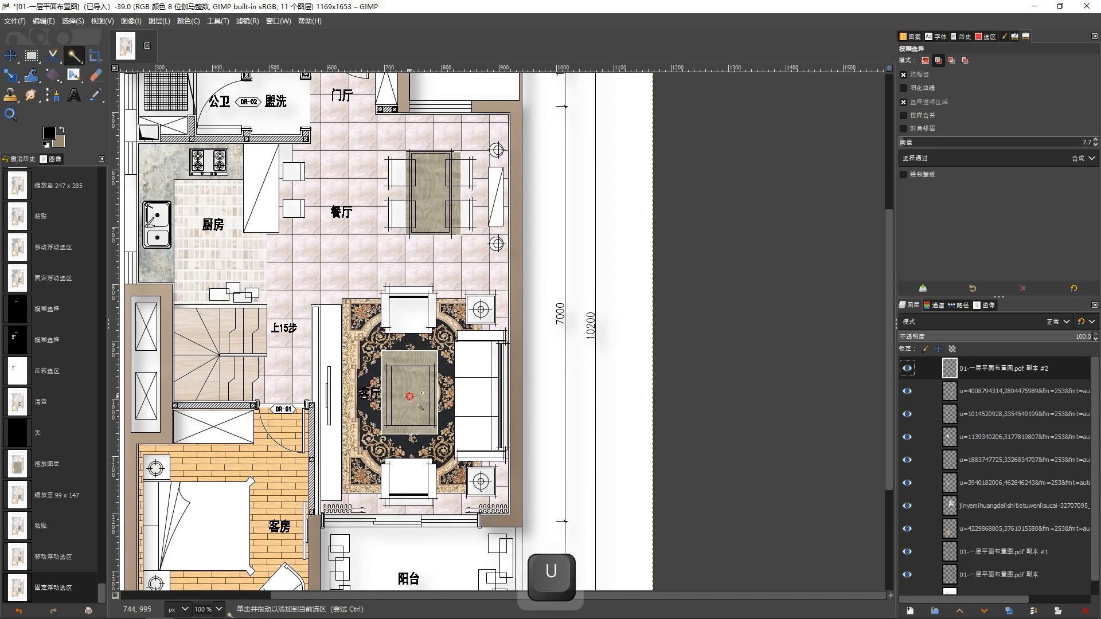
left_click(413, 397)
scroll(436, 399, "up", 2, "ctrl")
left_click(430, 390)
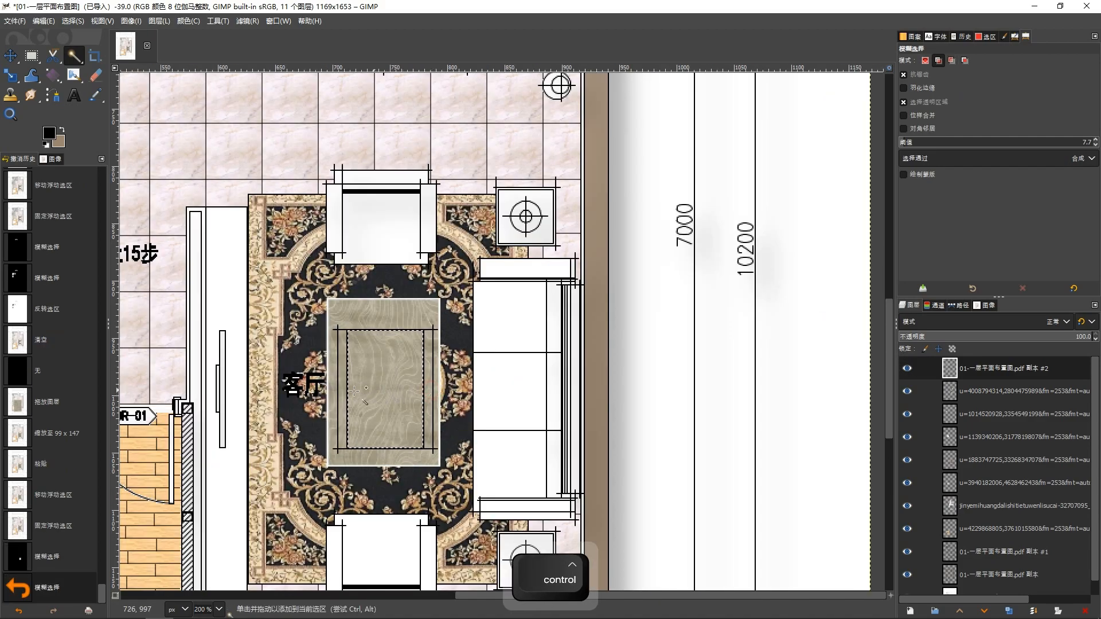
left_click(343, 389)
Step: Add the dining table top, its border strips and the parts overlapped by the chairs to the fuzzy selection
left_click_drag(461, 191, 417, 431)
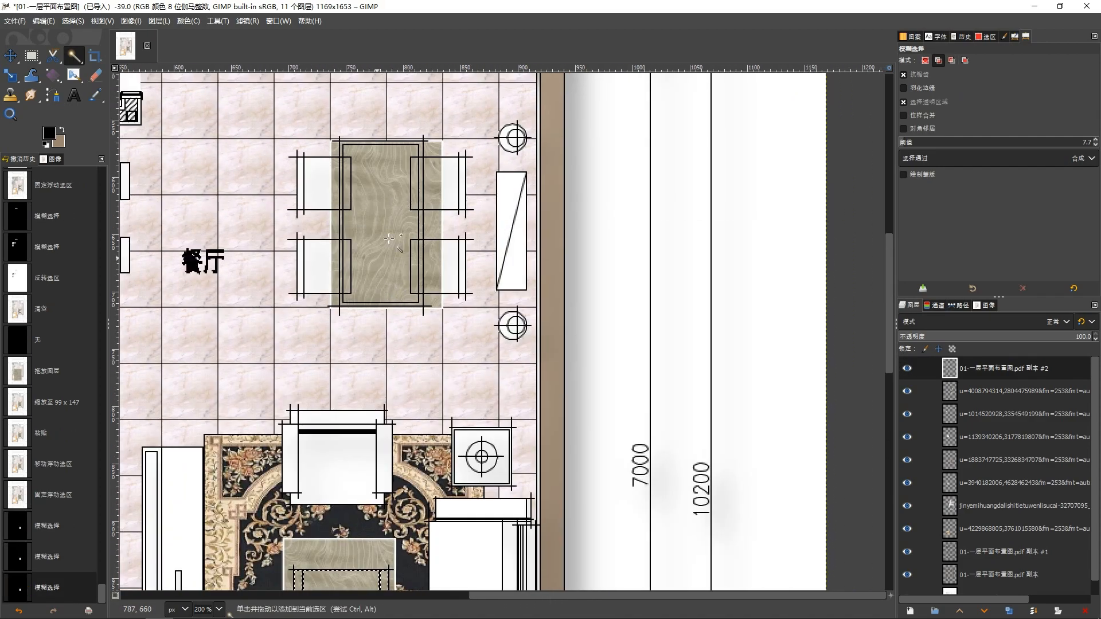
left_click(404, 207)
scroll(404, 207, "up", 3, "ctrl")
left_click(452, 235)
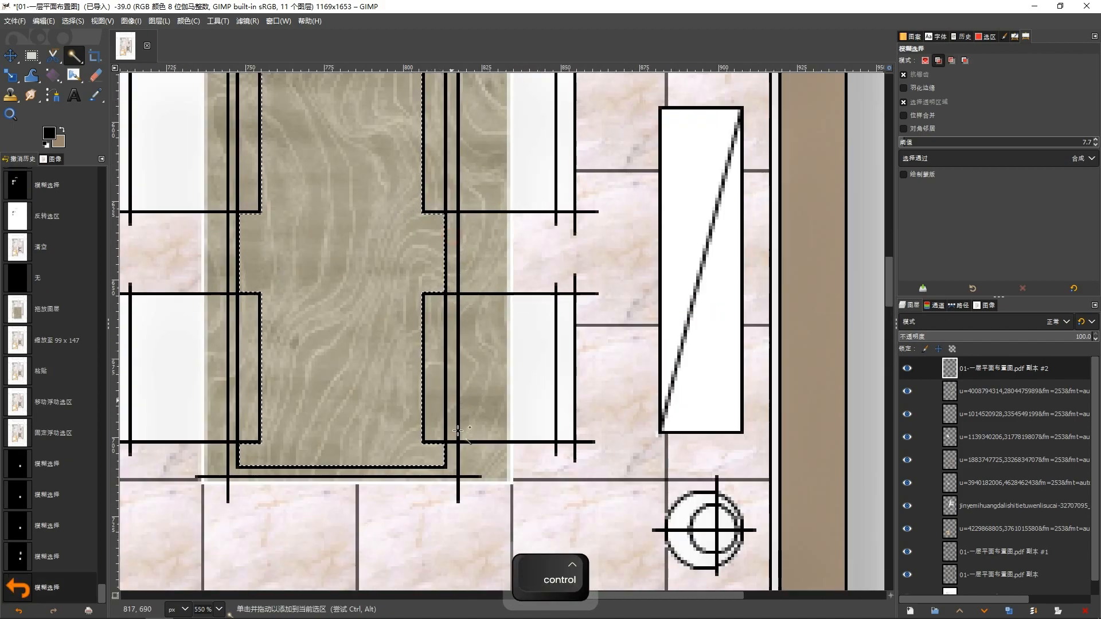
left_click(450, 457)
left_click(437, 401)
left_click(449, 390)
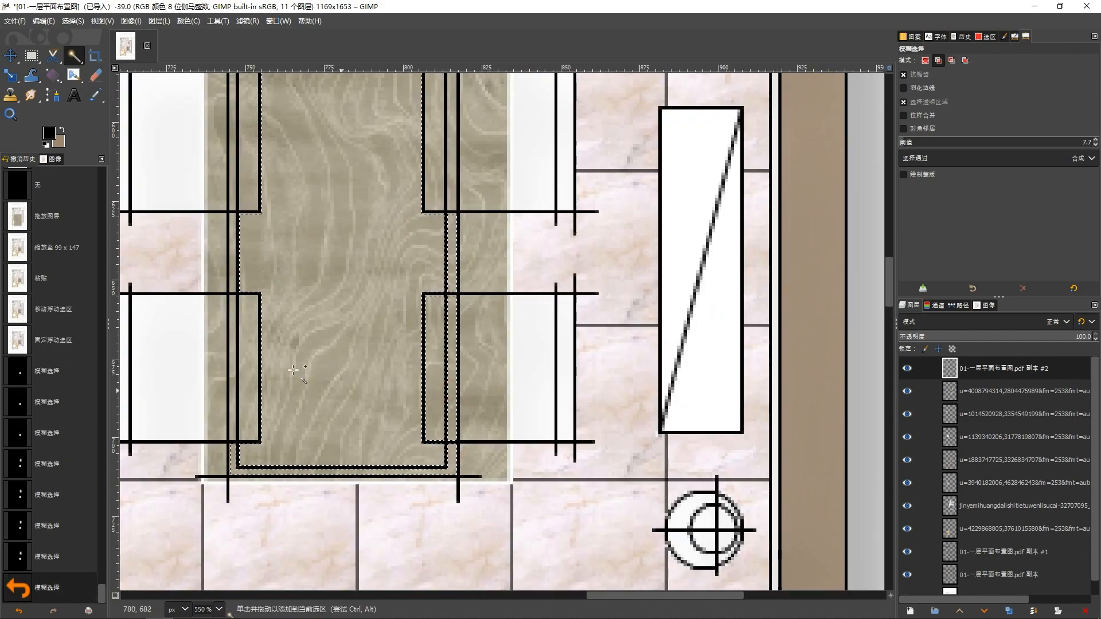
left_click(246, 350)
left_click(234, 348)
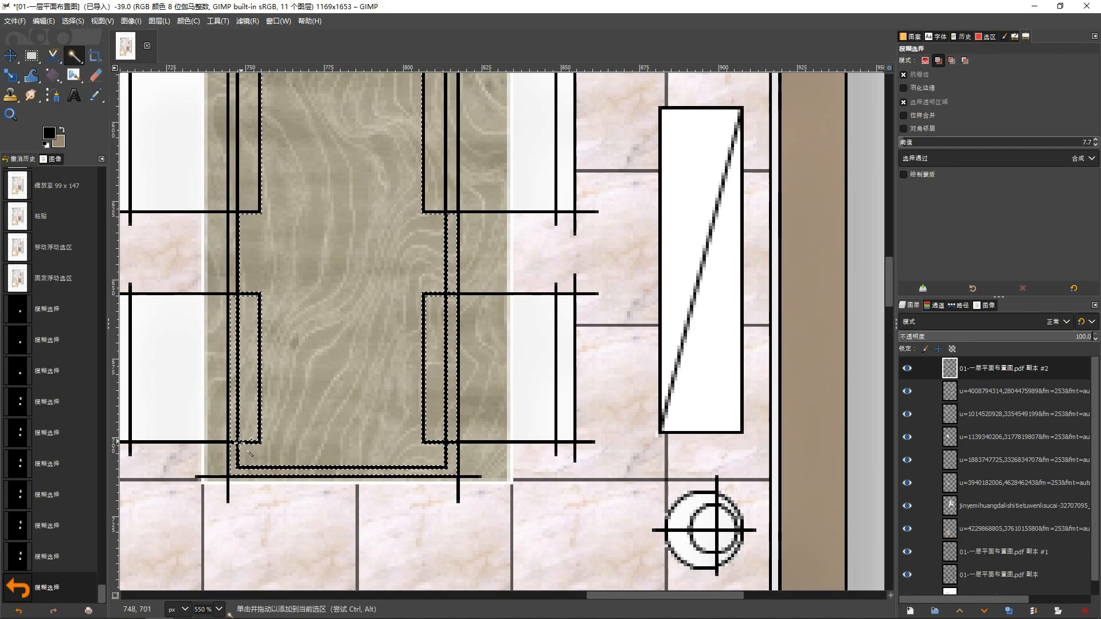
scroll(240, 348, "up", 4)
left_click(232, 345)
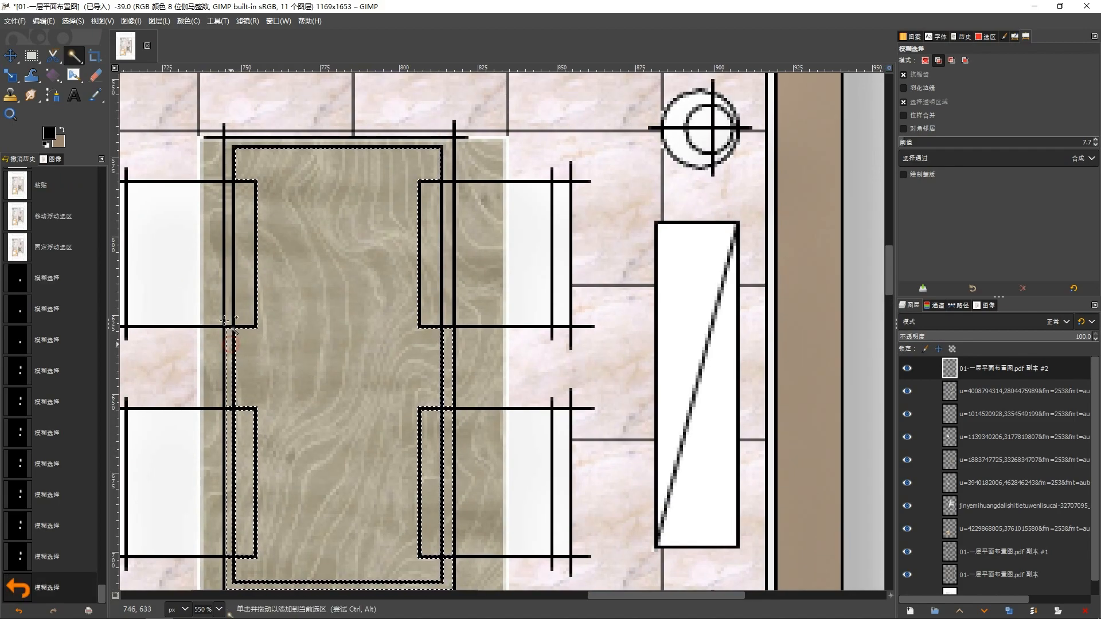
left_click(242, 277)
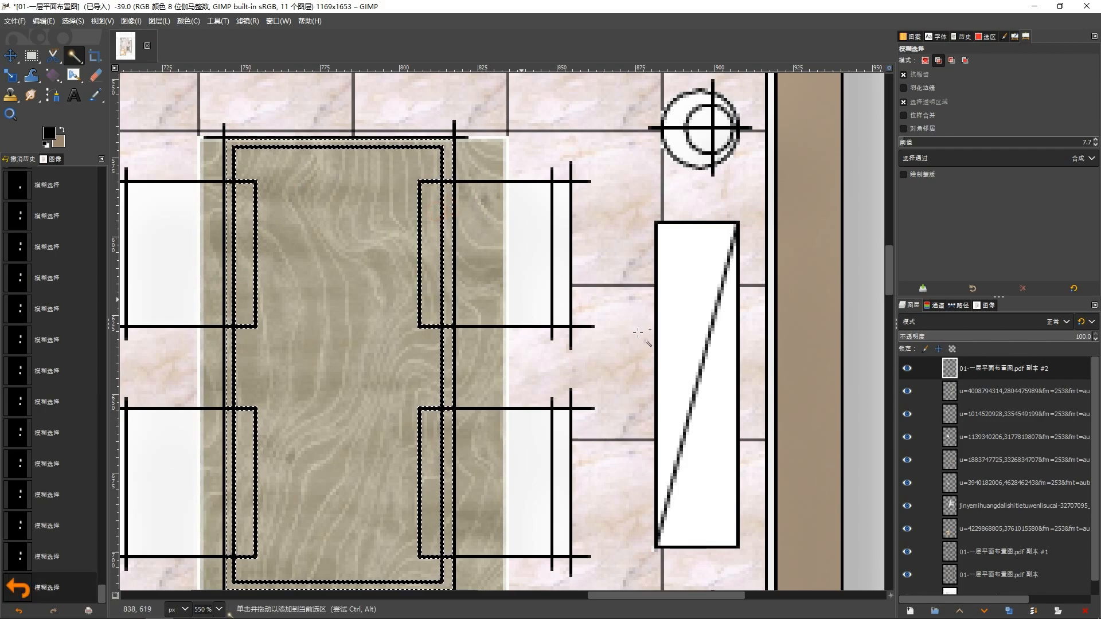
Step: Invert the selection, delete the wood grain outside the coffee and dining tables on the wood layer, and clear the selection
key("ctrl+i")
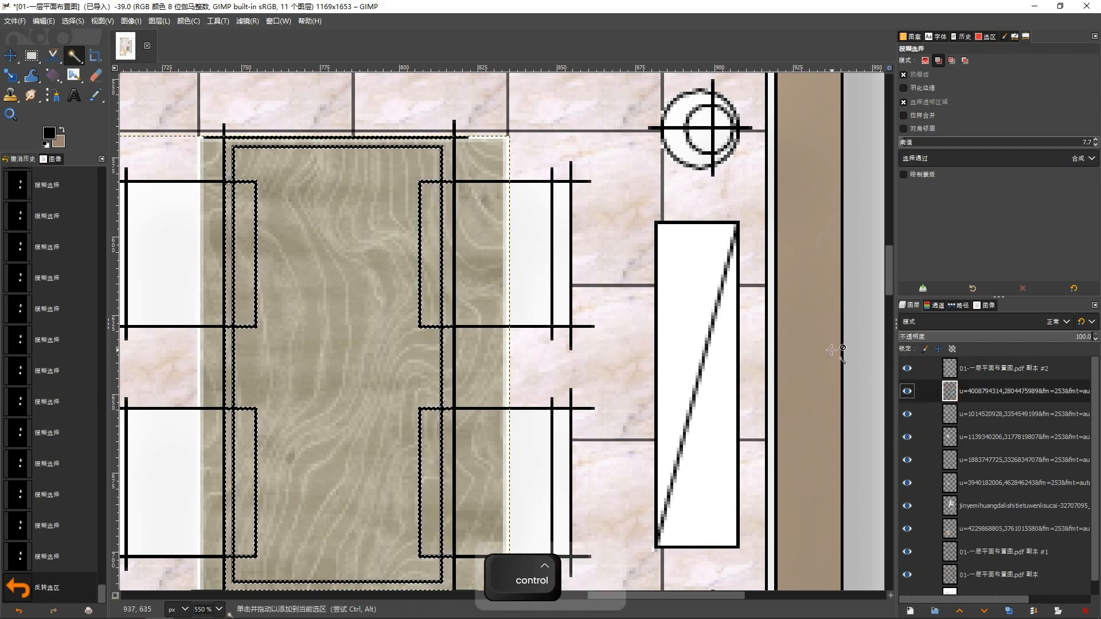
key("Delete")
key("ctrl+shift+a")
Step: Add the white fabric image southeast (1).jpg as a new layer and scale it to 274 × 183 px over the guest room (客房) bed
scroll(439, 289, "down", 6)
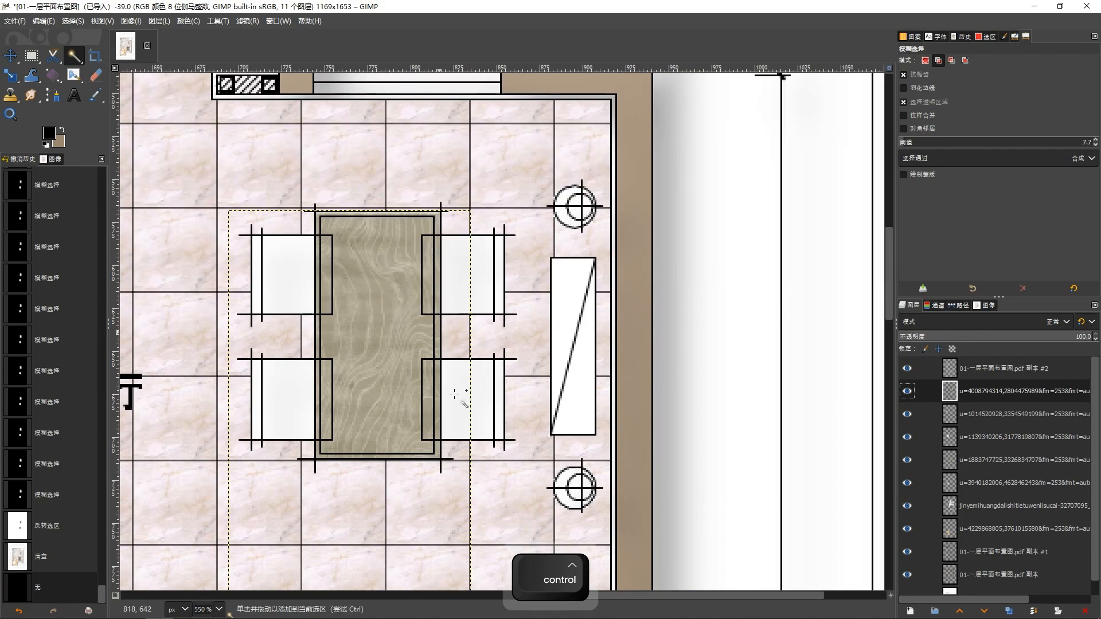
scroll(381, 281, "down", 5)
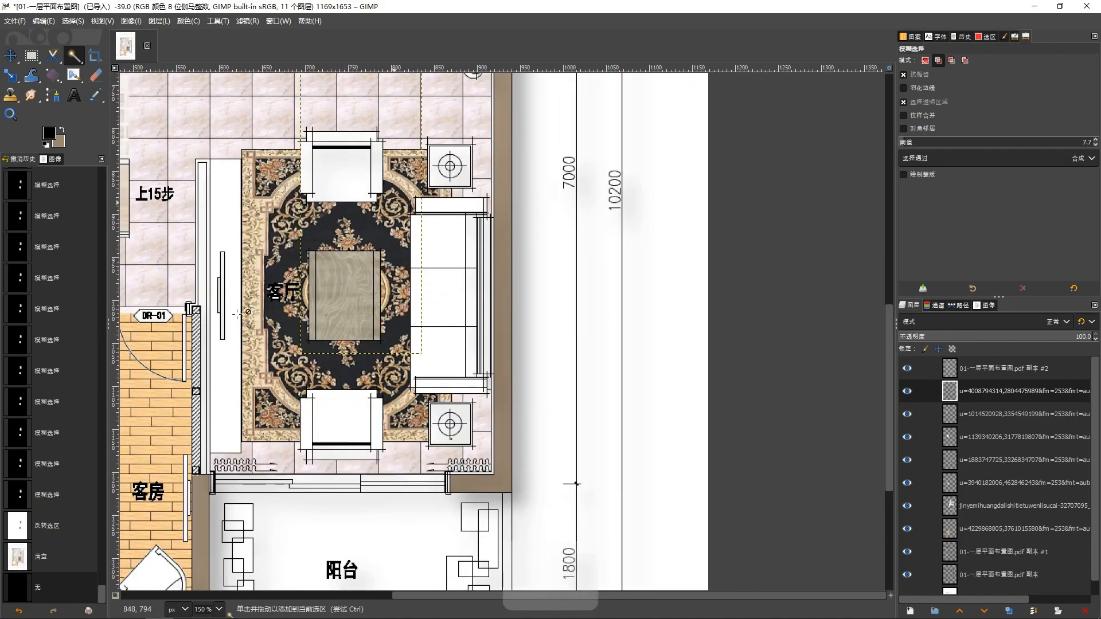
scroll(344, 304, "left", 5)
scroll(352, 280, "down", 3)
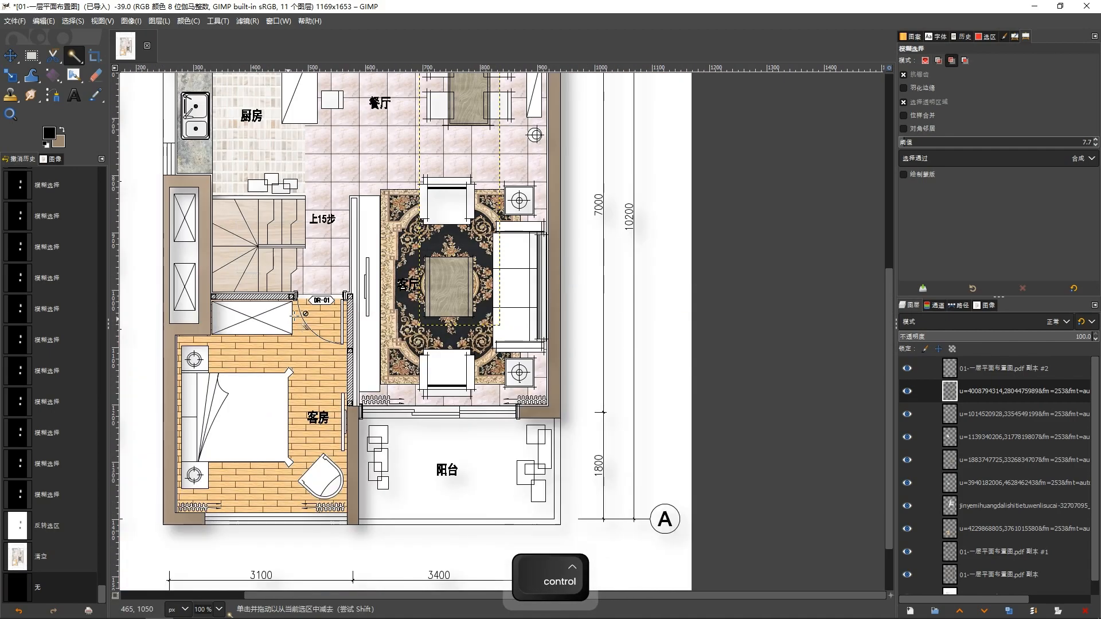
scroll(367, 344, "up", 2)
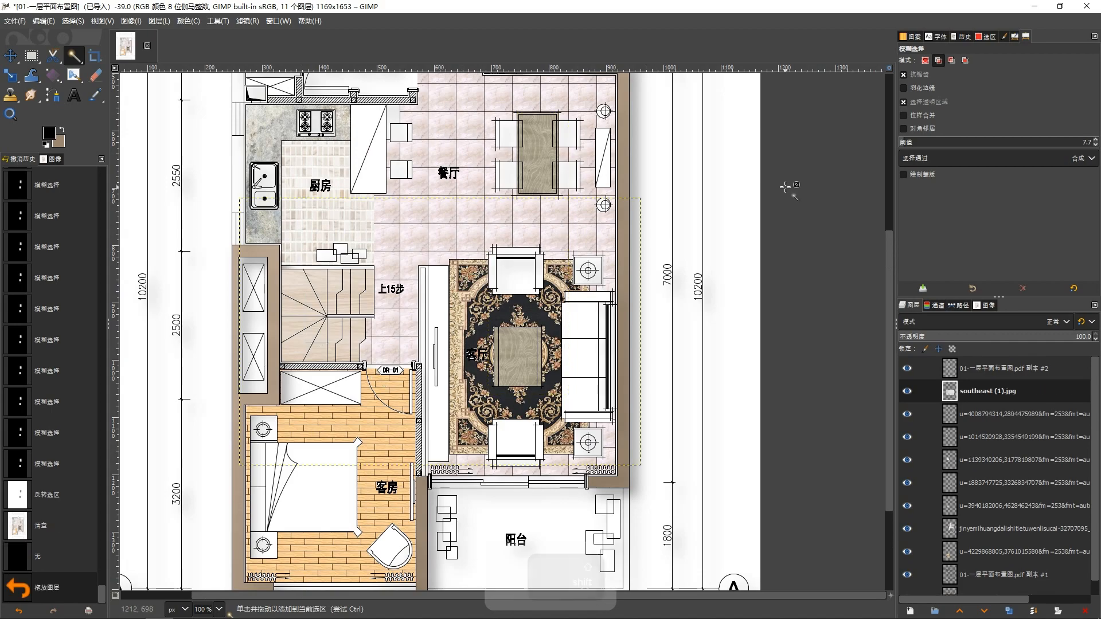
key("shift+F12")
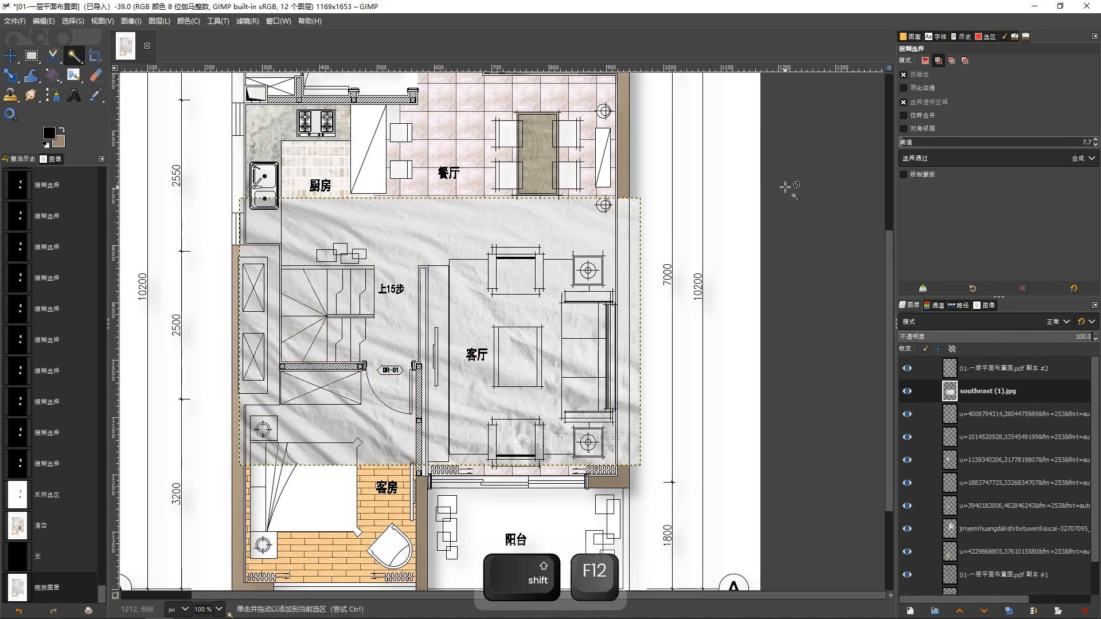
key("shift+s")
left_click(241, 199)
left_click_drag(240, 199, 474, 368)
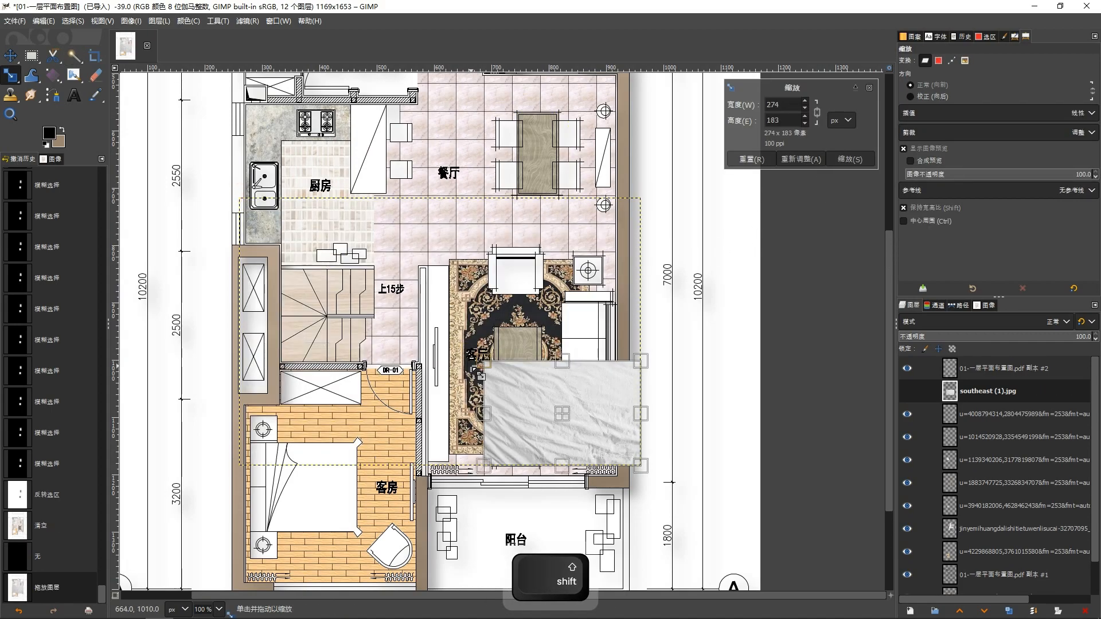
left_click_drag(337, 488, 332, 492)
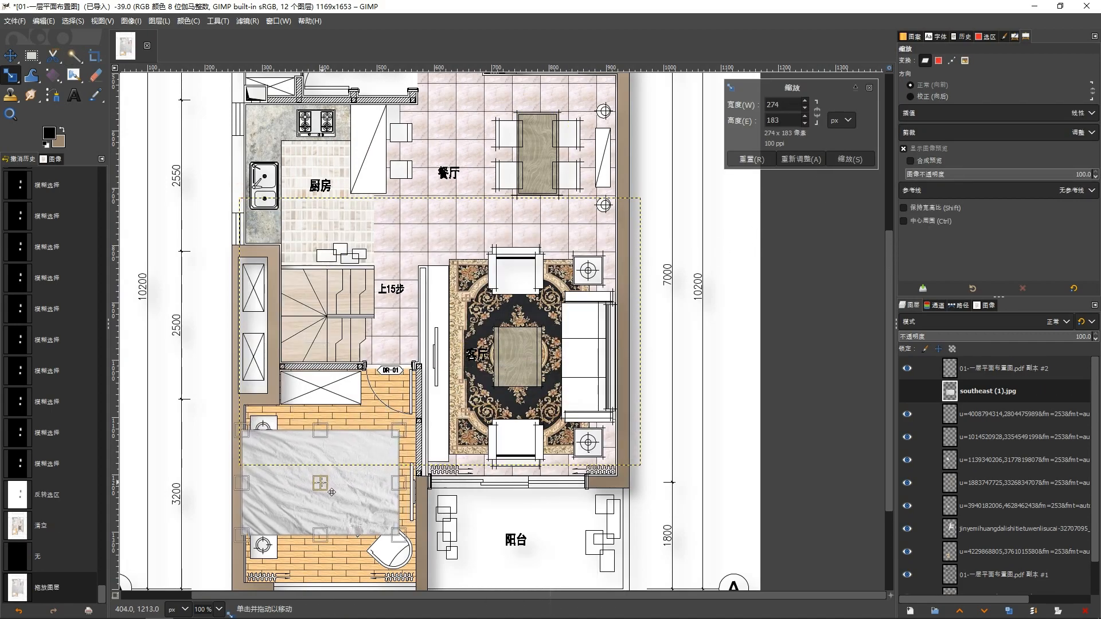
key("Return")
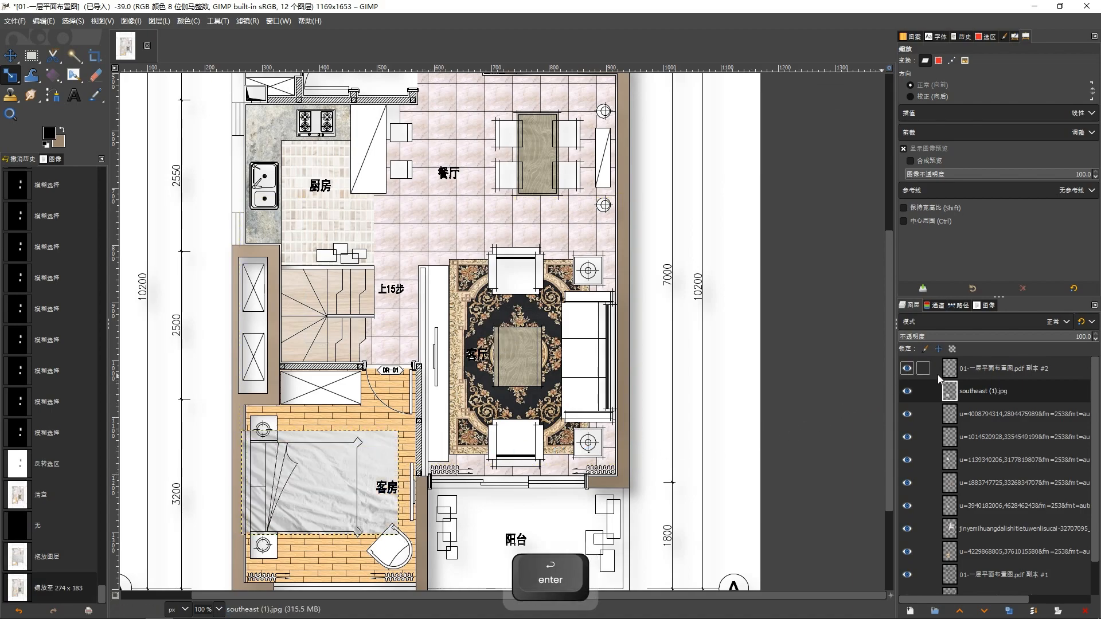
Step: Fuzzy-select the bed cover and its folded-back strips in the guest room on the 01-一层平面布置图.pdf 副本 #2 layer
left_click(955, 372)
key("u")
left_click(279, 499)
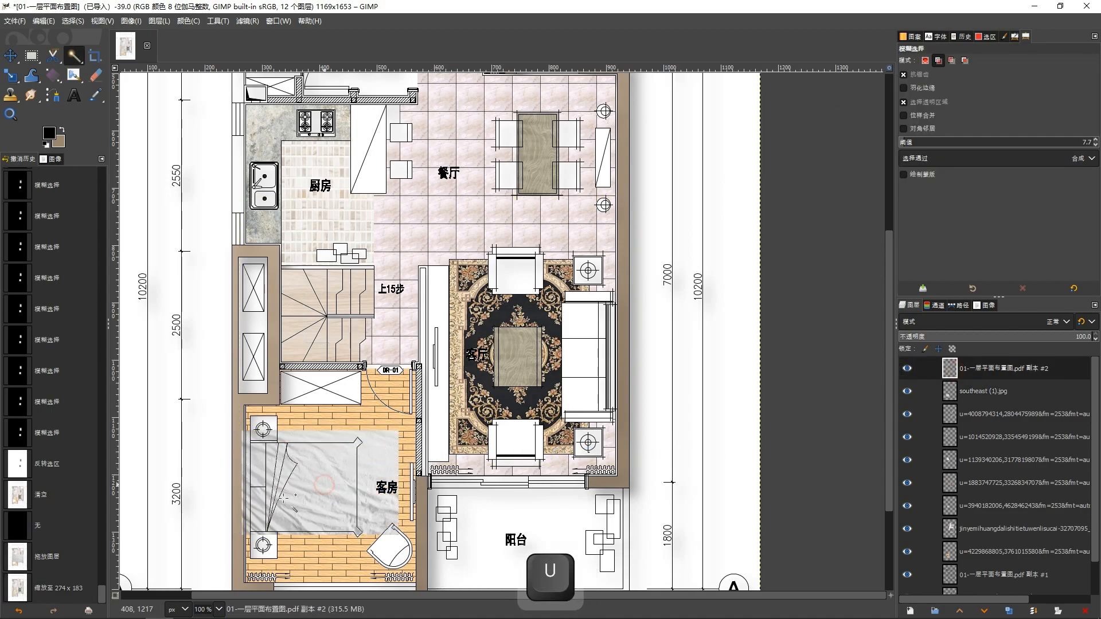
scroll(279, 499, "up", 2, "ctrl")
left_click(297, 433)
left_click(280, 411)
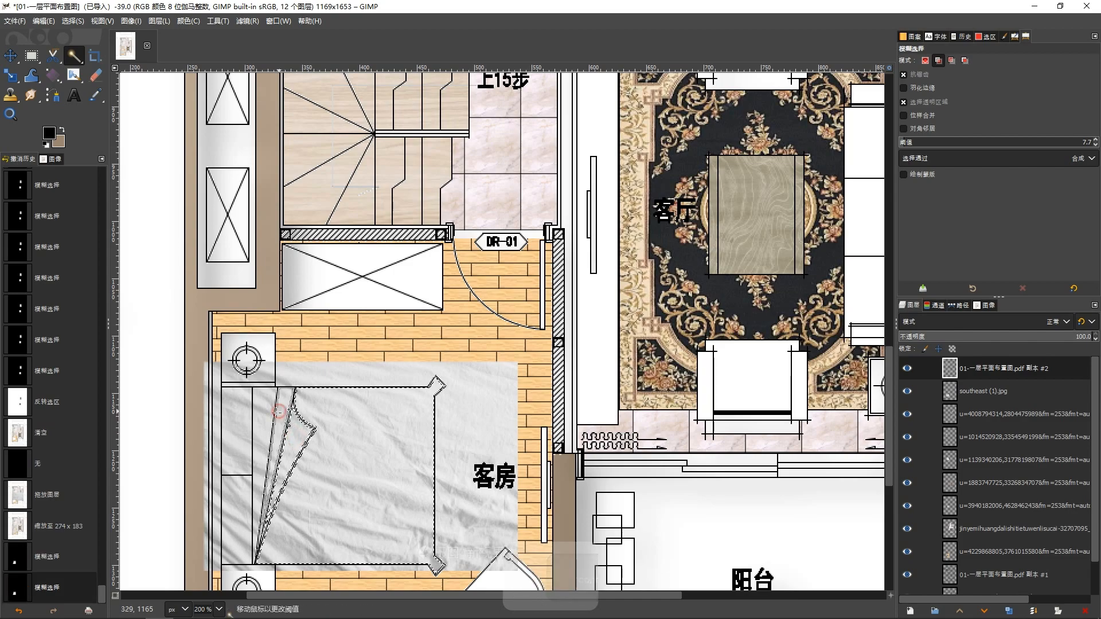
left_click(271, 405)
Step: Invert the selection, delete the fabric outside the bed cover on the southeast (1).jpg layer, and clear the selection
scroll(330, 436, "down", 1, "ctrl")
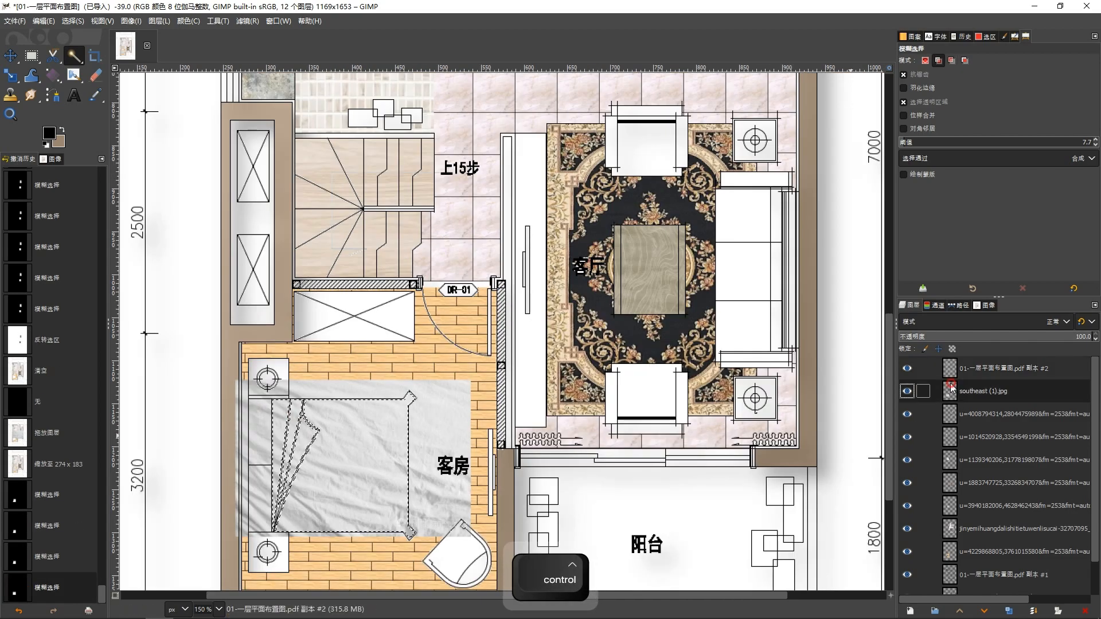
key("ctrl+i")
key("Delete")
key("ctrl+shift+a")
Step: Add the beige lantern-pattern tile image as a new layer and scale it to 341 × 199 px over the balcony (阳台)
left_click_drag(623, 489, 525, 440)
scroll(534, 357, "down", 1, "ctrl")
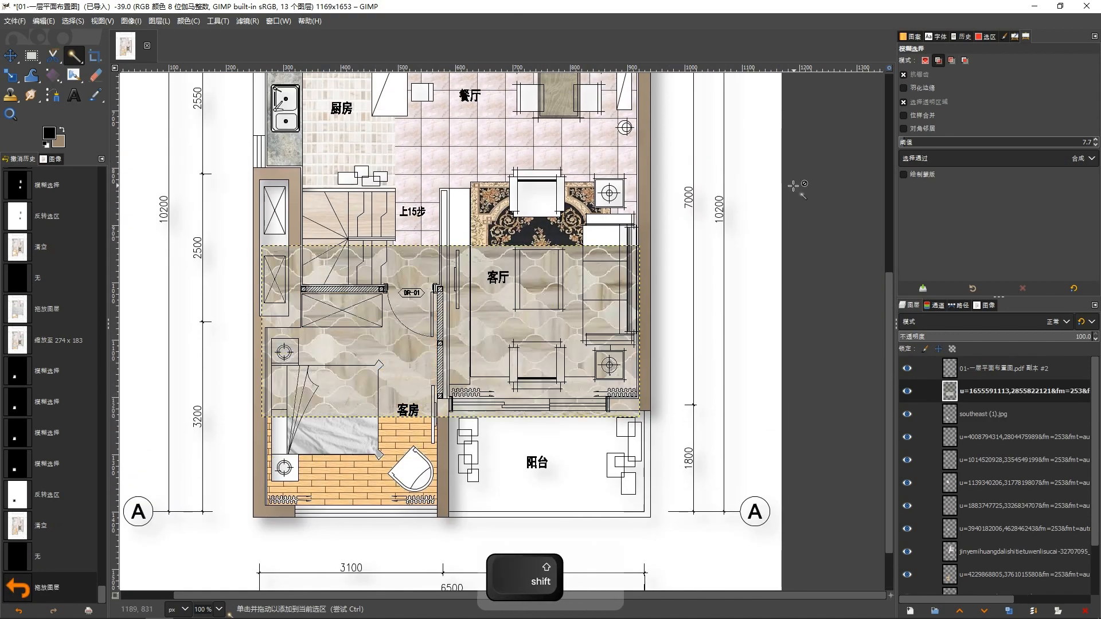
key("shift+F12")
key("shift+s")
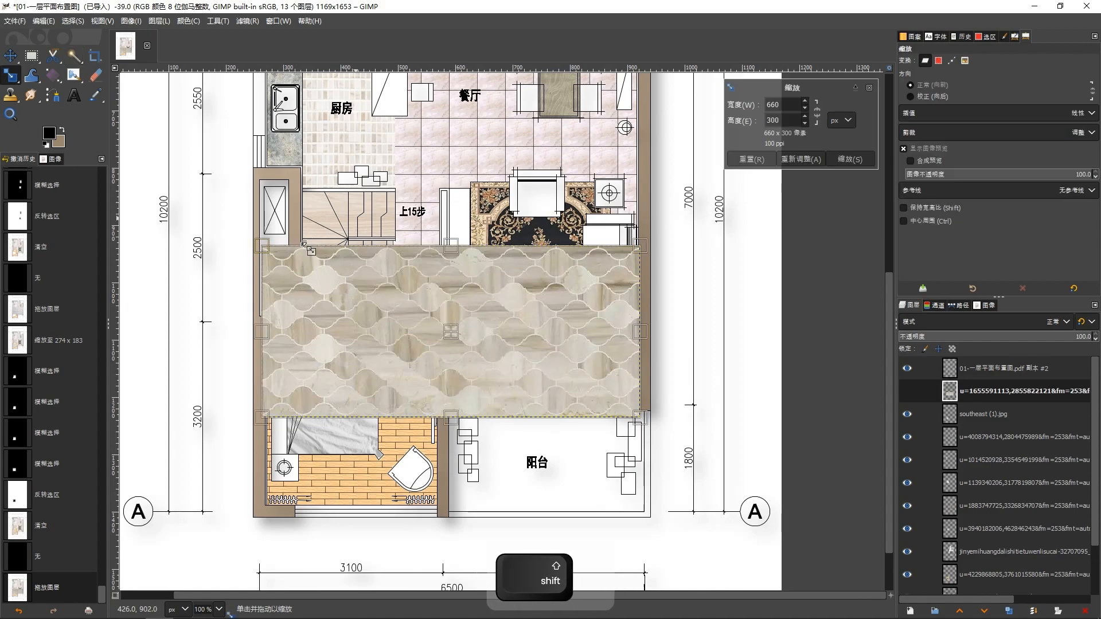
left_click_drag(267, 248, 469, 326, "shift")
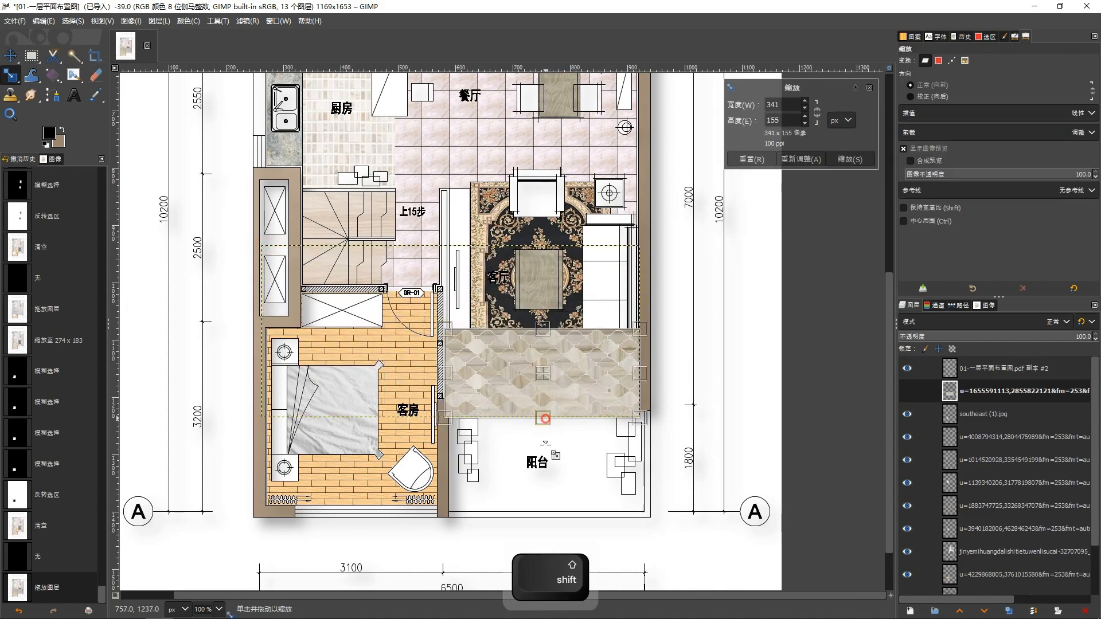
left_click_drag(545, 419, 545, 443)
left_click_drag(544, 383, 556, 470)
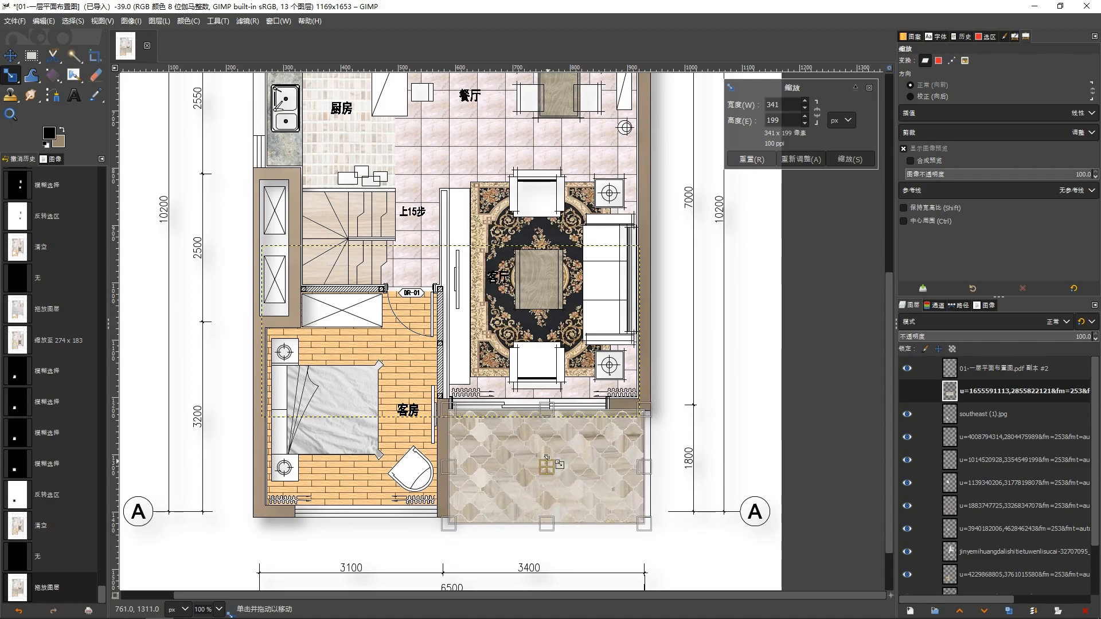
left_click(849, 161)
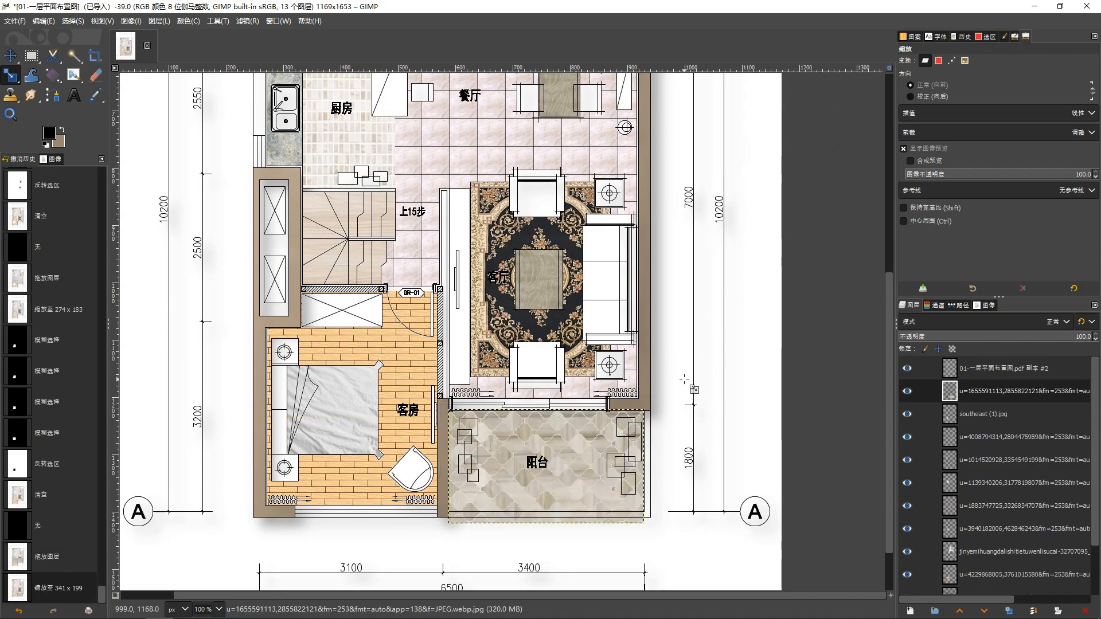
Step: Fuzzy-select the balcony floor on the 副本 #2 layer and delete the lantern-pattern tile outside it on the tile layer
left_click(956, 365)
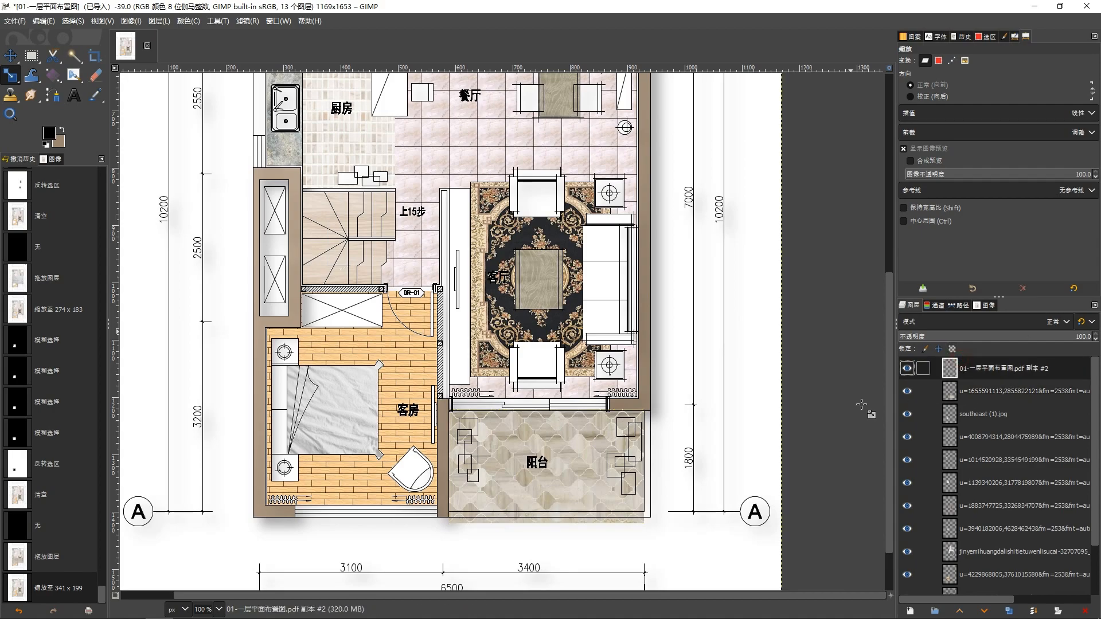
key("u")
left_click(572, 454)
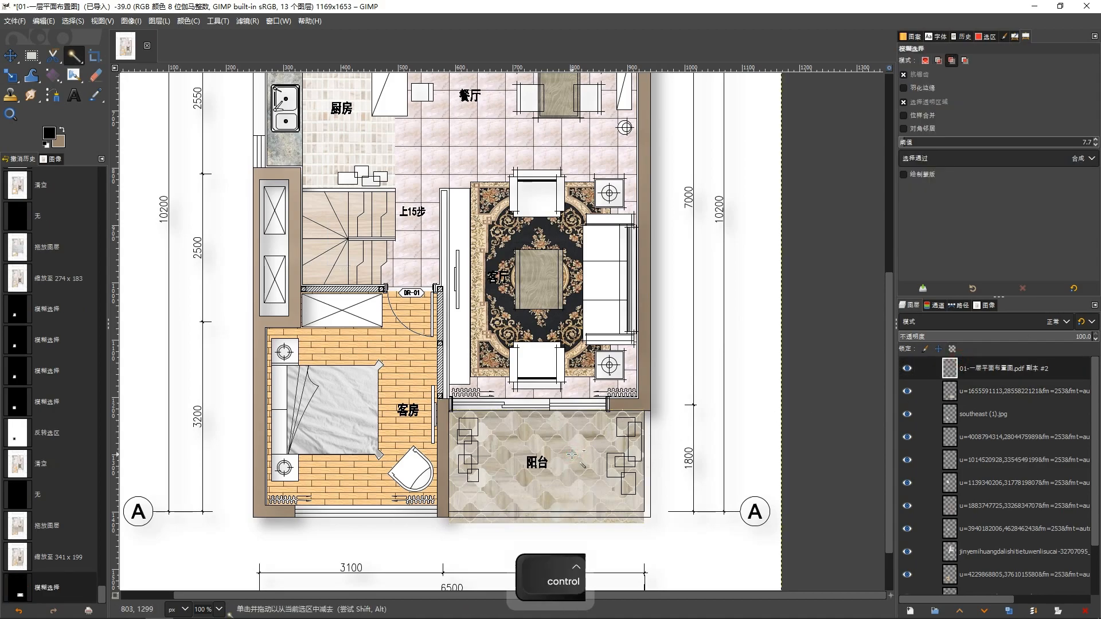
key("ctrl+i")
left_click(950, 397)
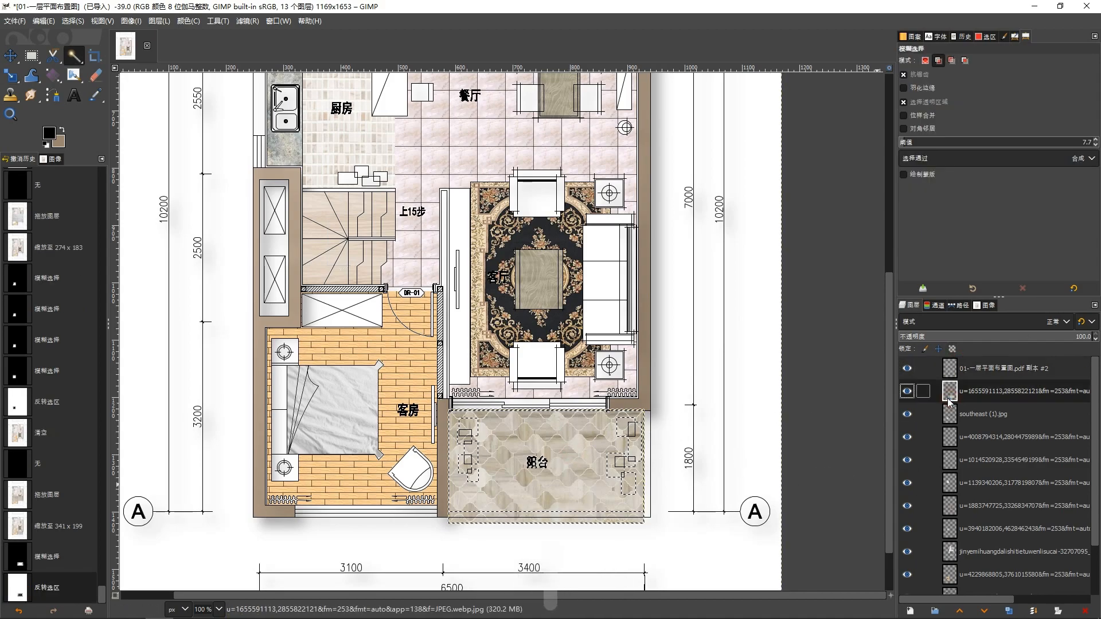
key("Delete")
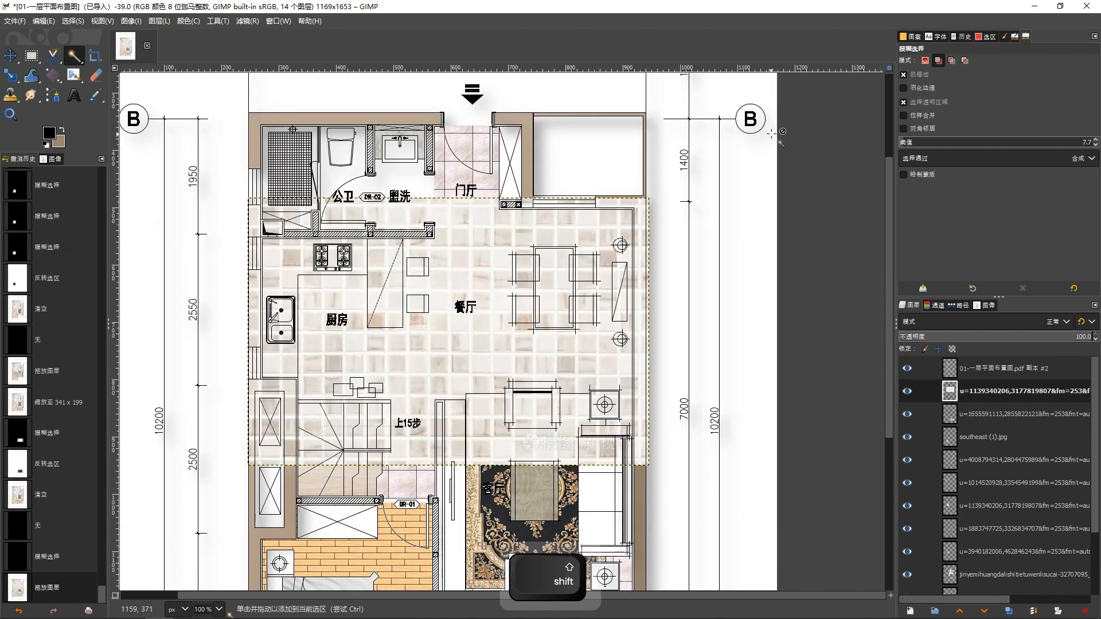
Step: Scale the new mosaic tile layer to 376 × 251 px and place it over the bathroom (公卫) and washroom (盥洗)
key("shift+s")
left_click_drag(250, 199, 439, 325)
left_click_drag(543, 388, 333, 161)
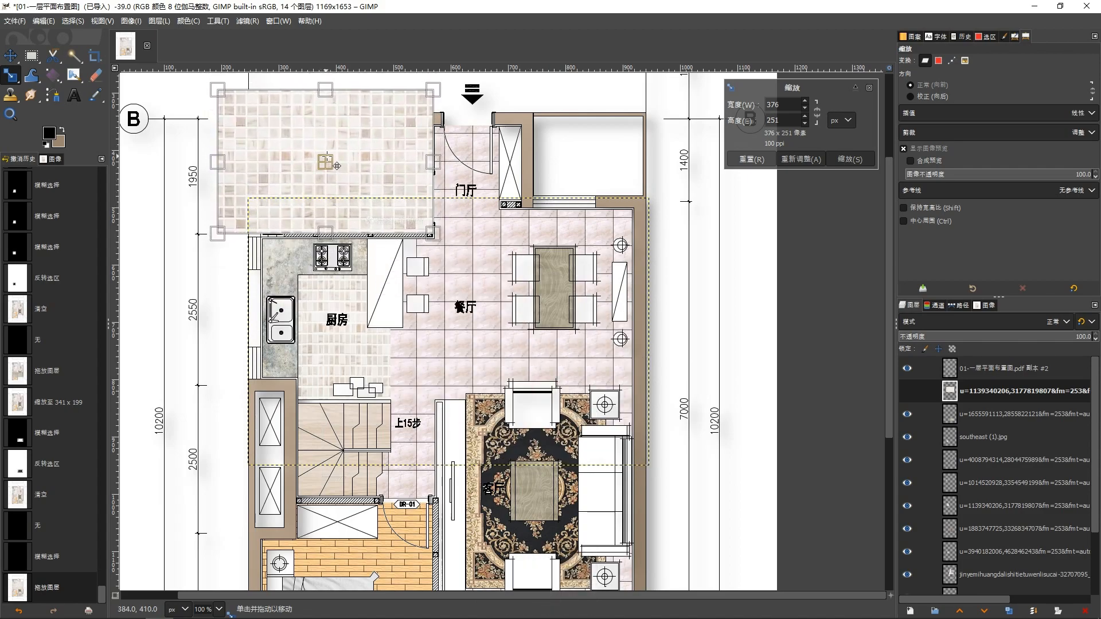
left_click(836, 164)
Step: Fuzzy-select the bathroom, shower and washroom floor areas on the 01-一层平面布置图.pdf 副本 #2 layer
left_click(917, 368)
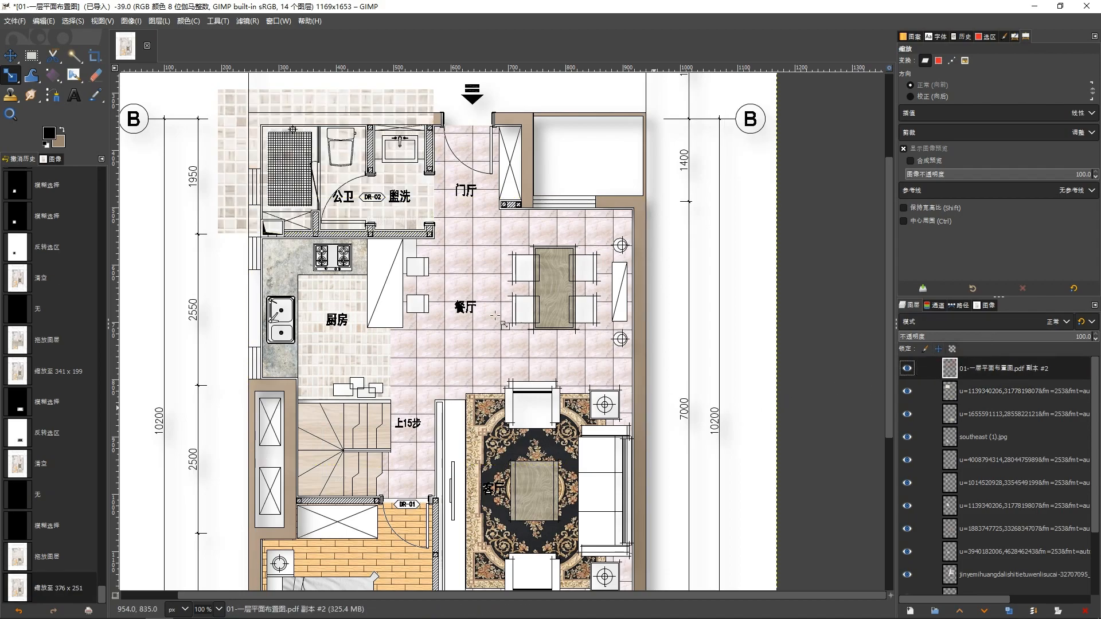
key("u")
scroll(390, 204, "up", 2, "ctrl")
left_click(294, 134)
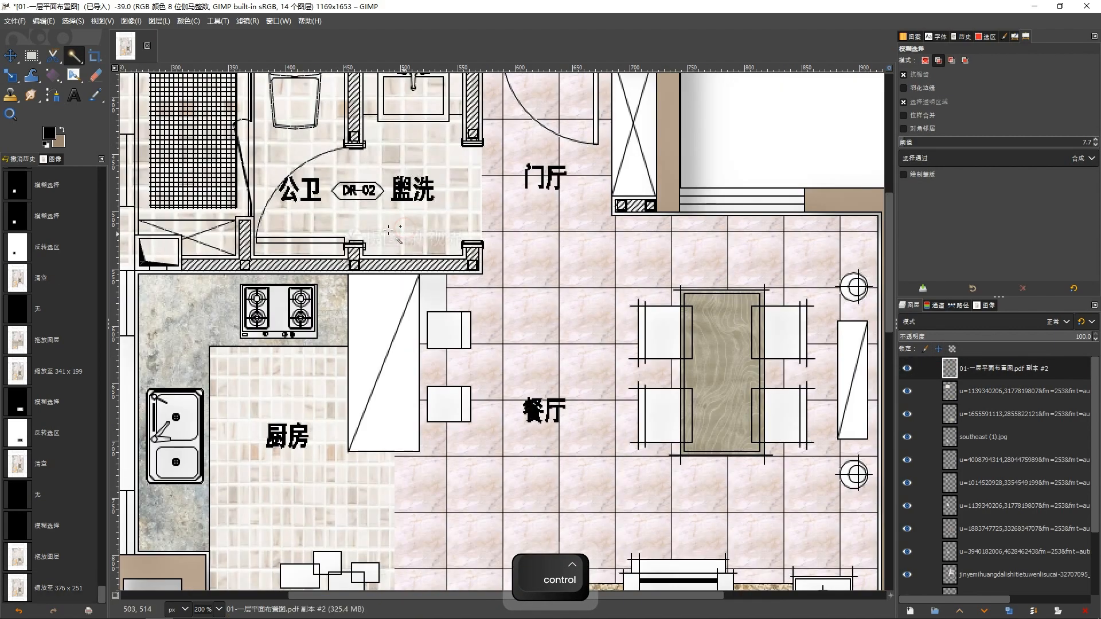
left_click(294, 133)
left_click_drag(294, 134, 309, 207)
left_click(252, 282)
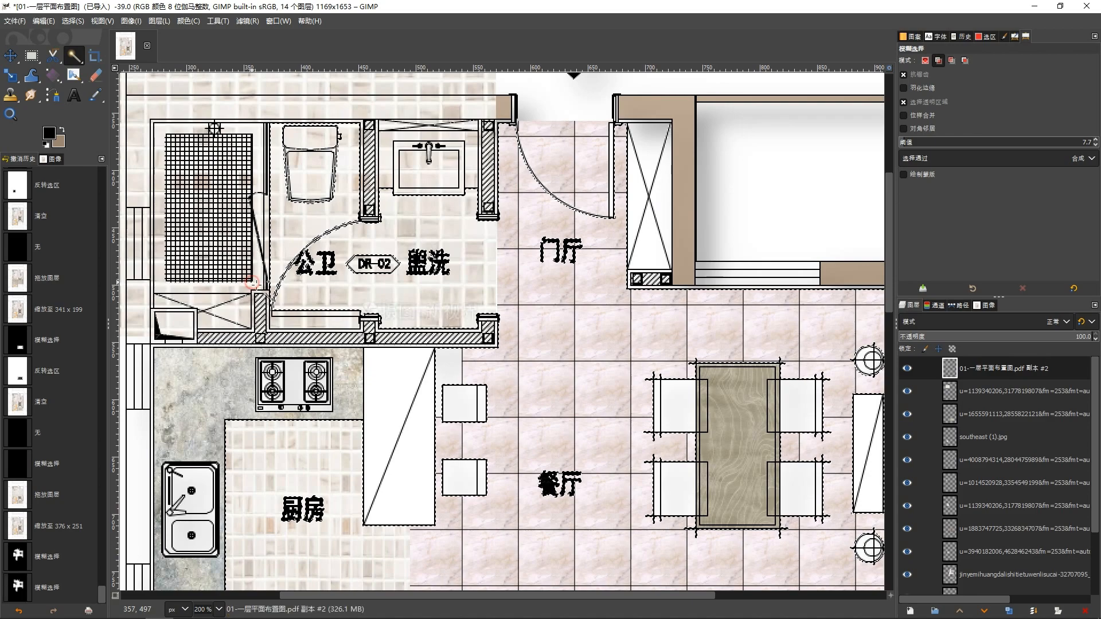
left_click(257, 207)
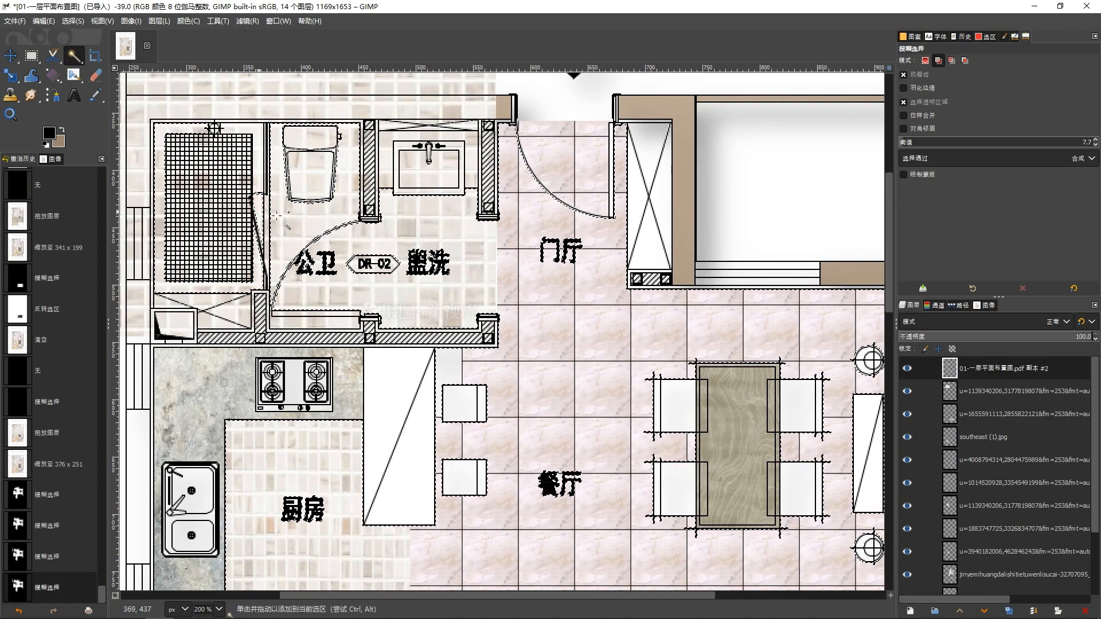
Step: Invert the bathroom, shower and washroom floor selection for the mosaic tile layer and open the selection mask preview
left_click(945, 391)
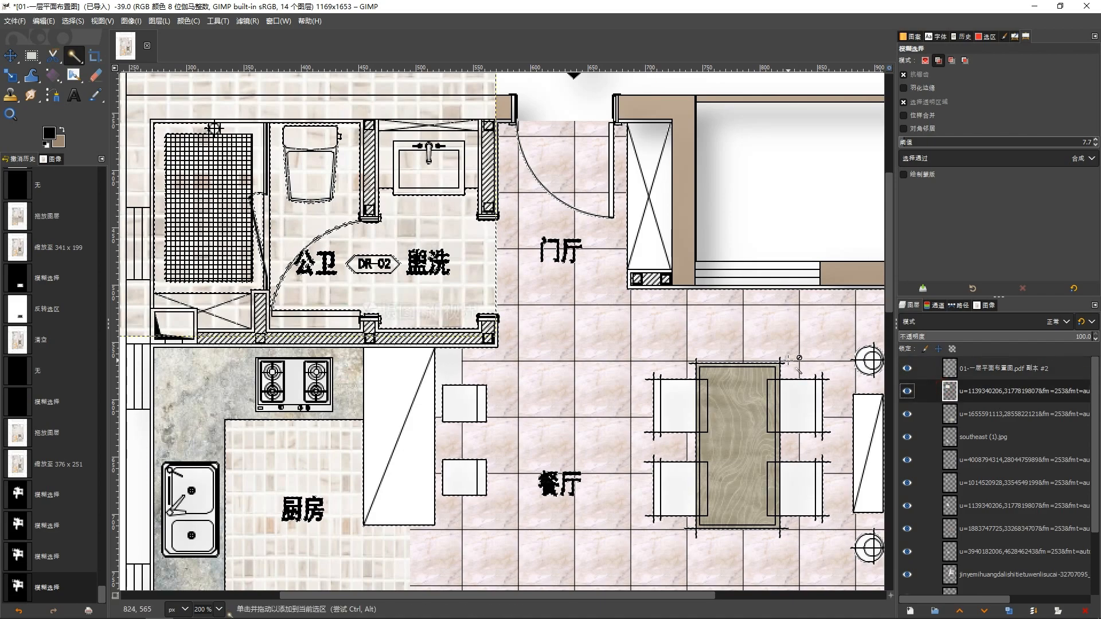
key("ctrl")
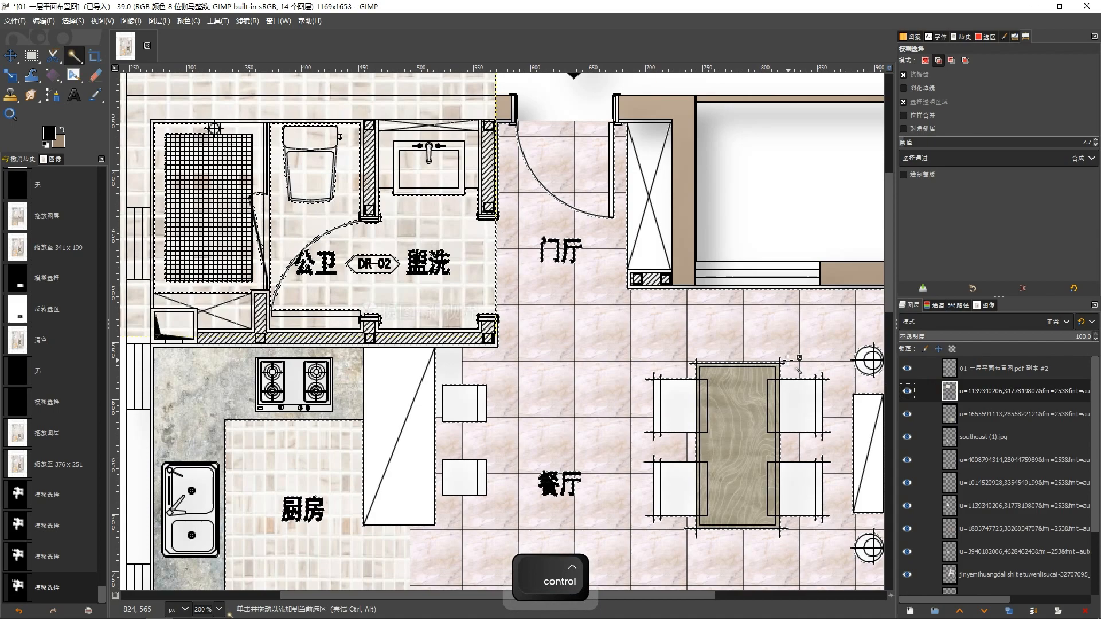
key("ctrl+i")
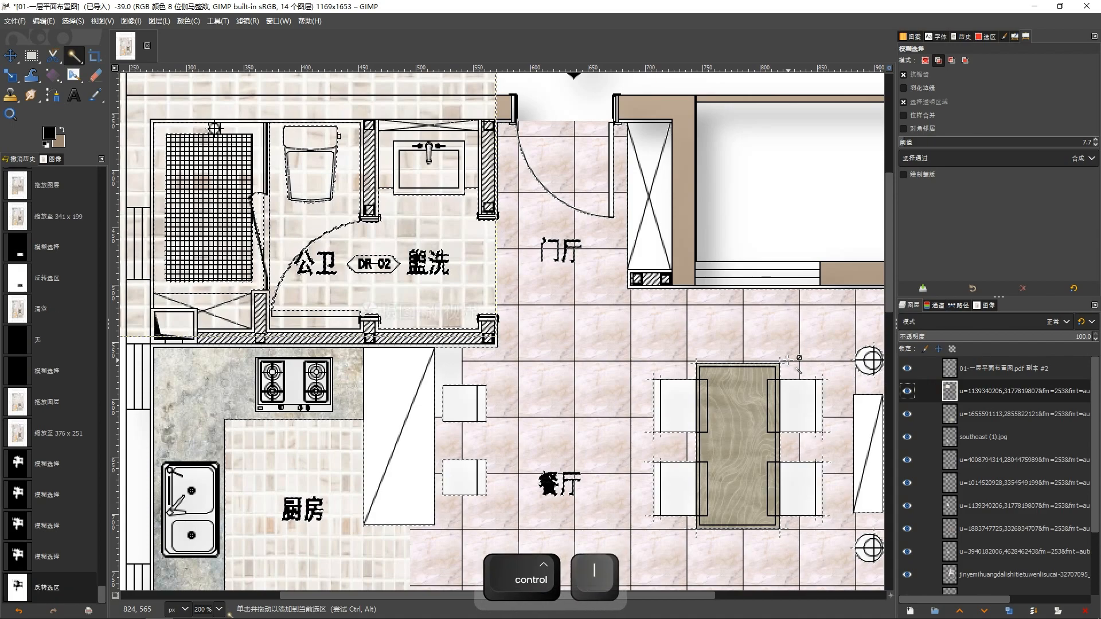
left_click(990, 36)
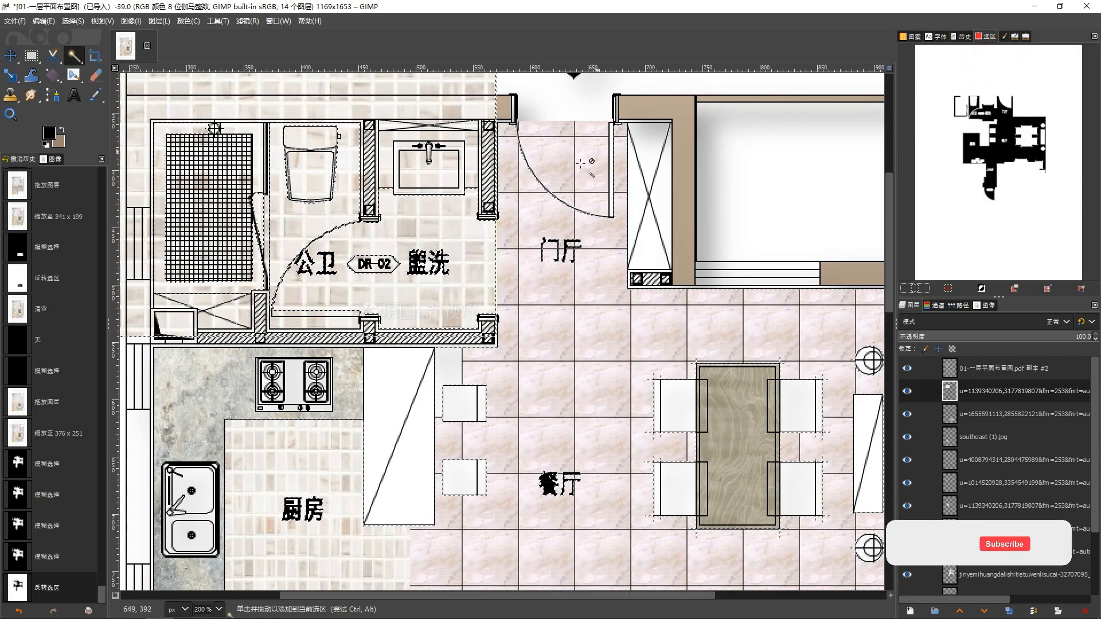
Step: Try further fuzzy selections of the washroom (盥洗) floor on the tile layer and the 副本 #2 layer, undoing each
left_click_drag(405, 180, 456, 197)
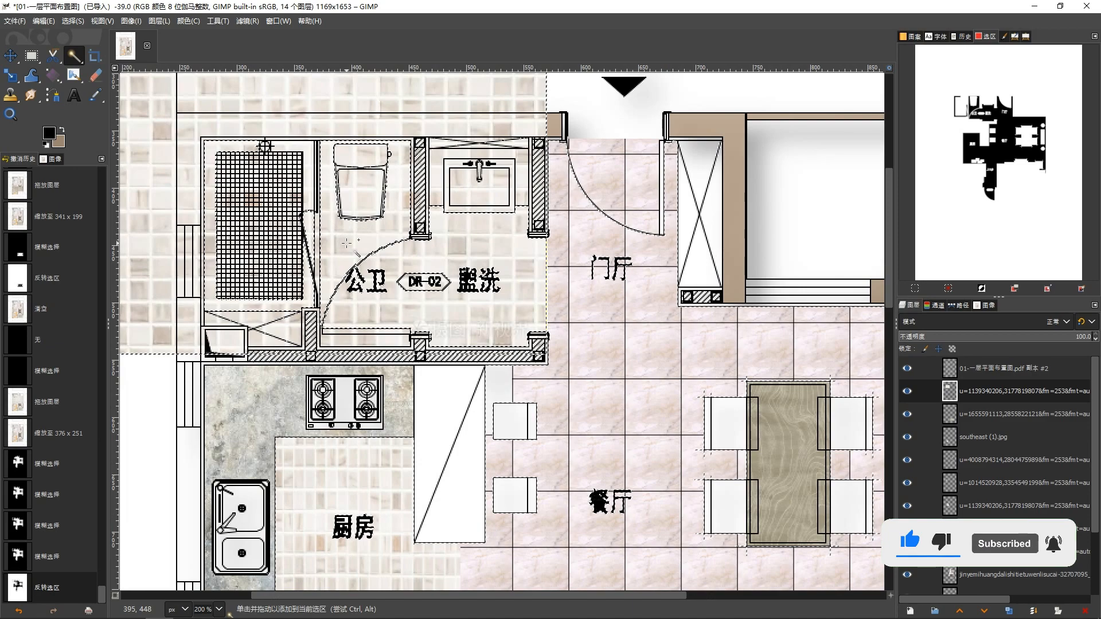
left_click(462, 252)
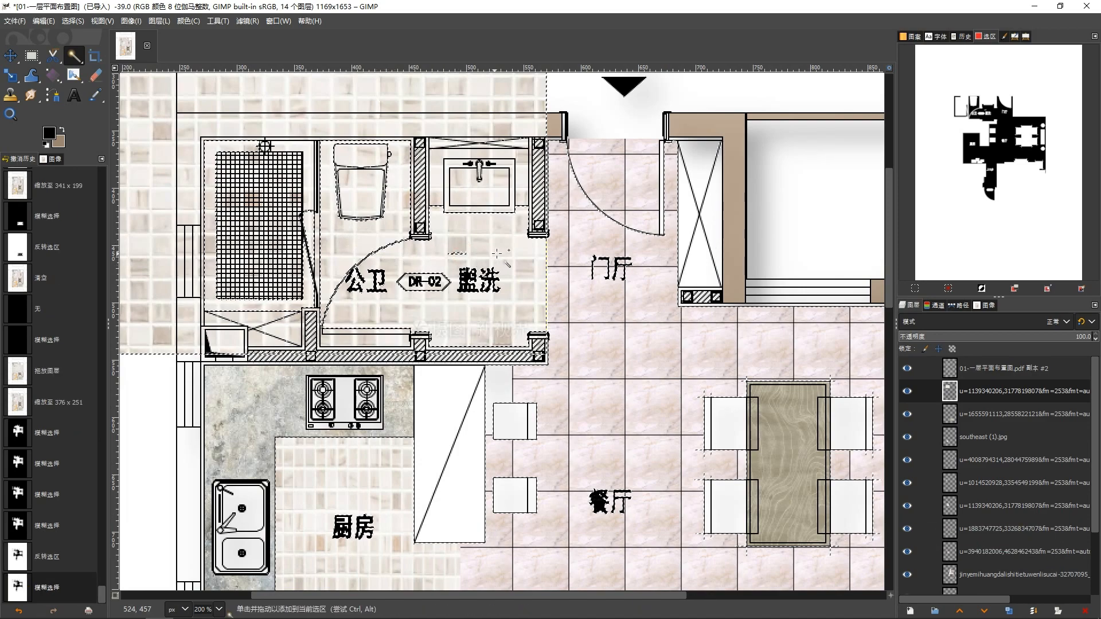
key("ctrl+z")
left_click(952, 368)
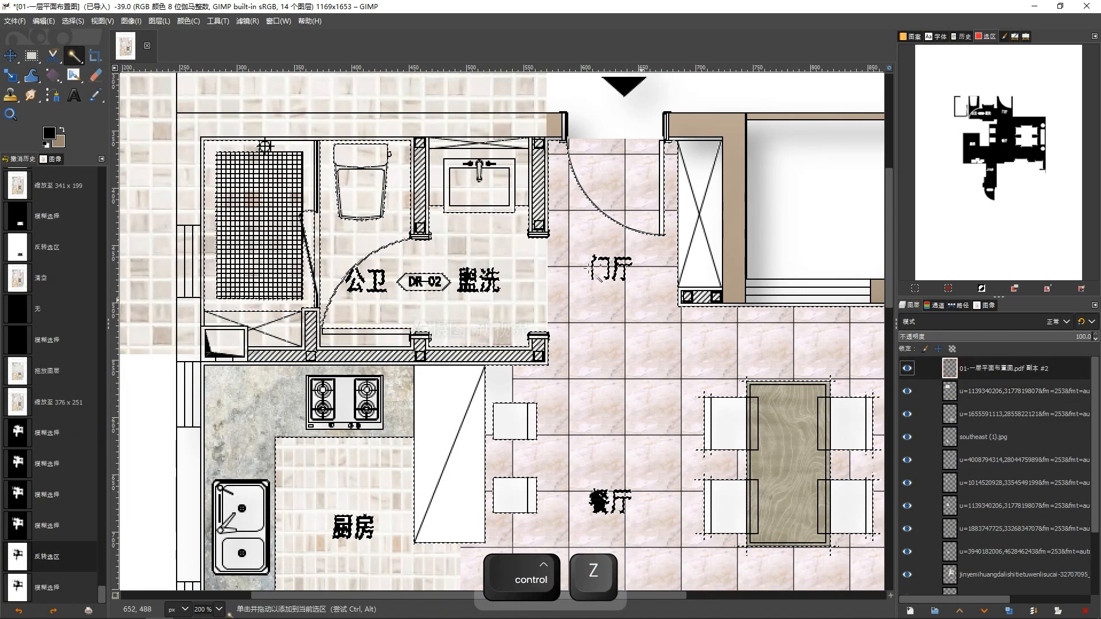
left_click(519, 247)
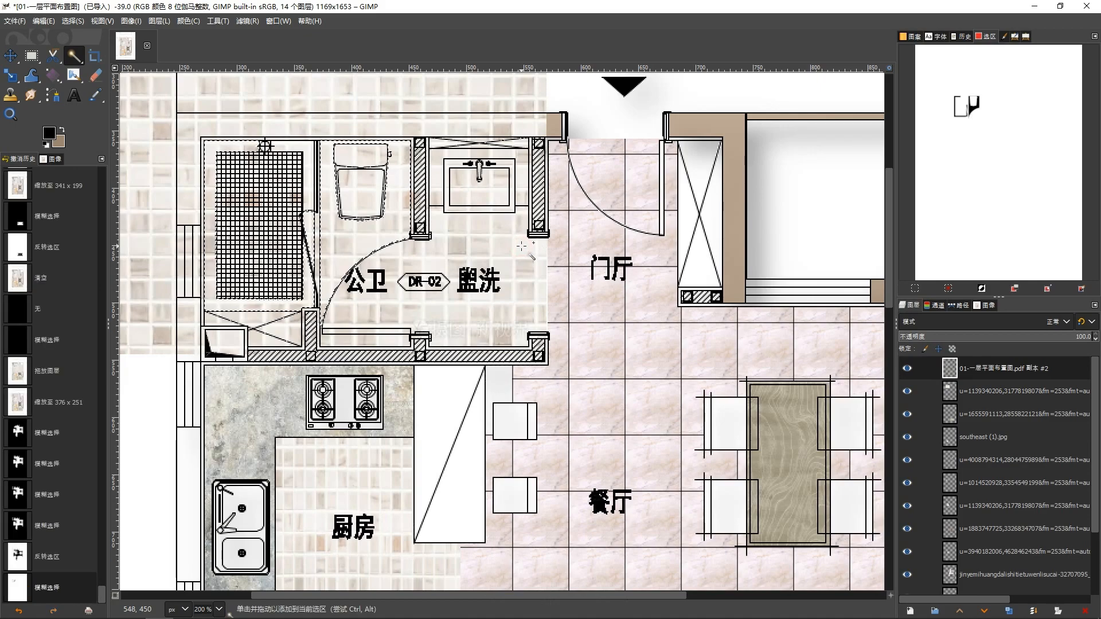
key("ctrl+z")
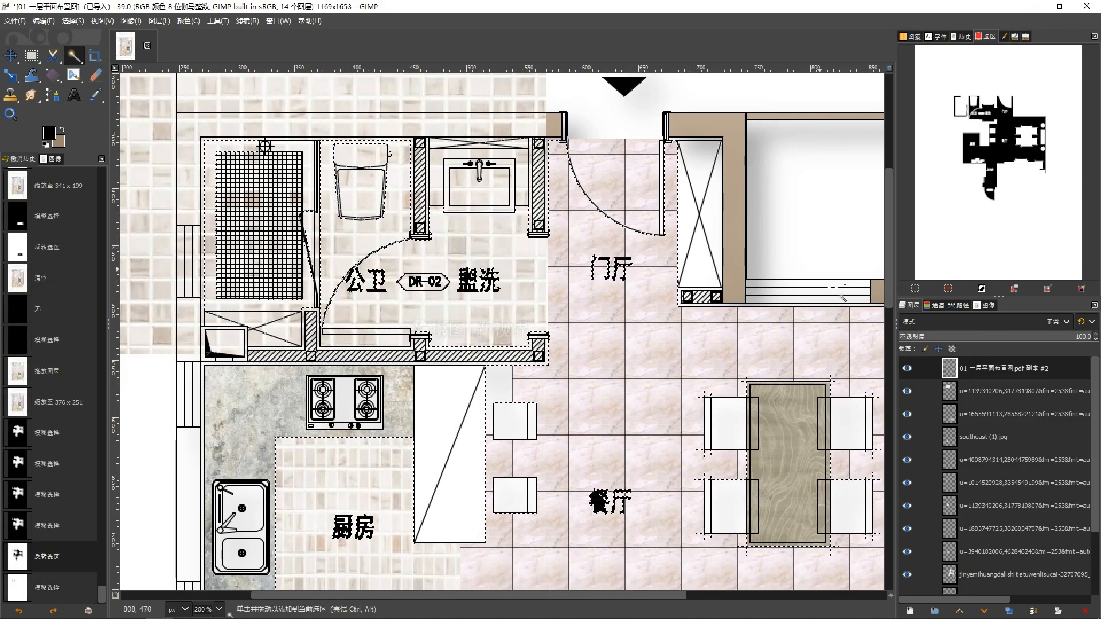
Step: Try deleting the mosaic tile outside the bathroom and washroom floors on the tile layer, and undo the deletion
left_click(949, 397)
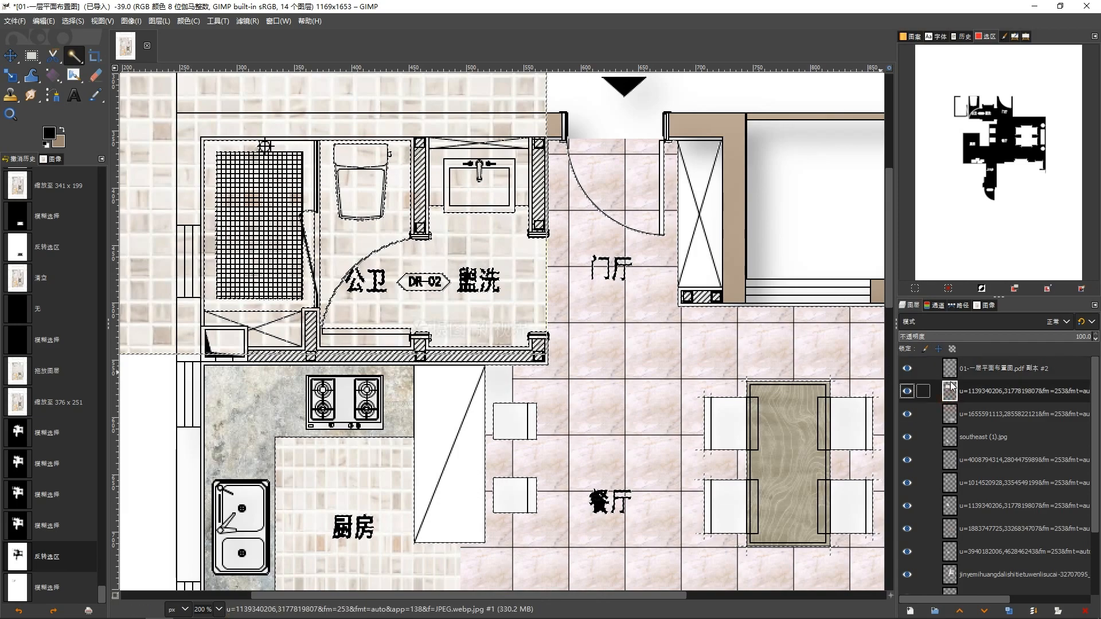
key("Delete")
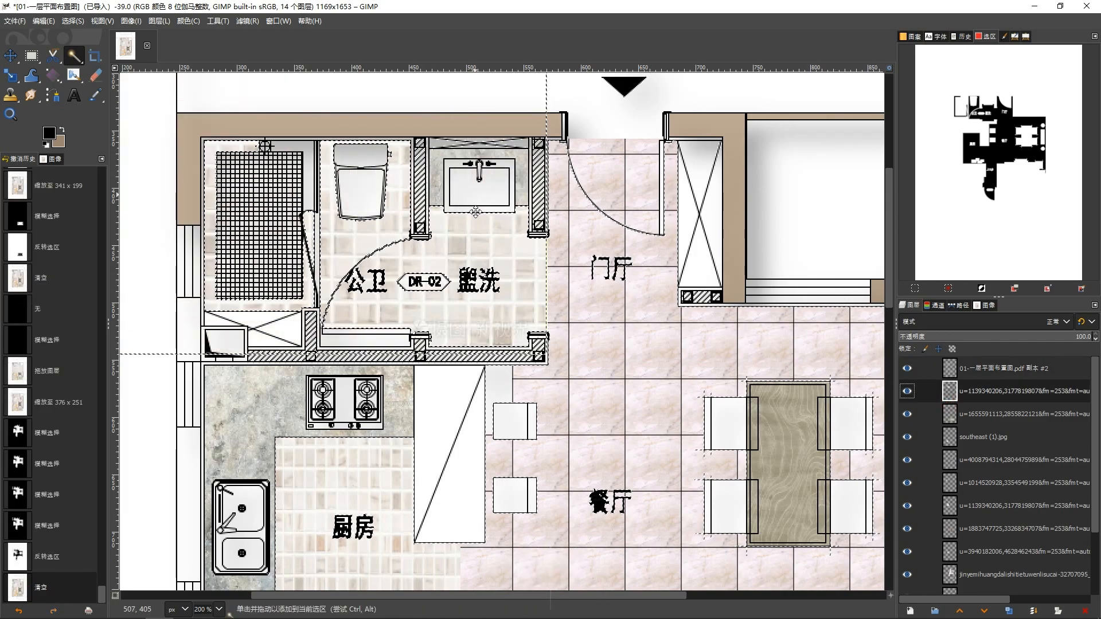
scroll(556, 229, "up", 1)
key("ctrl+z")
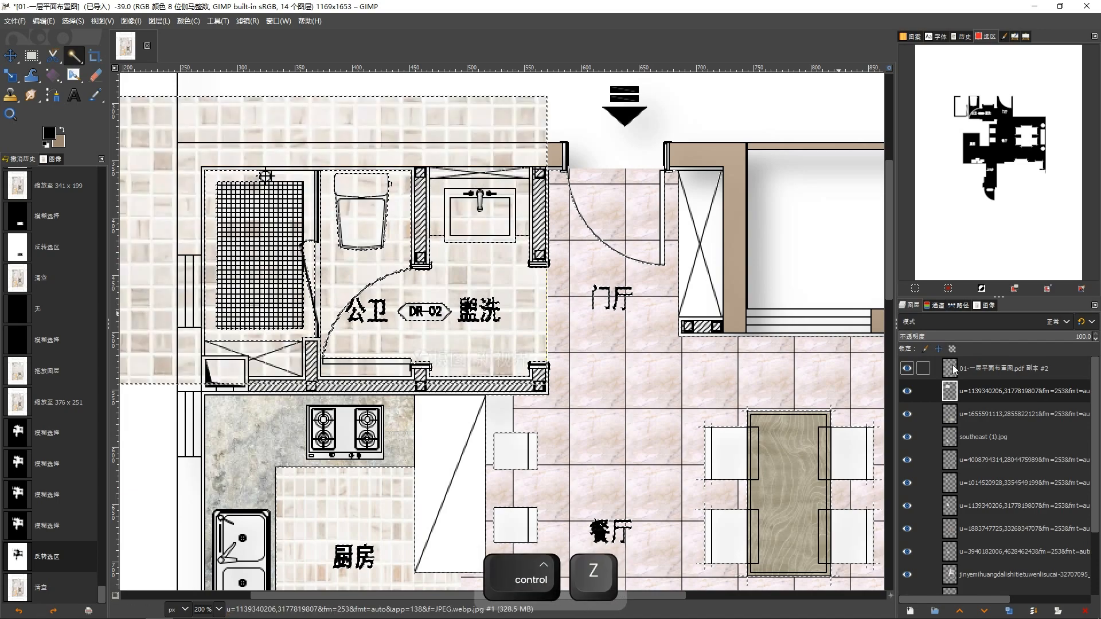
Step: Fuzzy-select the individual cells of the shower floor grid on the 01-一层平面布置图.pdf 副本 #2 layer
left_click(953, 368)
left_click(309, 188)
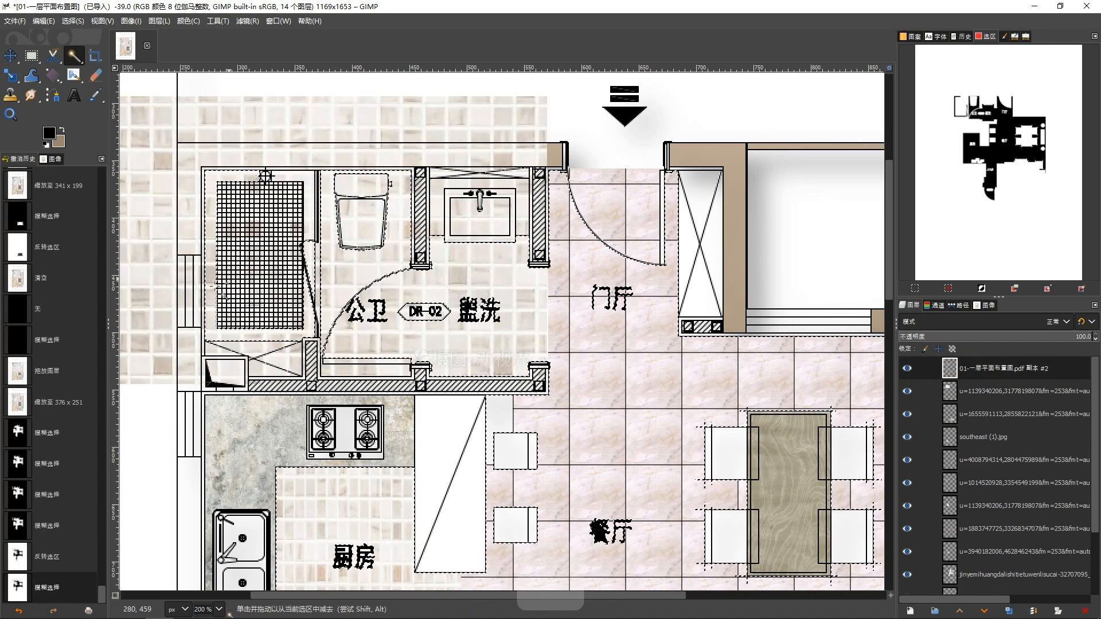
scroll(246, 280, "up", 3, "ctrl")
left_click(275, 291)
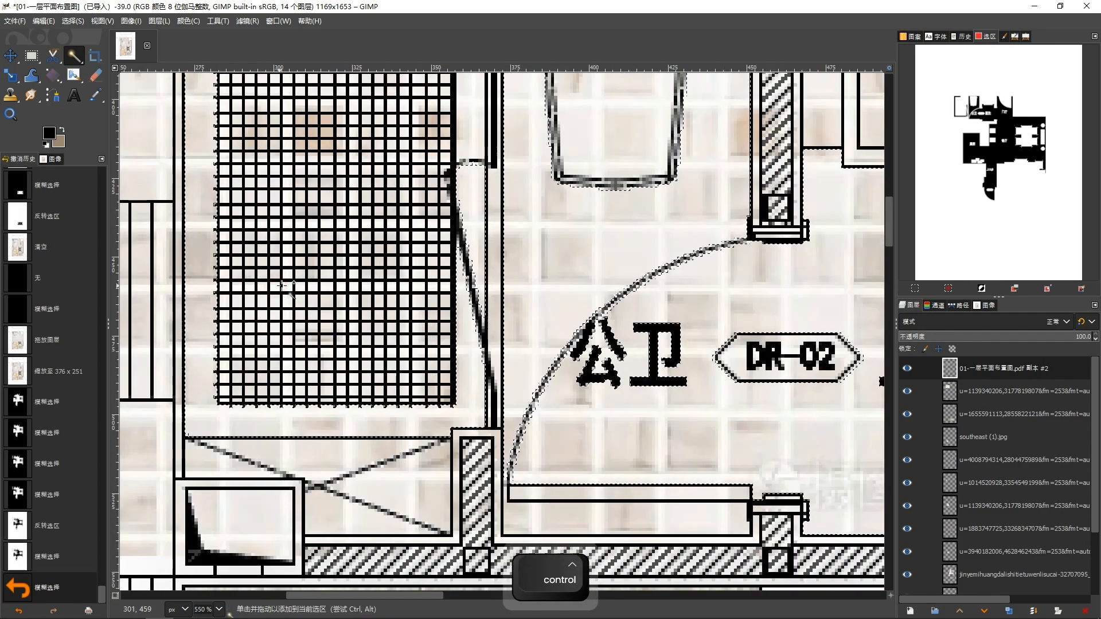
left_click(288, 289)
left_click(300, 288)
left_click(312, 288)
left_click(325, 287)
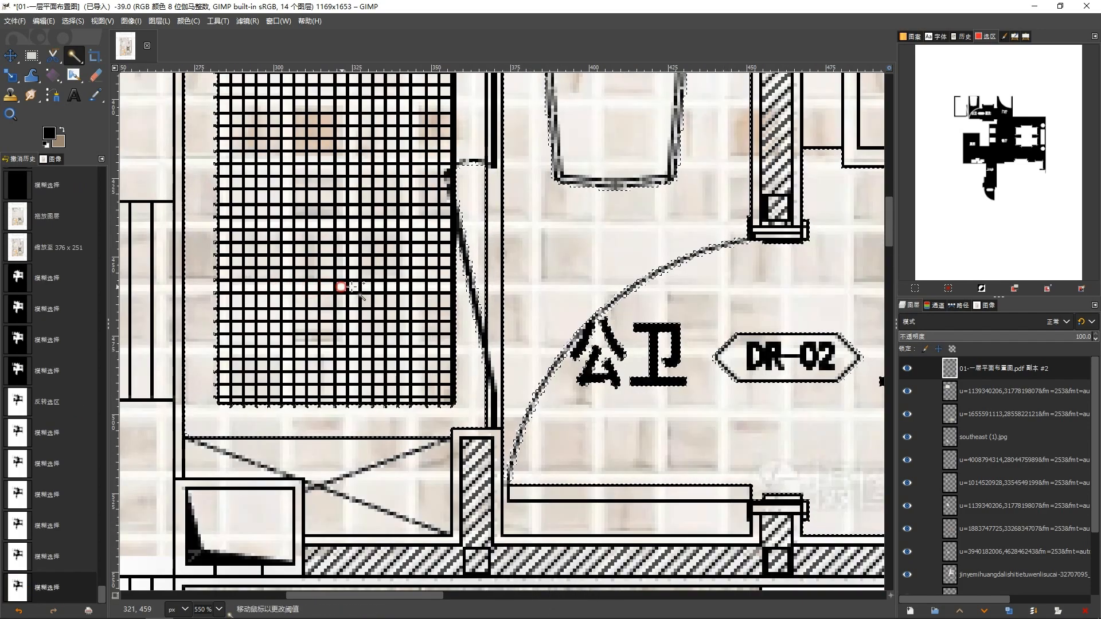
left_click(339, 288)
left_click(351, 290)
left_click(344, 303)
left_click(318, 304)
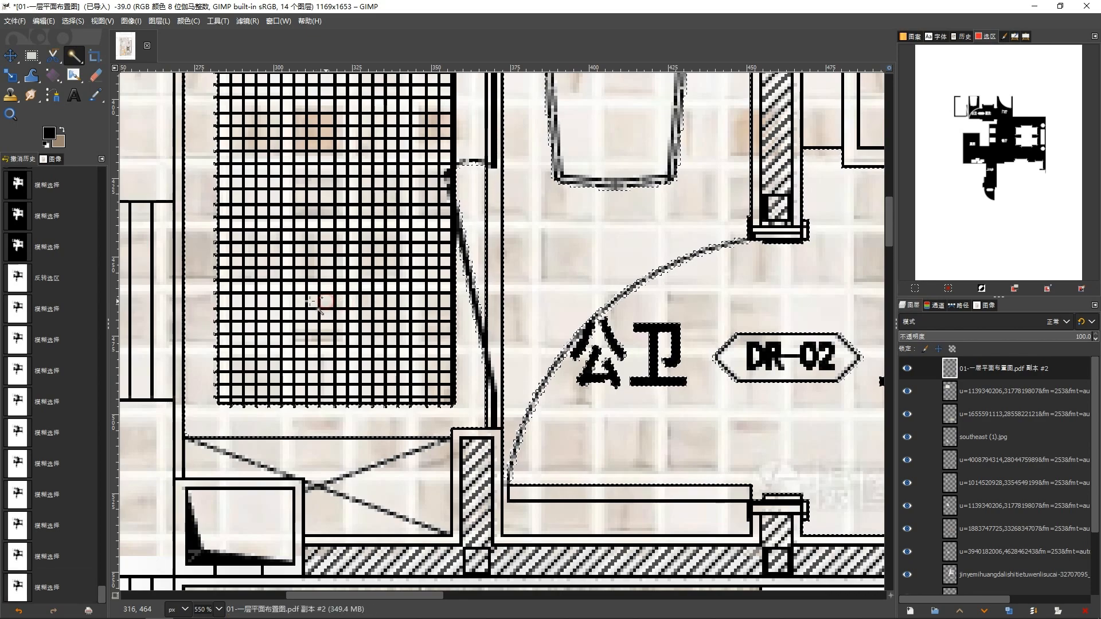
left_click(313, 304)
left_click(300, 303)
left_click(286, 301)
left_click(274, 303)
left_click(261, 302)
left_click(246, 299)
left_click(235, 320)
left_click(262, 332)
left_click(275, 333)
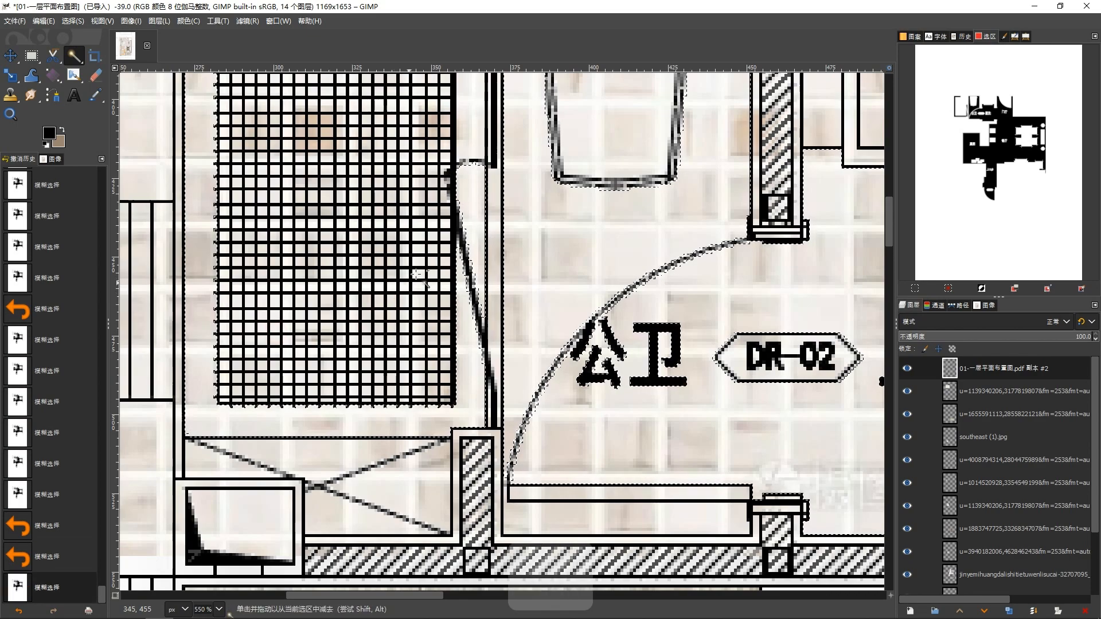
Step: Try inverting the selection and deleting from the mosaic tile layer, undo the deletion and invert the selection again
scroll(416, 275, "down", 2)
left_click(957, 391)
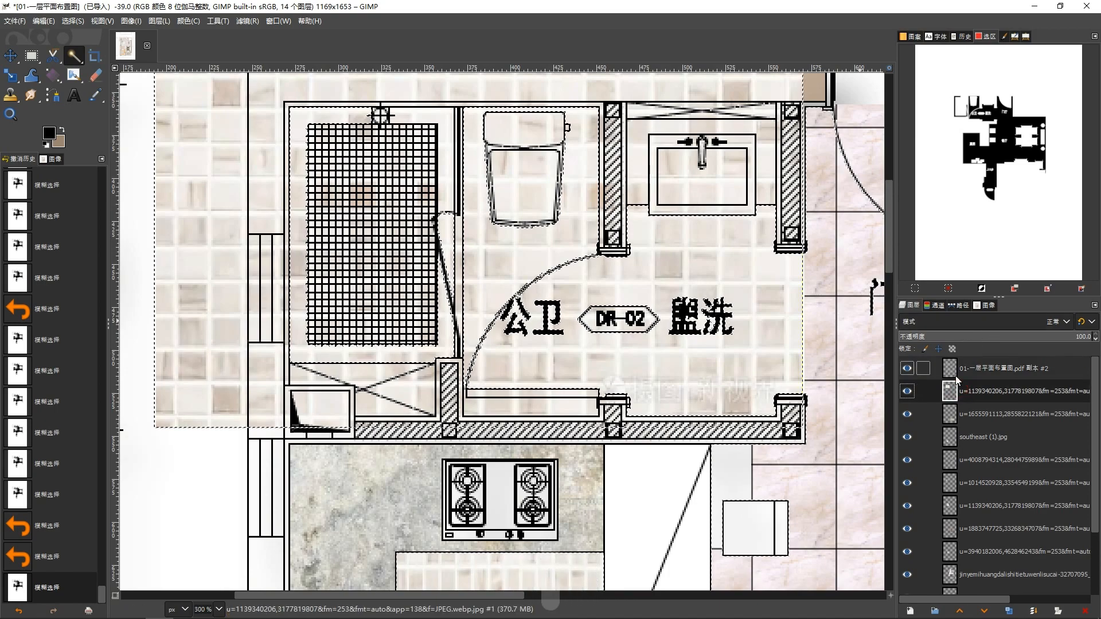
key("ctrl+i")
key("Delete")
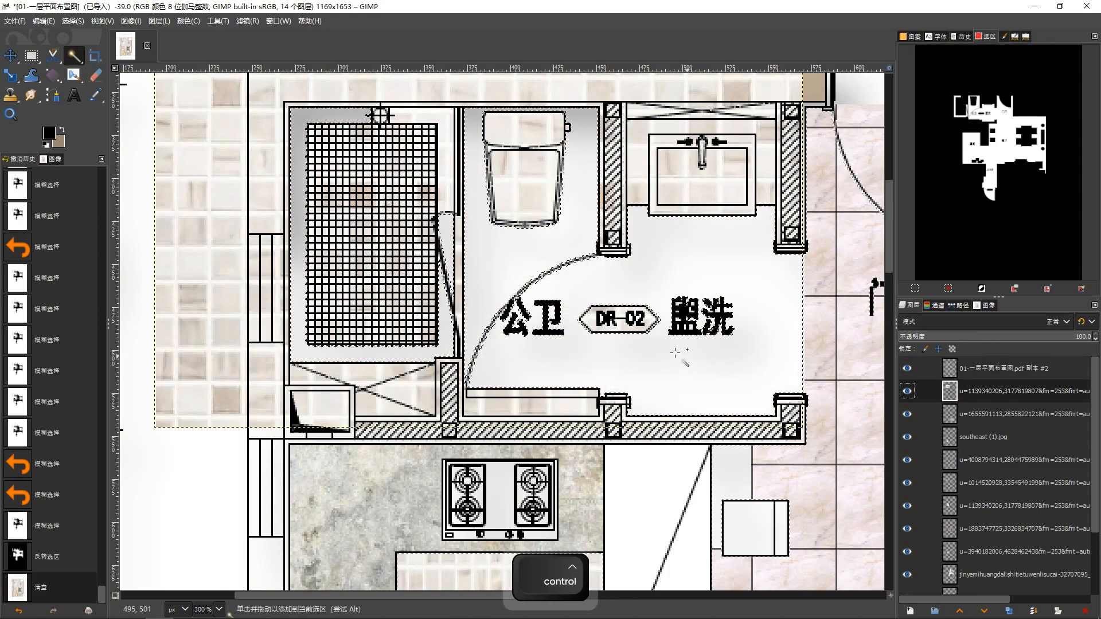
key("ctrl+z")
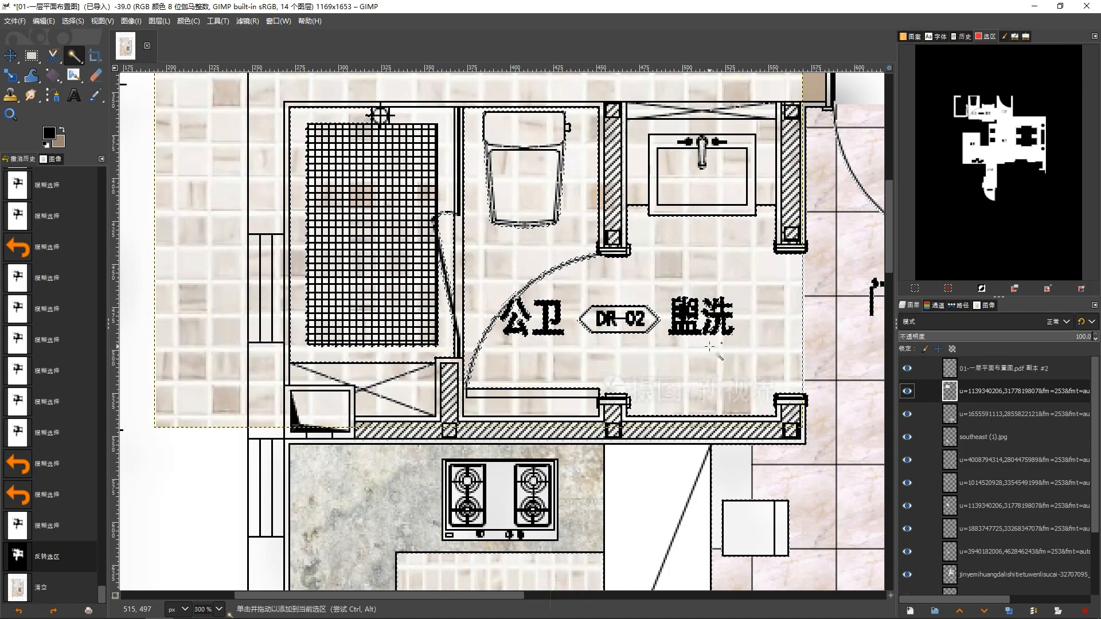
key("ctrl+i")
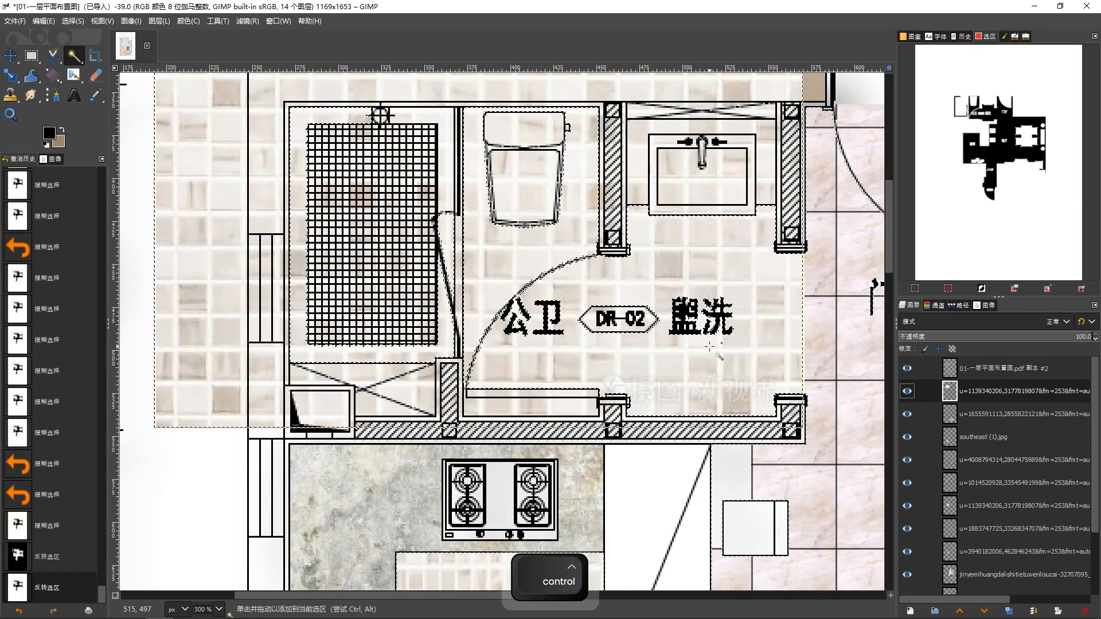
Step: Undo the selection inversions and the fuzzy selections made on the shower floor grid
key("ctrl+z")
key("ctrl+z")
key("ctrl+z")
key("ctrl+z")
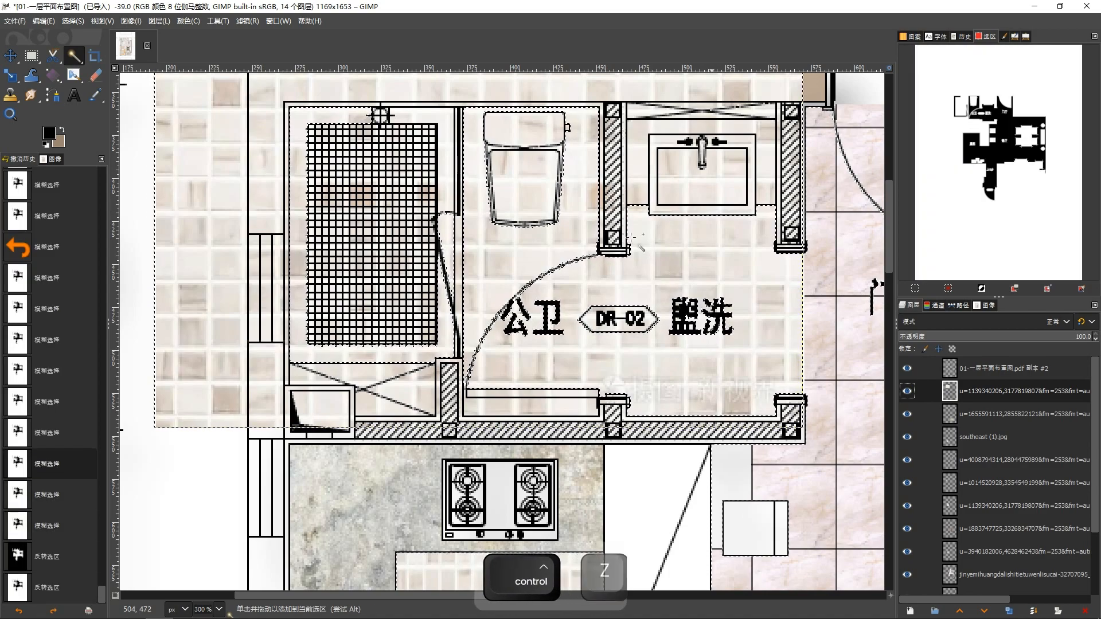
scroll(795, 321, "up", 2)
key("ctrl+z")
key("ctrl+z")
key("ctrl+z")
key("ctrl+z")
key("ctrl+z")
key("ctrl+z")
key("ctrl+z")
key("ctrl+z")
key("ctrl+z")
key("ctrl+z")
key("ctrl+z")
key("ctrl+z")
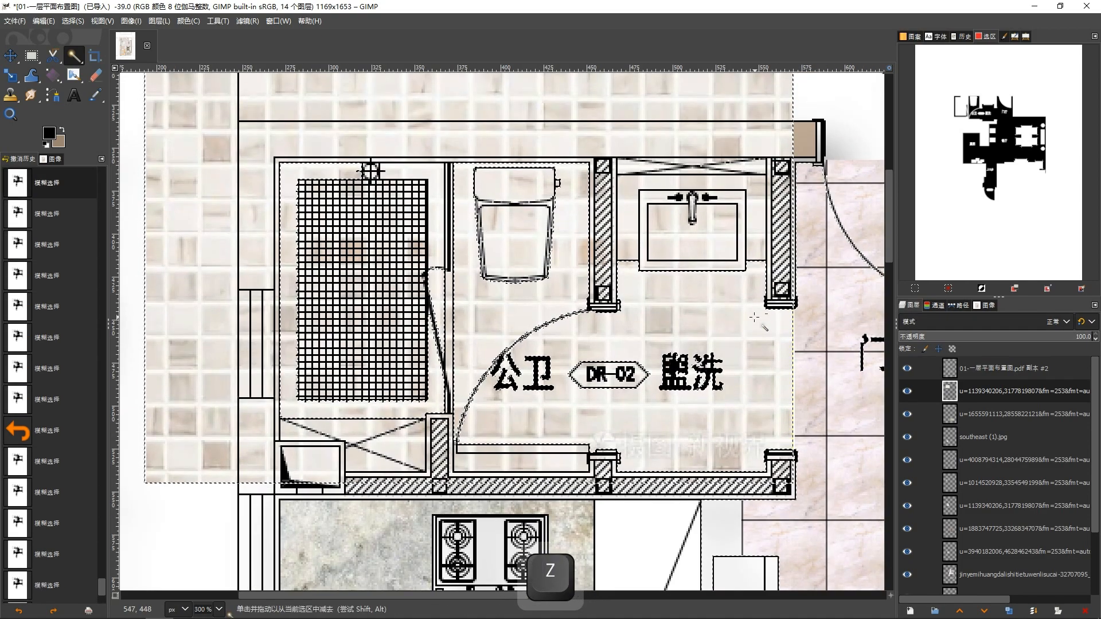
key("ctrl+z")
Step: Clear the selection and fuzzy-select the washroom, bathroom and shower floors on the 01-一层平面布置图.pdf 副本 #2 layer
key("ctrl+shift+a")
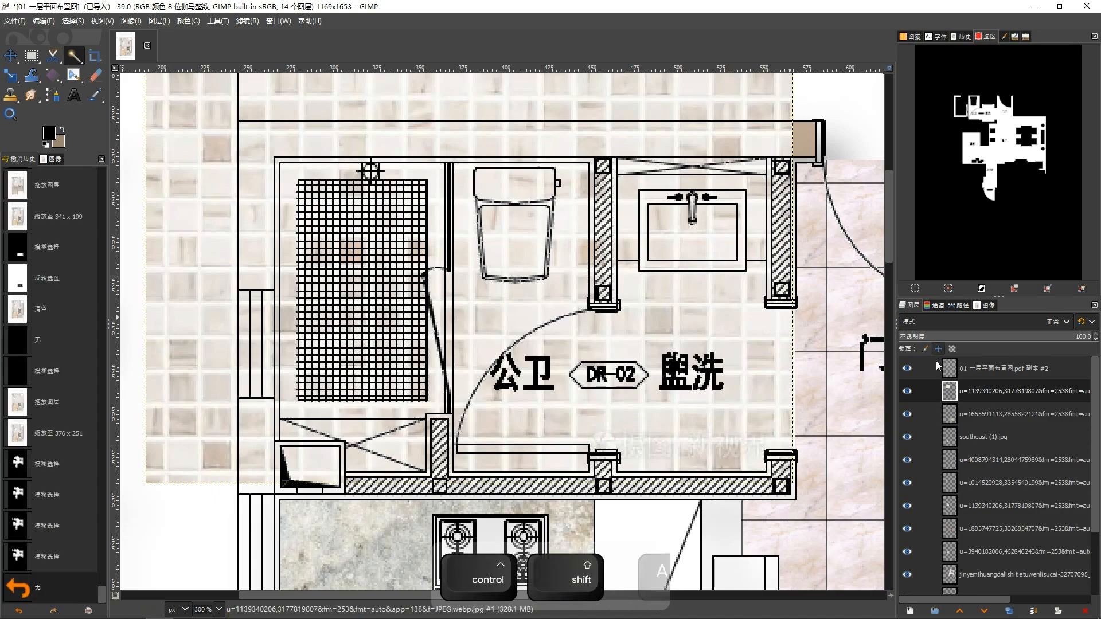
left_click(693, 320)
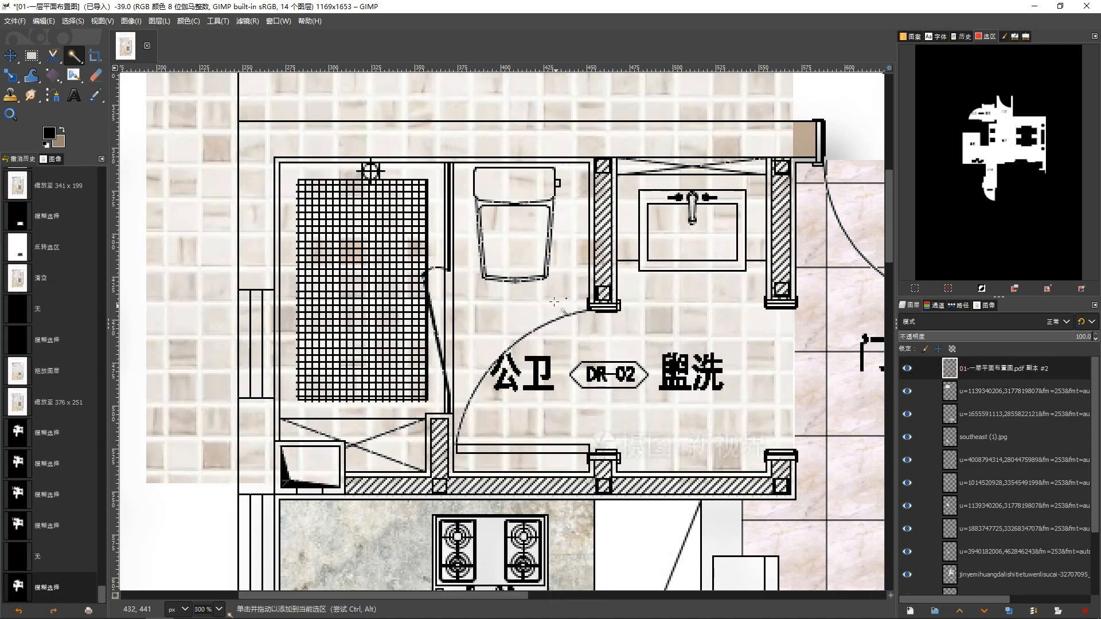
left_click(580, 304)
left_click(432, 205)
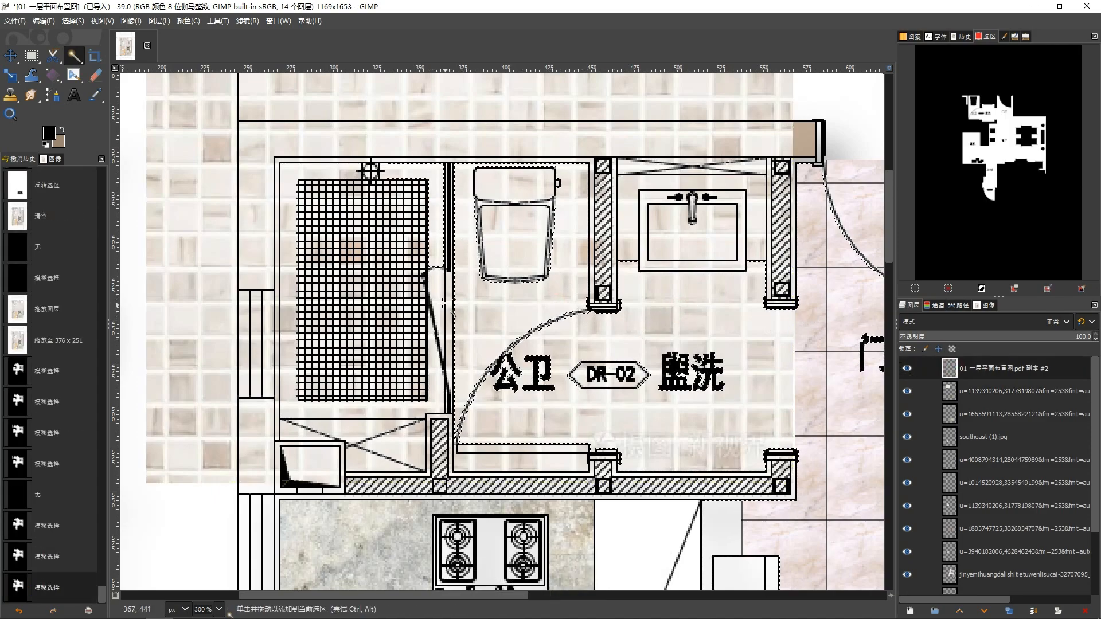
left_click(437, 377)
left_click(289, 388)
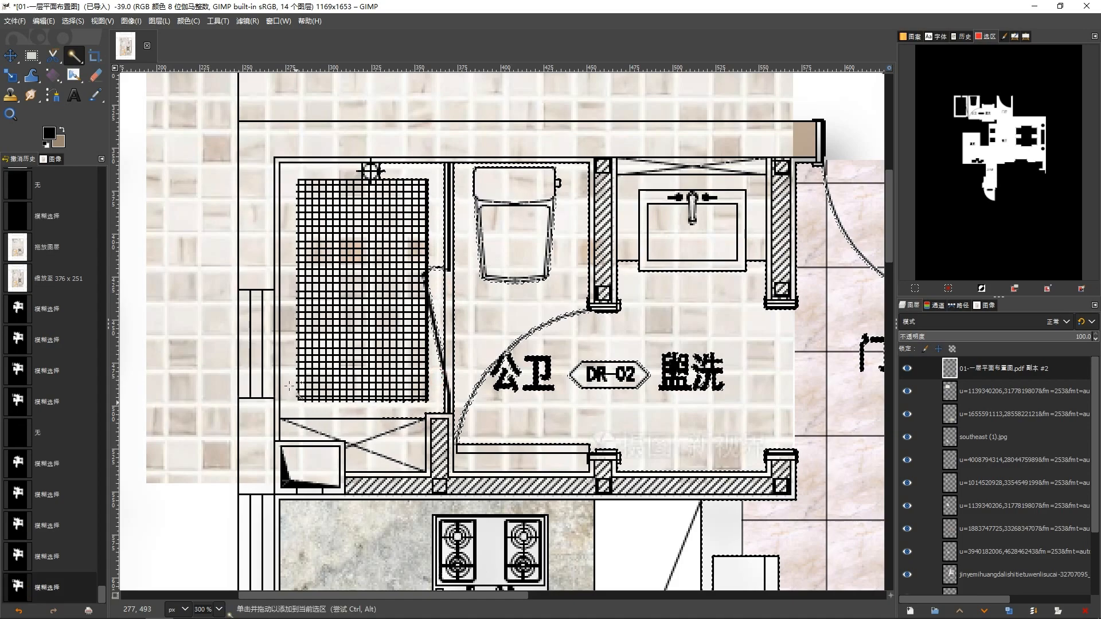
left_click(290, 367)
Step: Invert the selection, delete the mosaic tile outside the bathroom and washroom floors on the tile layer, and deselect everything
left_click(949, 392)
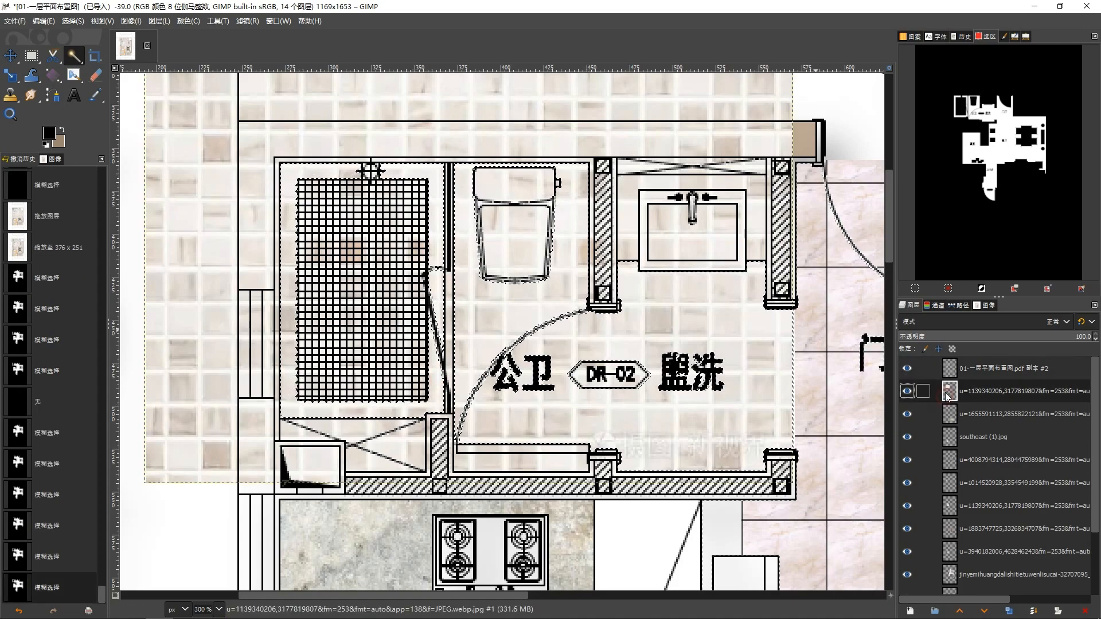
key("ctrl+i")
key("Delete")
scroll(665, 275, "down", 2)
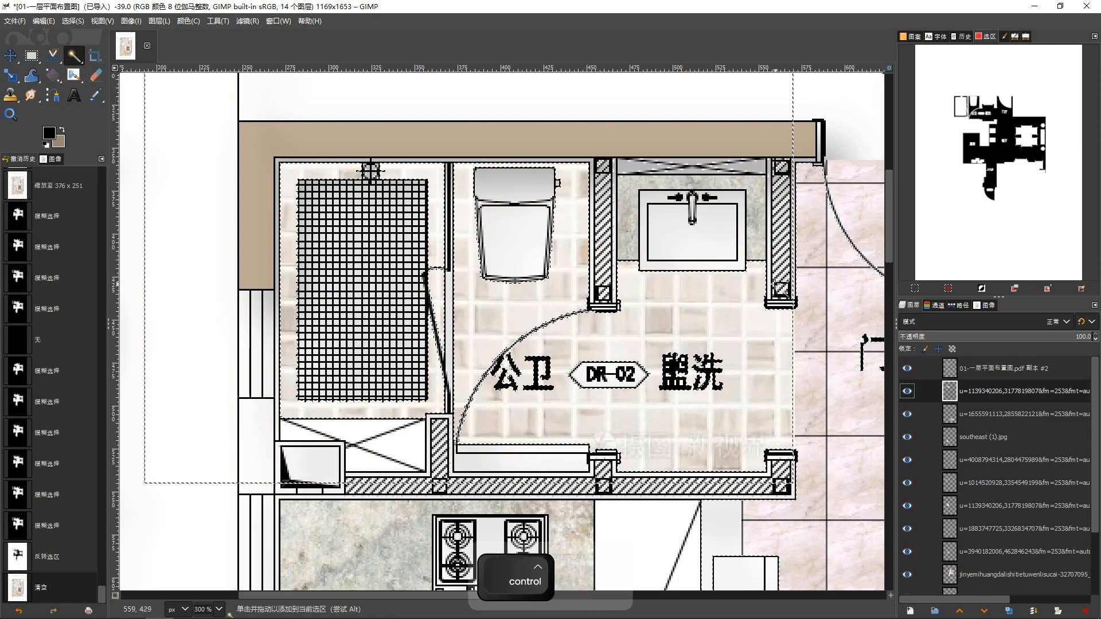
key("ctrl+shift+a")
Step: Try a black bucket fill on the living room (客厅) TV cabinet on the 副本 #2 layer, and undo it
scroll(659, 271, "down", 2)
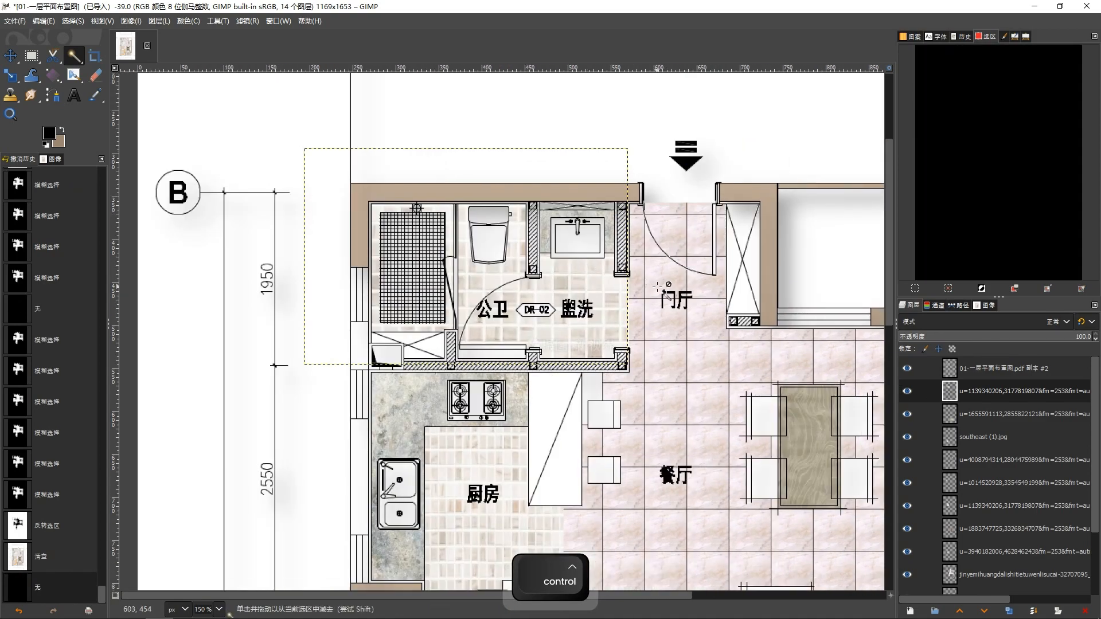
scroll(597, 259, "down", 1)
scroll(597, 259, "down", 5)
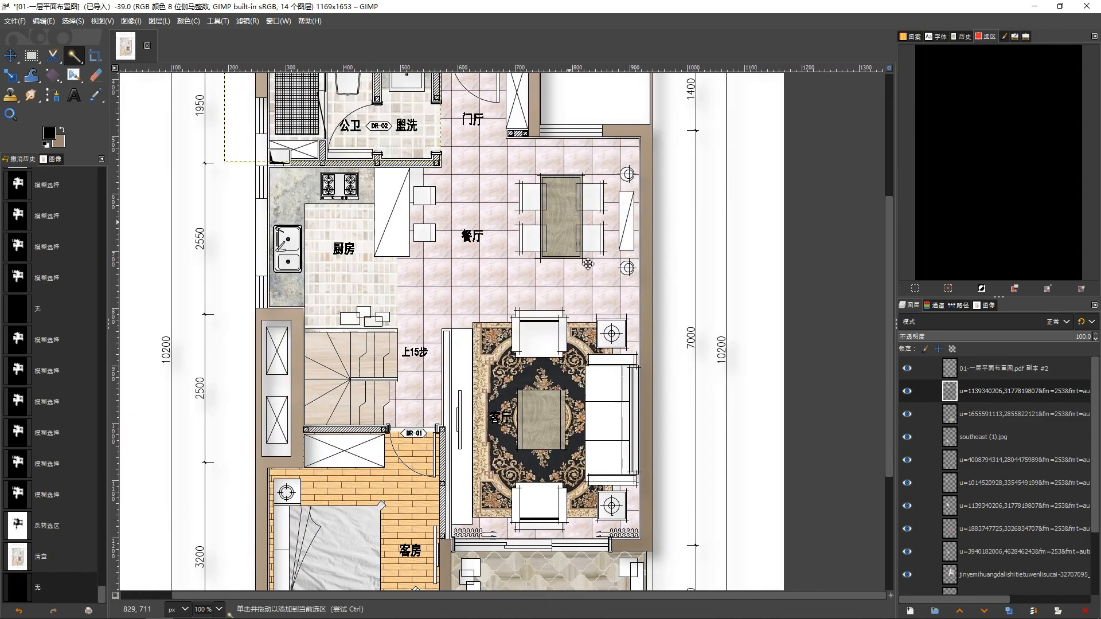
scroll(570, 296, "down", 3)
scroll(570, 296, "down", 1)
scroll(570, 297, "right", 1)
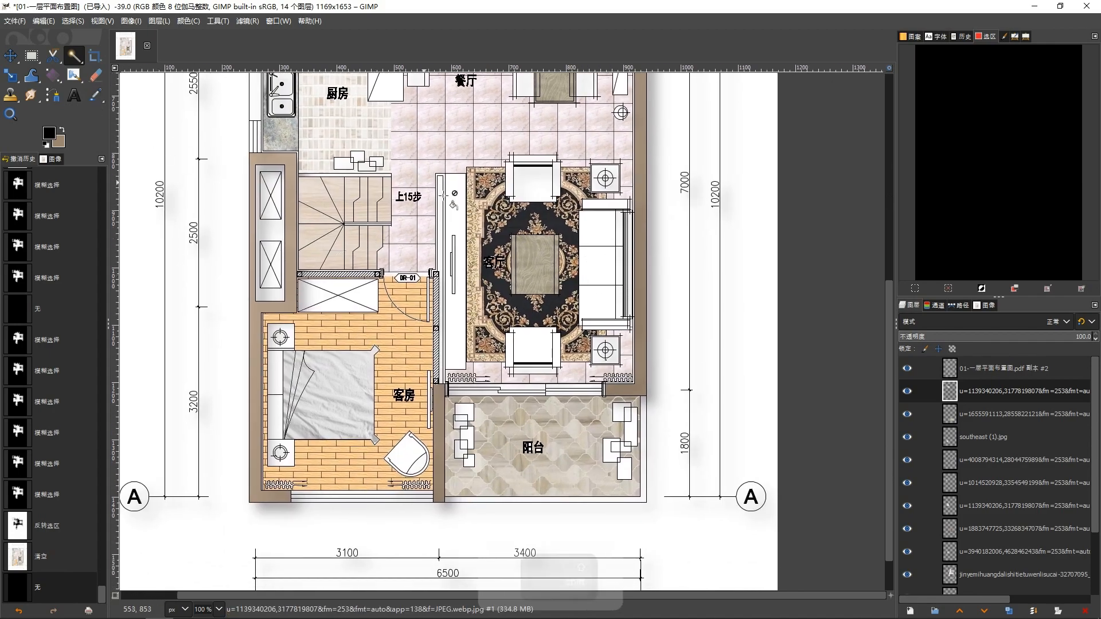
key("b")
key("Page_Up")
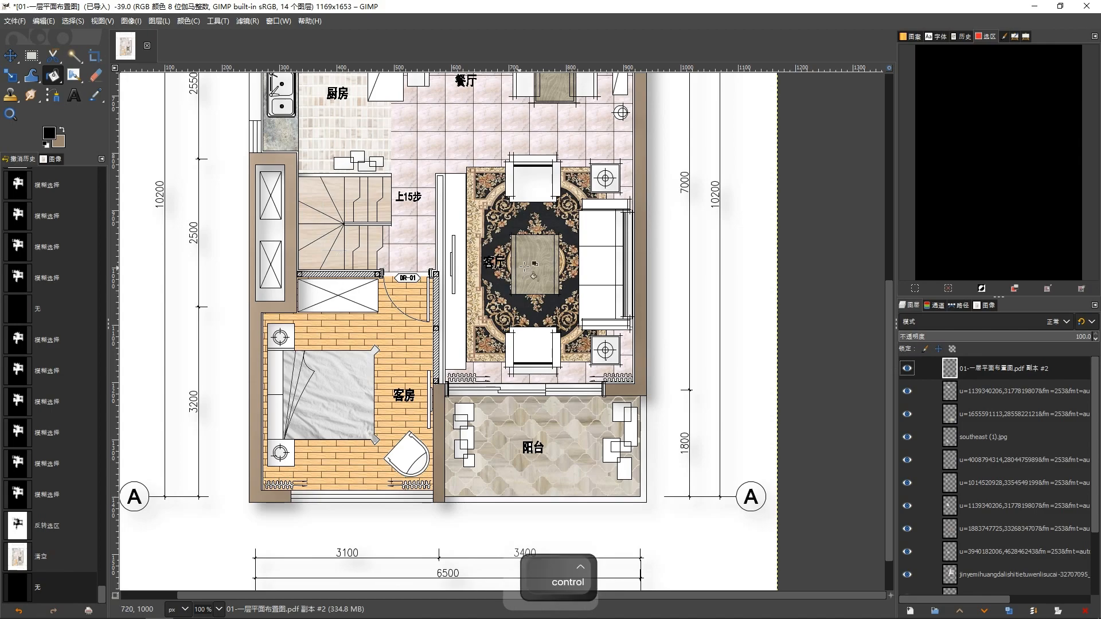
left_click(459, 306)
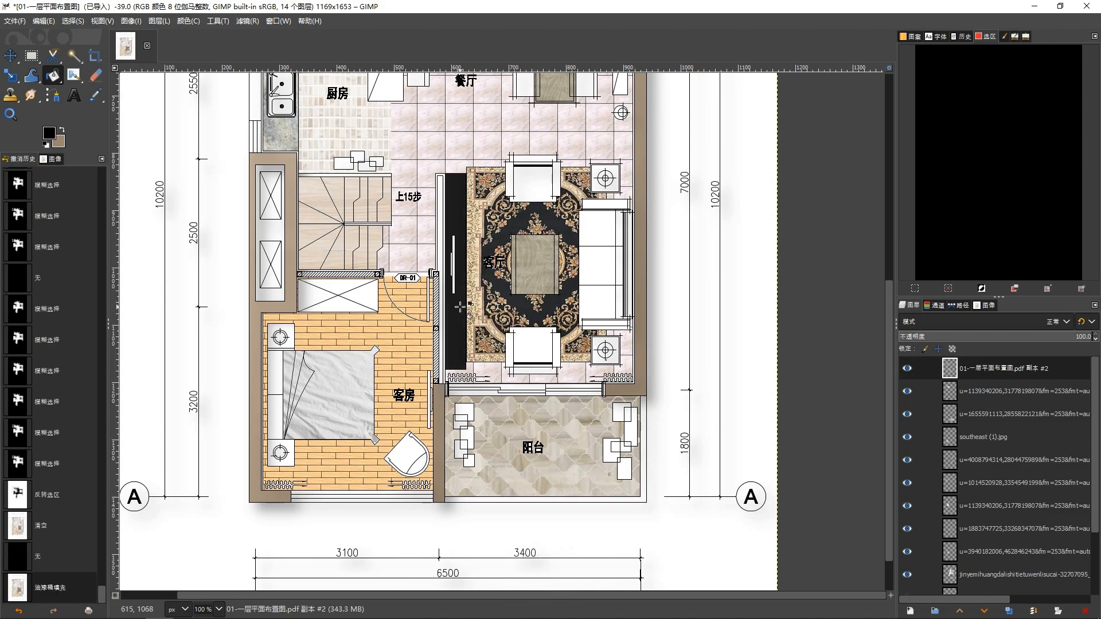
key("ctrl+z")
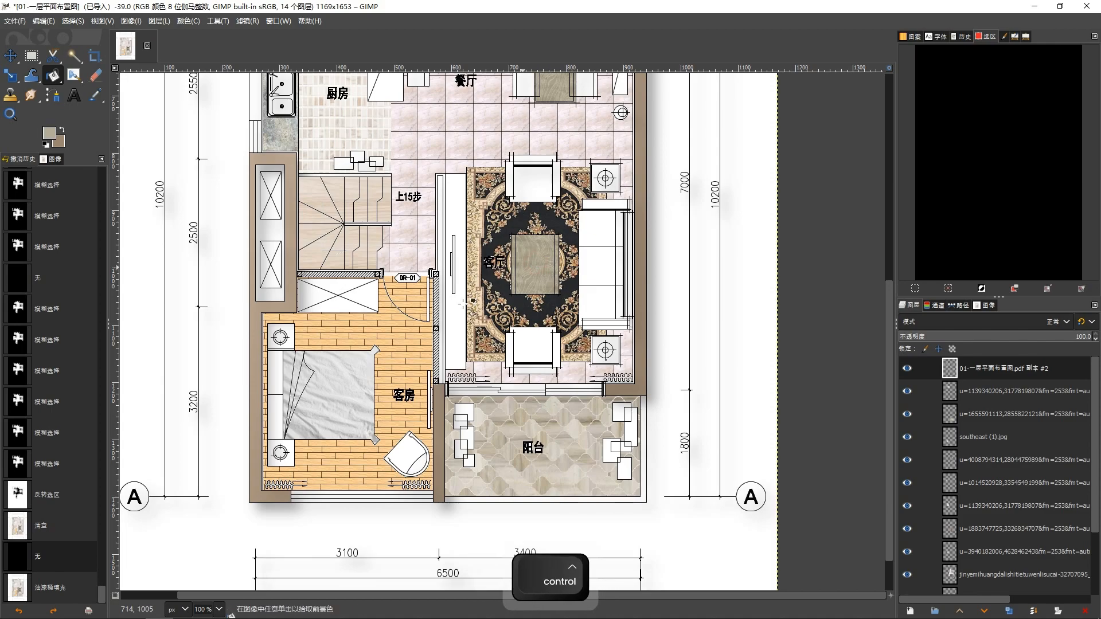
Step: Fill the TV cabinet in the living room (客厅) with the beige foreground colour on the 副本 #2 layer
key("ctrl+y")
left_click_drag(461, 307, 484, 287)
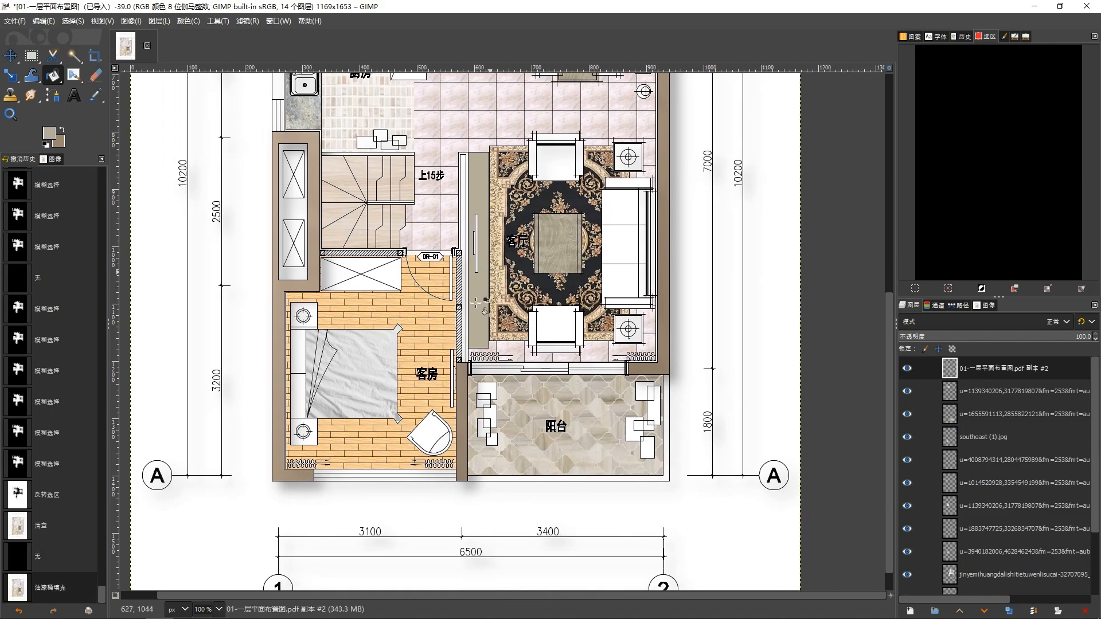
scroll(343, 396, "up", 2)
scroll(562, 333, "down", 1)
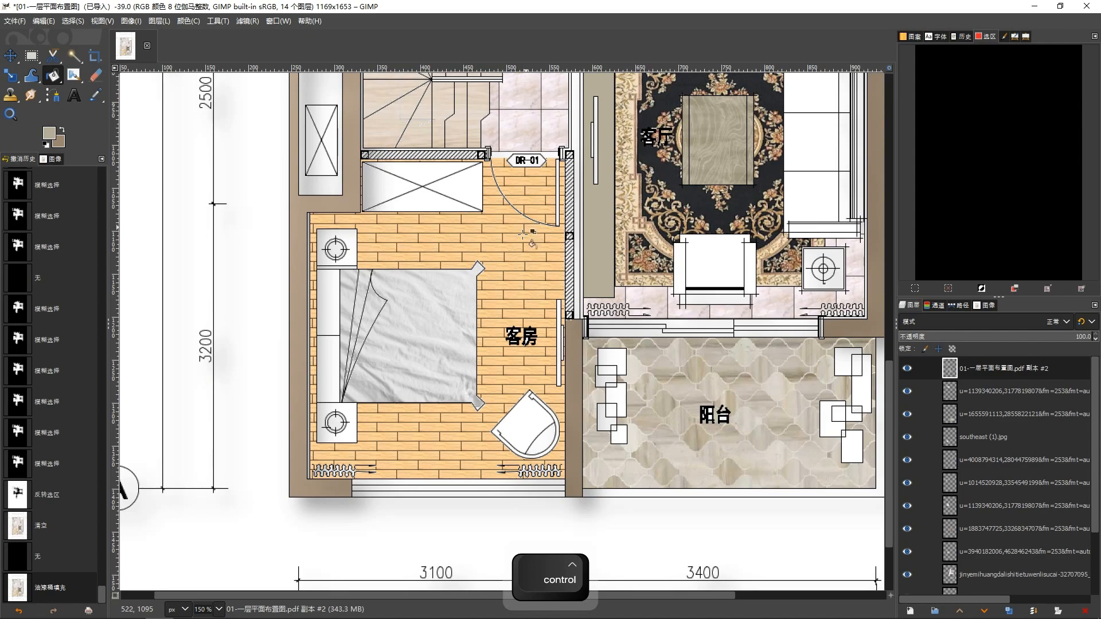
left_click_drag(732, 449, 632, 380)
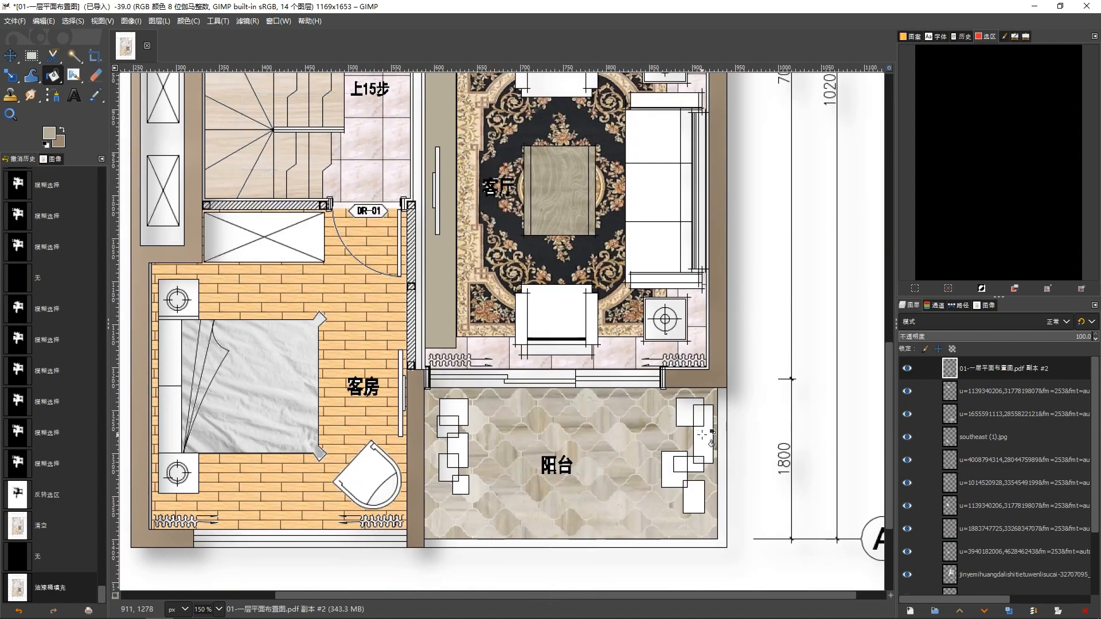
scroll(569, 202, "down", 3)
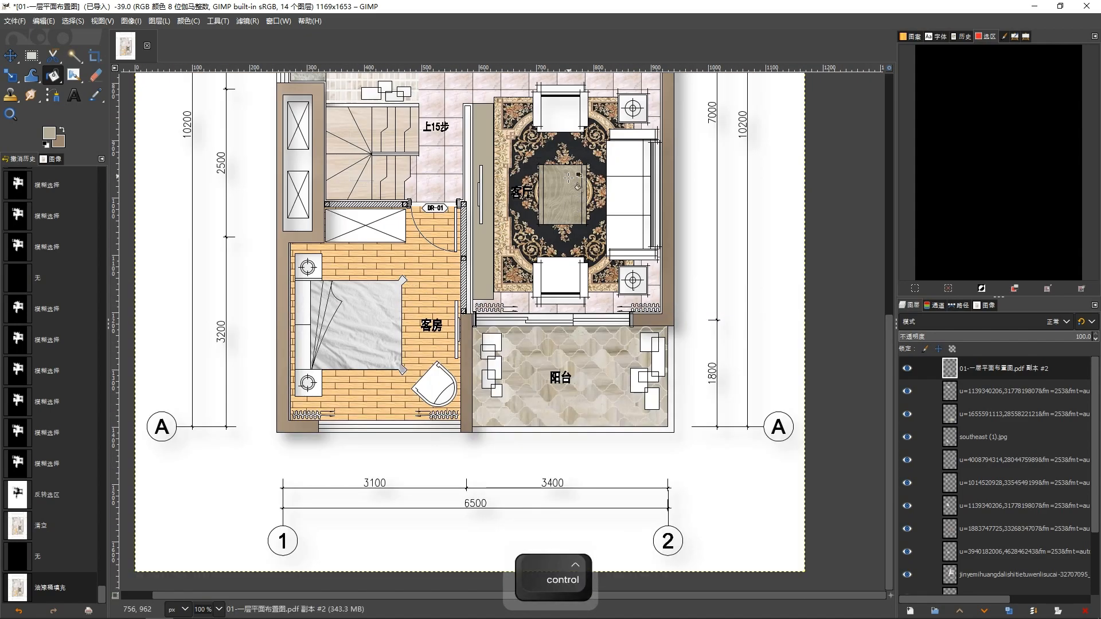
scroll(618, 228, "up", 1)
Step: Bucket-fill the living room side tables and the guest room (客房) nightstands with the same beige
left_click(618, 228)
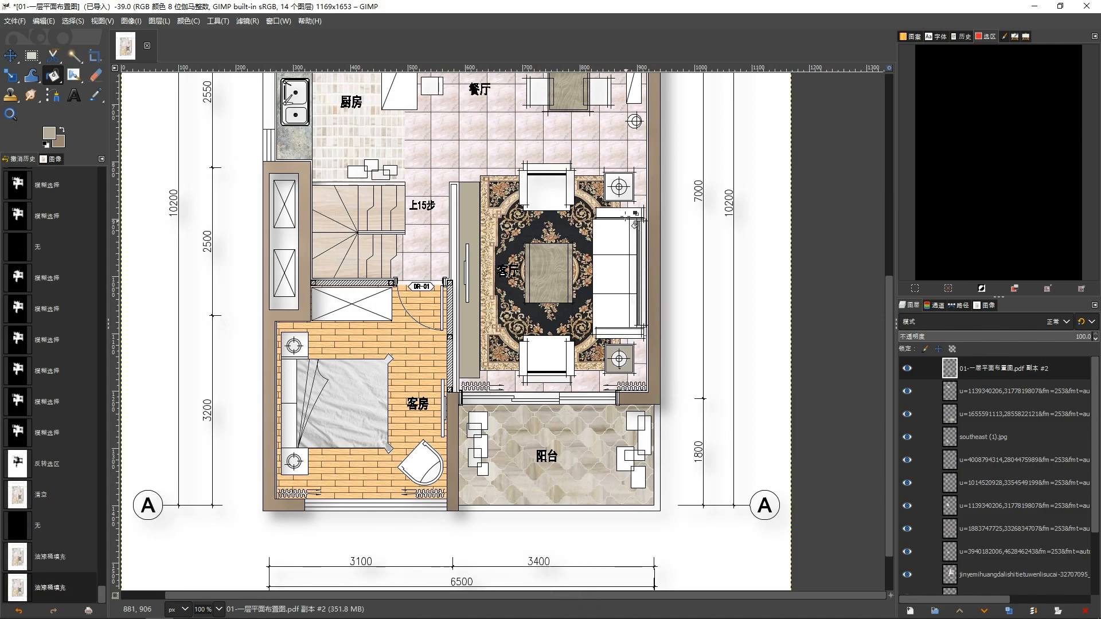
left_click(631, 195)
left_click(310, 345)
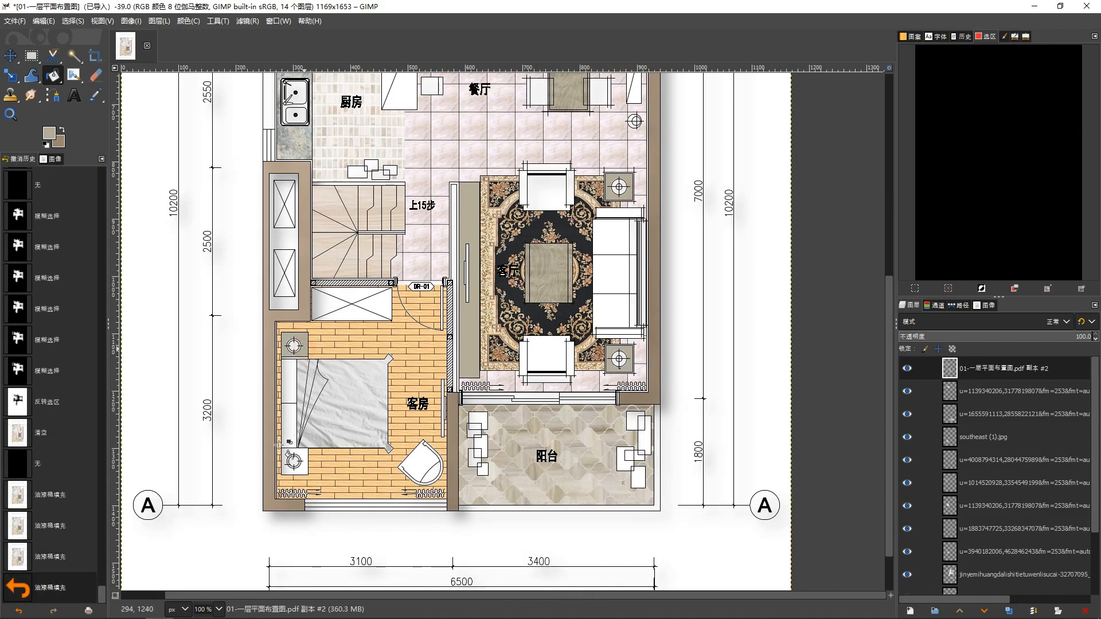
left_click_drag(426, 263, 385, 324)
left_click_drag(401, 209, 388, 246)
left_click_drag(359, 210, 356, 269)
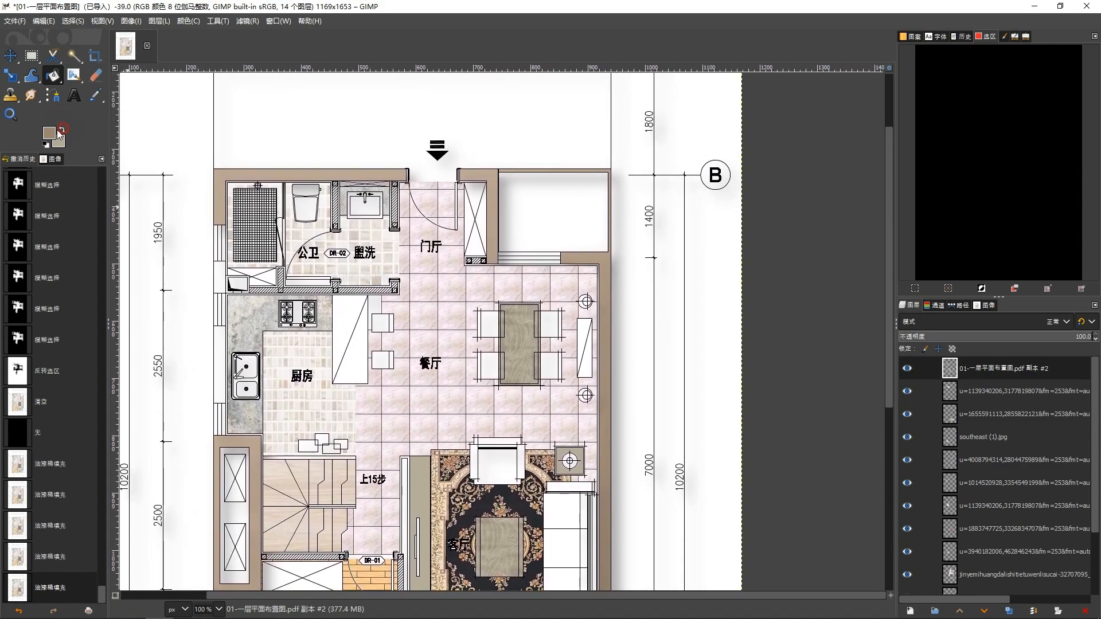
Step: Set the foreground colour to turquoise and fill the washroom basin and both bowls of the kitchen sink
left_click(50, 133)
left_click(547, 126)
left_click_drag(480, 107, 489, 80)
left_click(597, 235)
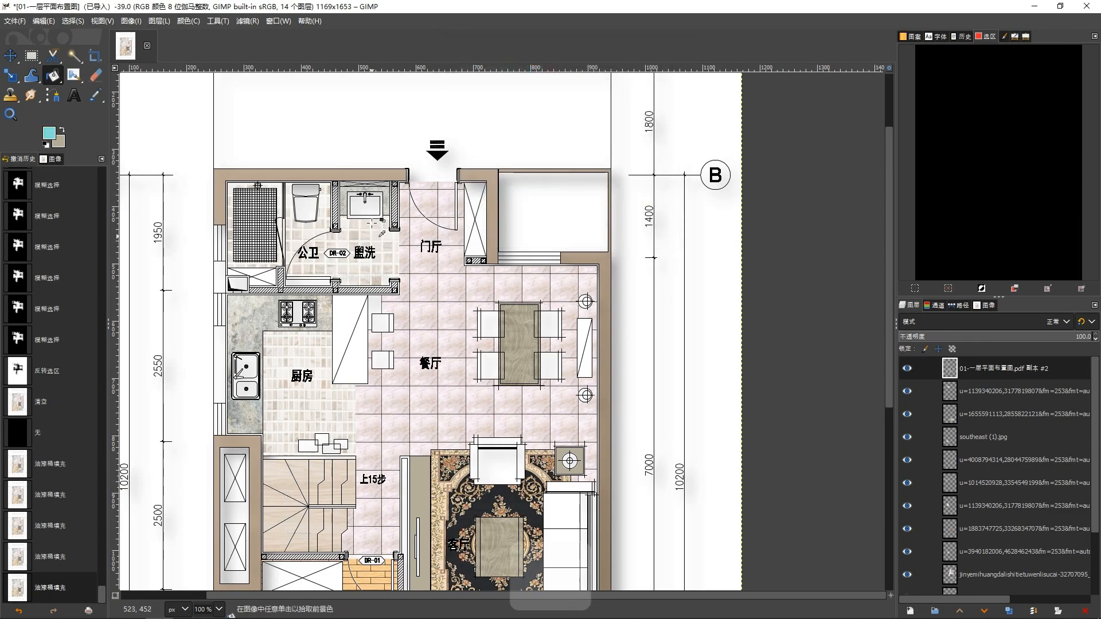
scroll(373, 195, "up", 2)
left_click(365, 201)
left_click_drag(407, 322, 494, 195)
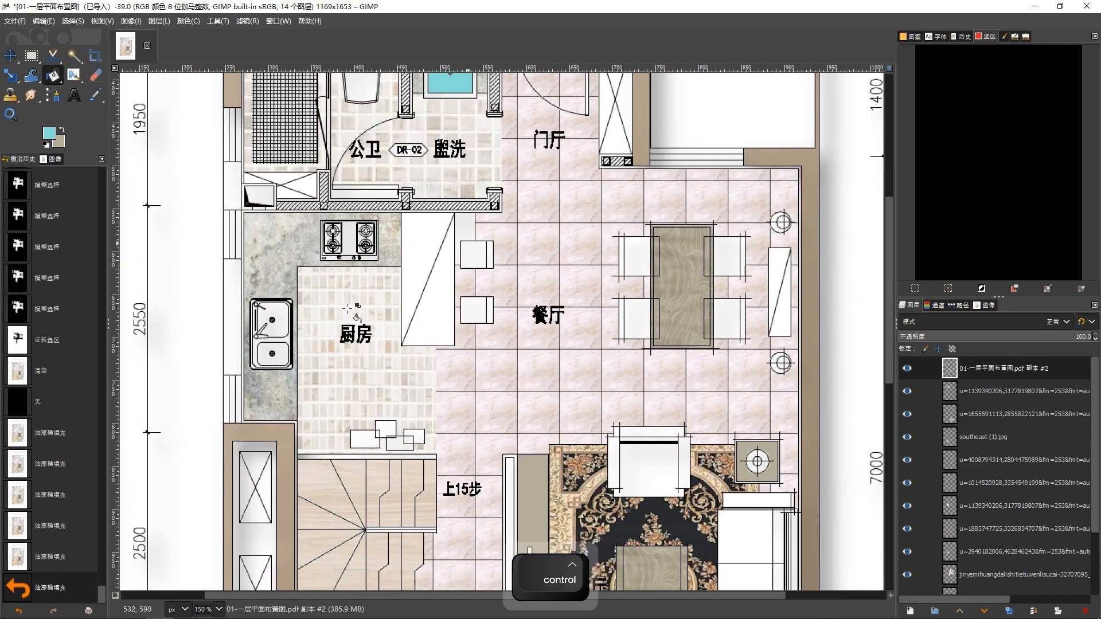
left_click(286, 350)
left_click(283, 316)
left_click_drag(364, 271, 360, 349)
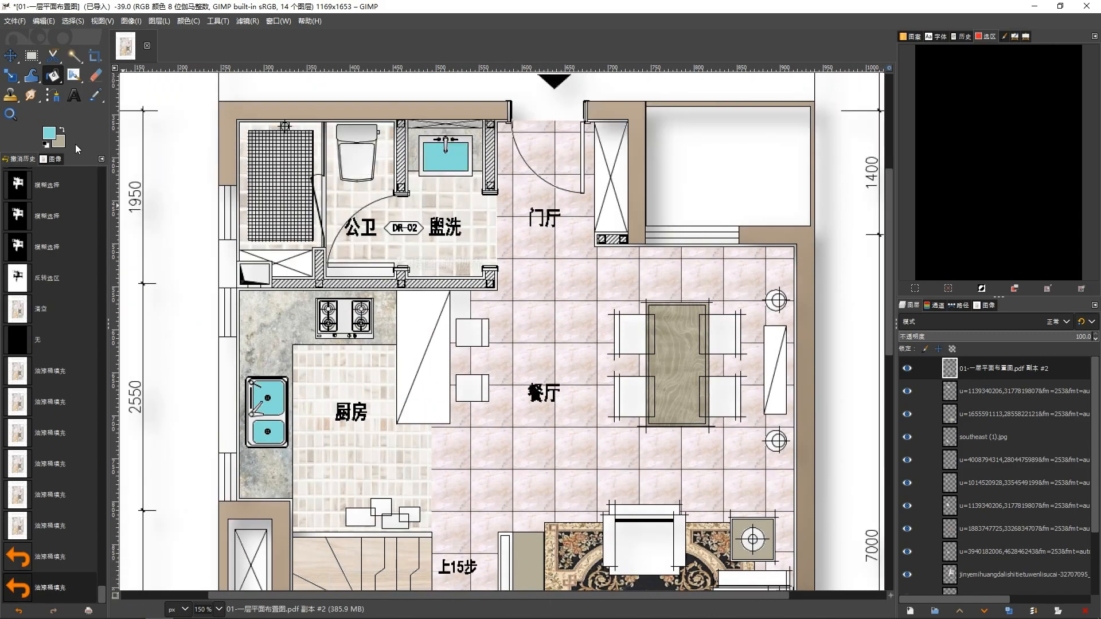
Step: Lighten the foreground colour to a7fffb and fill the toilet in the bathroom (公卫)
left_click(49, 133)
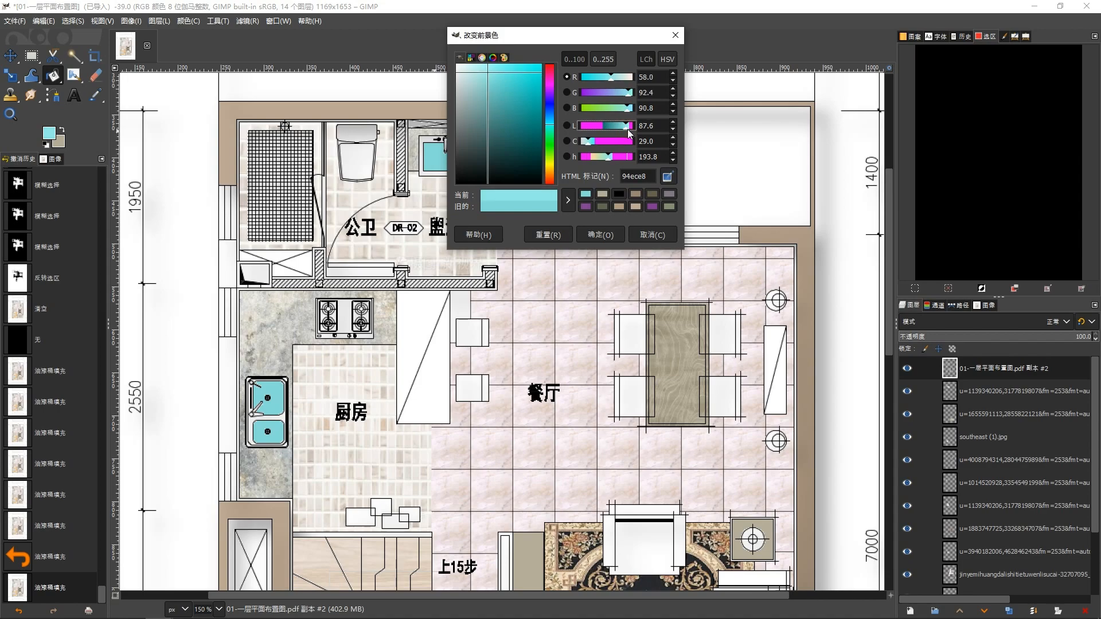
left_click(606, 235)
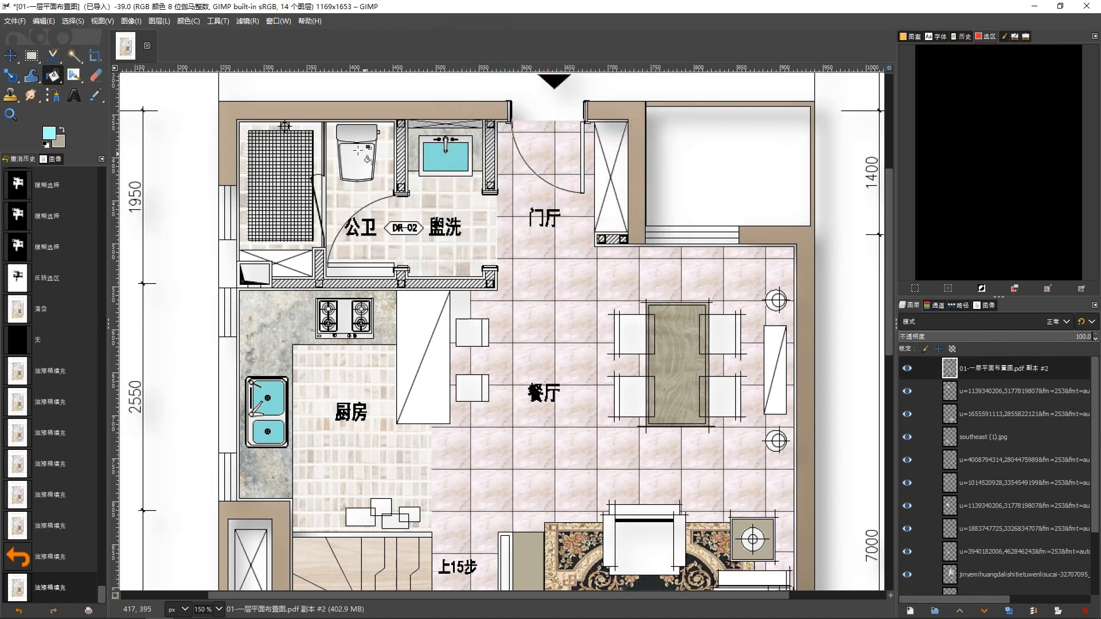
left_click(367, 174)
scroll(430, 217, "down", 3)
scroll(430, 217, "right", 3)
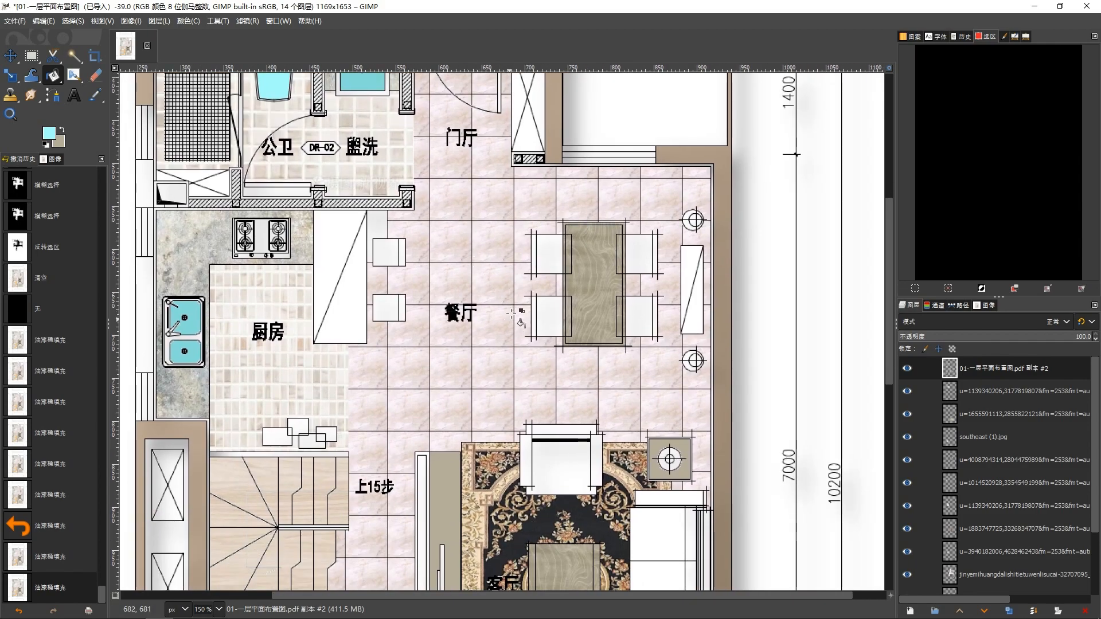
Step: Set the foreground colour to light blue 9ecdf8 and fill the two pillows of the guest room bed
scroll(509, 318, "down", 5)
scroll(404, 326, "down", 2, "ctrl")
scroll(403, 326, "down", 3)
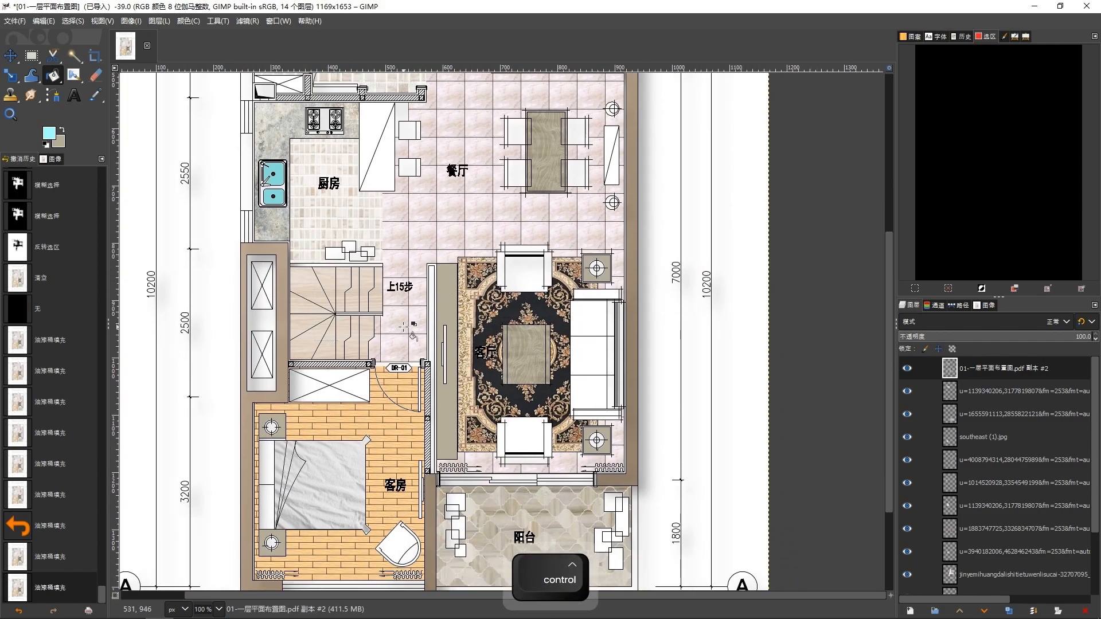
scroll(403, 326, "down", 1)
left_click(49, 133)
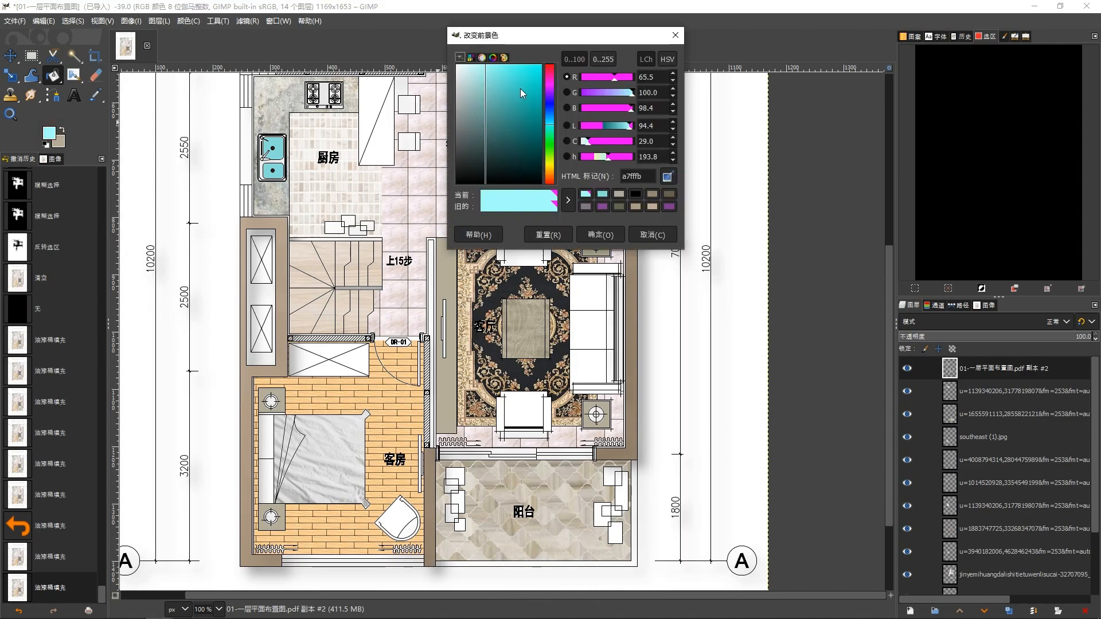
left_click_drag(553, 112, 553, 121)
left_click(487, 71)
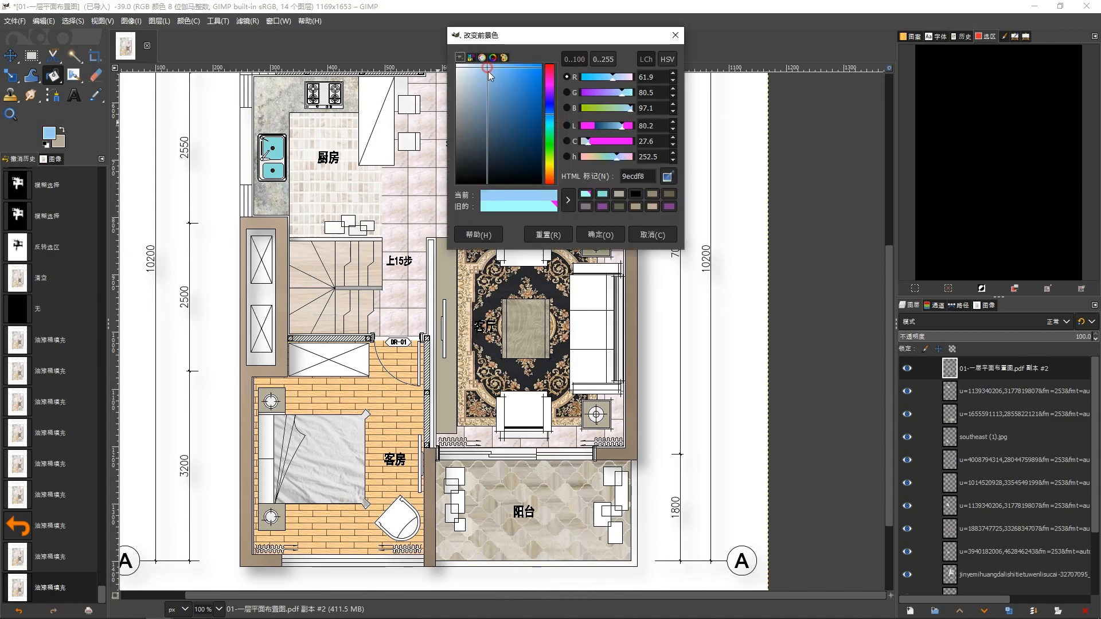
left_click(596, 234)
scroll(293, 473, "up", 2)
left_click(241, 430)
left_click(241, 467)
scroll(421, 383, "down", 1)
scroll(439, 416, "down", 3)
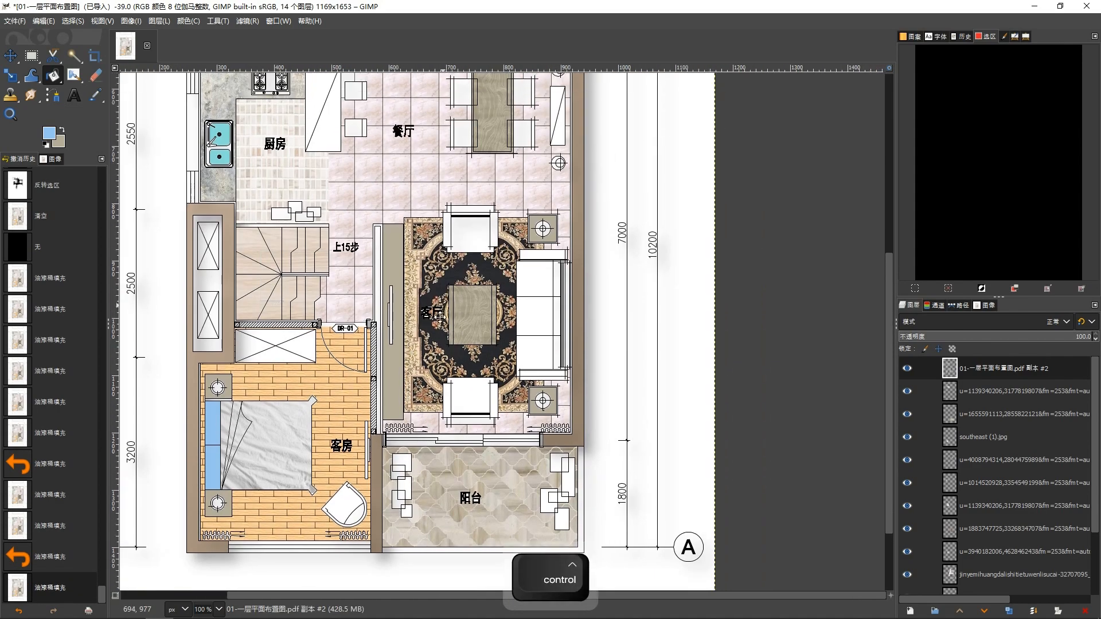
Step: Swap back to beige b4ac98, darken it to a grey-brown, and fill all sections of the entrance hall (门厅) cabinet
left_click_drag(440, 317, 424, 371)
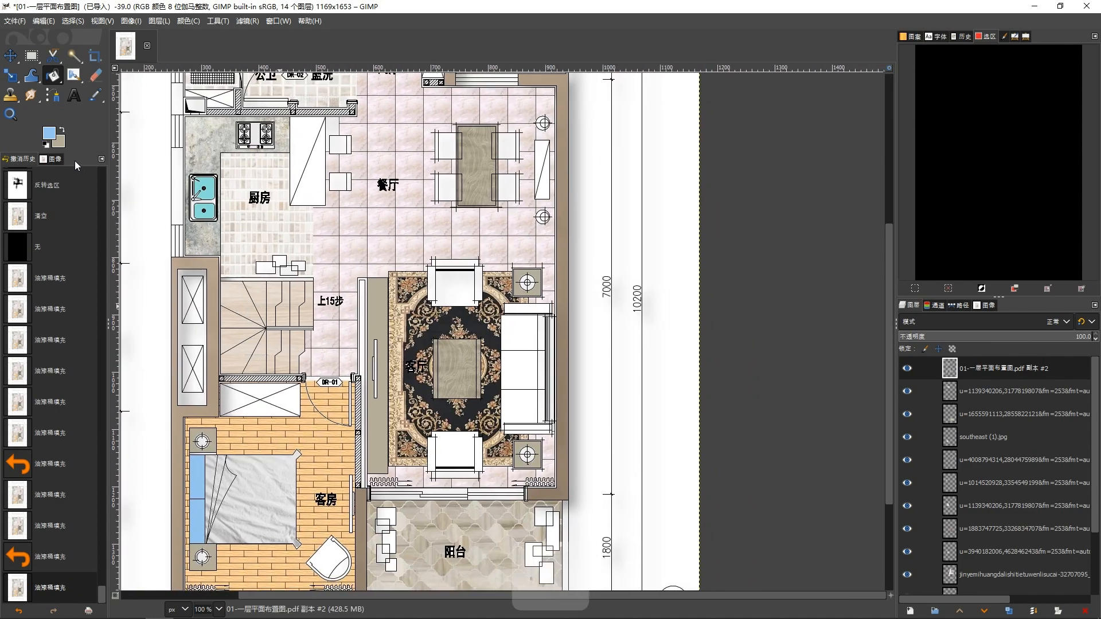
scroll(261, 161, "up", 5)
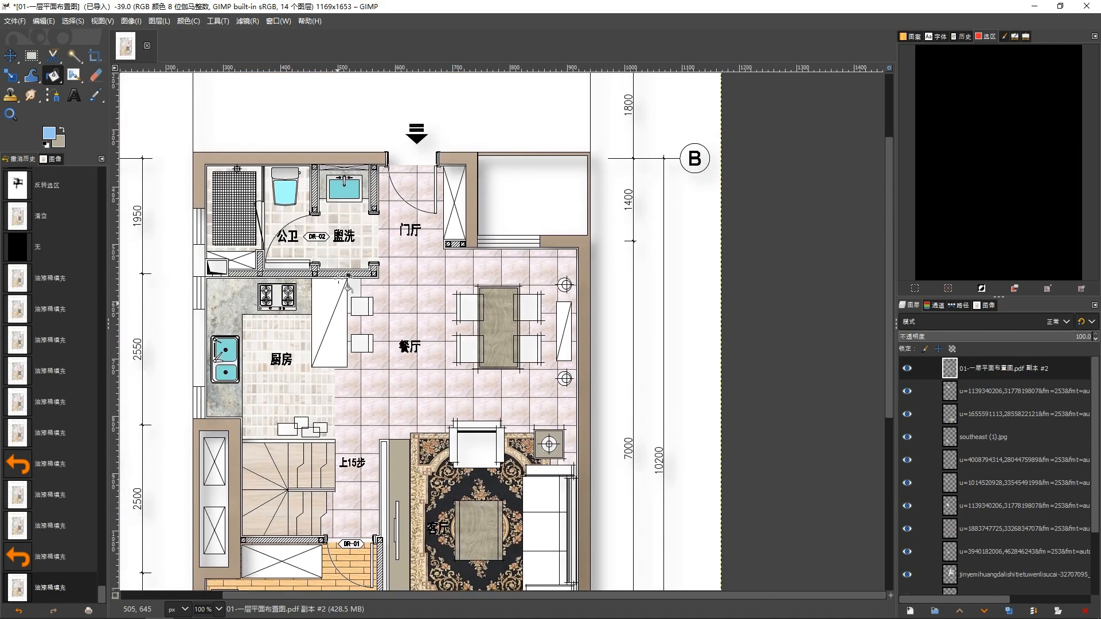
left_click(60, 131)
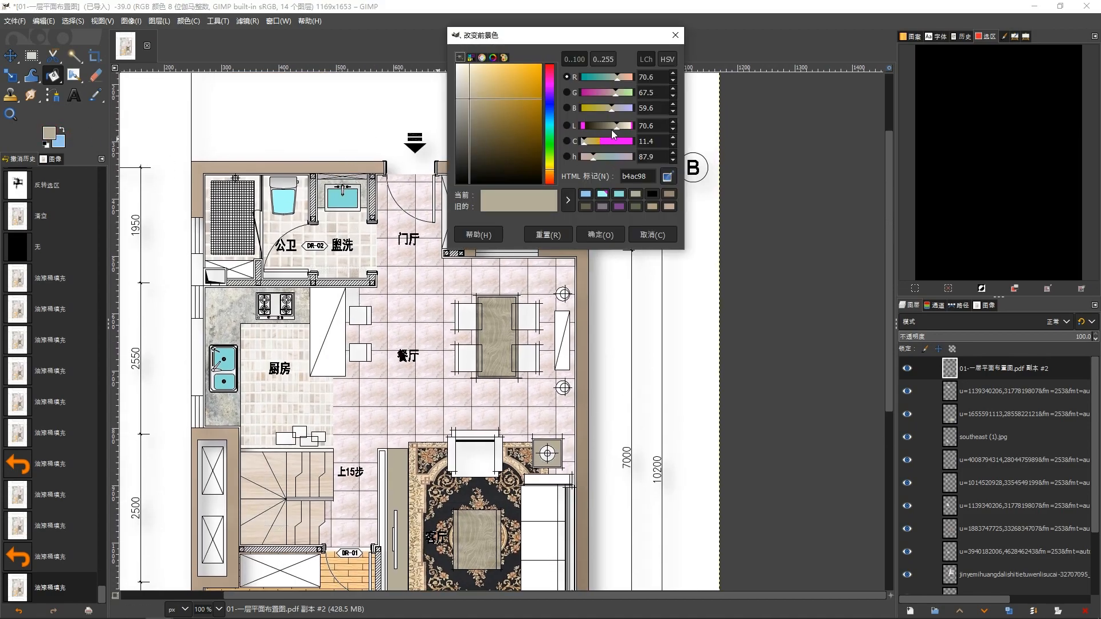
left_click_drag(613, 129, 609, 129)
left_click(601, 235)
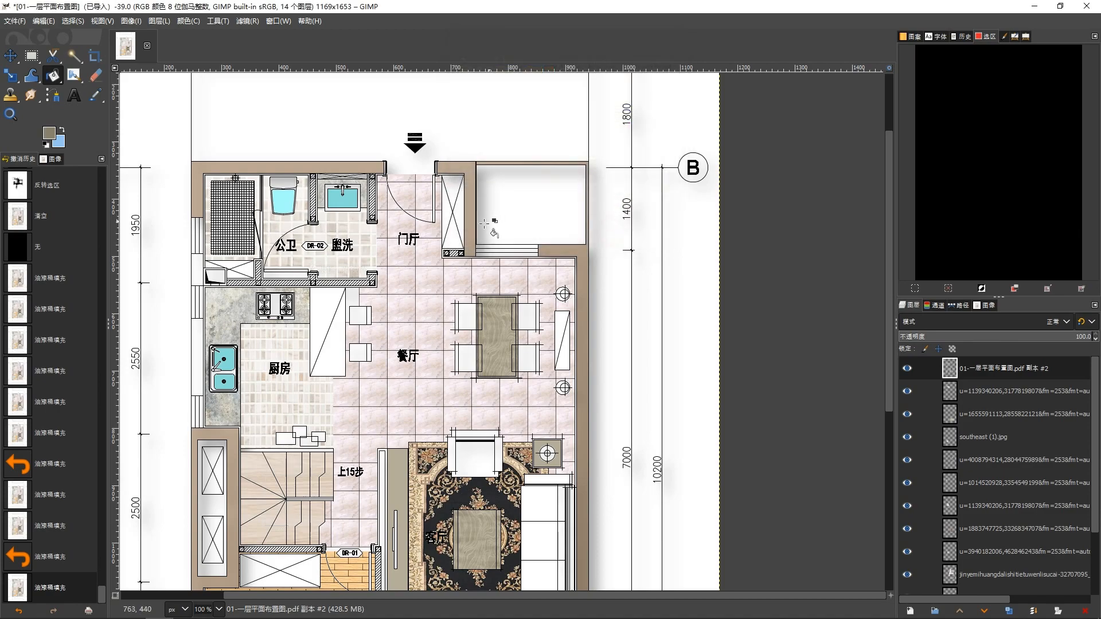
left_click(457, 234)
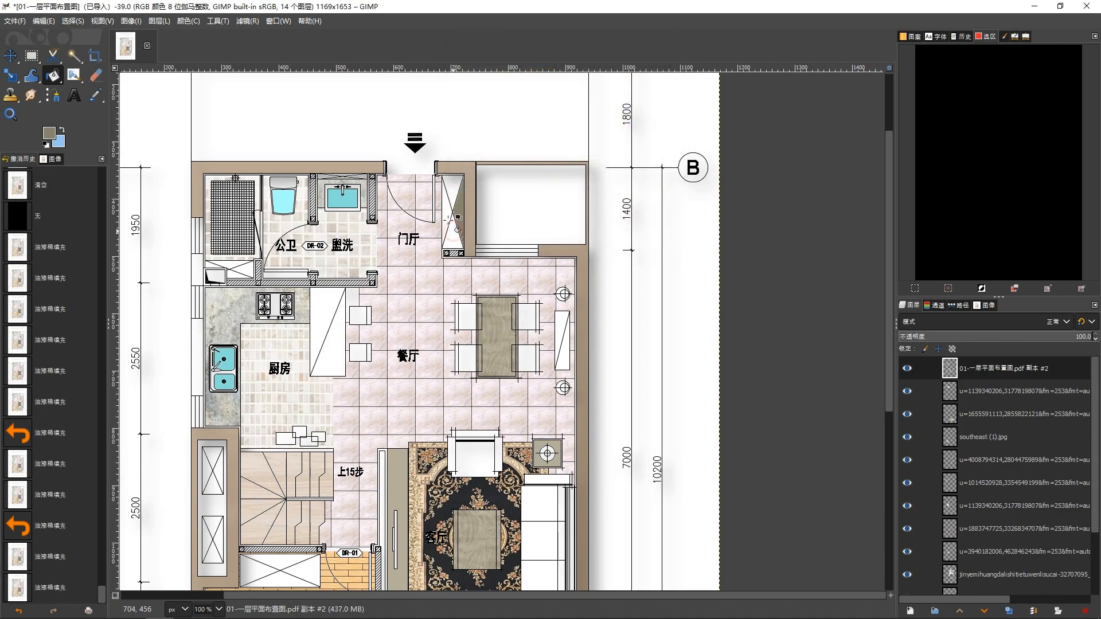
left_click(447, 216)
left_click(452, 194)
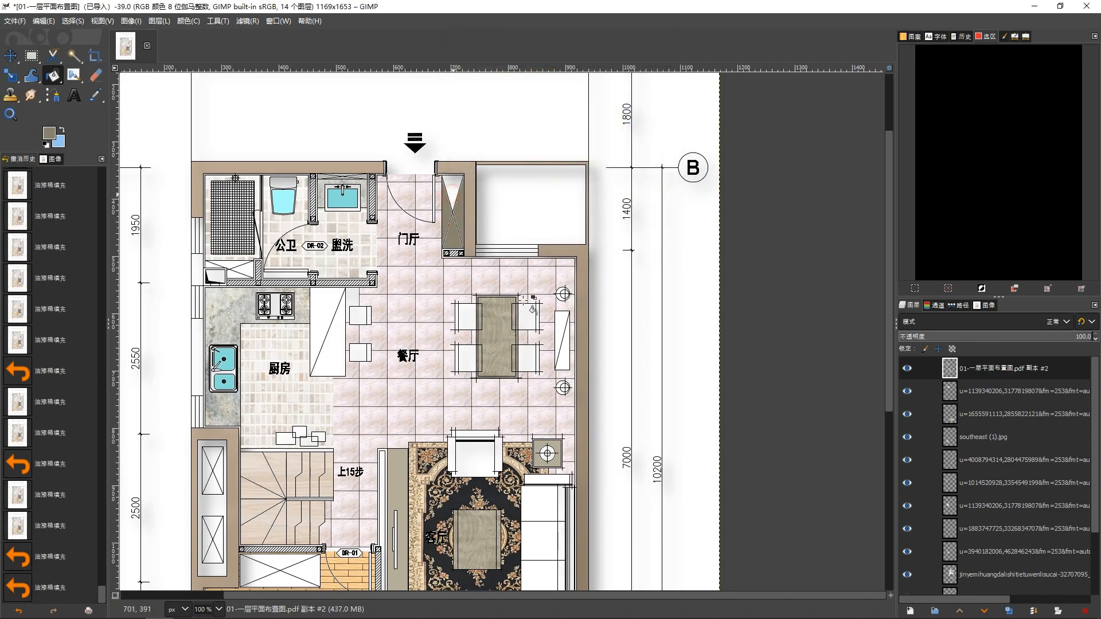
Step: Fill the dining room sideboard, the kitchen's tall cabinet beside the two stools, and the bathroom cabinet with the grey-brown
left_click(560, 328)
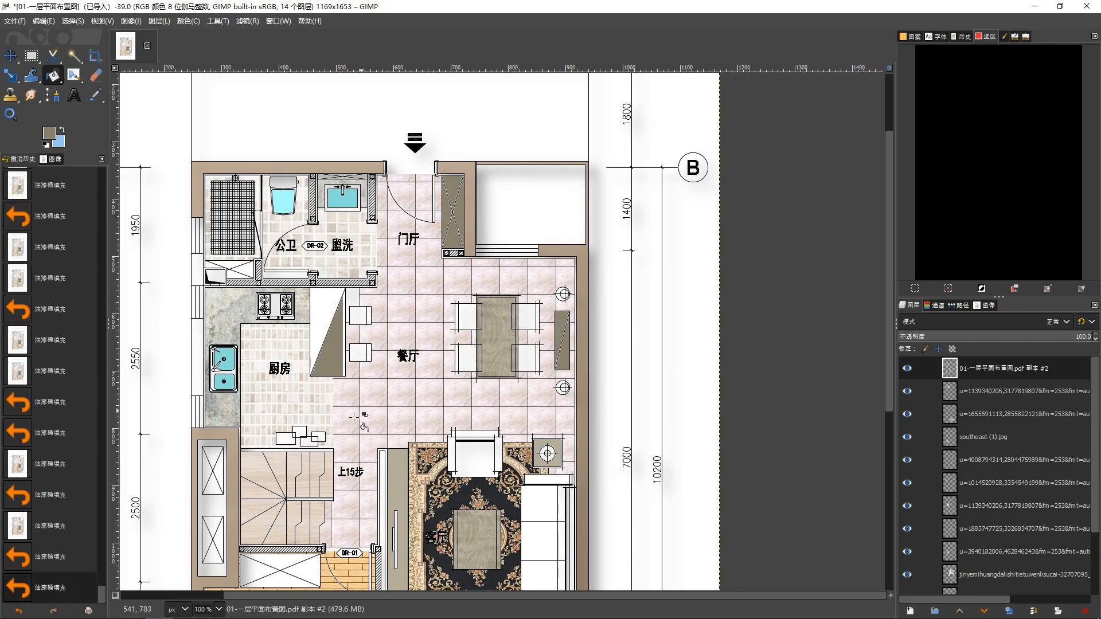
left_click(323, 312)
scroll(298, 287, "down", 1)
scroll(298, 287, "left", 1)
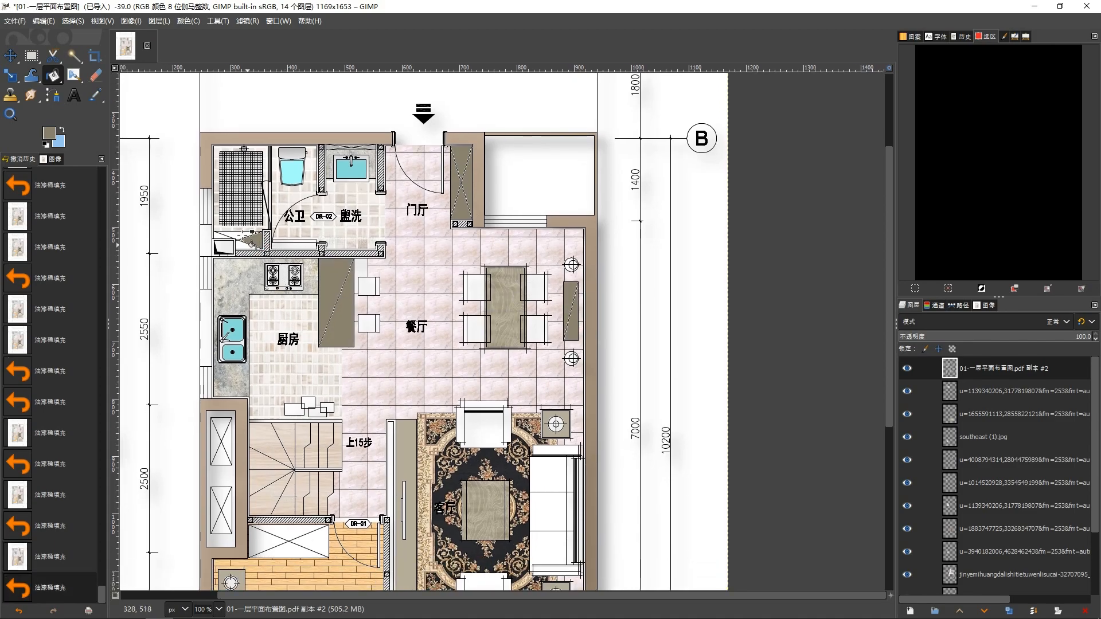
left_click(241, 234)
left_click(240, 245)
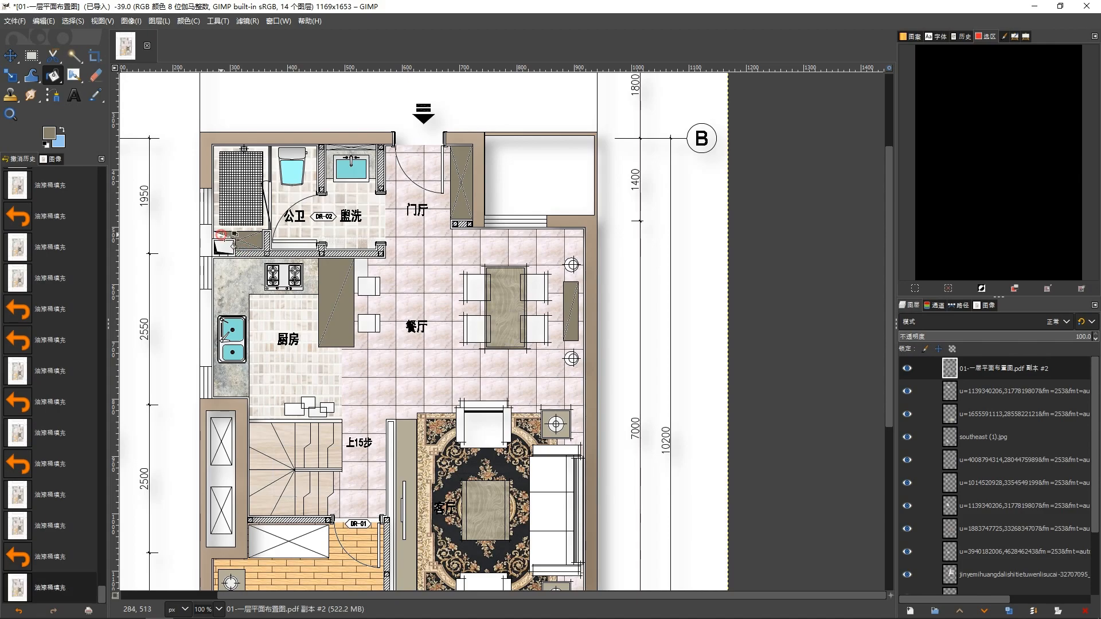
left_click(220, 235)
Step: Fill every section of the guest room (客房) wardrobe with the grey-brown
scroll(344, 448, "down", 5)
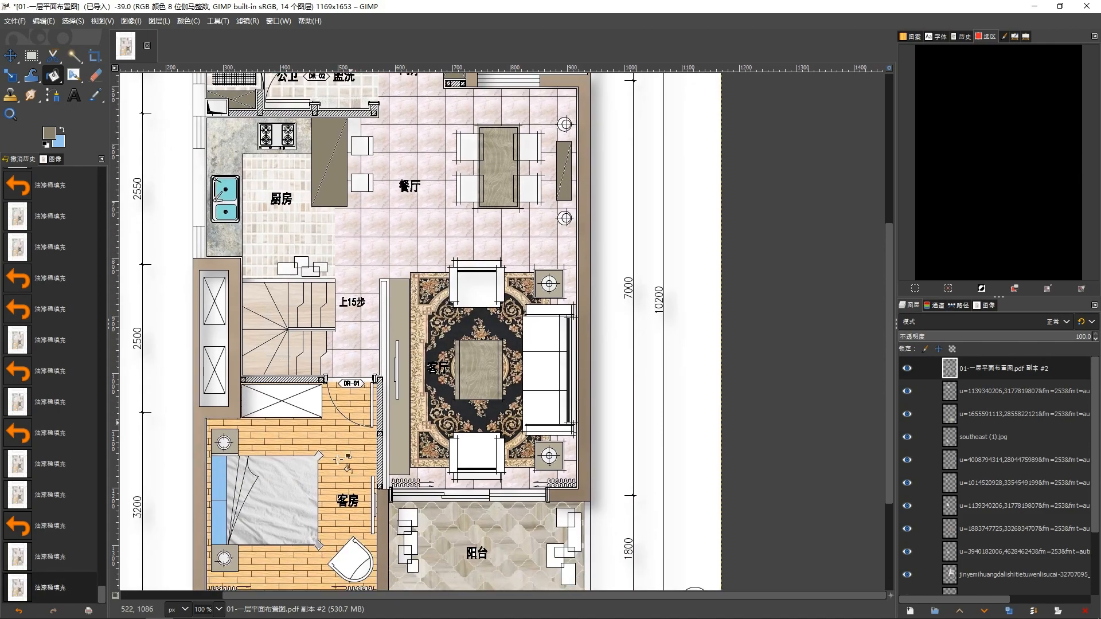
left_click(312, 403)
left_click(281, 395)
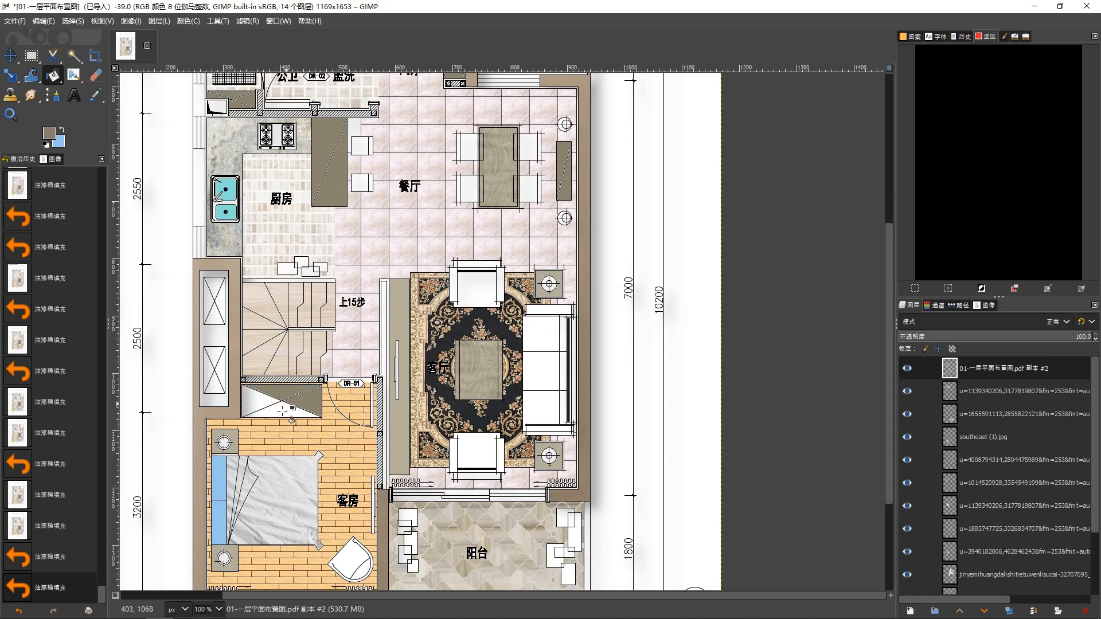
left_click(282, 409)
left_click(283, 410)
scroll(358, 431, "down", 4)
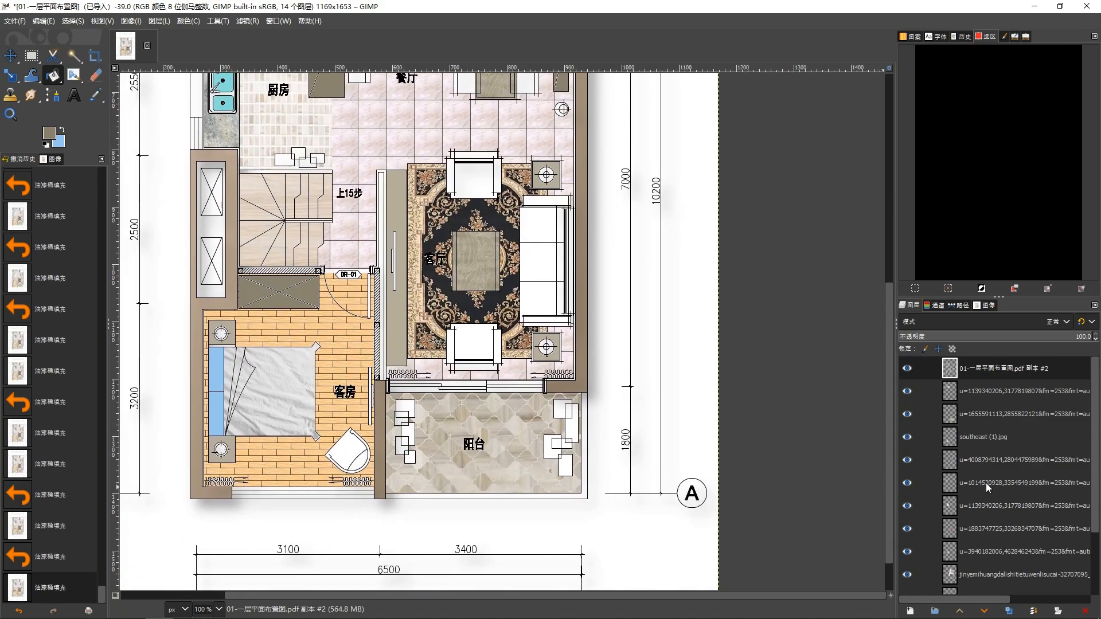
Step: Raise the 01-一层平面布置图.pdf 副本 layer to the top of the layer stack, above 副本 #2
scroll(980, 488, "down", 3)
left_click(950, 563)
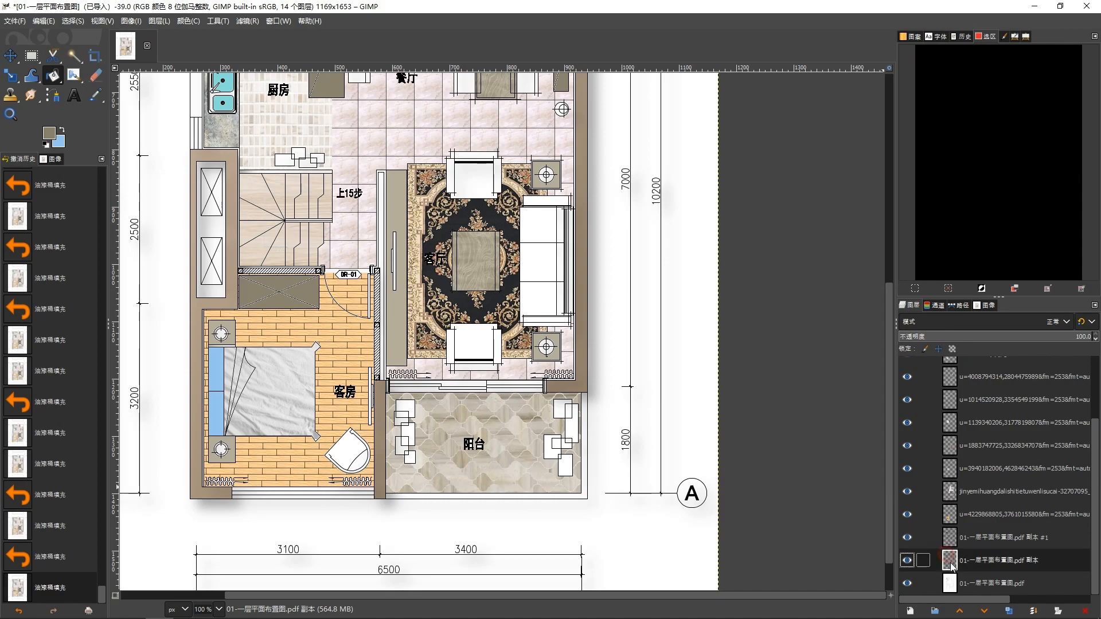
left_click(960, 611)
left_click(961, 611)
left_click(961, 611)
left_click(960, 611)
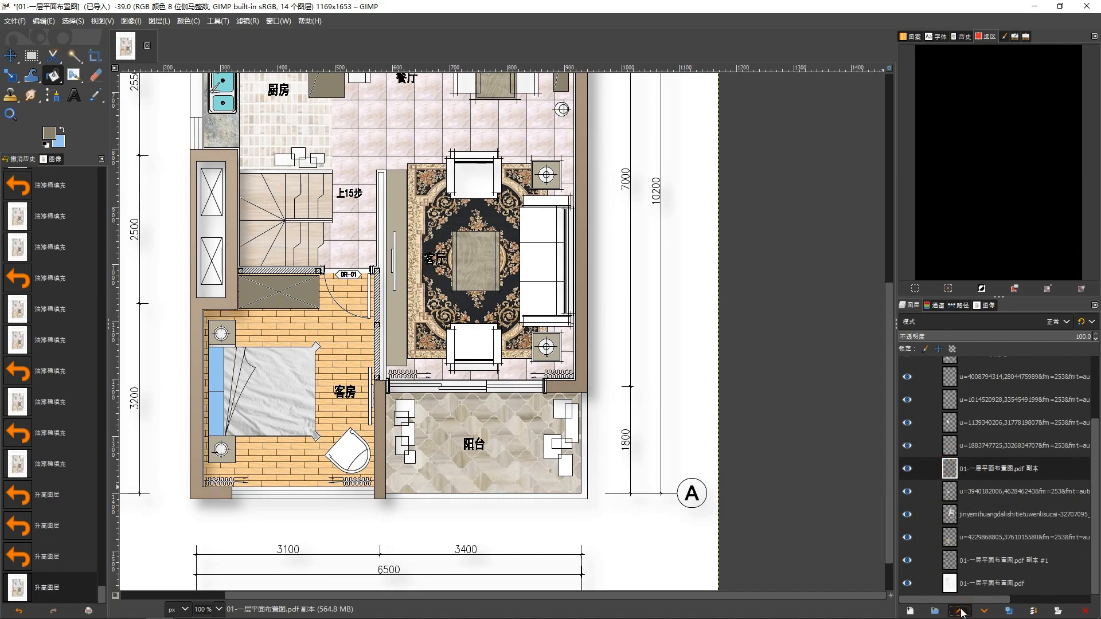
left_click(961, 611)
left_click(960, 611)
left_click(960, 612)
left_click(961, 611)
left_click(960, 611)
left_click(960, 611)
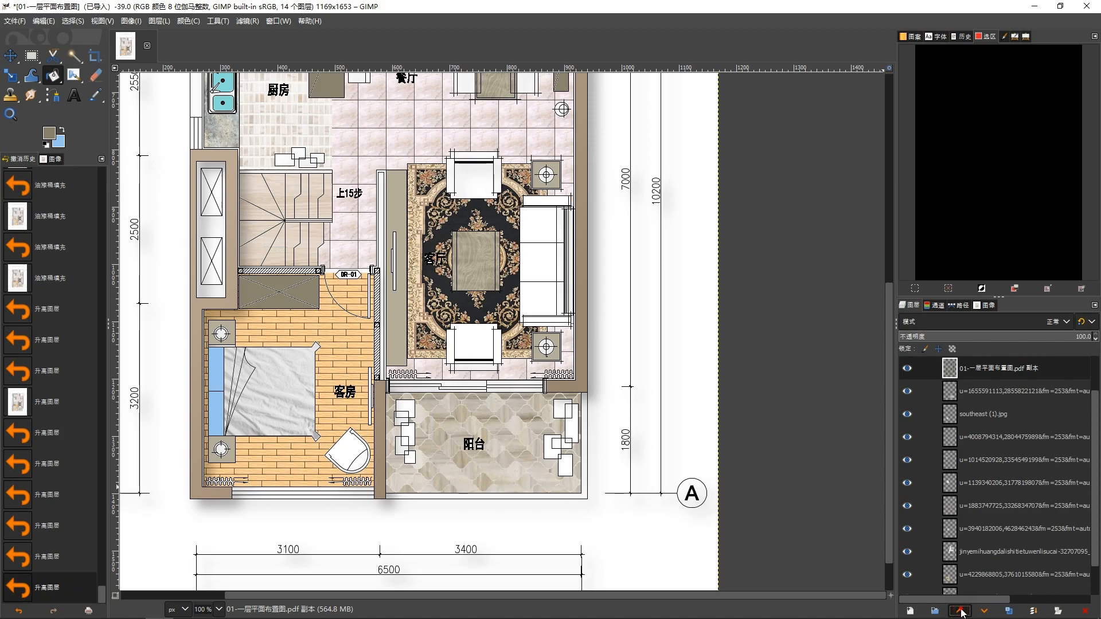
left_click(960, 611)
left_click(960, 612)
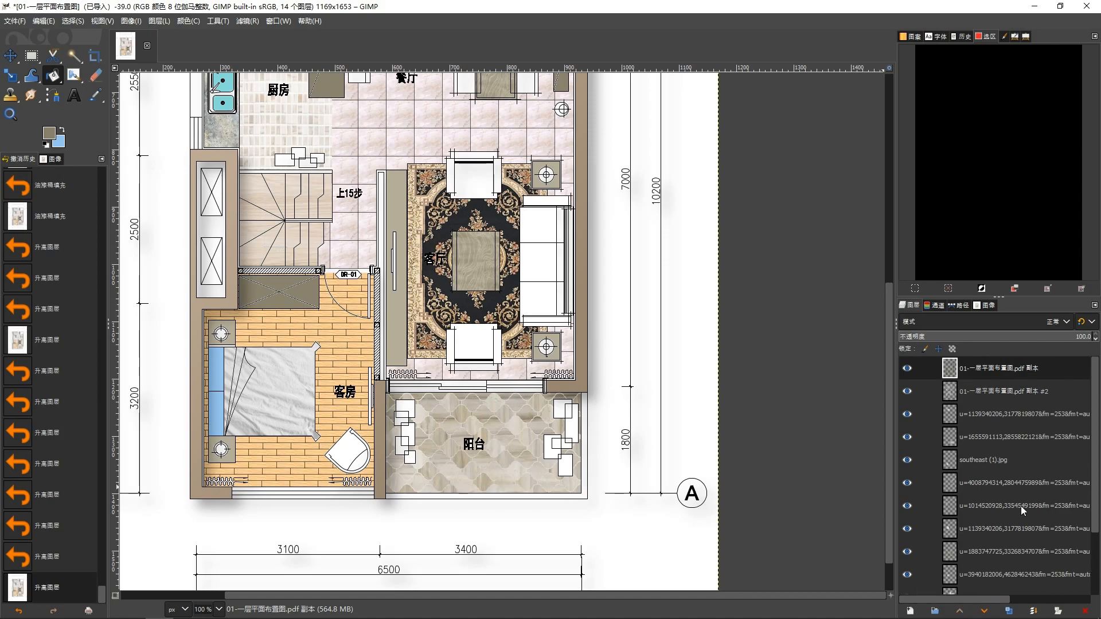
Step: Raise the 01-一层平面布置图.pdf 副本 #1 layer to the top of the layer stack, above 副本
scroll(1019, 509, "down", 3)
left_click(953, 557)
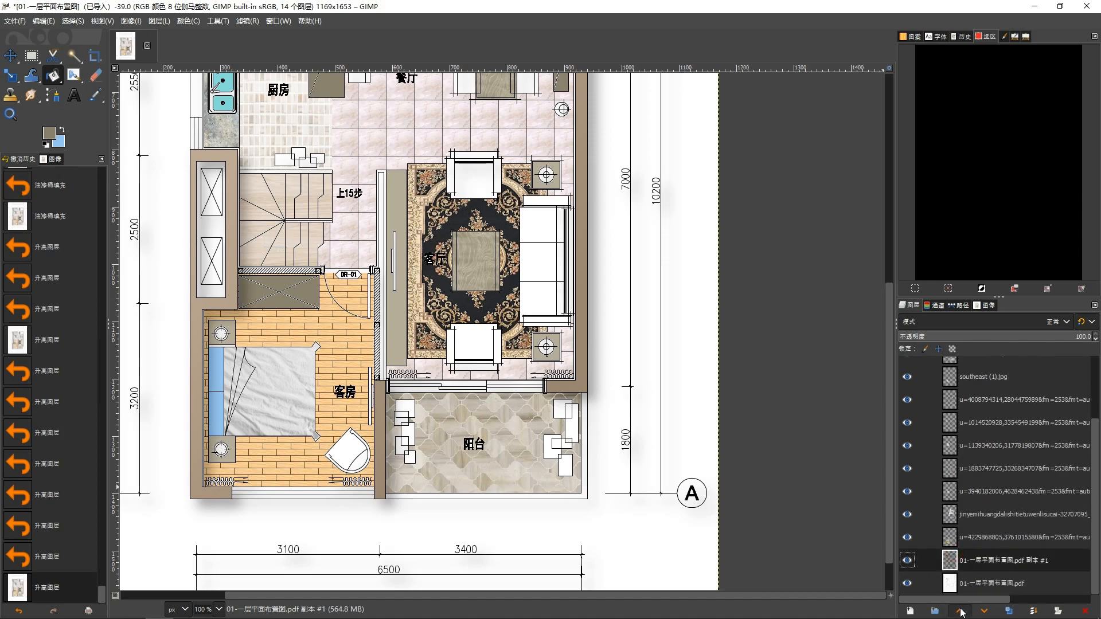
left_click(961, 611)
left_click(961, 611)
double_click(961, 611)
double_click(961, 611)
double_click(961, 611)
double_click(960, 611)
double_click(960, 611)
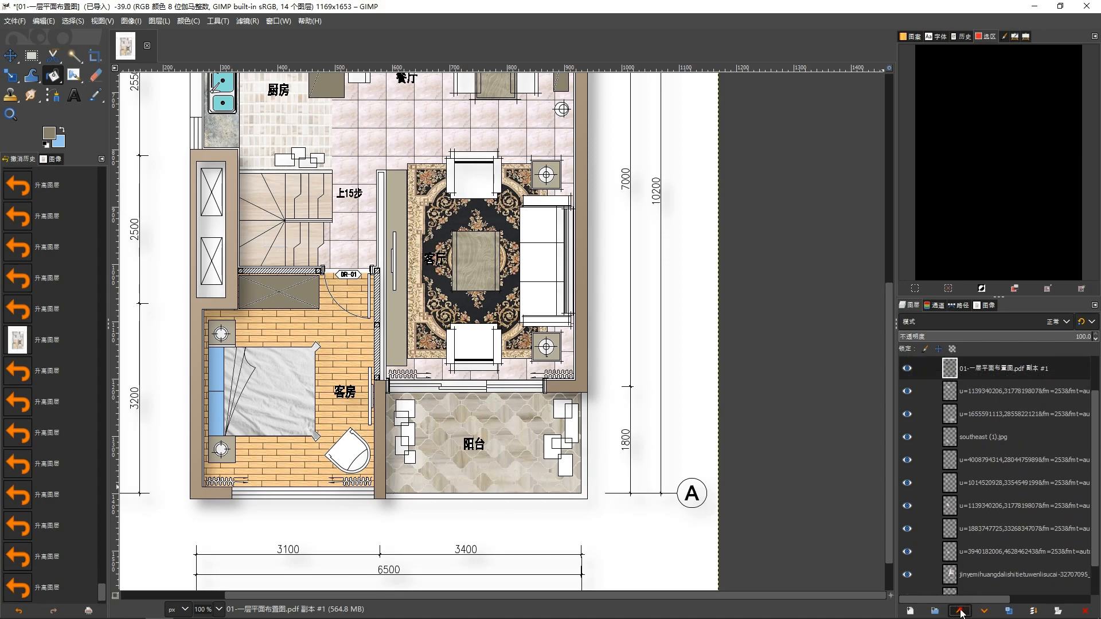
left_click(960, 611)
left_click(961, 611)
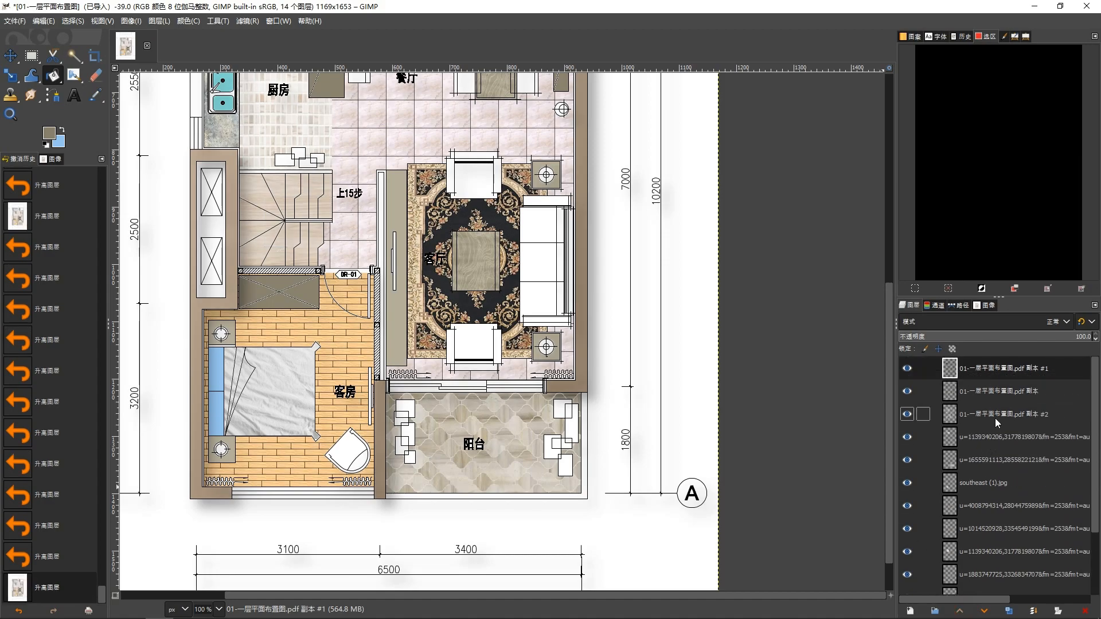
Step: Add the pink fabric texture as a layer directly below 01-一层平面布置图.pdf 副本 #2 and scale it to 213 × 141 px
left_click(953, 421)
scroll(465, 364, "up", 3)
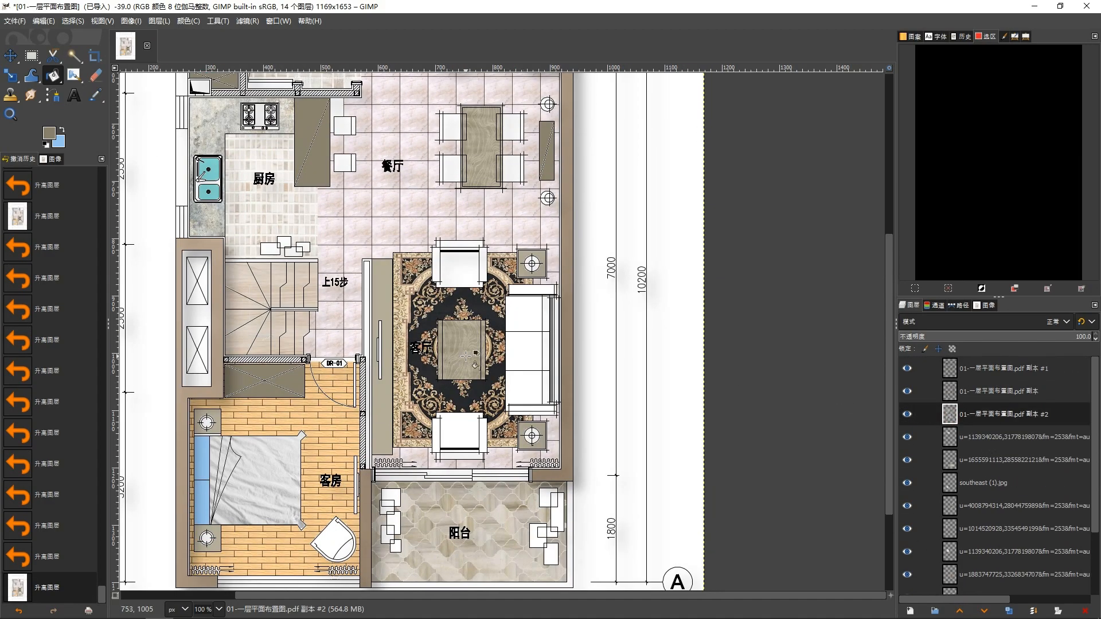
left_click(948, 438)
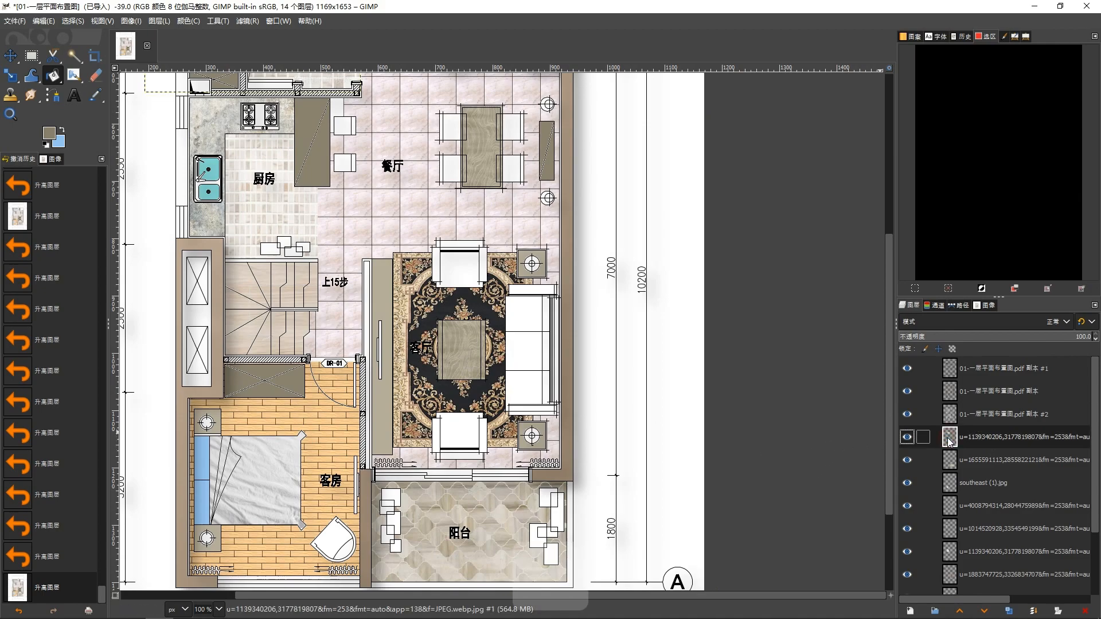
key("shift+F12")
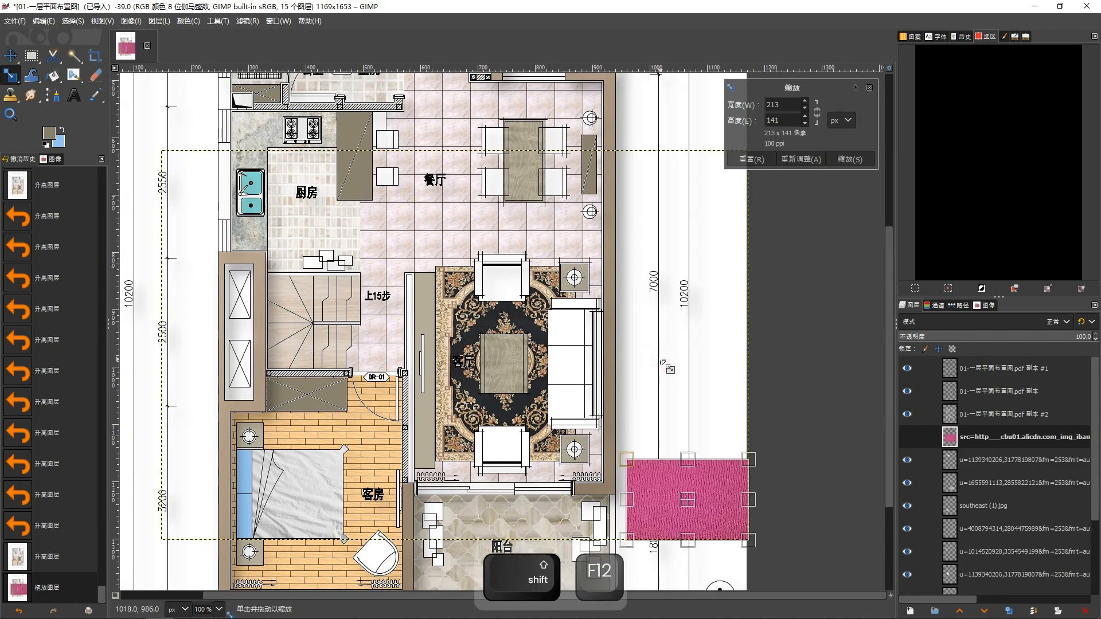
left_click(856, 160)
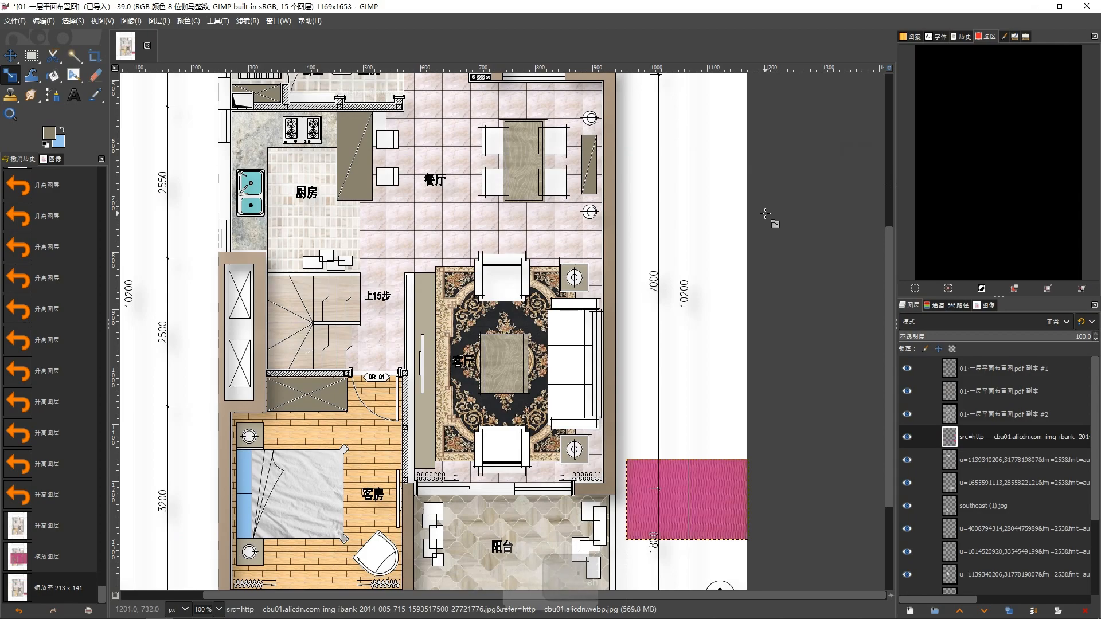
Step: Rotate the pink fabric texture by 90° and move it over the living room (客厅) sofa
key("shift+r")
left_click(763, 105)
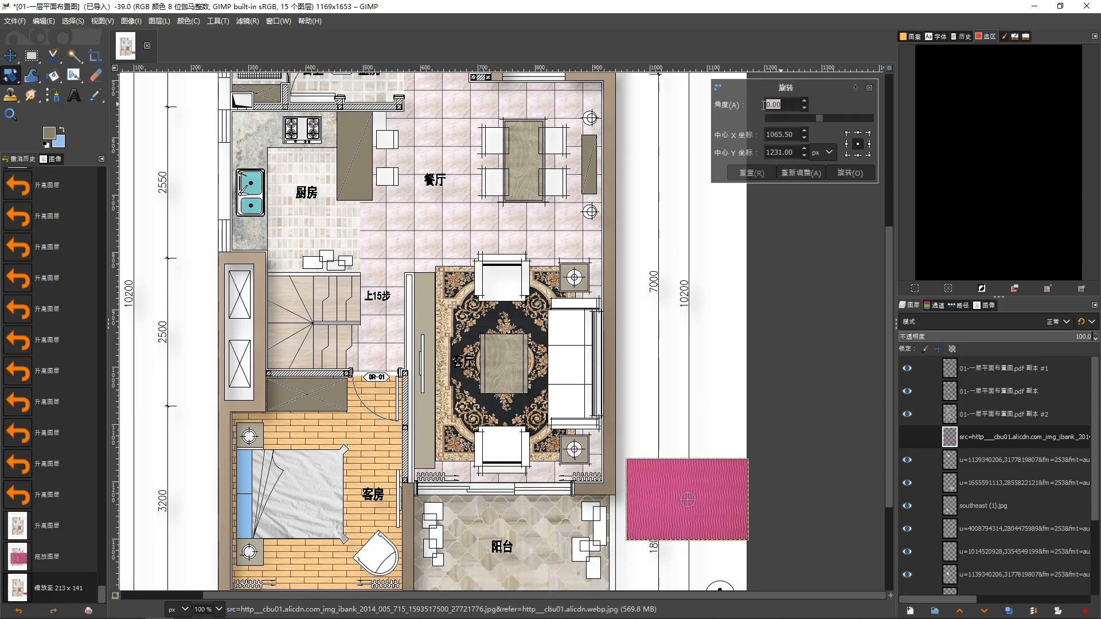
type("90")
key("Return")
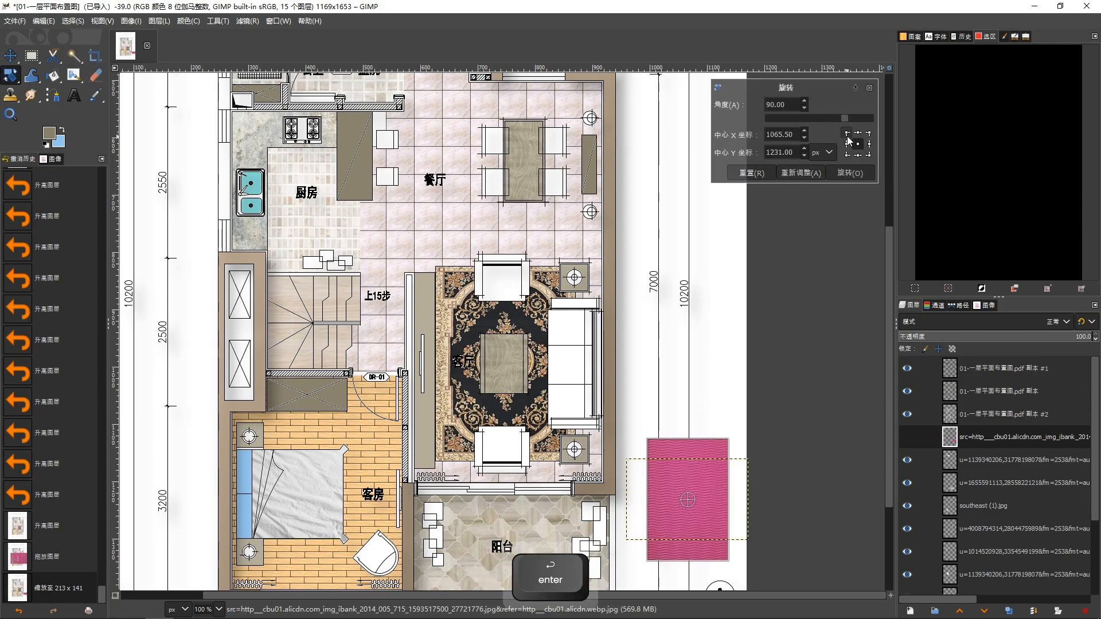
left_click(850, 173)
key("m")
left_click_drag(661, 462, 520, 312)
Step: Paste two copies of the pink fabric over the two living room armchairs and anchor them to the texture layer
key("ctrl+c")
key("ctrl+v")
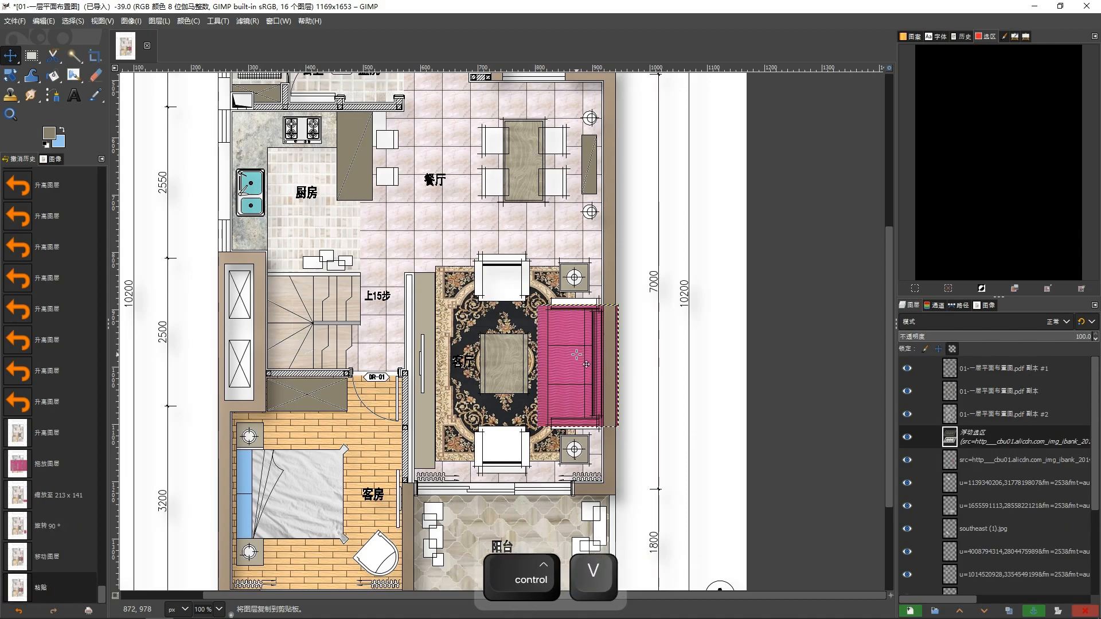
left_click_drag(576, 355, 505, 270)
key("ctrl+v")
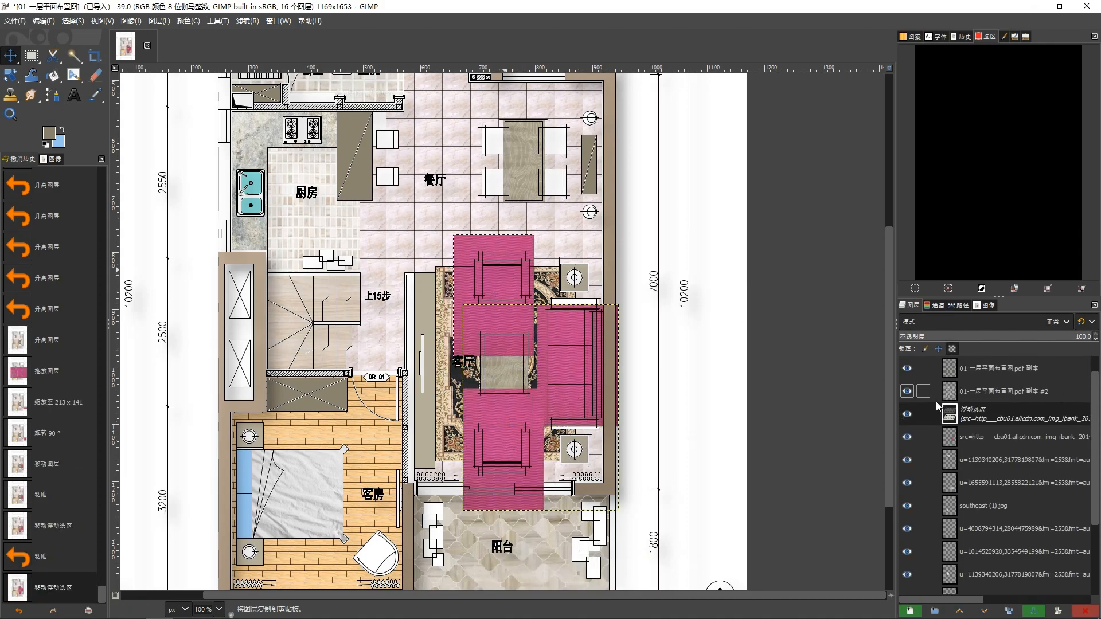
left_click(655, 363)
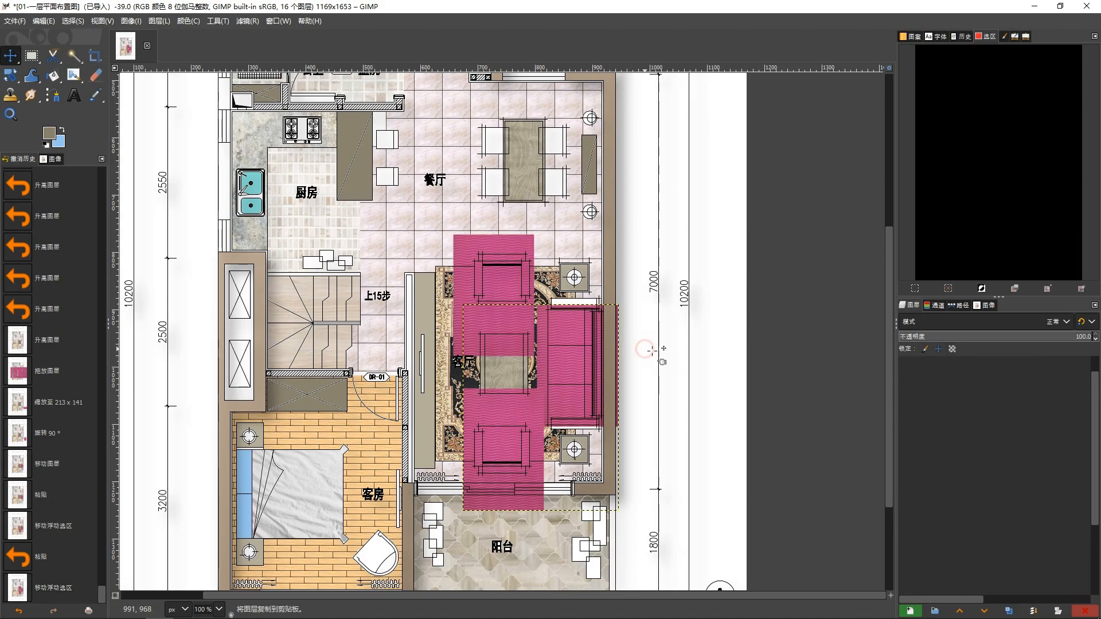
Step: Fuzzy-select the sofa's seat sections and the seats of both armchairs on the 01-一层平面布置图.pdf 副本 #2 layer
key("u")
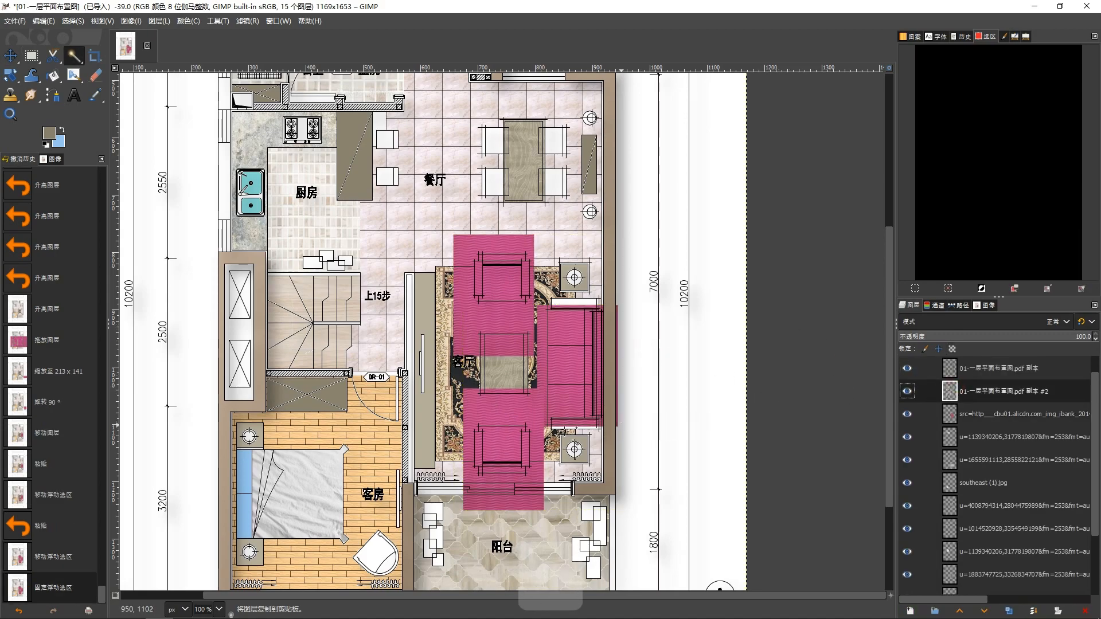
scroll(556, 412, "up", 2)
left_click(615, 385)
left_click(619, 385)
left_click(588, 333)
left_click(617, 317)
left_click(611, 249)
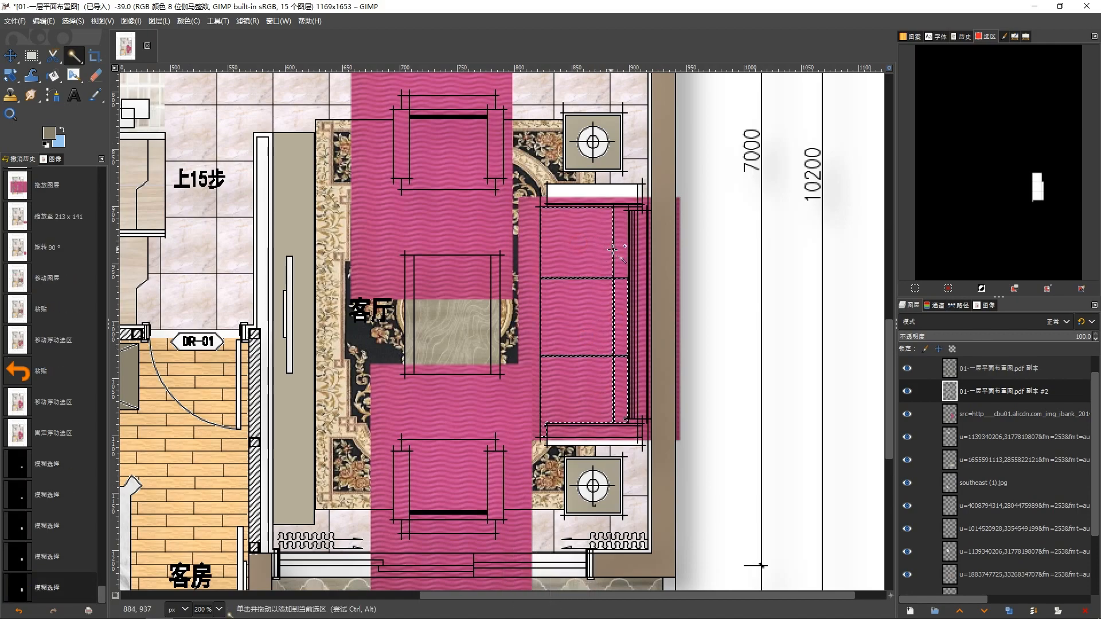
left_click(617, 251)
left_click(439, 168)
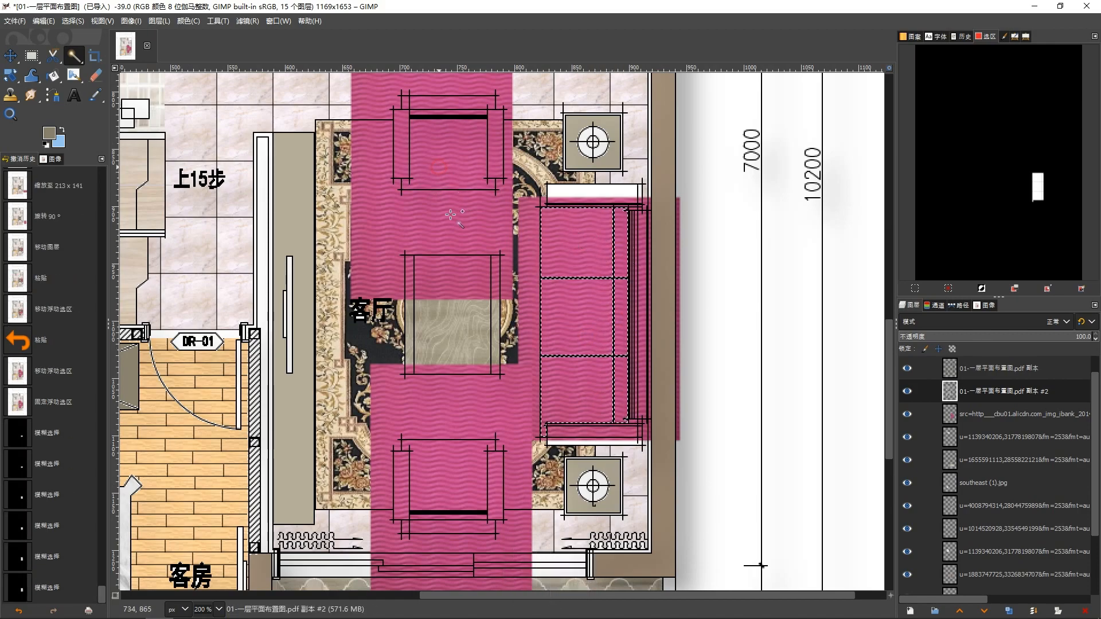
left_click(460, 468)
scroll(500, 394, "down", 1, "ctrl")
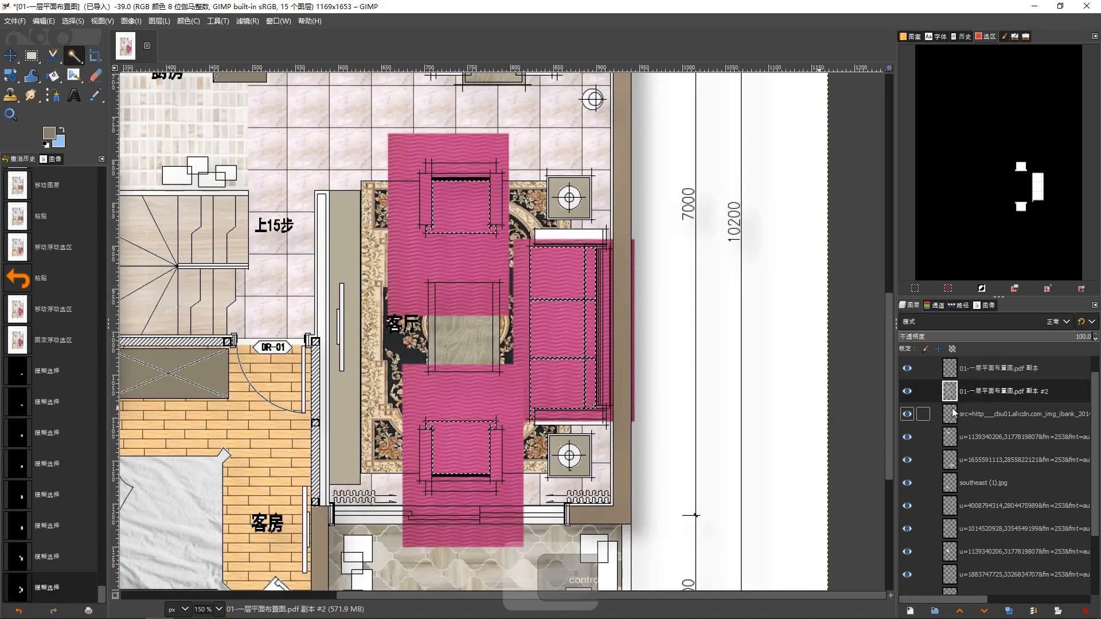
Step: Trim the pink fabric layer to the selected seats by clearing the inverted selection, and deselect everything
left_click(953, 413)
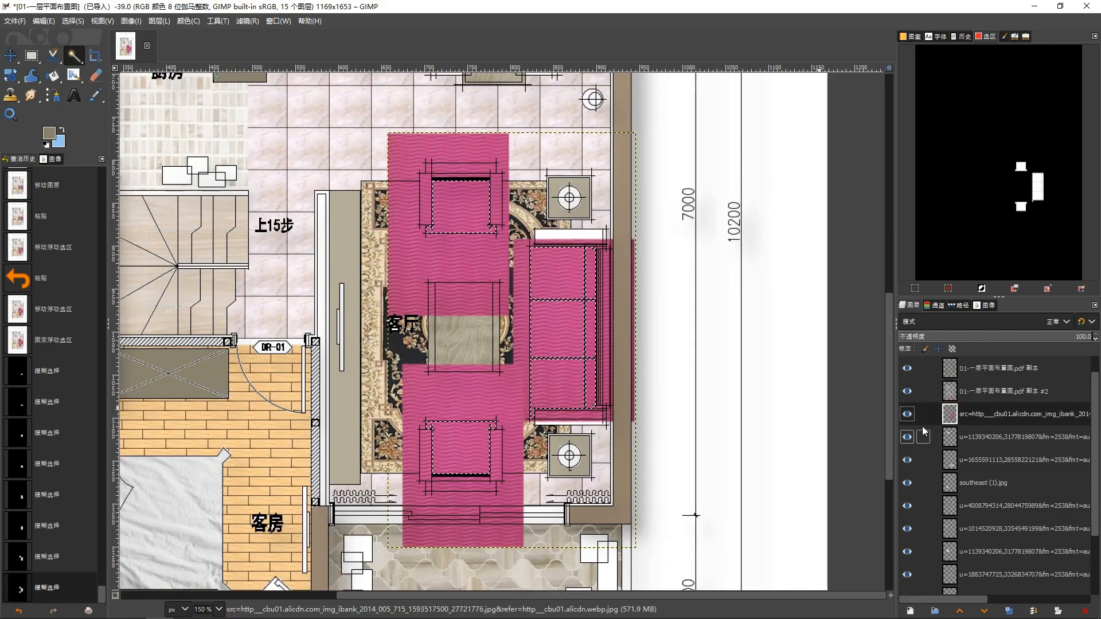
scroll(975, 436, "up", 1)
key("ctrl+i")
key("Delete")
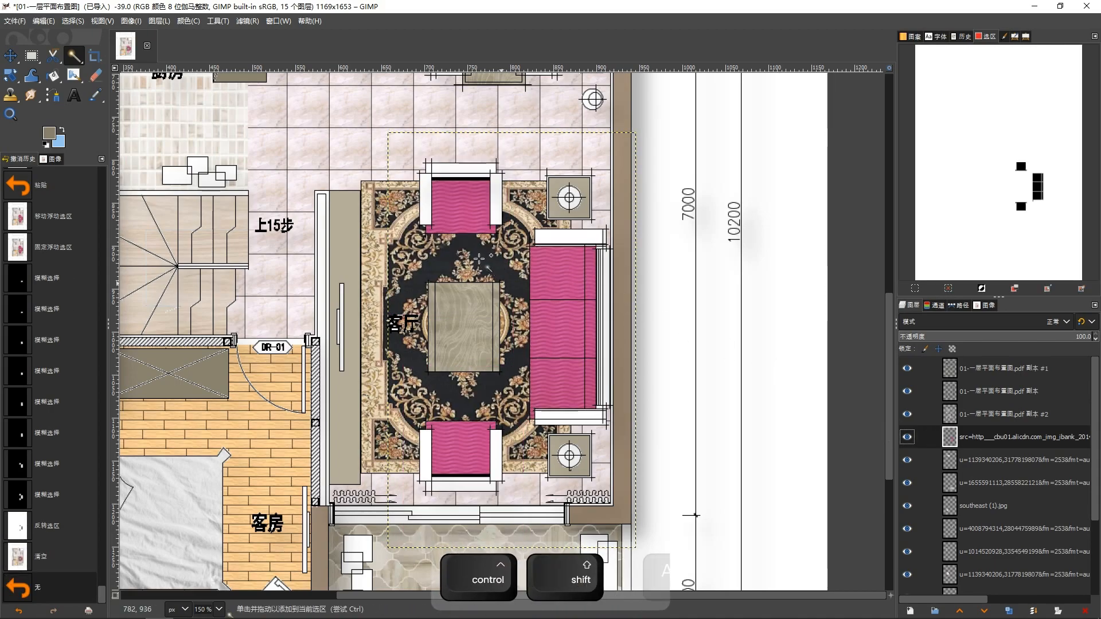
key("ctrl+shift+a")
Step: Bucket-fill the narrow strip beside the living room TV cabinet on the 01-一层平面布置图.pdf 副本 #2 layer
key("shift+b")
left_click(946, 418)
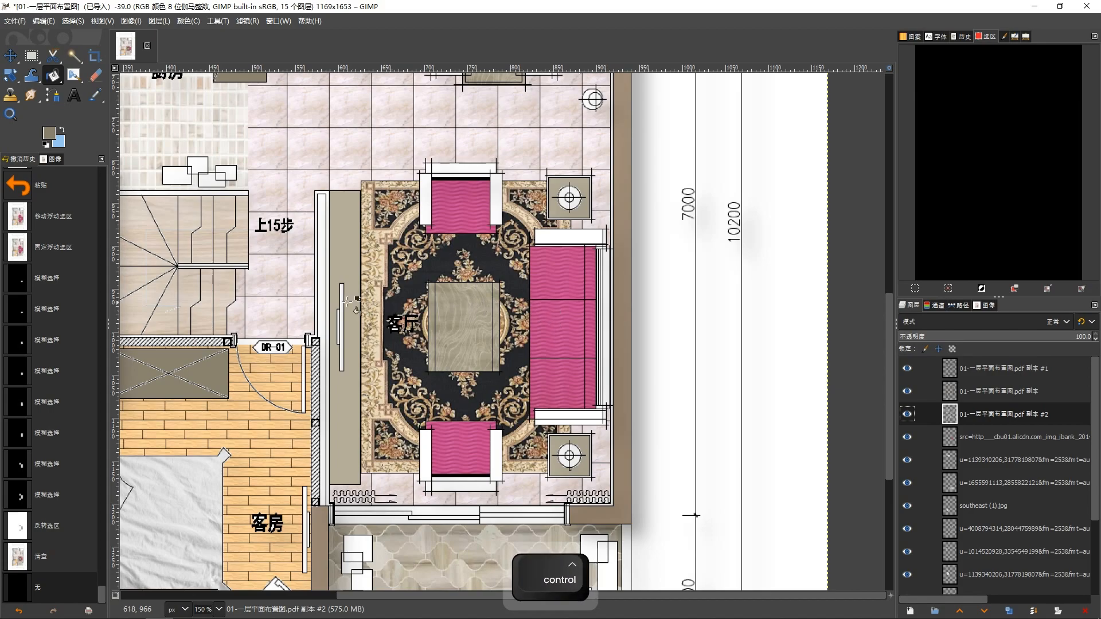
left_click(325, 272)
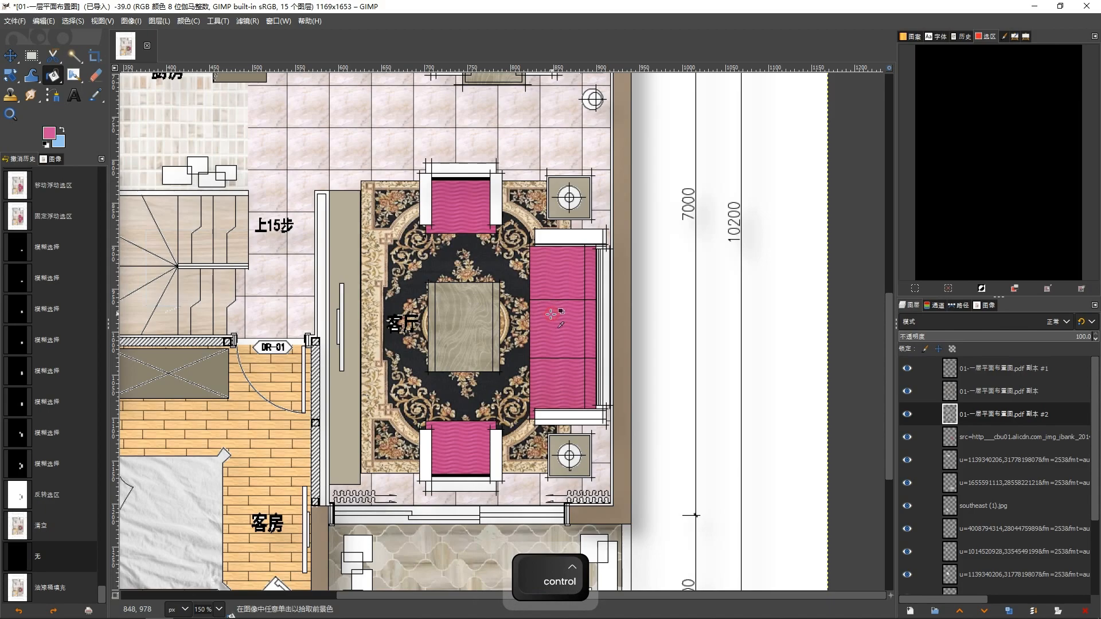
left_click(50, 134)
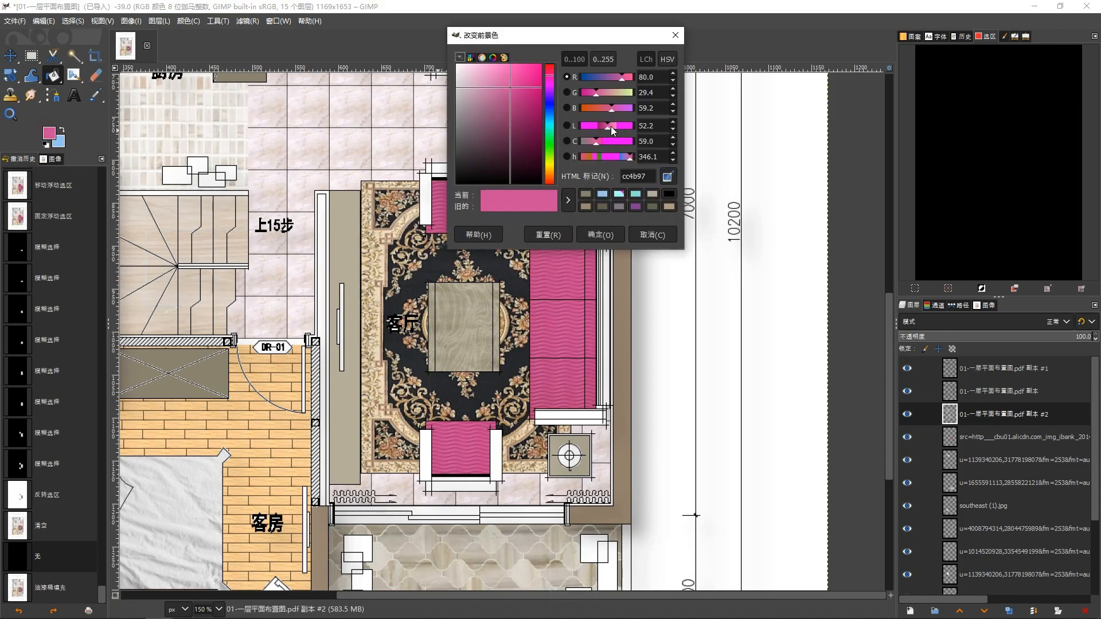
left_click_drag(606, 128, 605, 129)
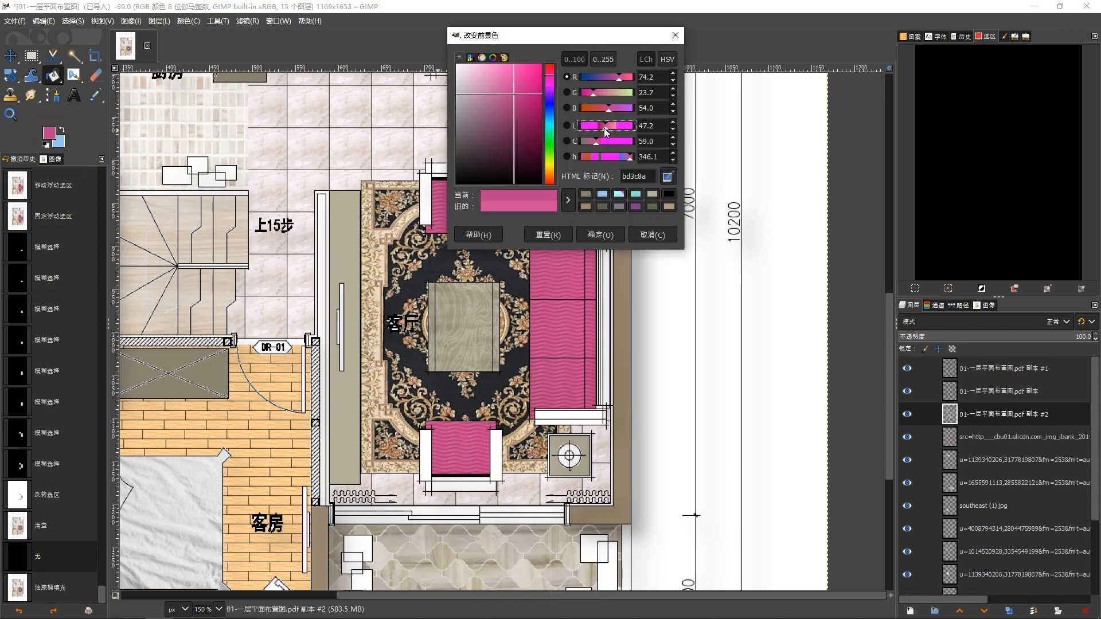
left_click(600, 234)
left_click(576, 233)
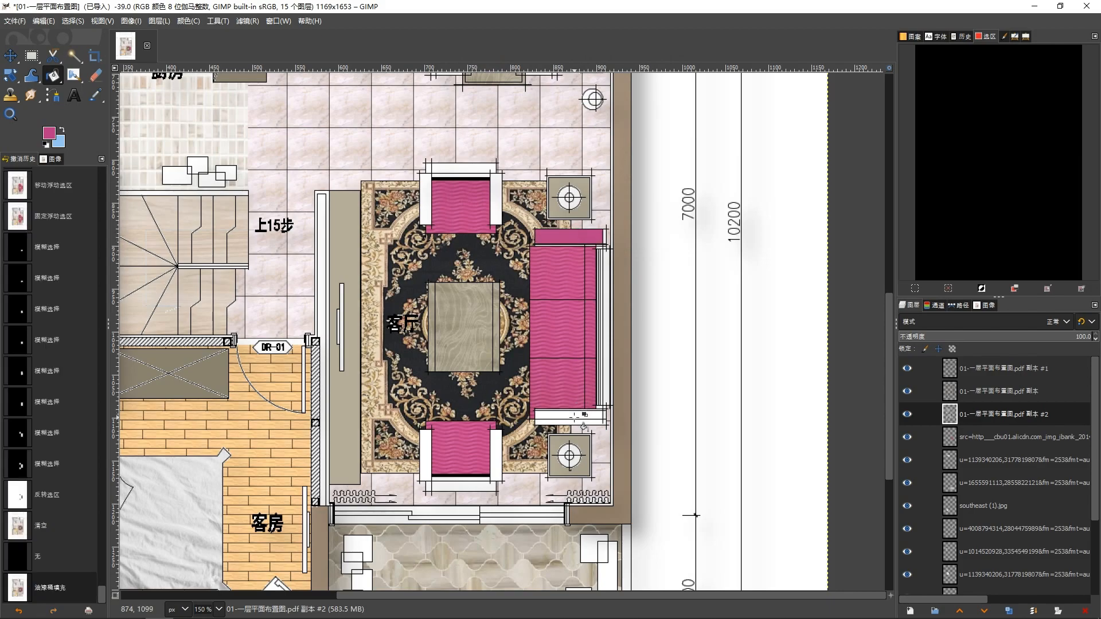
key("ctrl+z")
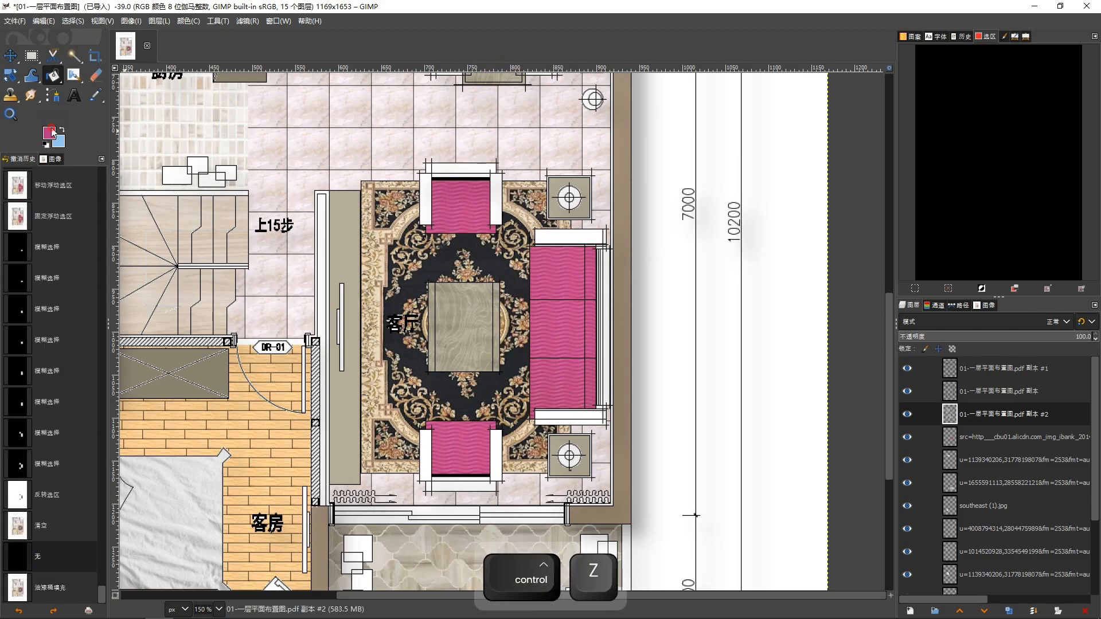
Step: Darken the foreground pink to aa2779 and fill the sofa's two armrests and backrest with it
left_click(50, 134)
left_click_drag(605, 126, 601, 126)
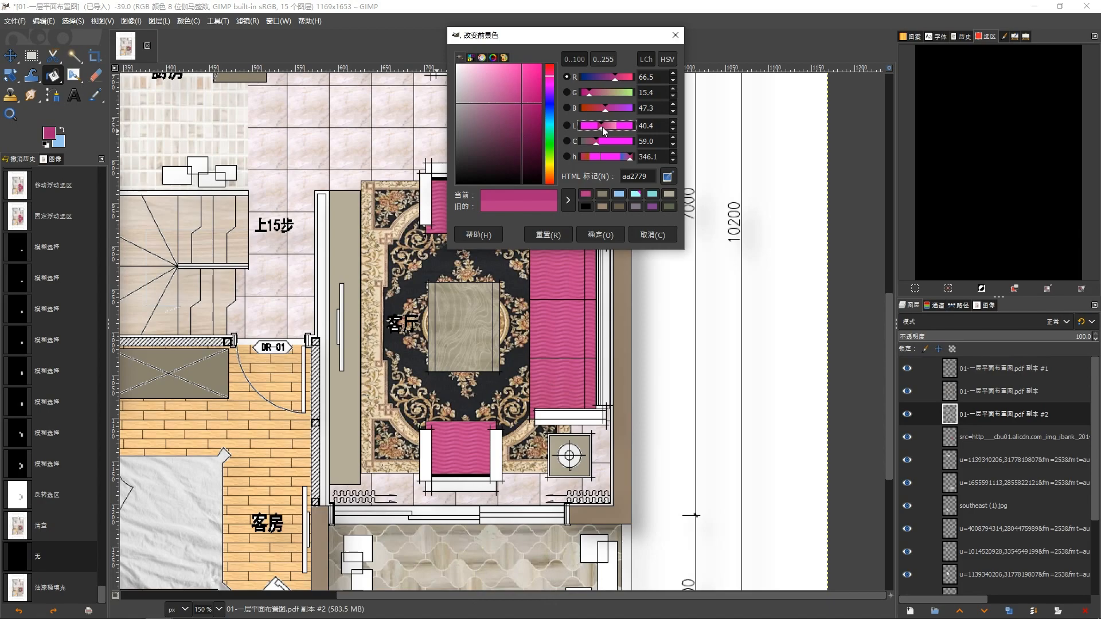
left_click(607, 230)
left_click(577, 235)
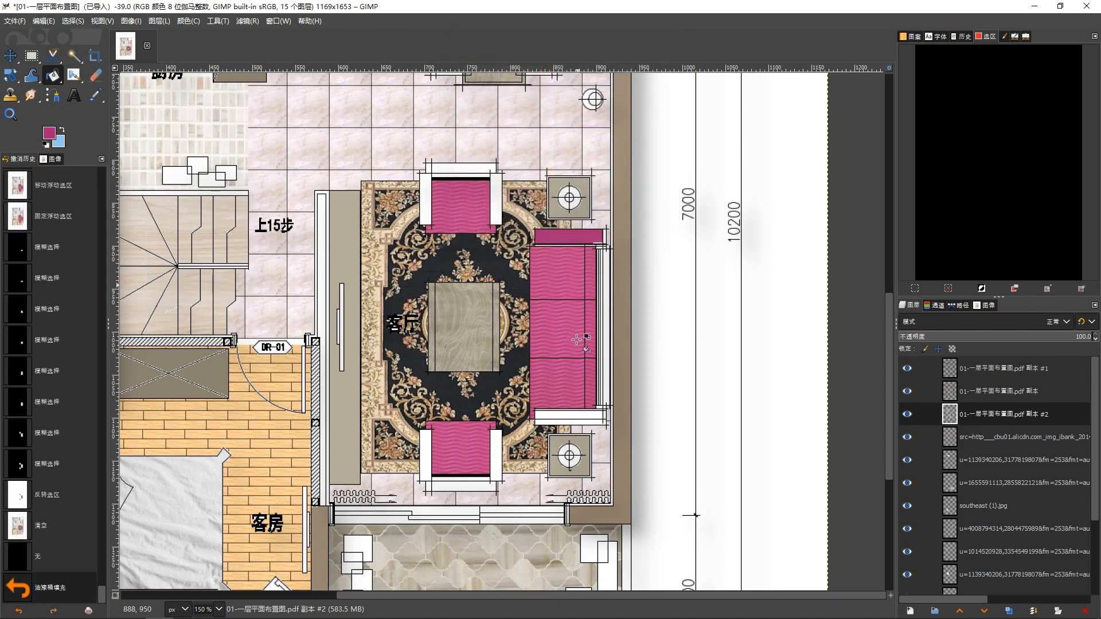
left_click(577, 423)
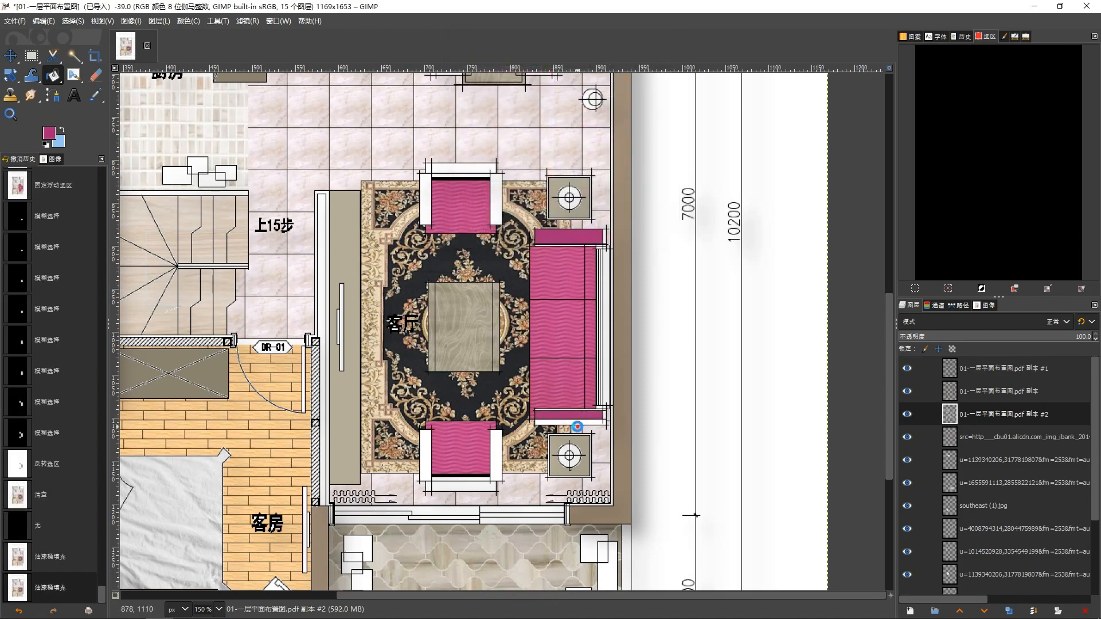
left_click(588, 434)
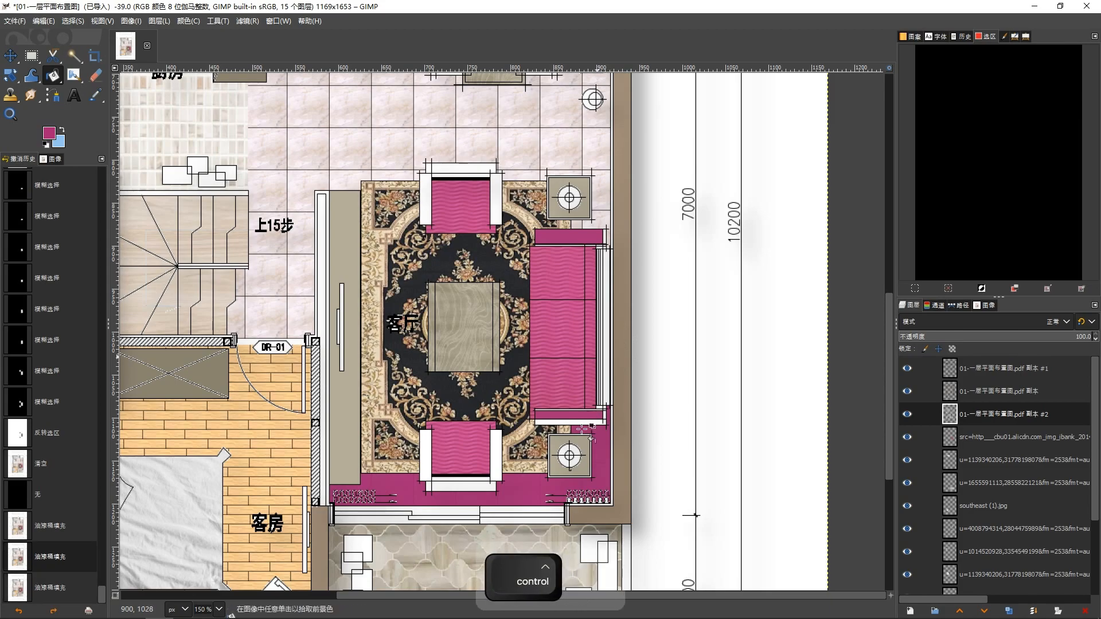
scroll(590, 423, "up", 3, "ctrl")
left_click(582, 398)
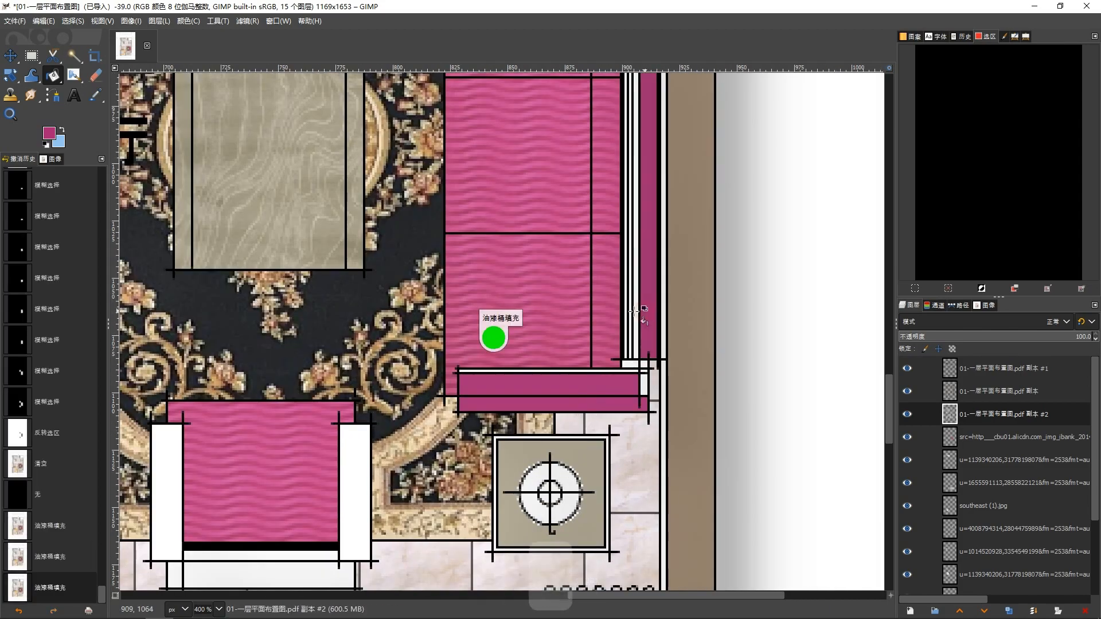
Step: Fill the arms and backrests of both living room armchairs with the dark pink
scroll(635, 313, "down", 2)
left_click(386, 407)
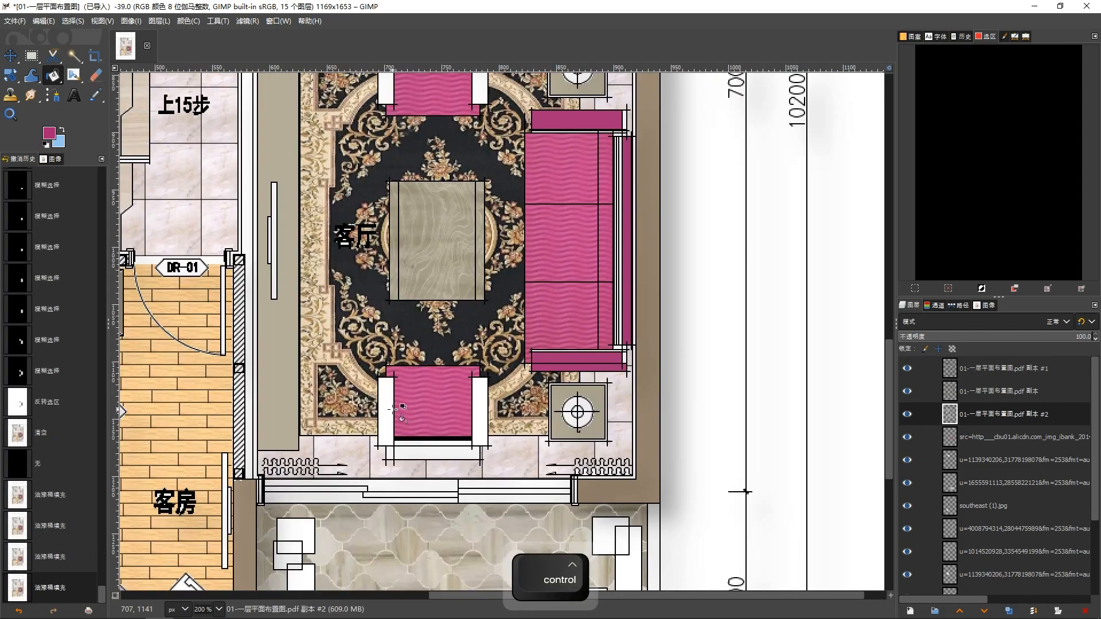
left_click(428, 449)
left_click_drag(512, 194, 475, 388)
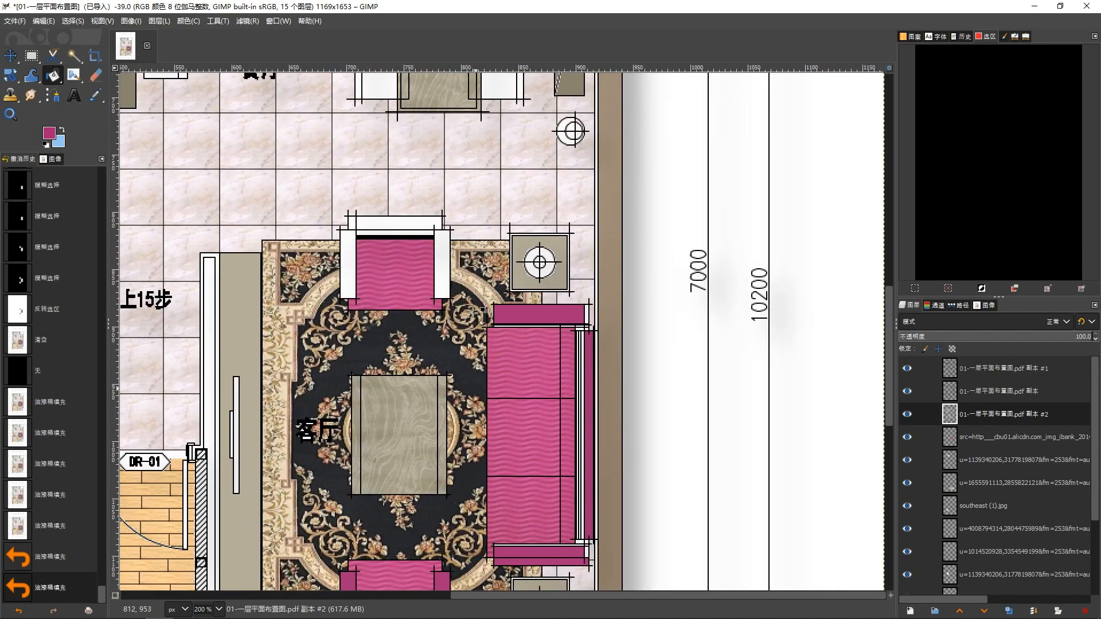
left_click(441, 253)
left_click(399, 224)
left_click(348, 255)
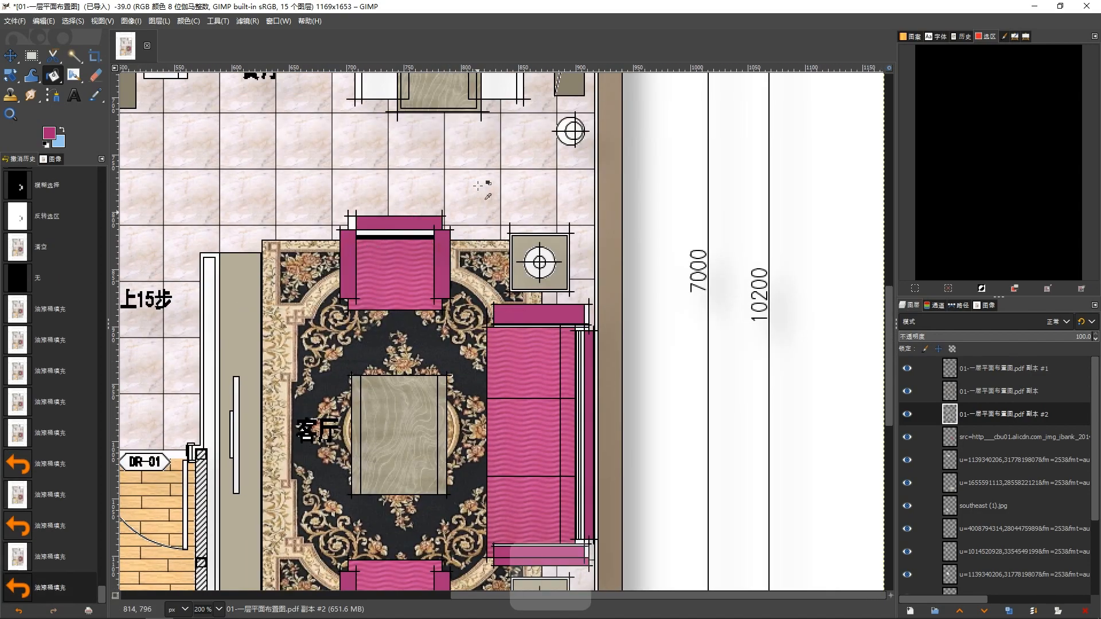
Step: Set the foreground colour to the darker taupe 9a9385 and fill the four dining chairs and the two stools beside the kitchen counter
scroll(477, 186, "down", 1)
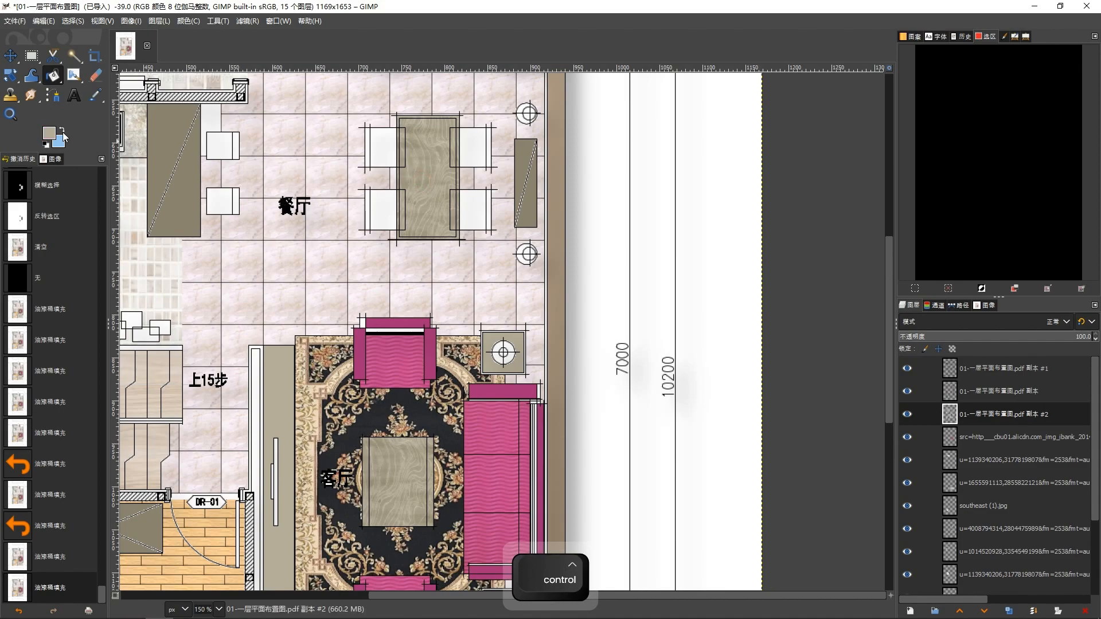
left_click(49, 134)
left_click_drag(469, 97, 469, 111)
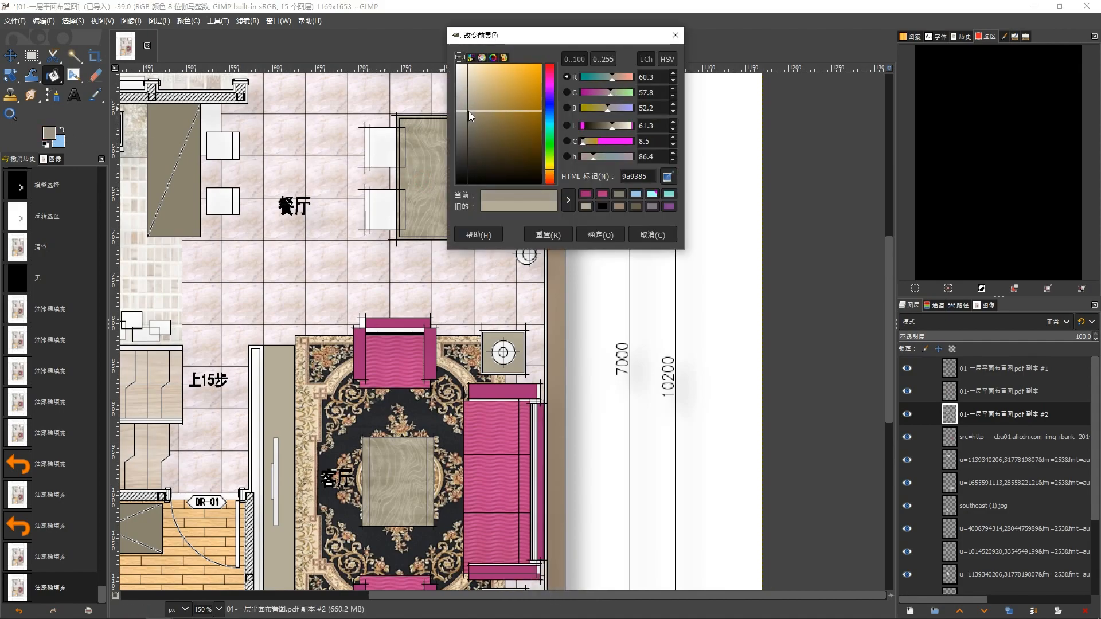
left_click(592, 235)
left_click(388, 146)
left_click(386, 213)
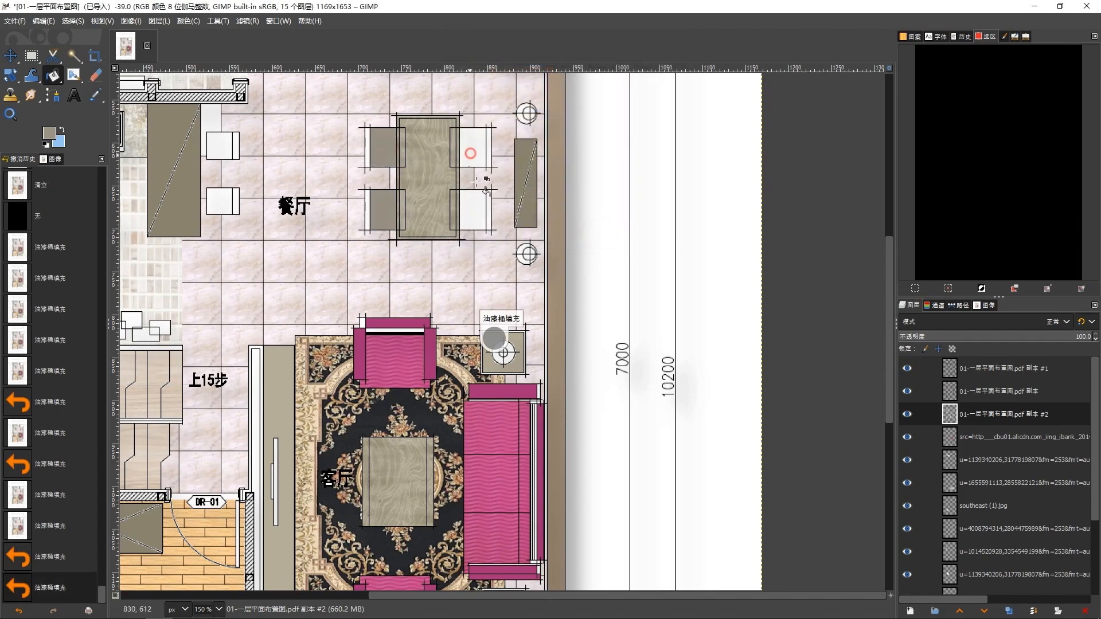
left_click(470, 147)
left_click(470, 209)
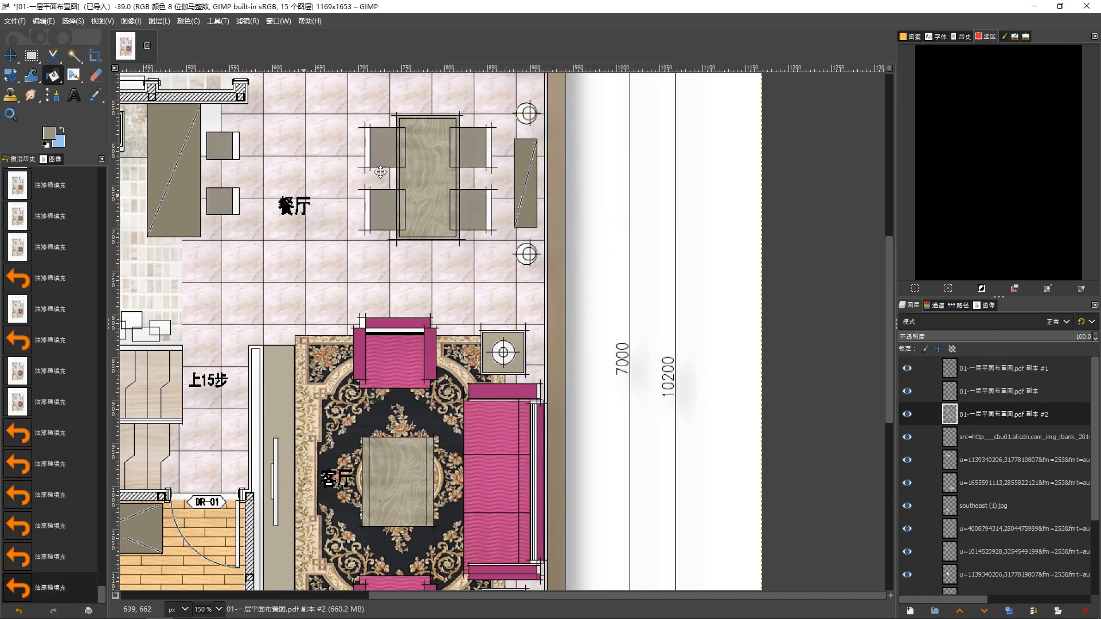
Step: Fill the guest bedroom's corner armchair with the same darker taupe
scroll(470, 252, "down", 5)
scroll(470, 252, "left", 4)
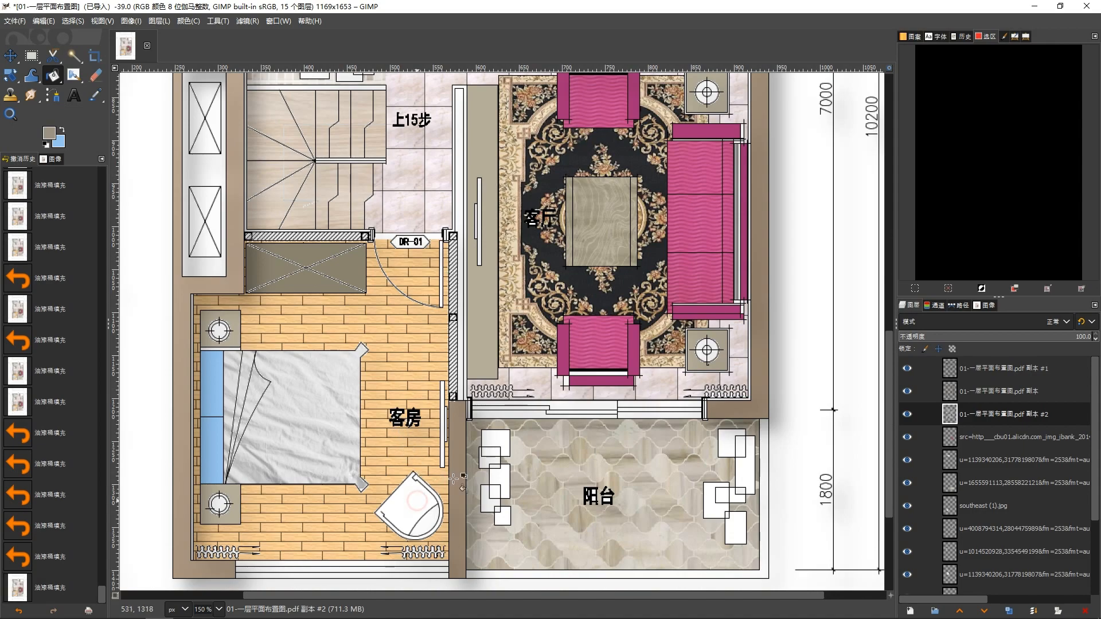
left_click(415, 505)
Step: Shift the foreground colour to a neutral grey and fill the panel between the burners of the kitchen stove
scroll(449, 270, "up", 8)
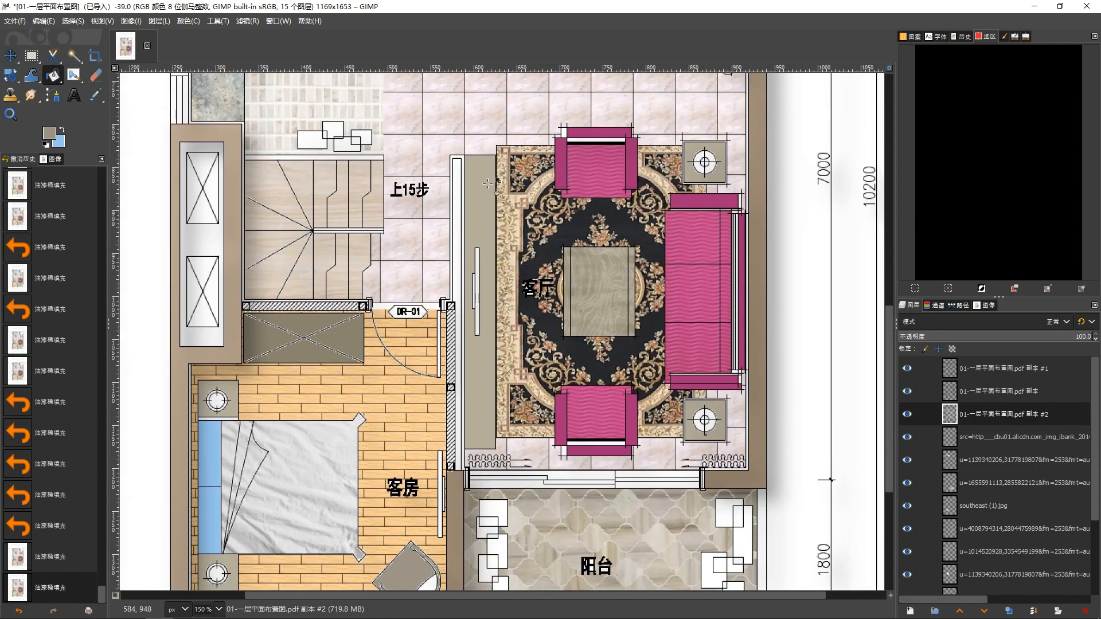
scroll(449, 270, "right", 1)
left_click(51, 134)
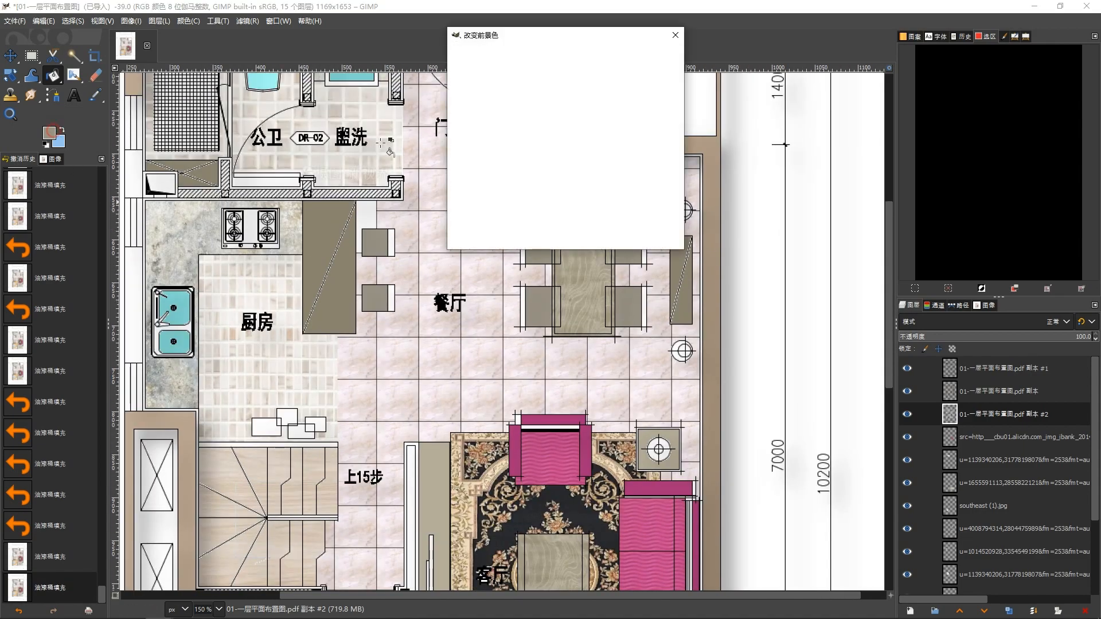
left_click_drag(459, 109, 454, 109)
left_click(600, 234)
left_click_drag(291, 244, 384, 271)
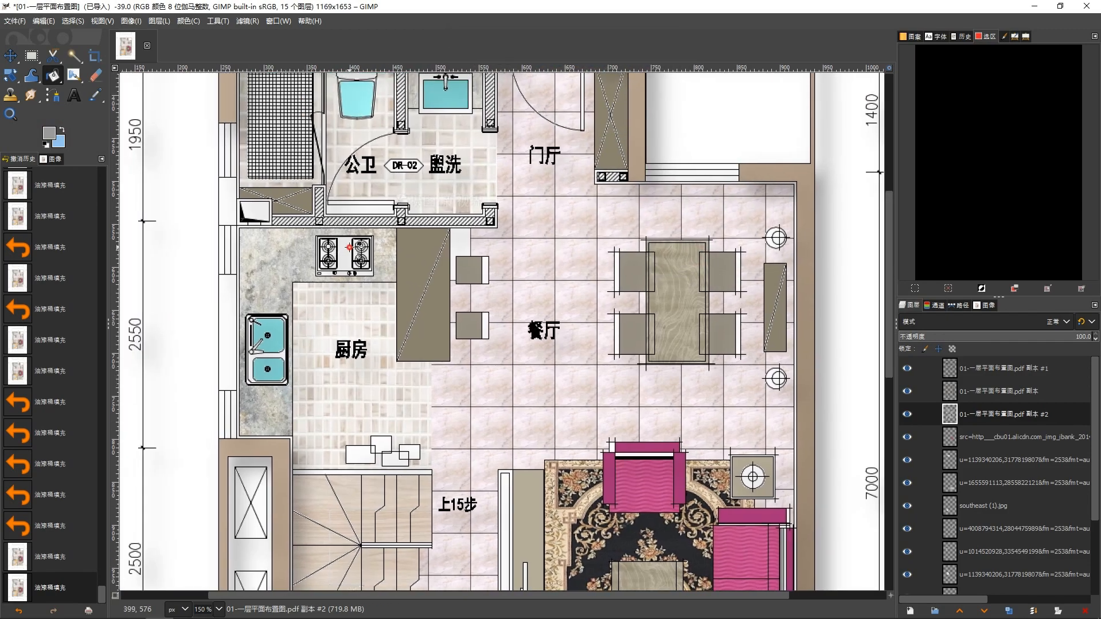
left_click(349, 247)
left_click_drag(421, 162, 398, 202)
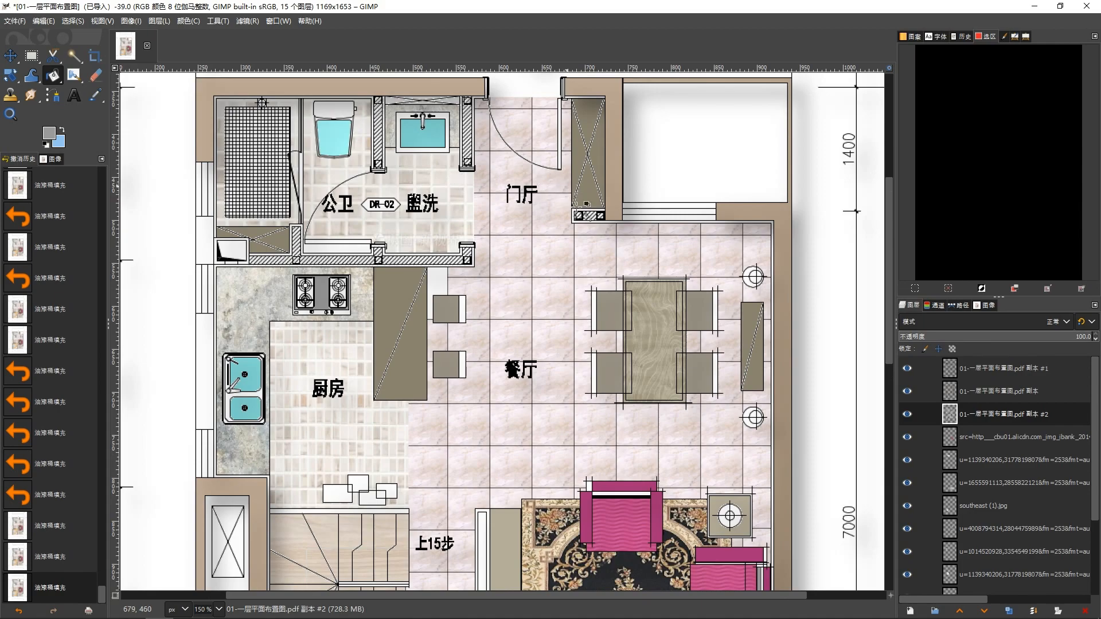
scroll(557, 240, "down", 1)
left_click_drag(552, 395, 498, 264)
scroll(504, 241, "down", 1)
left_click_drag(507, 220, 495, 302)
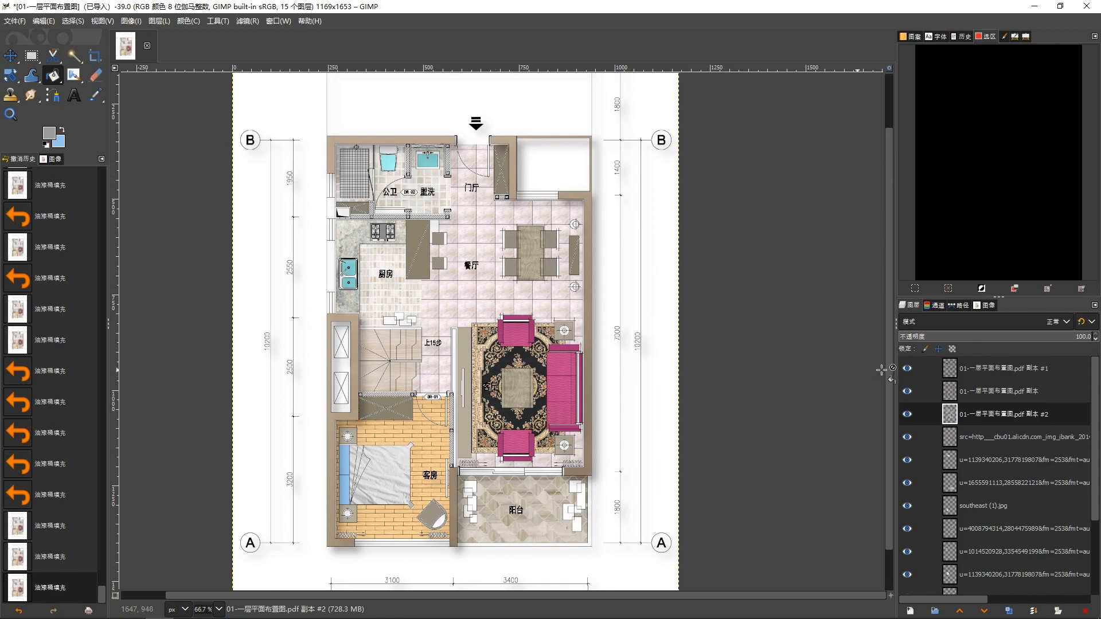